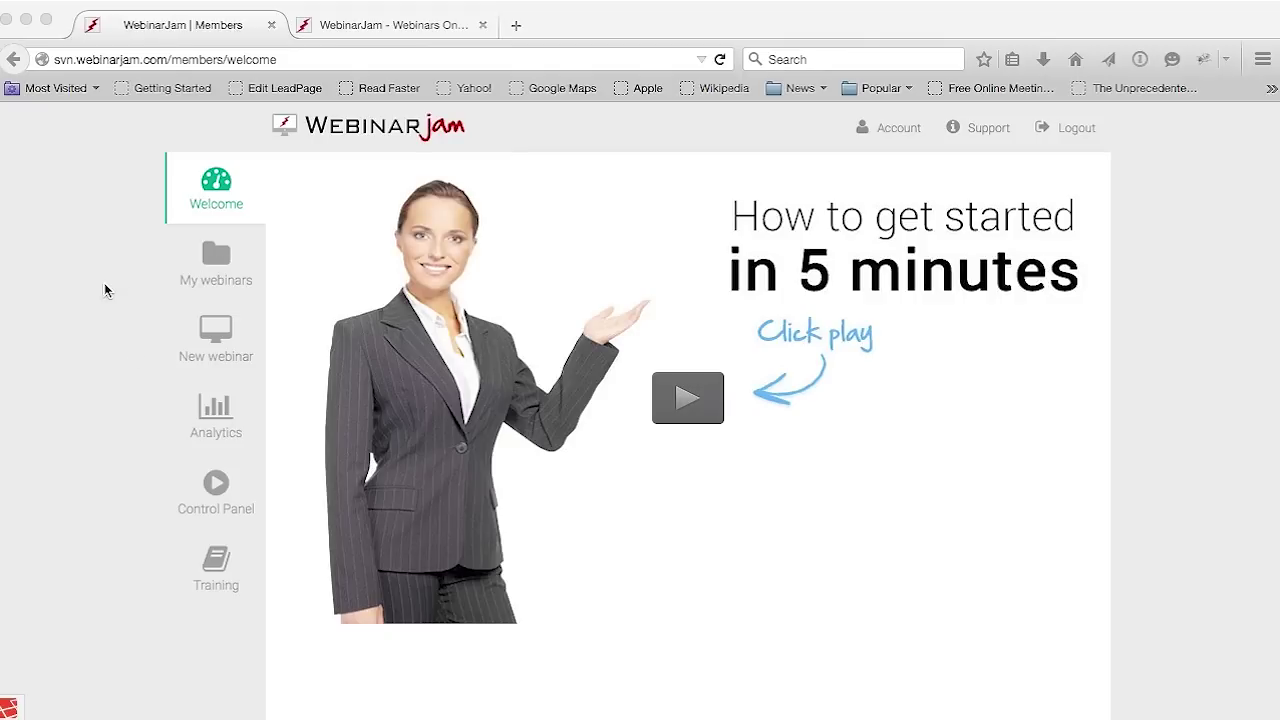
Browse My webinars, start a New webinar, and open the Video Help for webinar basics
left_click(217, 259)
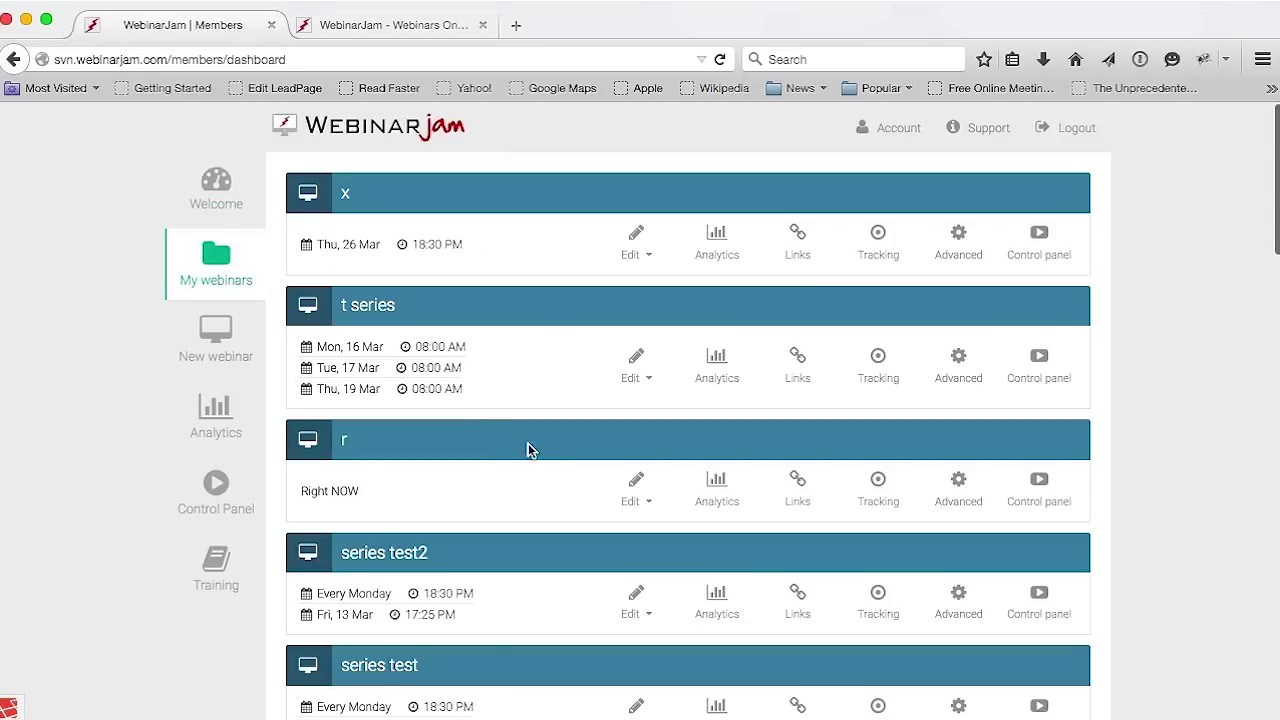
scroll(909, 393, "down", 5)
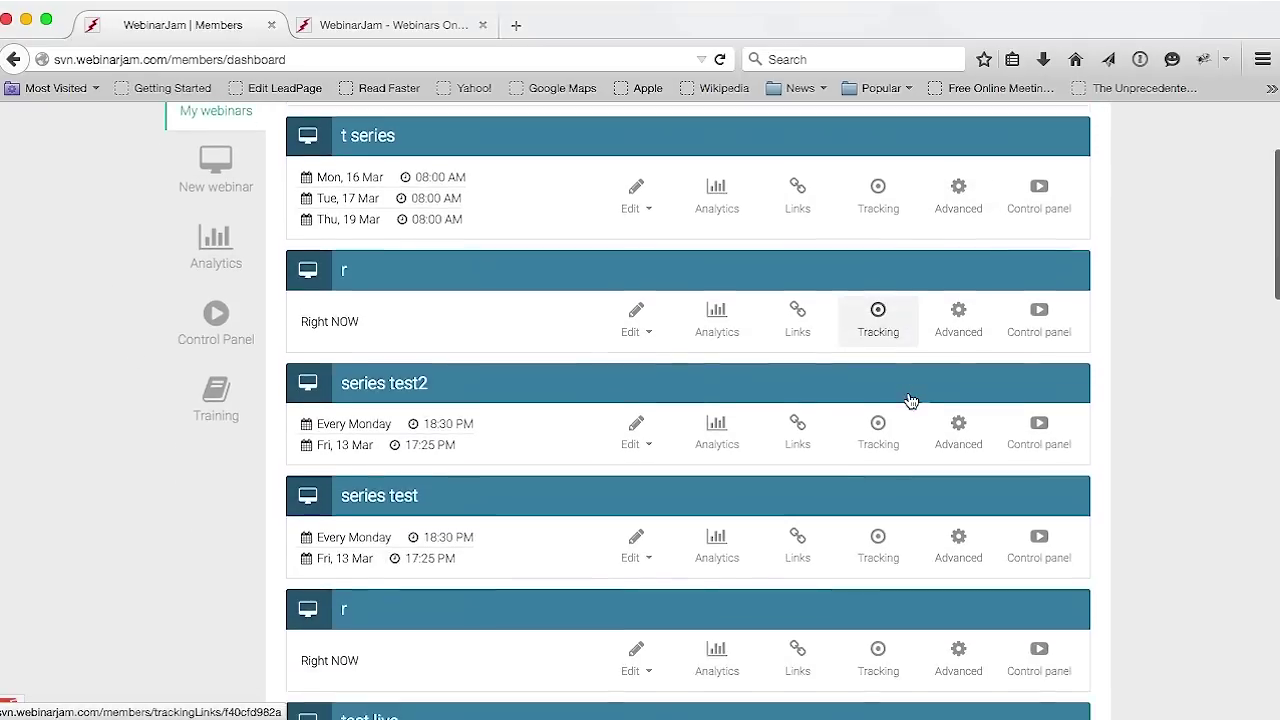
scroll(910, 400, "down", 3)
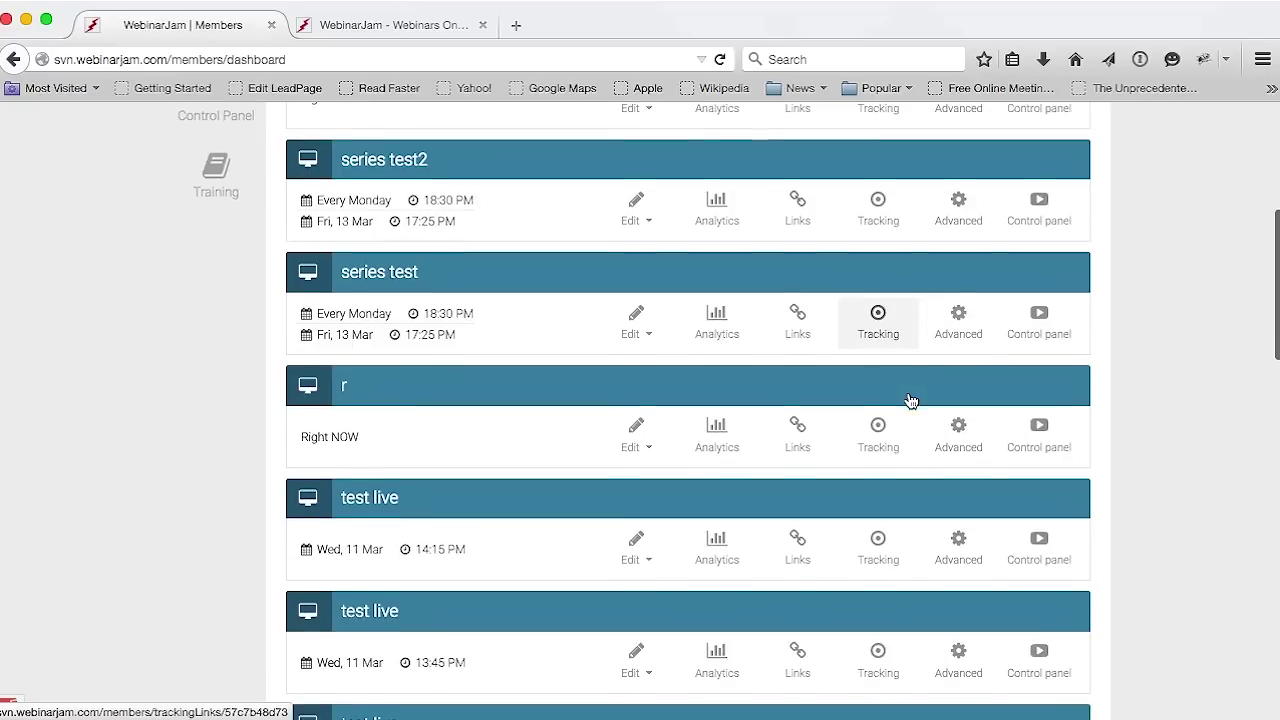
scroll(910, 399, "up", 4)
scroll(908, 397, "up", 5)
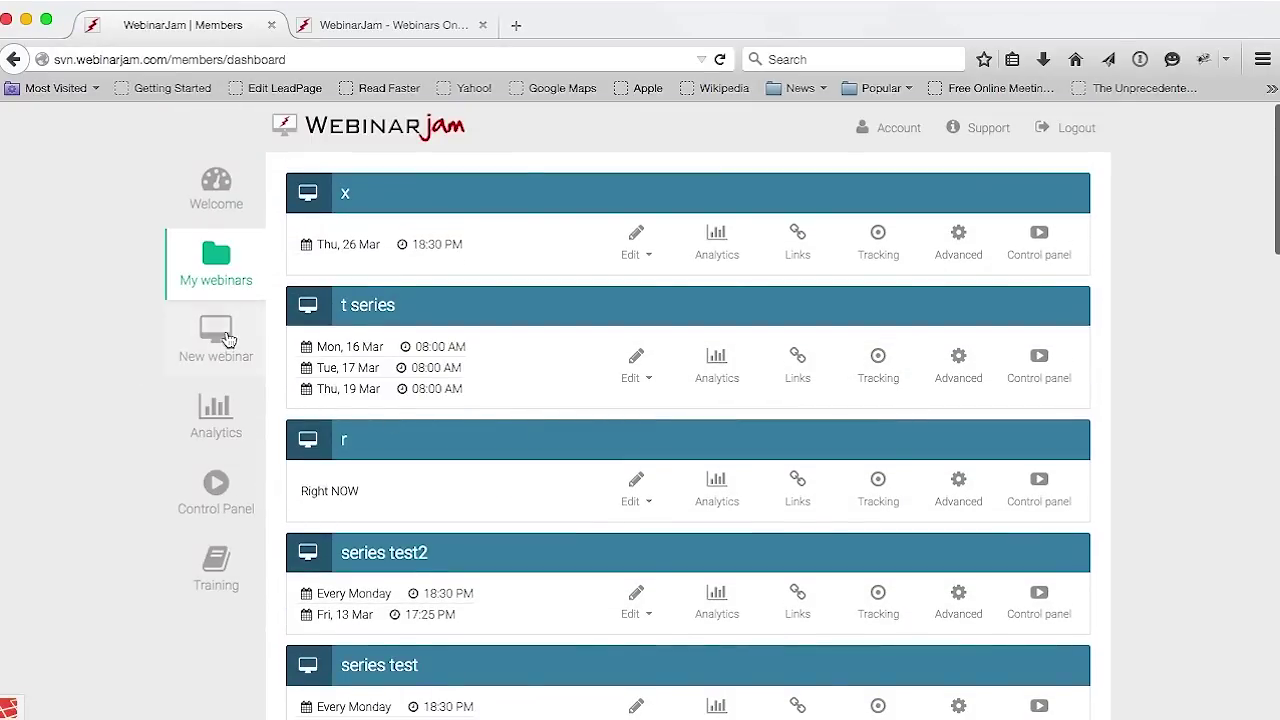
left_click(218, 340)
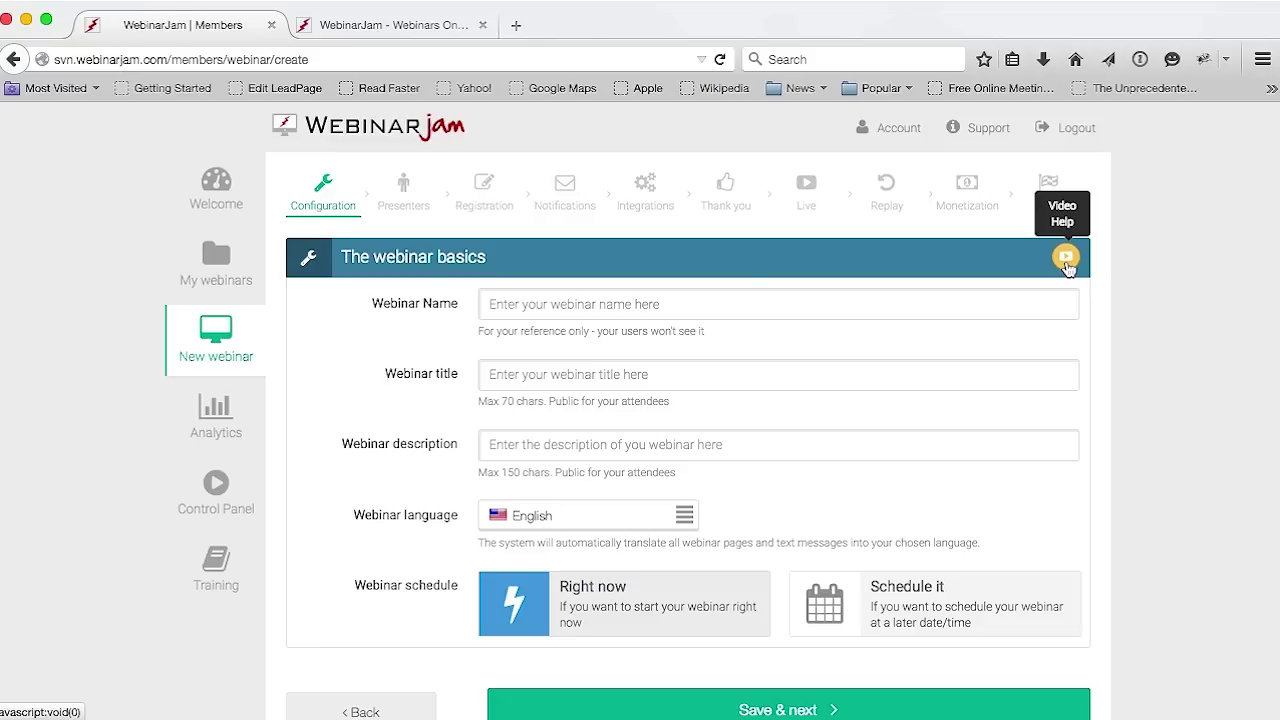
left_click(1066, 258)
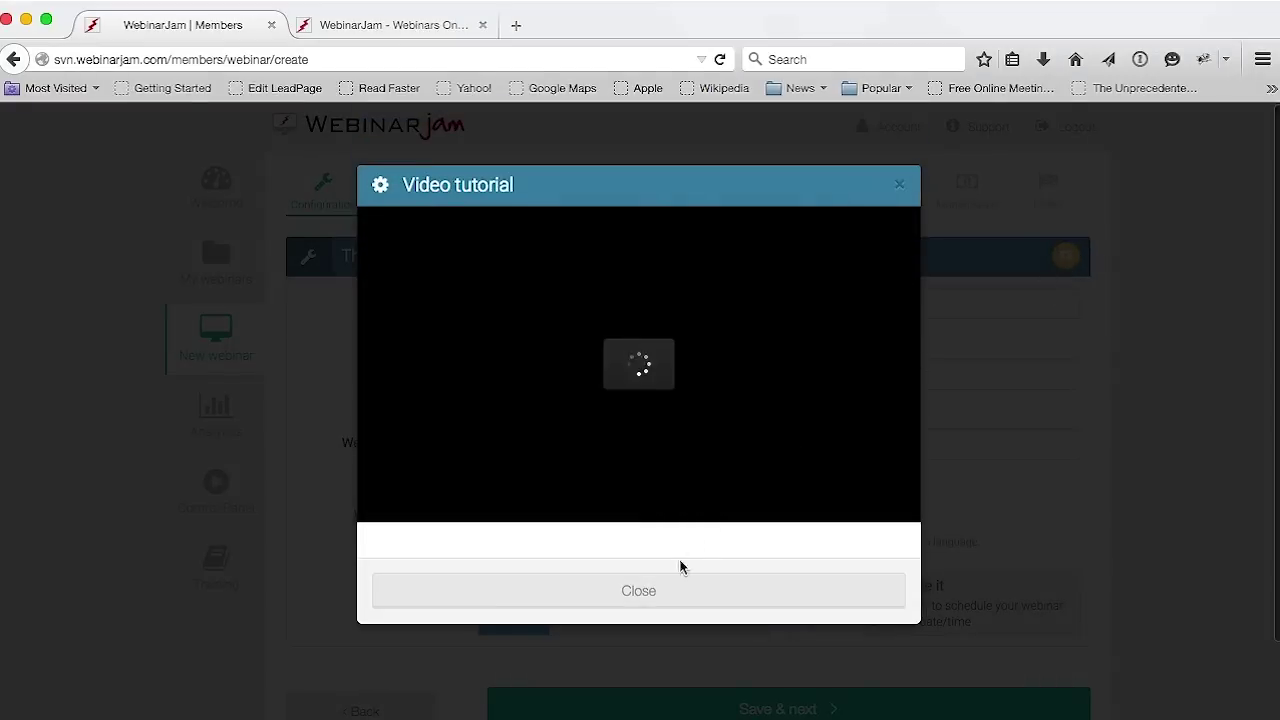
Close the video tutorial and review the Webinar Name, title and description fields
left_click(665, 594)
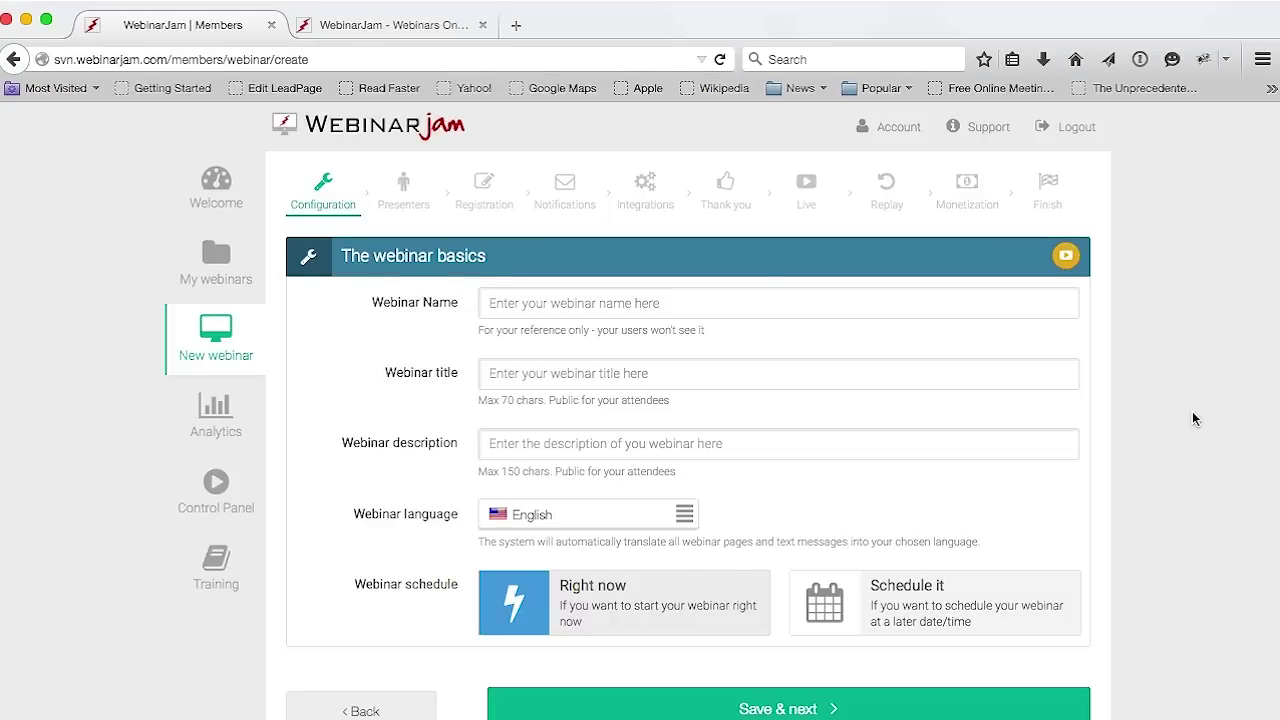
scroll(600, 308, "down", 1)
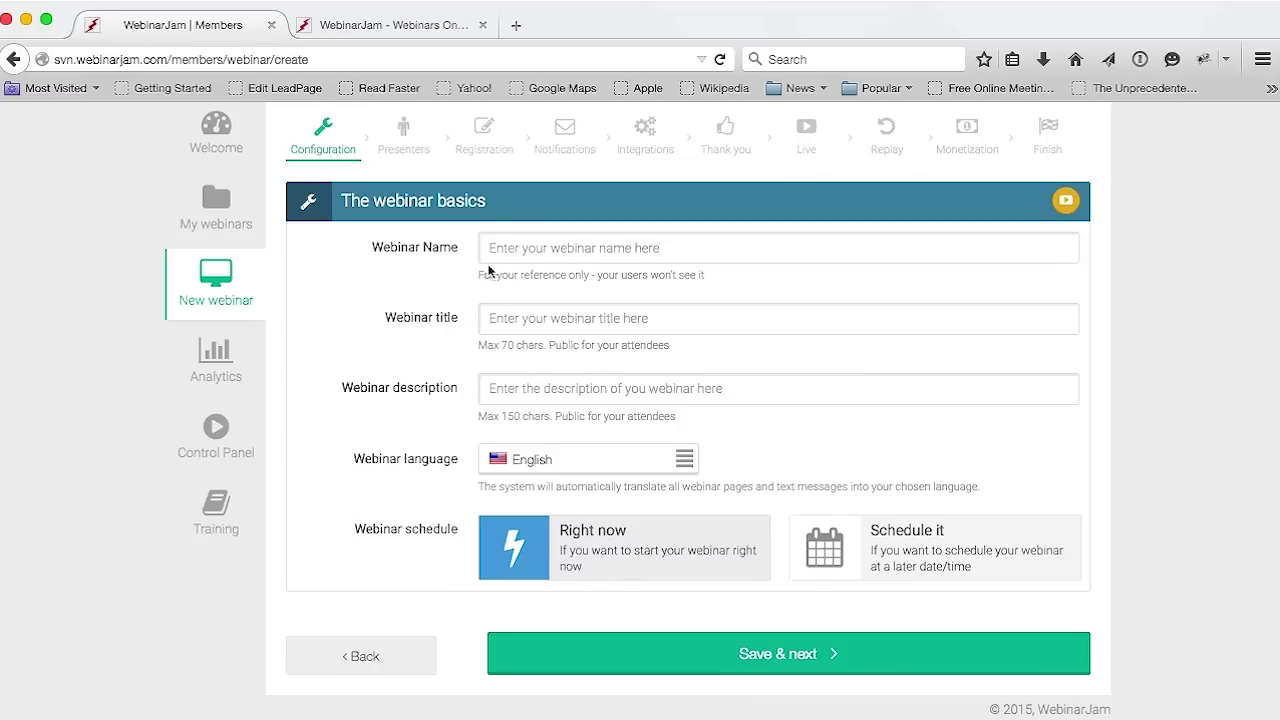
left_click_drag(436, 249, 388, 250)
left_click_drag(456, 318, 388, 327)
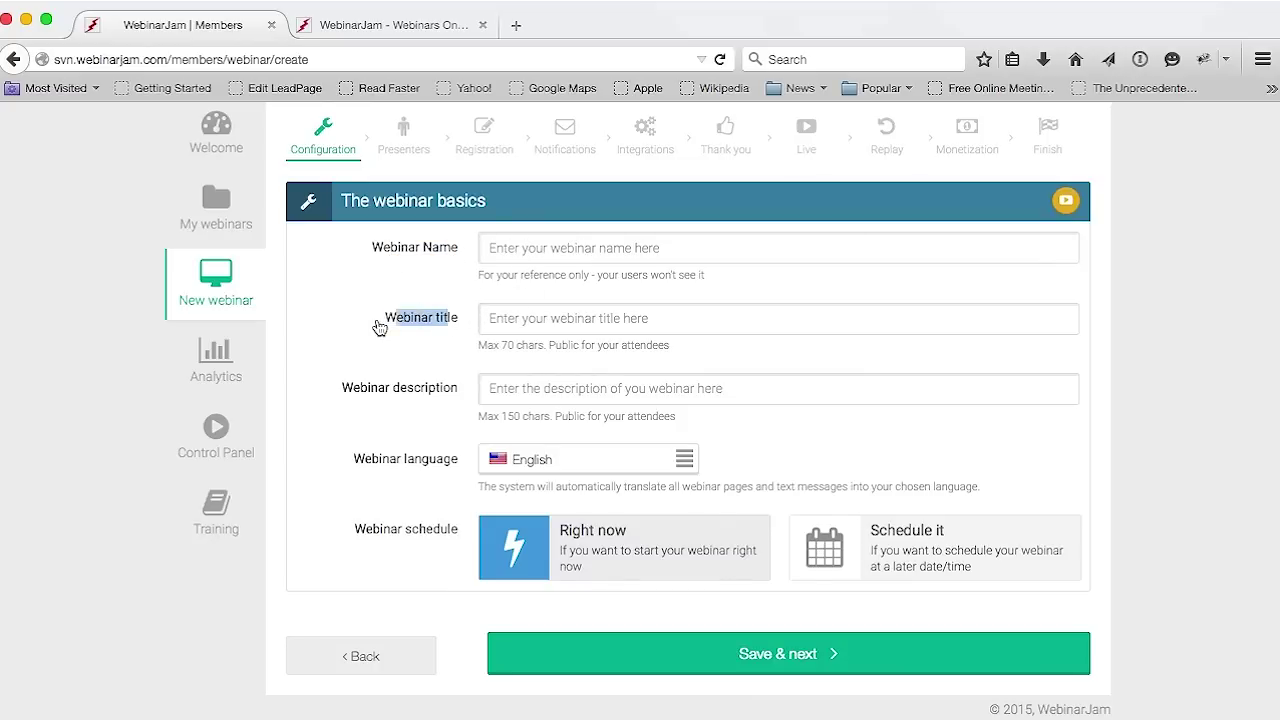
left_click_drag(455, 390, 368, 391)
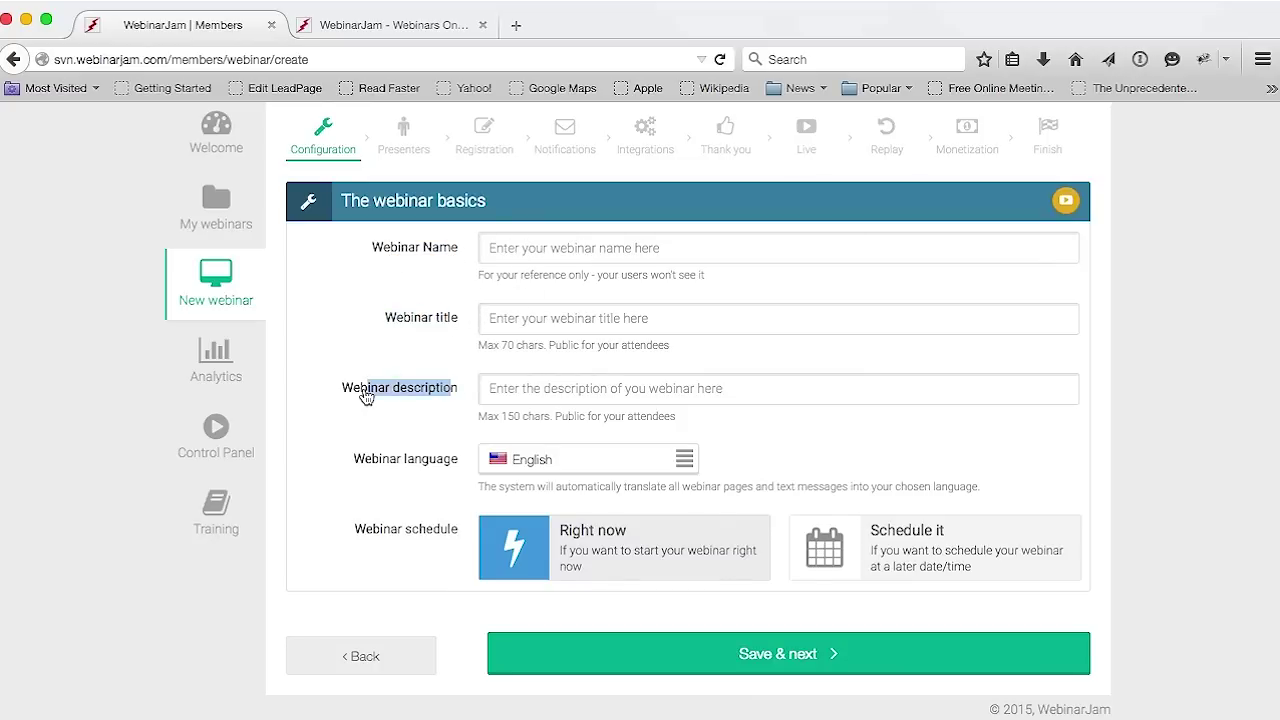
Look through the Webinar language list and keep English selected
left_click(401, 474)
left_click(611, 477)
scroll(614, 507, "down", 1)
scroll(614, 507, "down", 3)
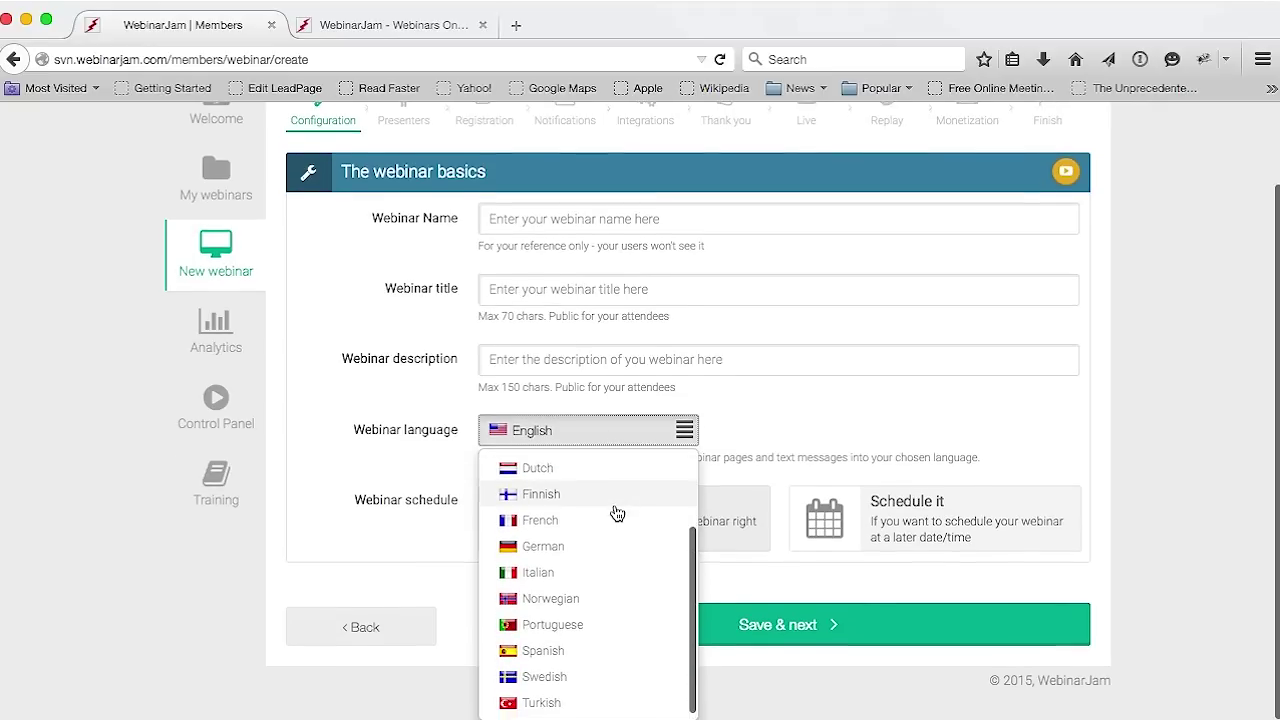
scroll(606, 586, "up", 3)
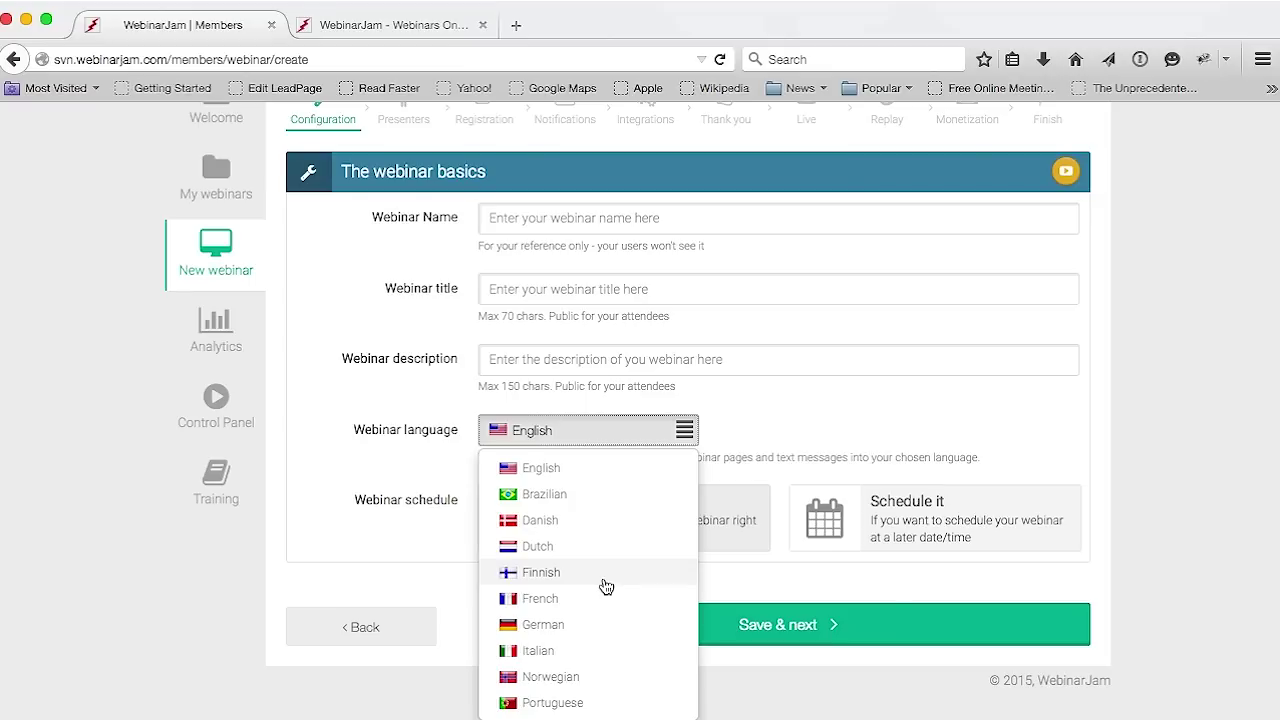
scroll(517, 480, "up", 1)
scroll(557, 483, "down", 1)
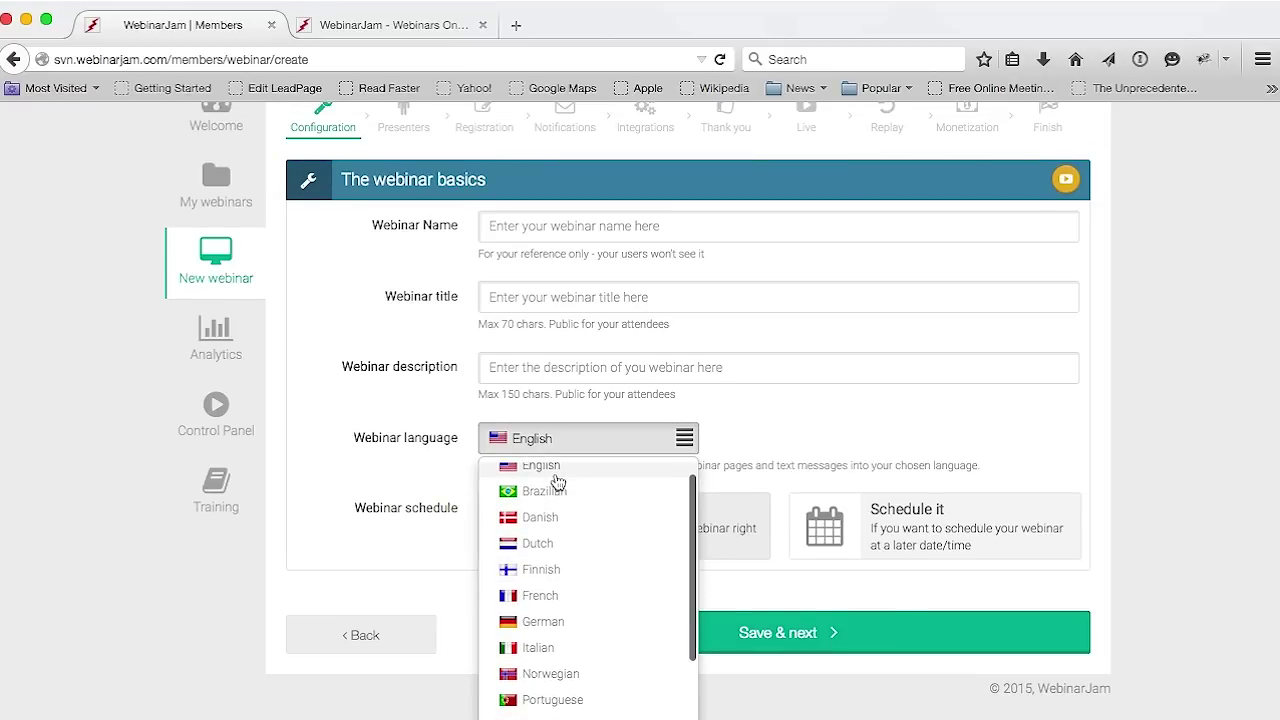
left_click(548, 466)
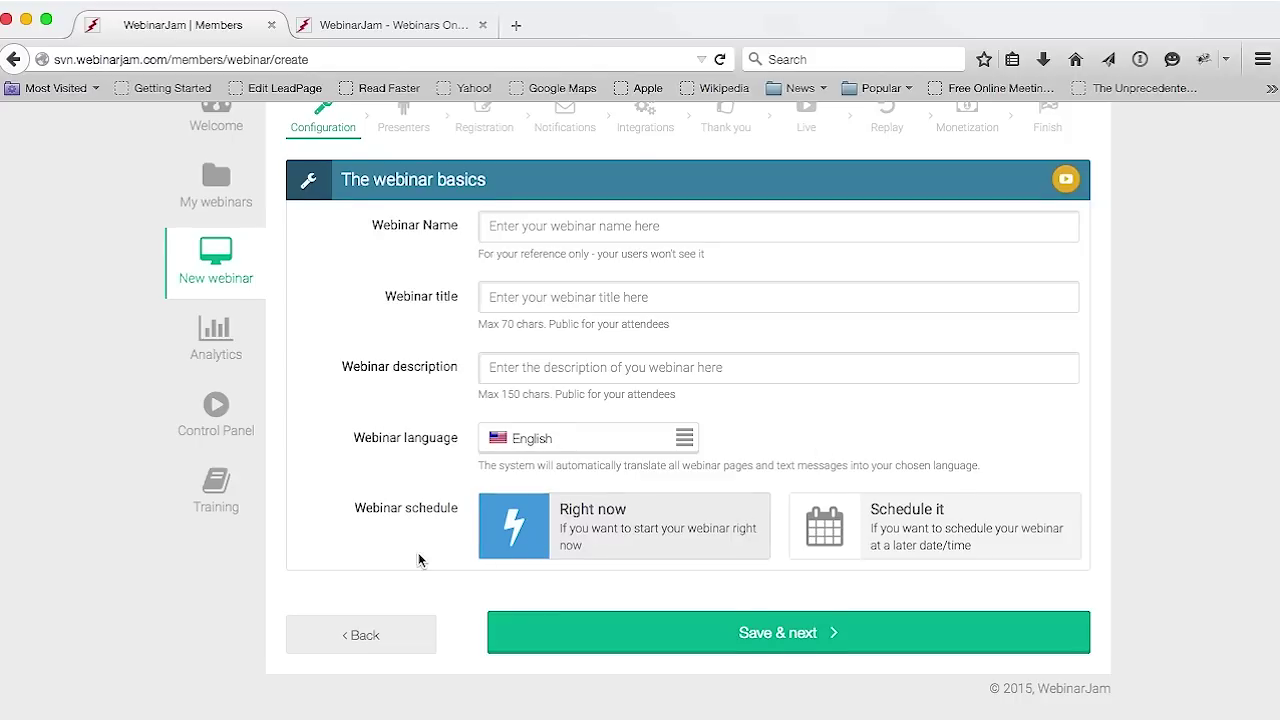
scroll(420, 560, "down", 1)
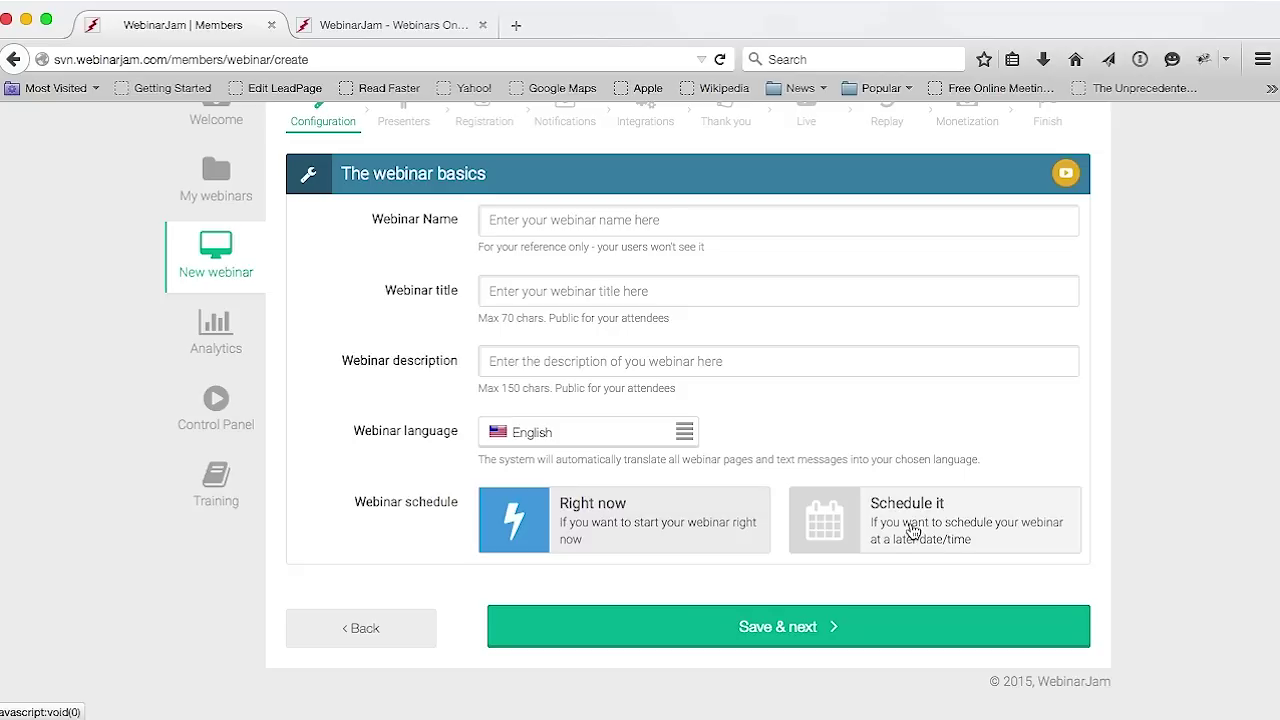
Choose Schedule it with Multiple webinars, set the session time to 6:00 and enter 52
left_click(912, 530)
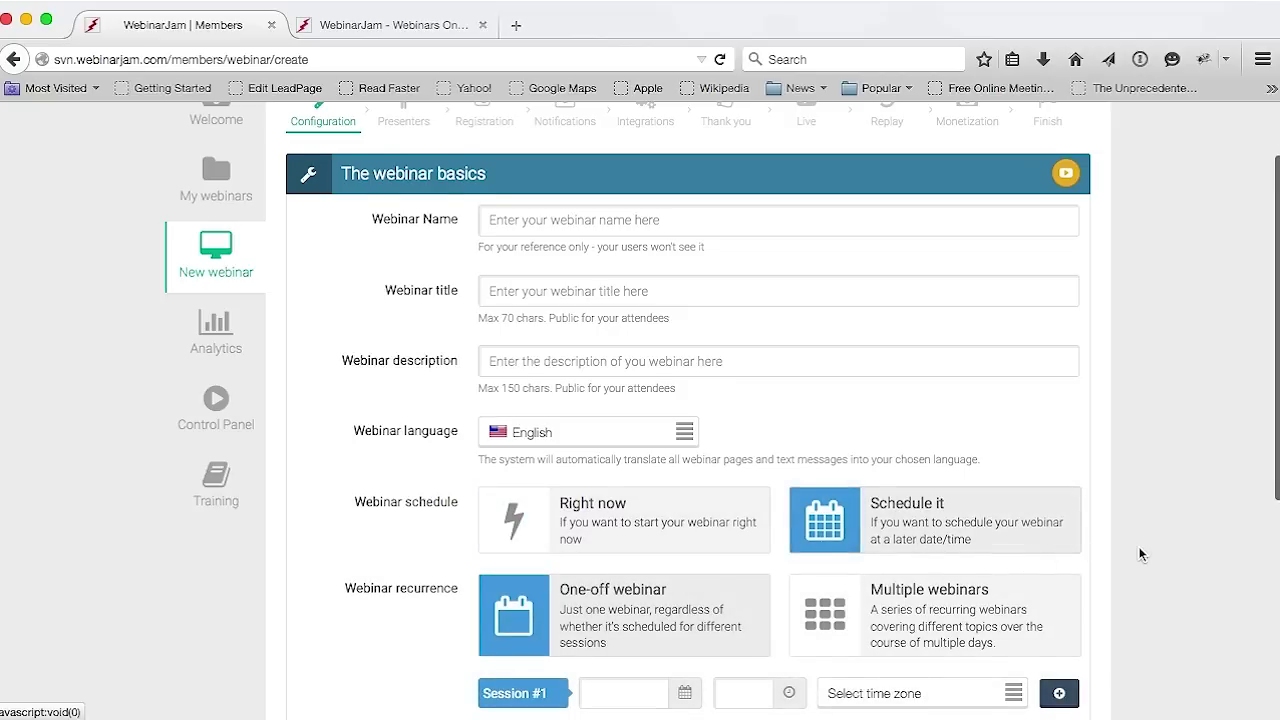
scroll(1140, 554, "down", 3)
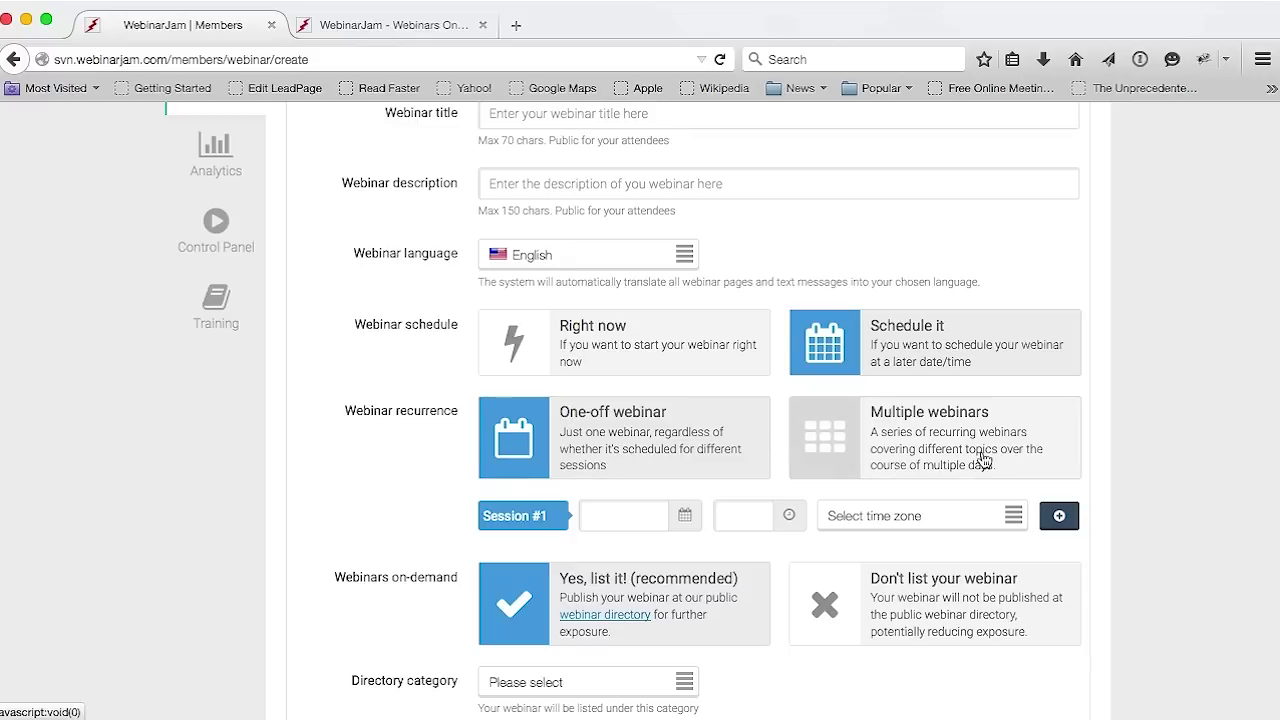
left_click(951, 459)
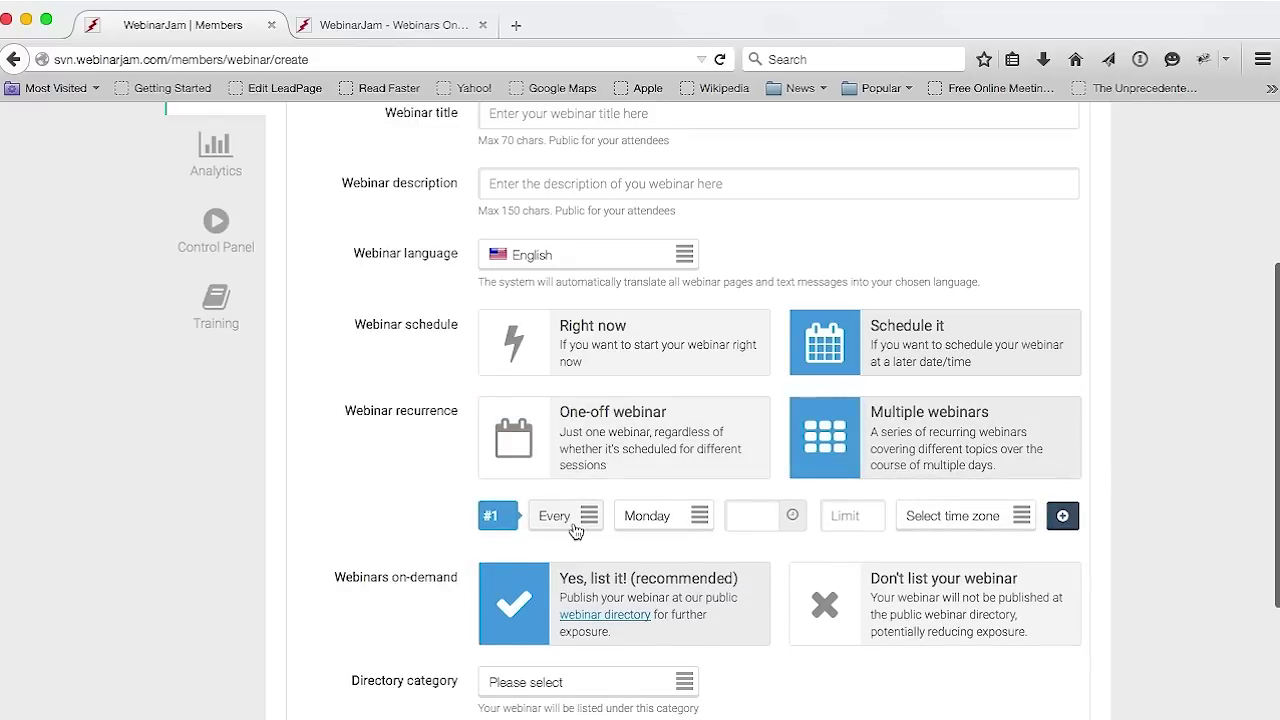
left_click(745, 520)
left_click(839, 428)
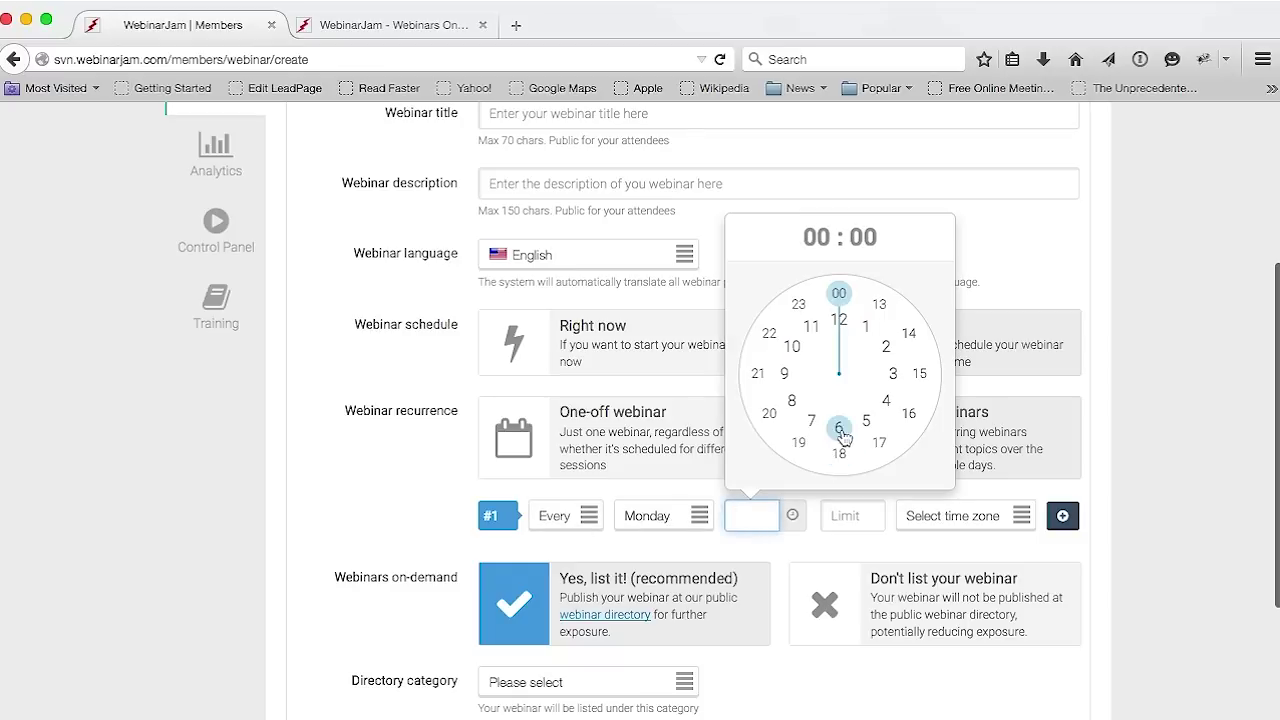
left_click(839, 293)
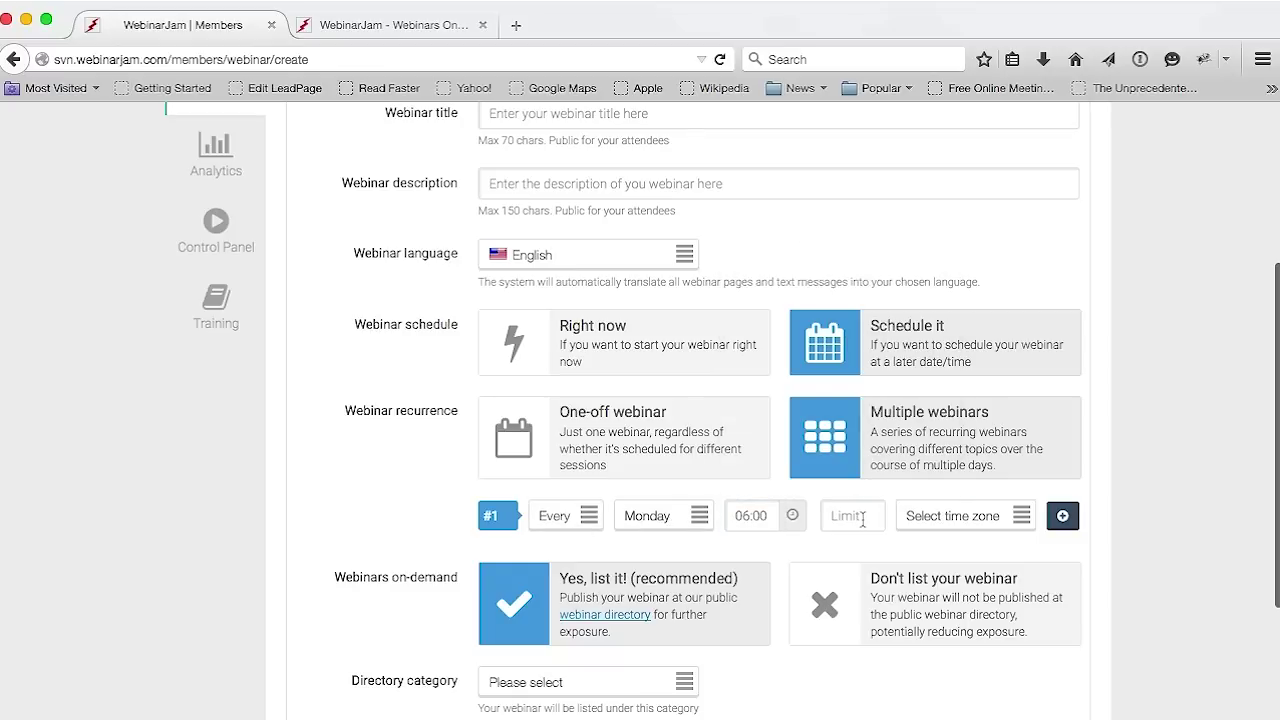
left_click(857, 525)
type("52")
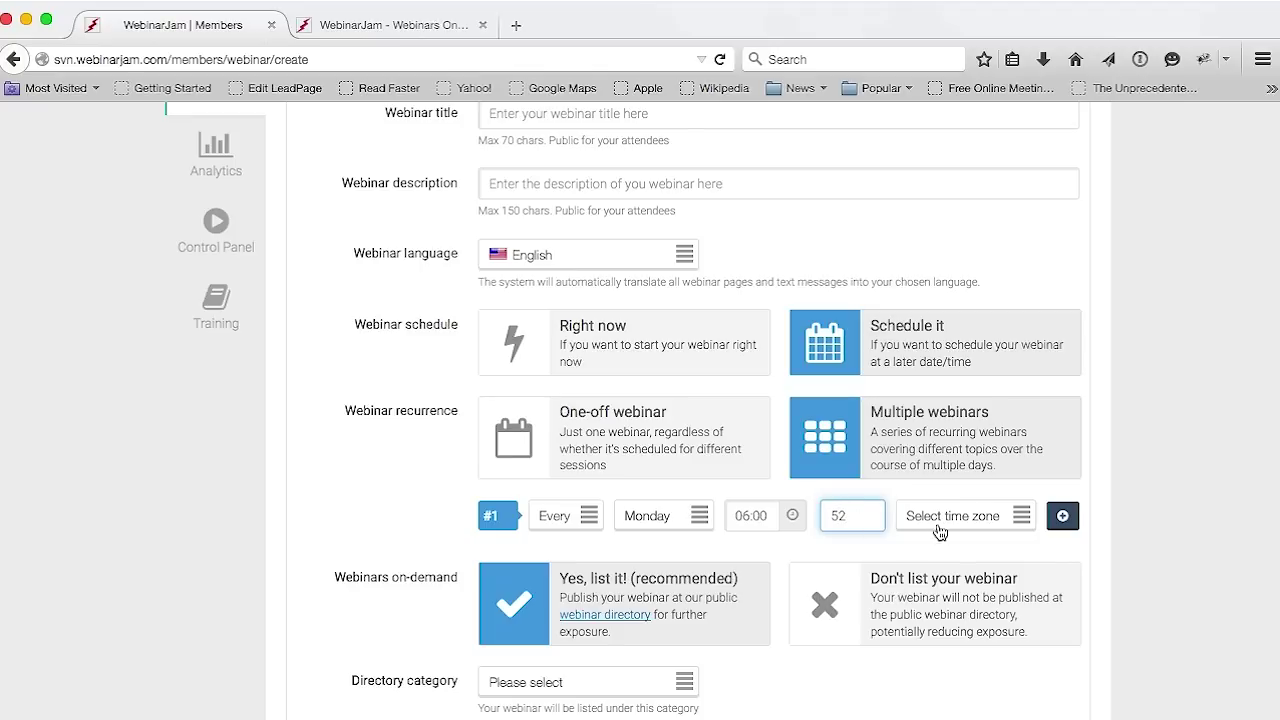
Set the time zone to Eastern Time (US and Canada) and change the session time to 18:00
left_click(957, 522)
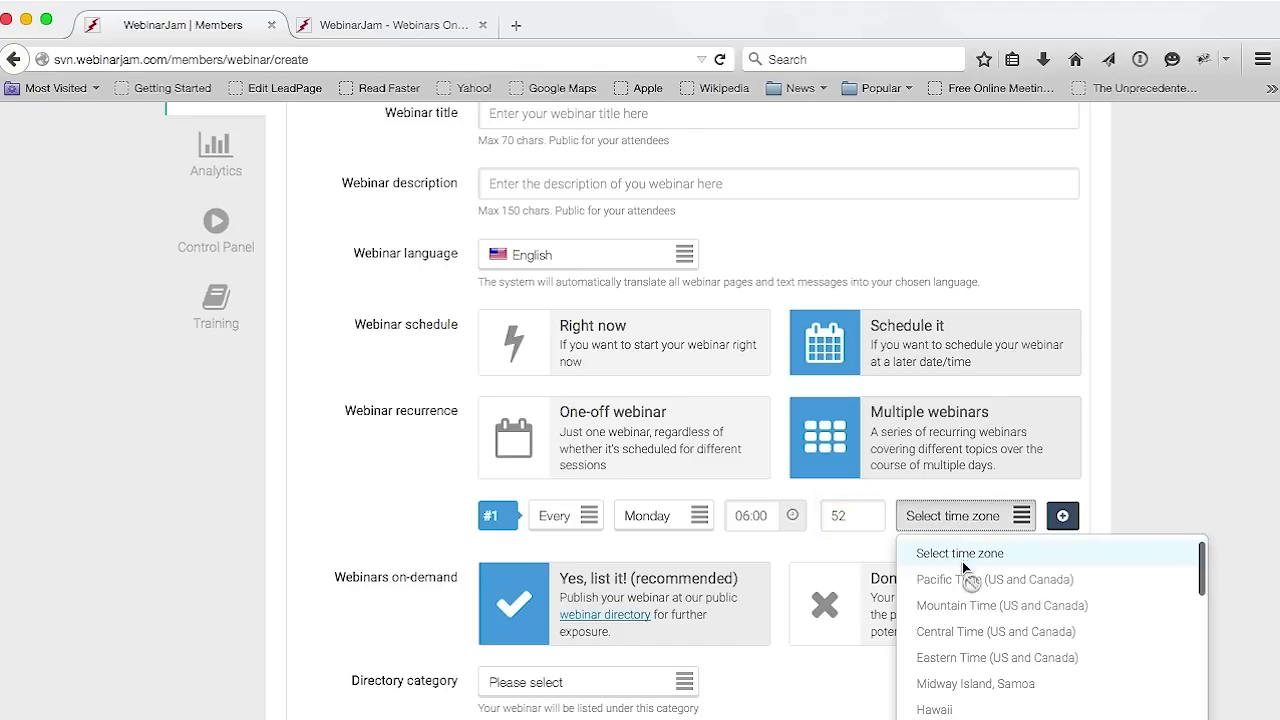
left_click(952, 658)
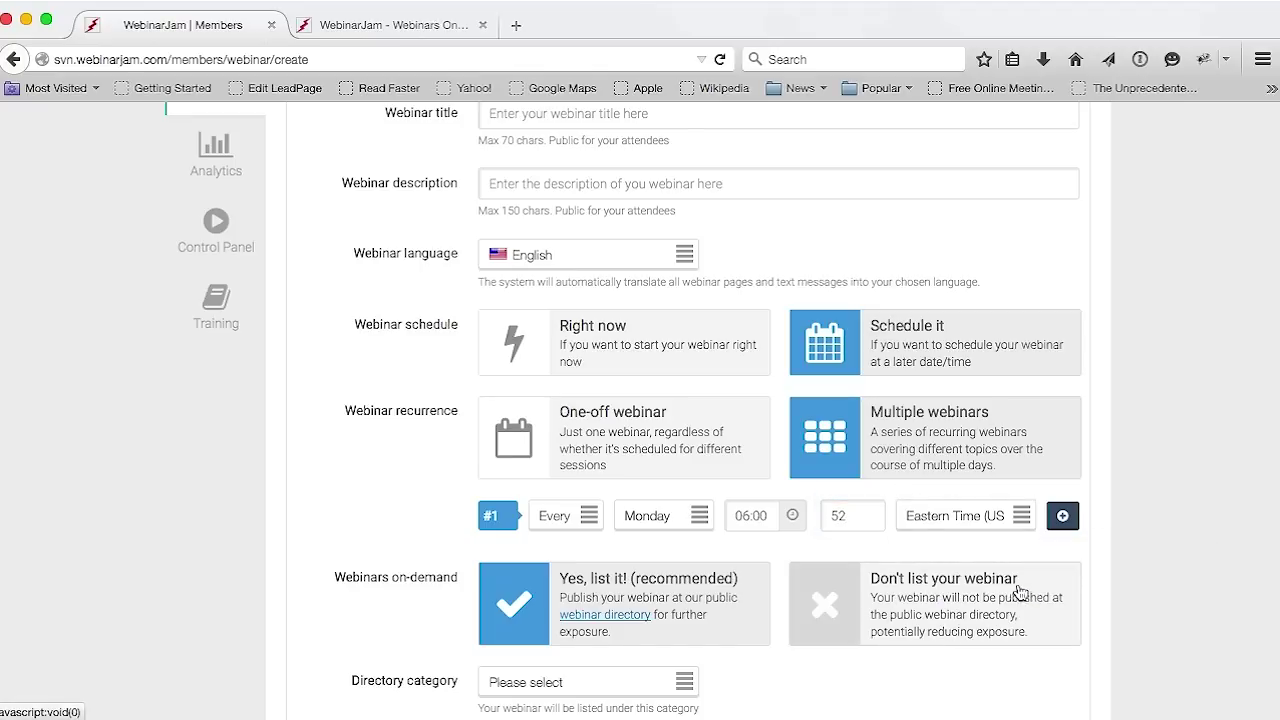
left_click(760, 520)
left_click(839, 453)
left_click(839, 308)
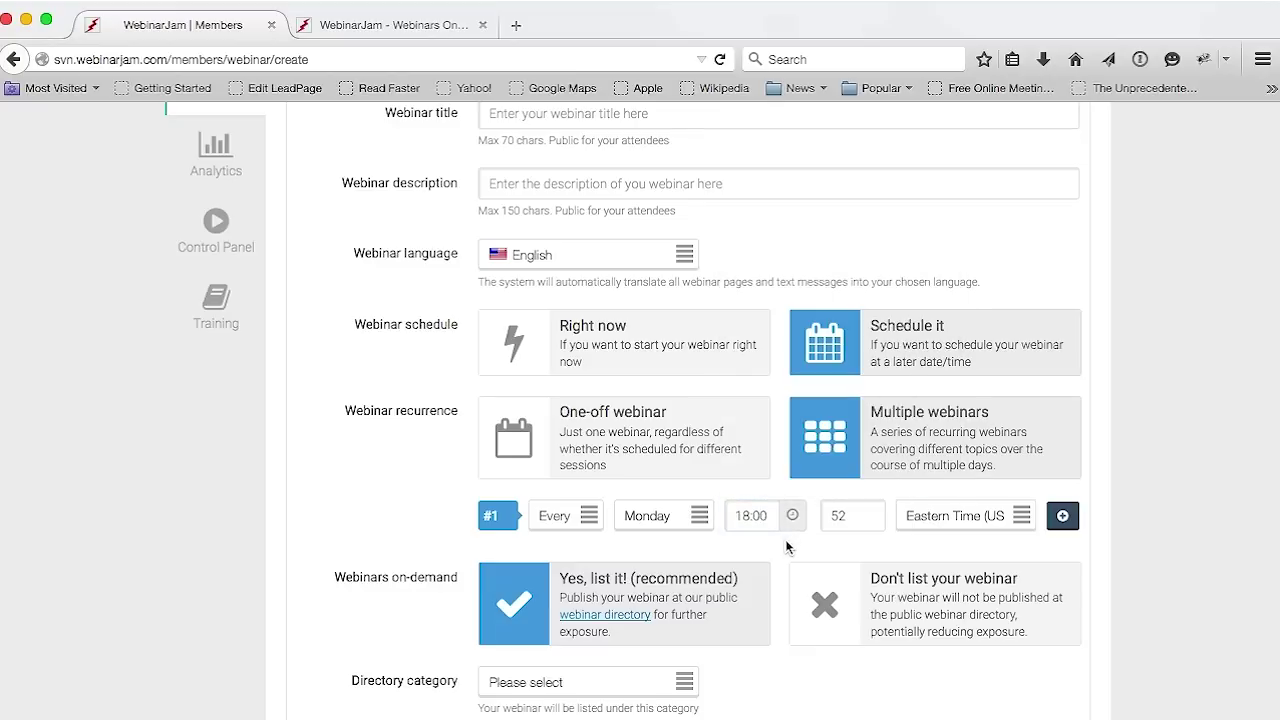
left_click(843, 515)
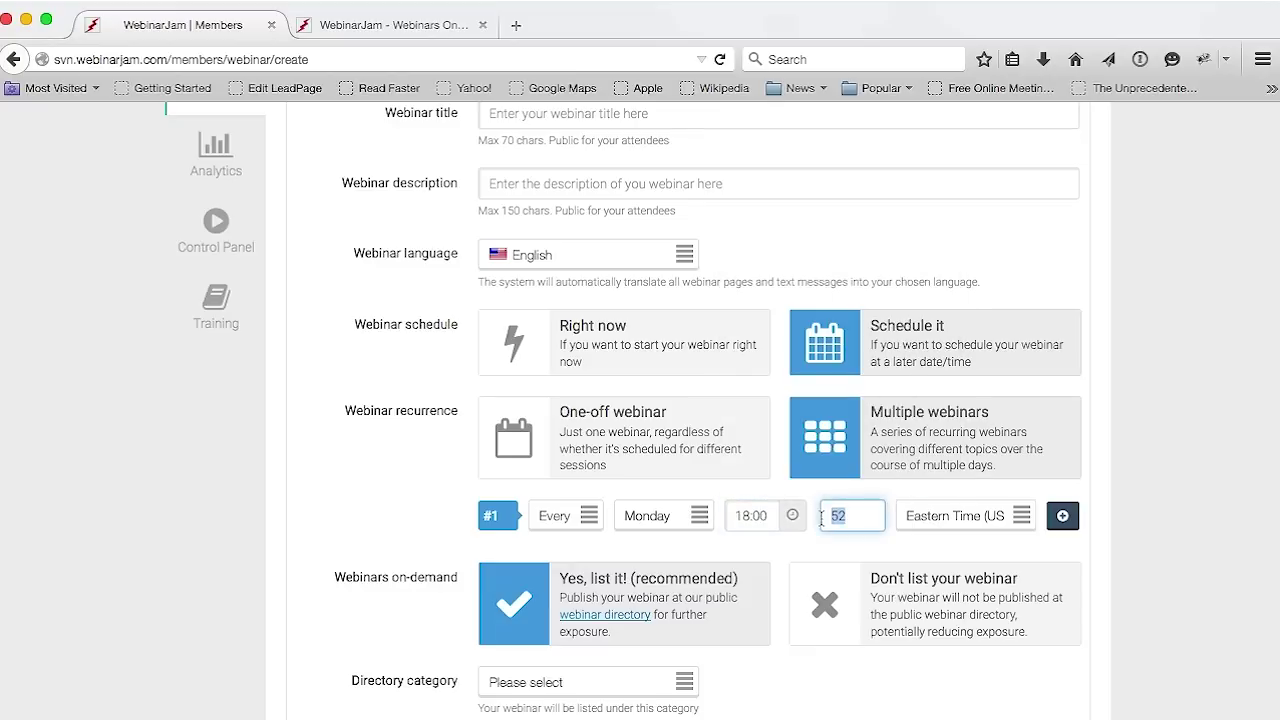
left_click(669, 537)
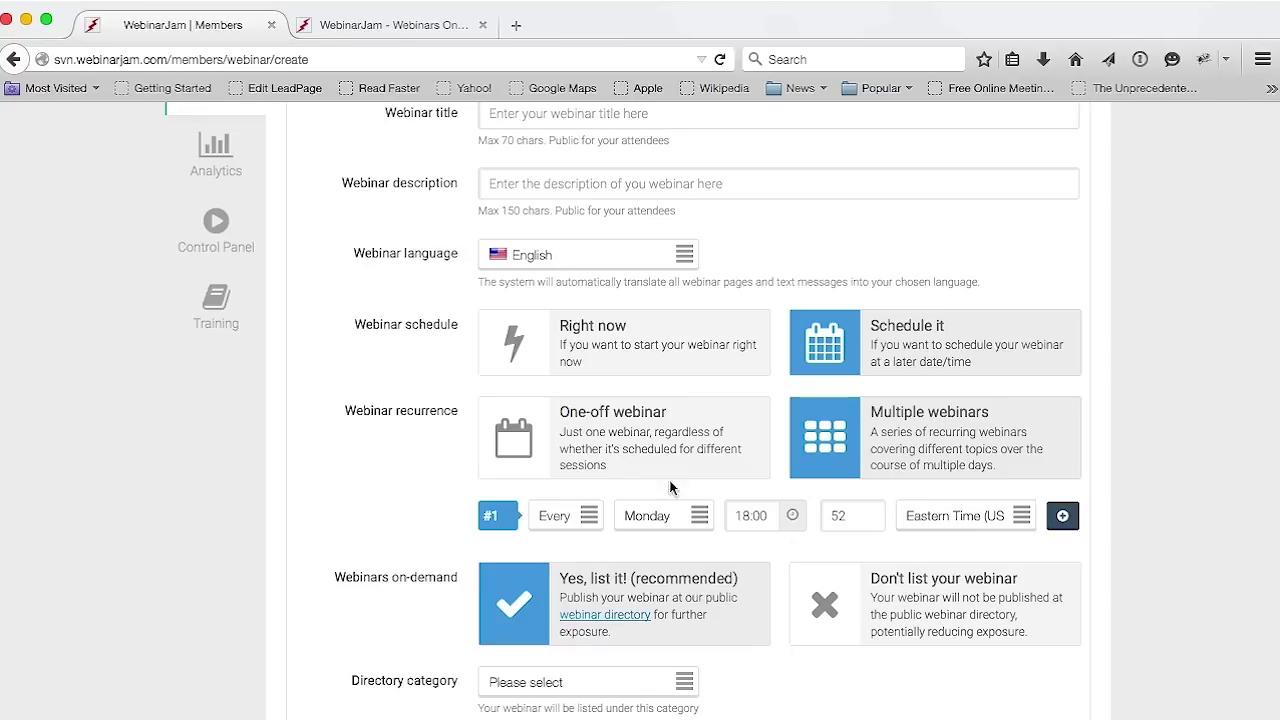
Make it a One-off webinar on March 17, 2015 starting at 21:00
left_click(628, 460)
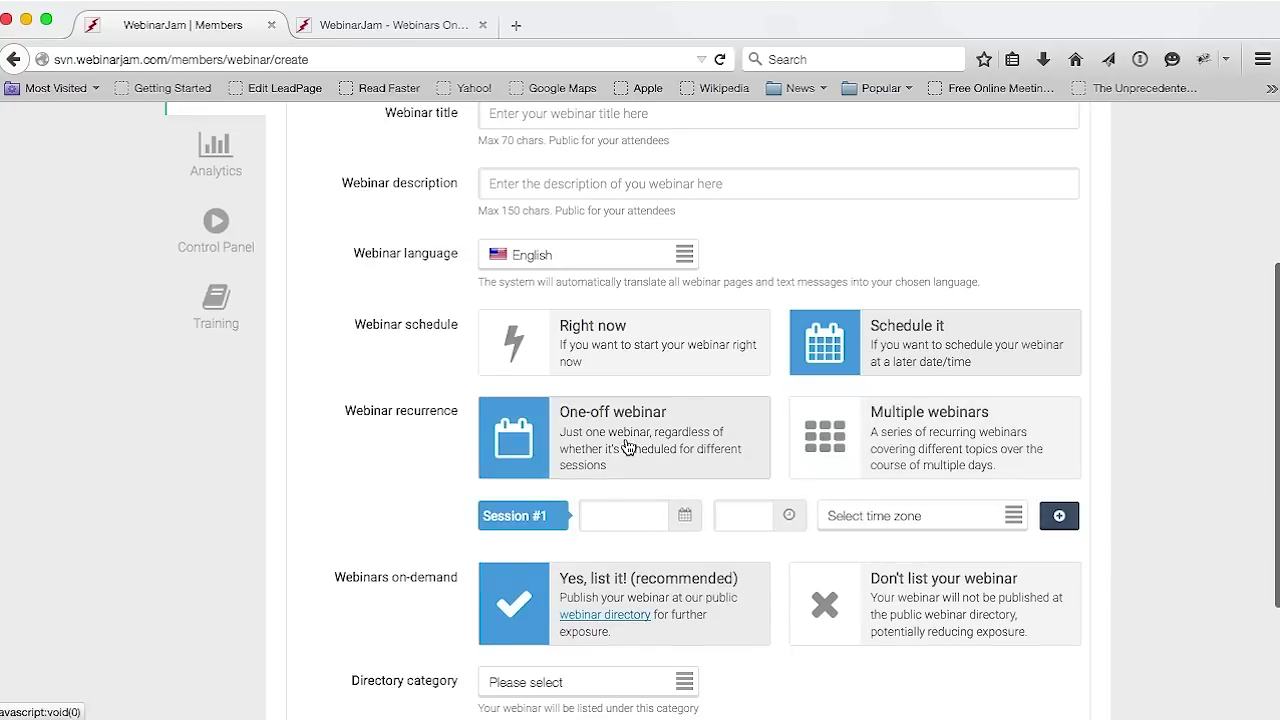
left_click(620, 520)
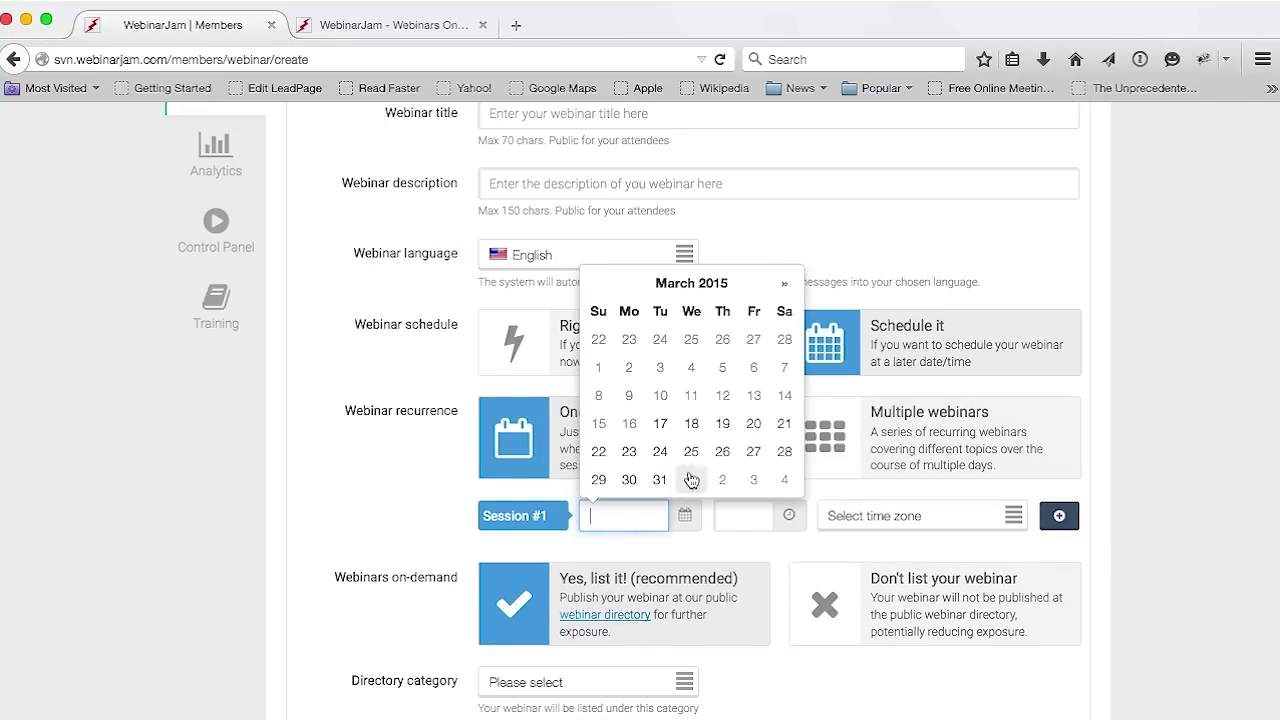
left_click(660, 423)
left_click(740, 524)
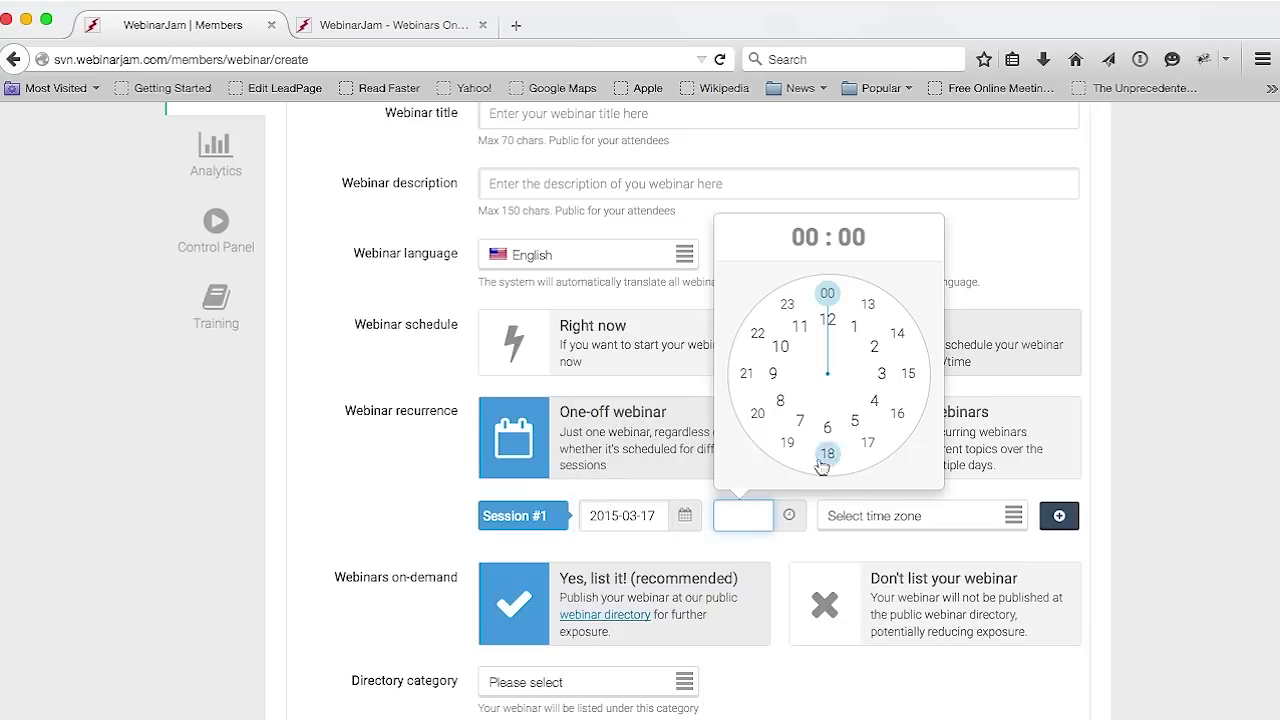
left_click(746, 373)
scroll(1140, 600, "down", 1)
scroll(1151, 596, "down", 3)
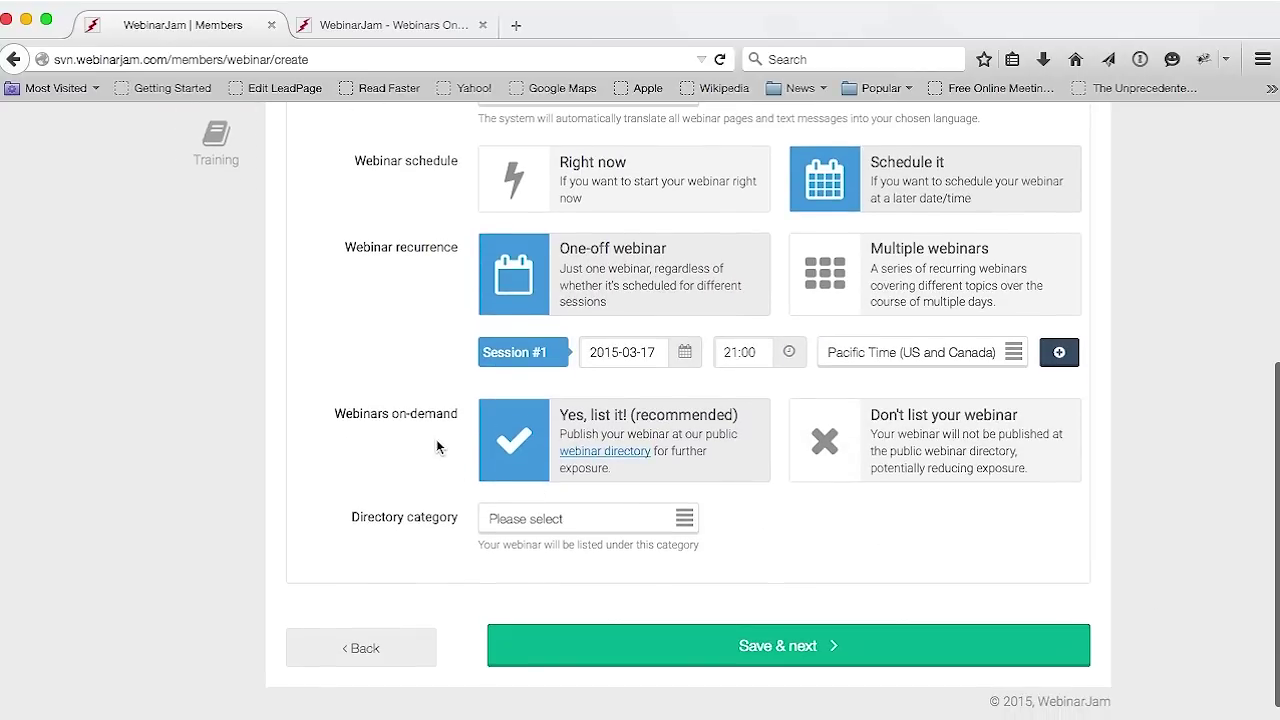
left_click_drag(456, 416, 371, 430)
left_click(406, 464)
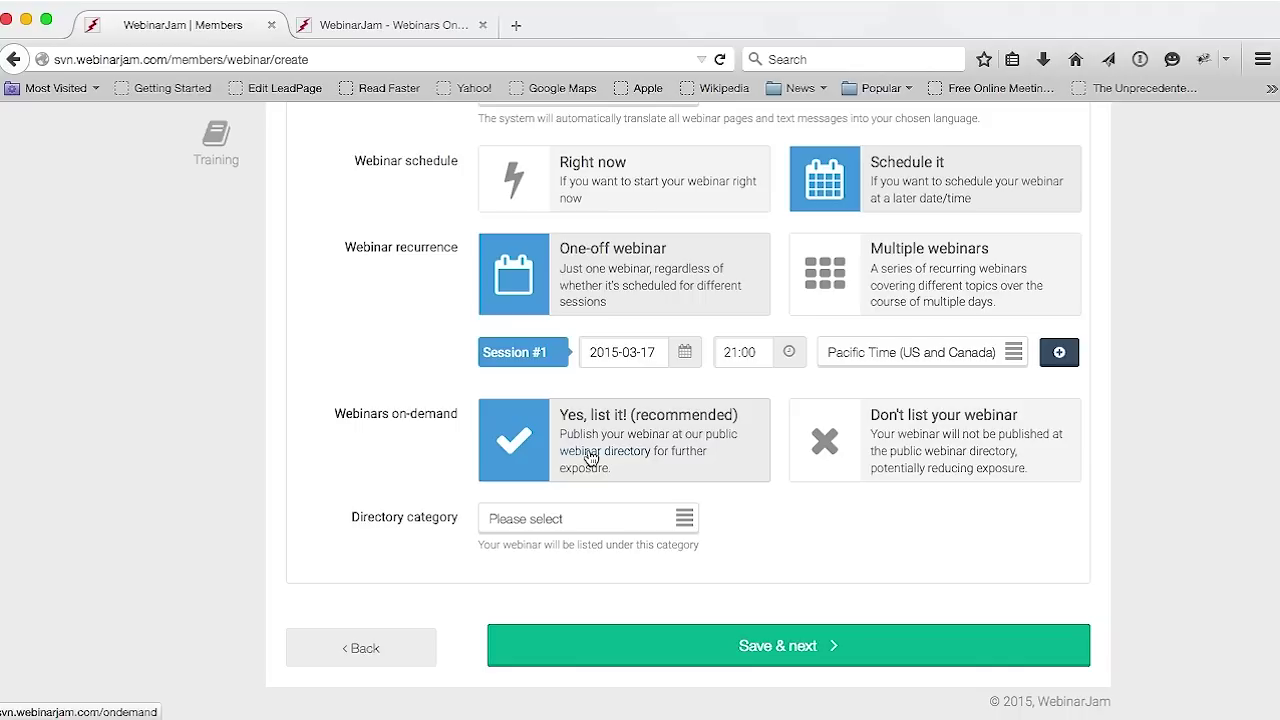
Browse the upcoming webinars and All categories list in the Webinars On-demand tab, then return to setup
left_click(394, 27)
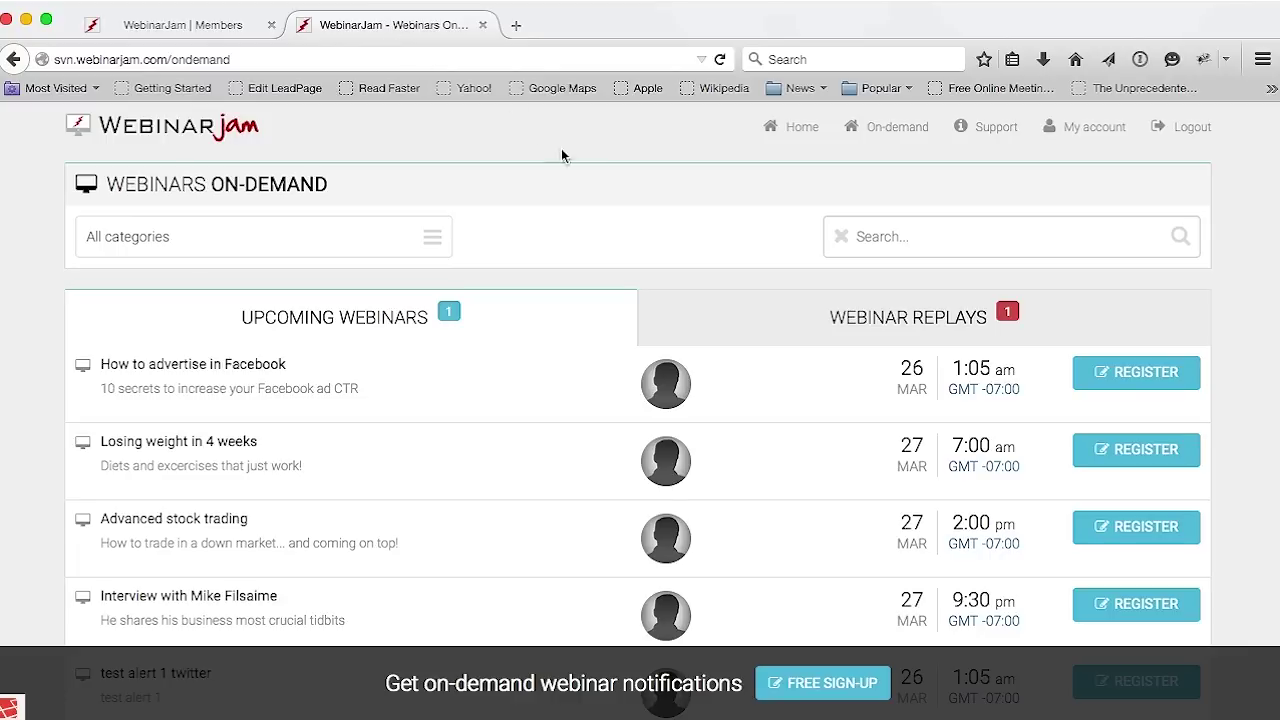
scroll(659, 267, "down", 1)
scroll(659, 268, "up", 1)
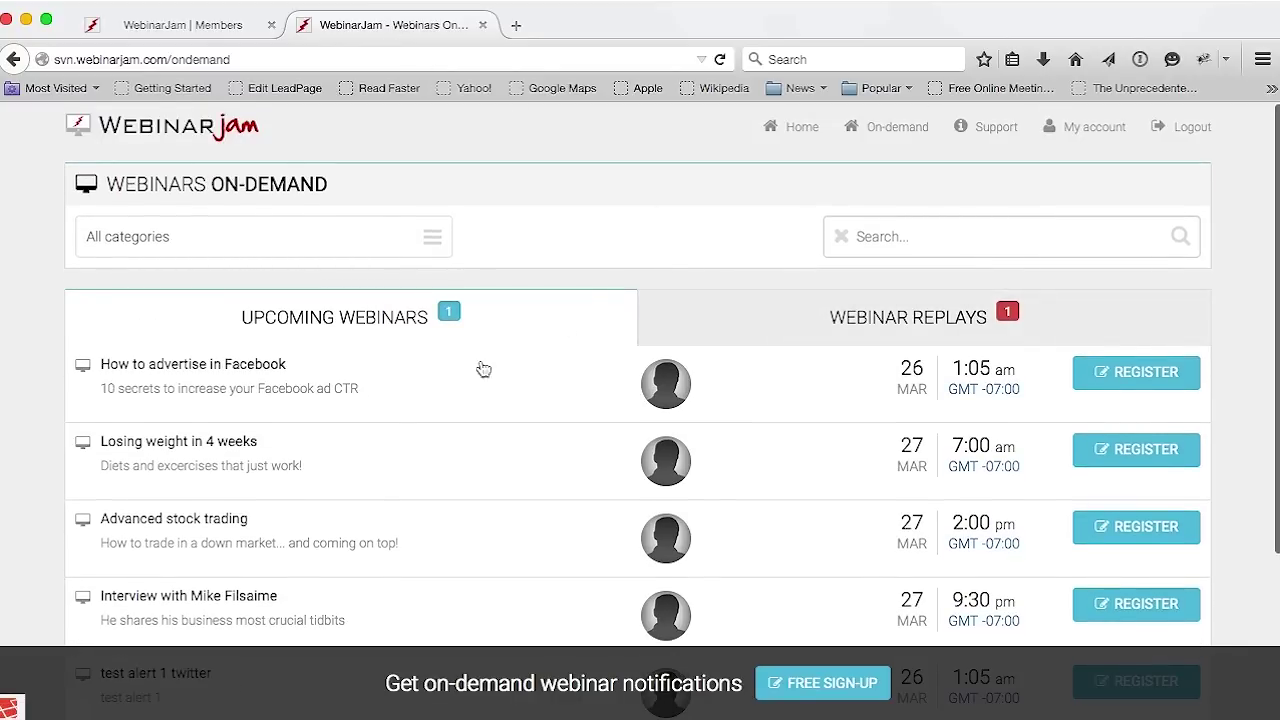
scroll(305, 378, "down", 1)
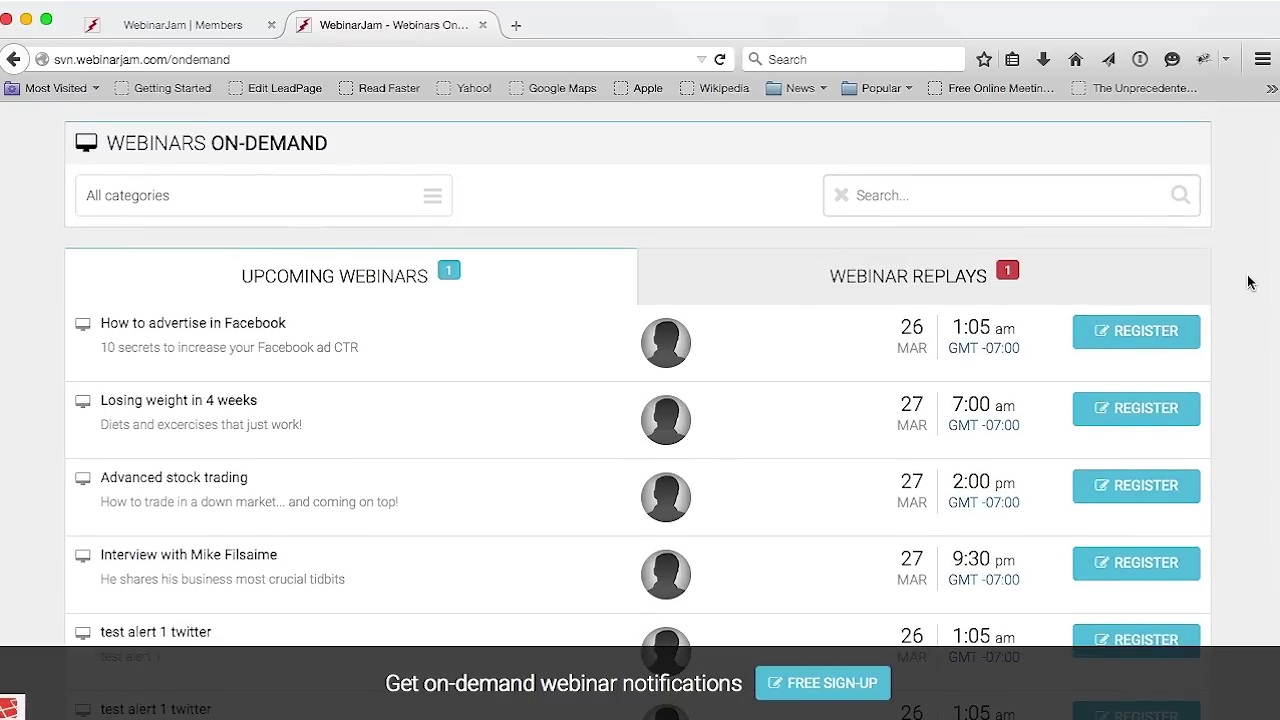
scroll(782, 396, "up", 1)
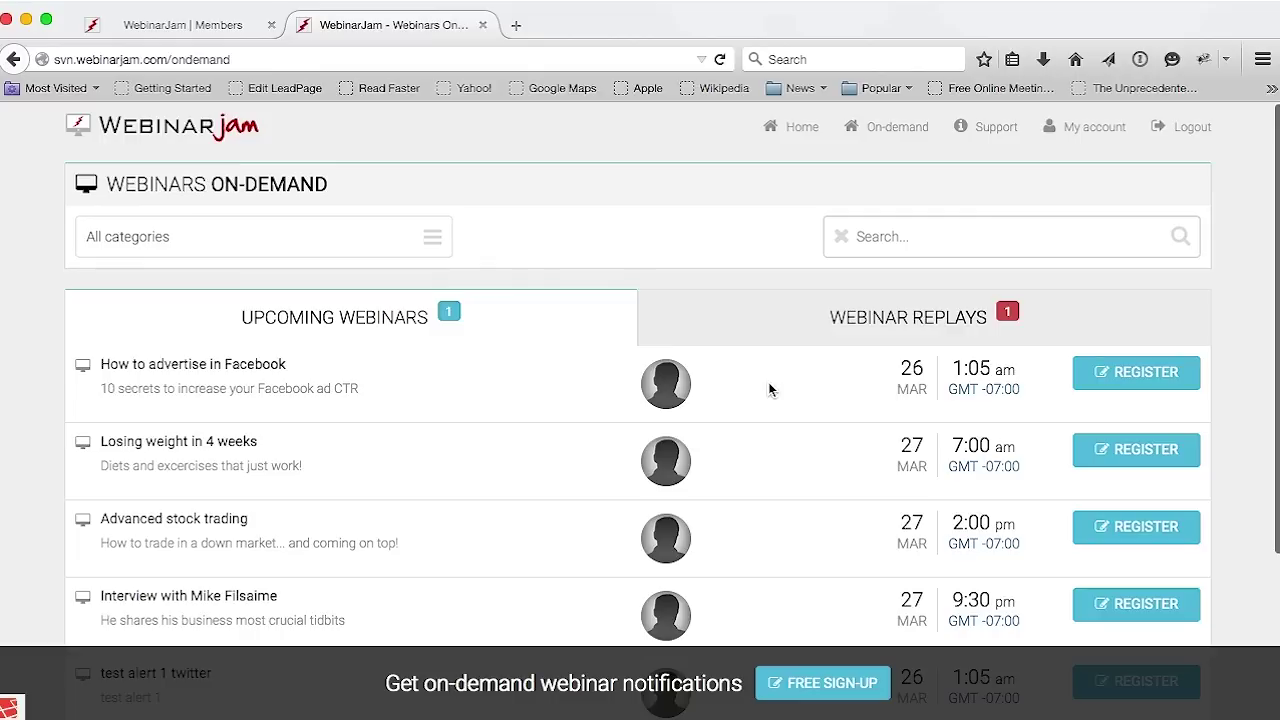
left_click(422, 240)
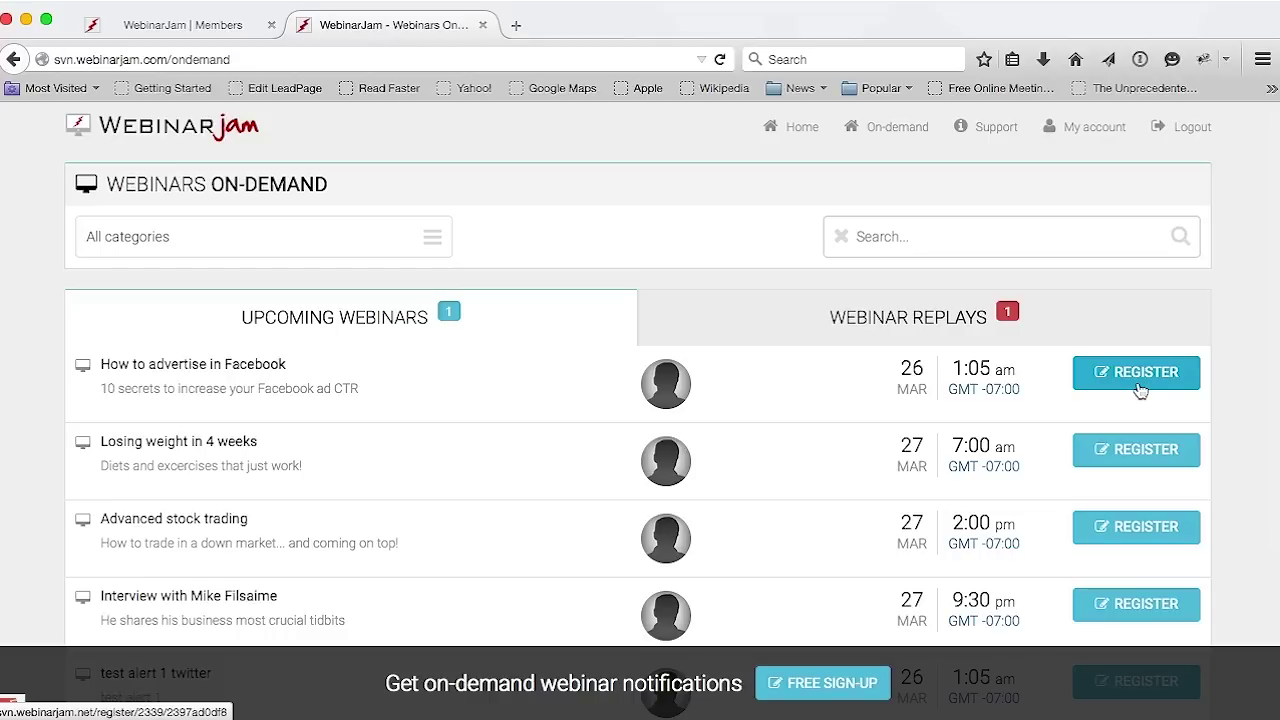
left_click(192, 25)
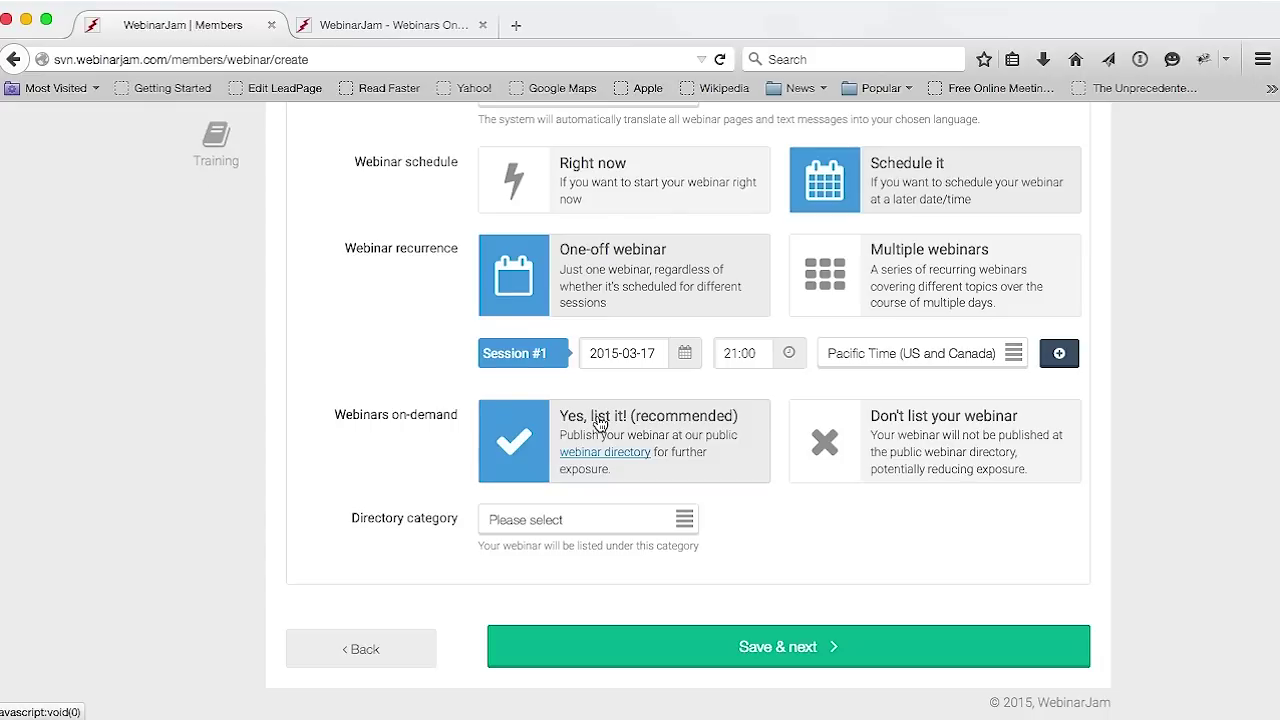
Set the webinar's Directory category to Weight loss and fitness
left_click(631, 528)
scroll(563, 580, "down", 1)
scroll(579, 617, "down", 1)
scroll(578, 600, "up", 2)
left_click(575, 590)
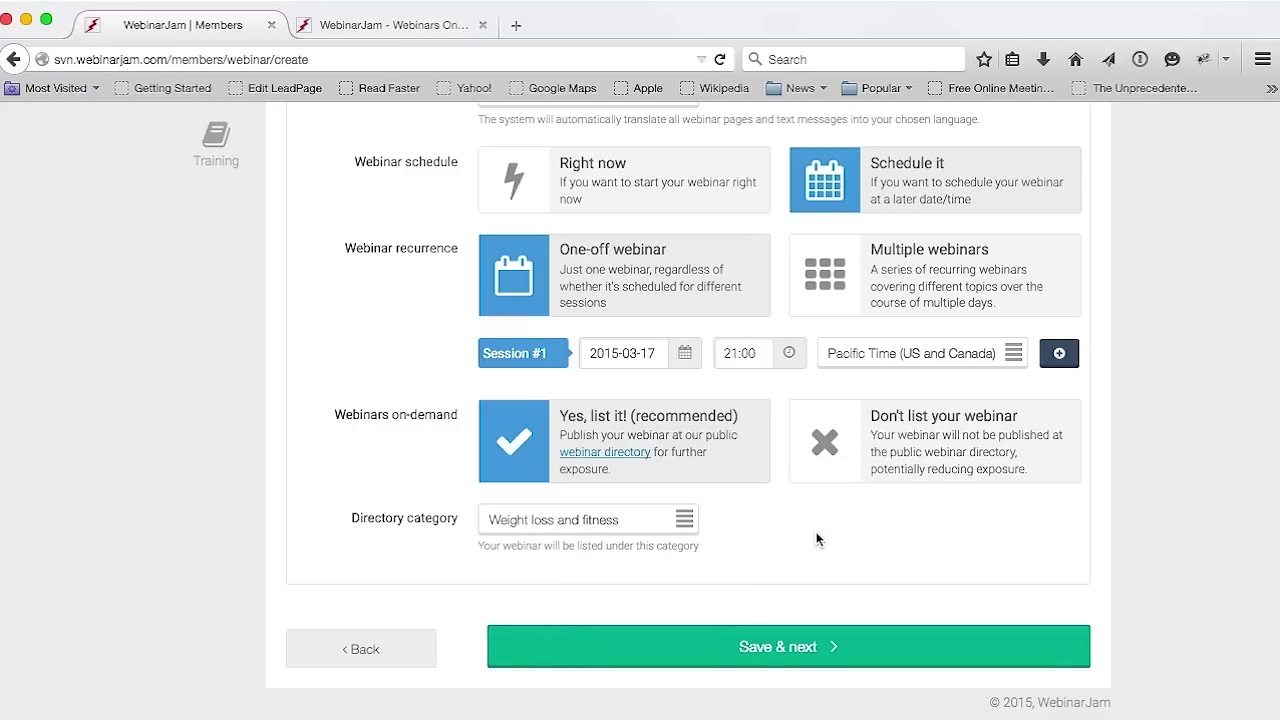
Save the configuration and add the first presenter with full name and pasted e-mail address
left_click(785, 648)
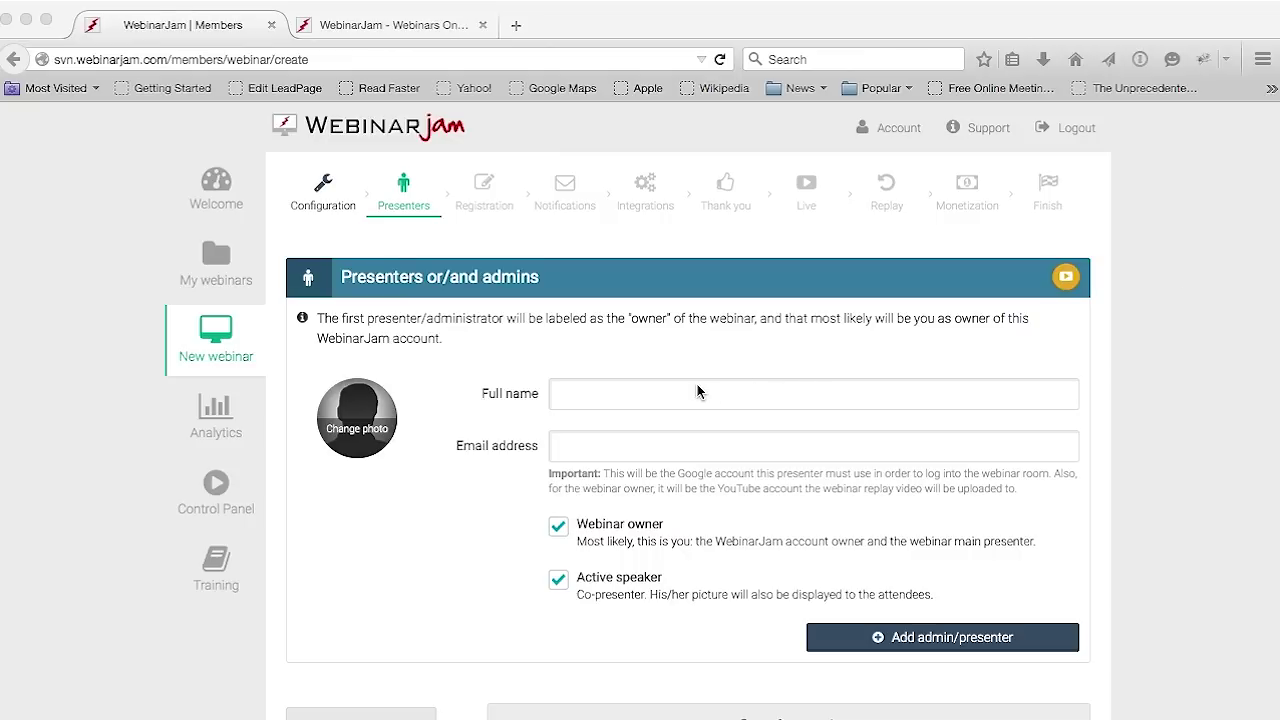
left_click(666, 395)
left_click(668, 391)
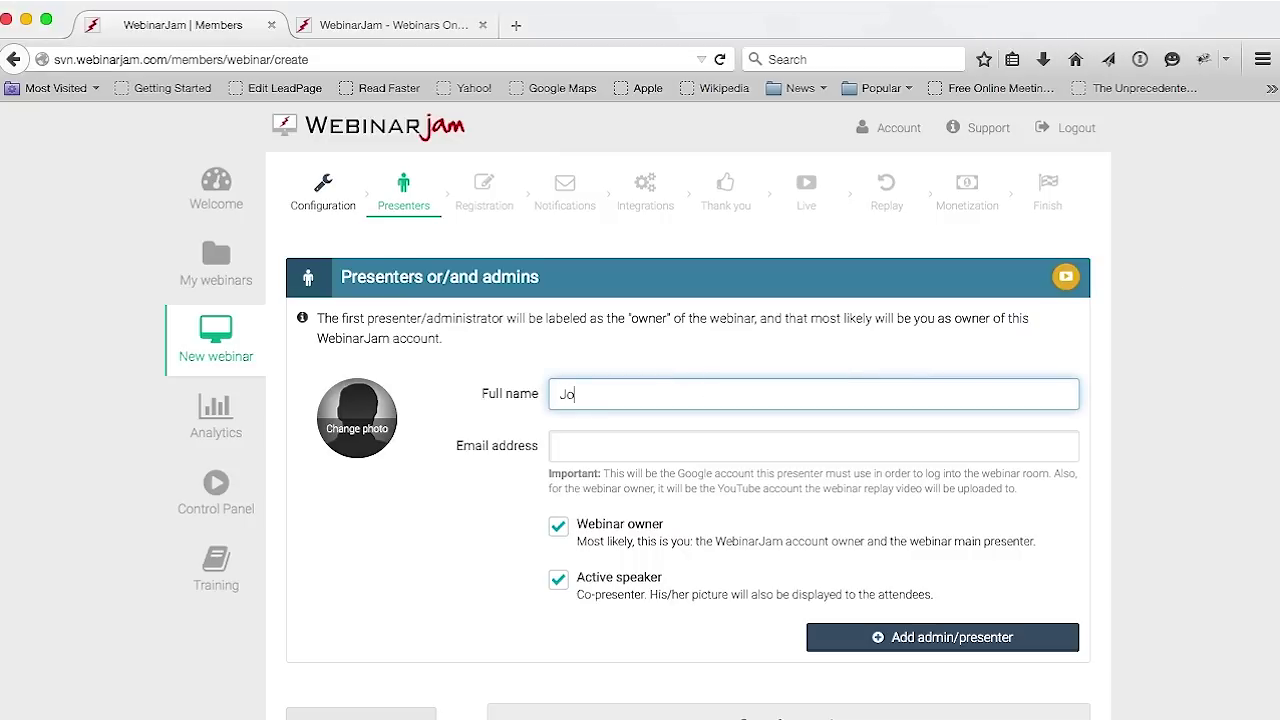
left_click(629, 452)
key("super+v")
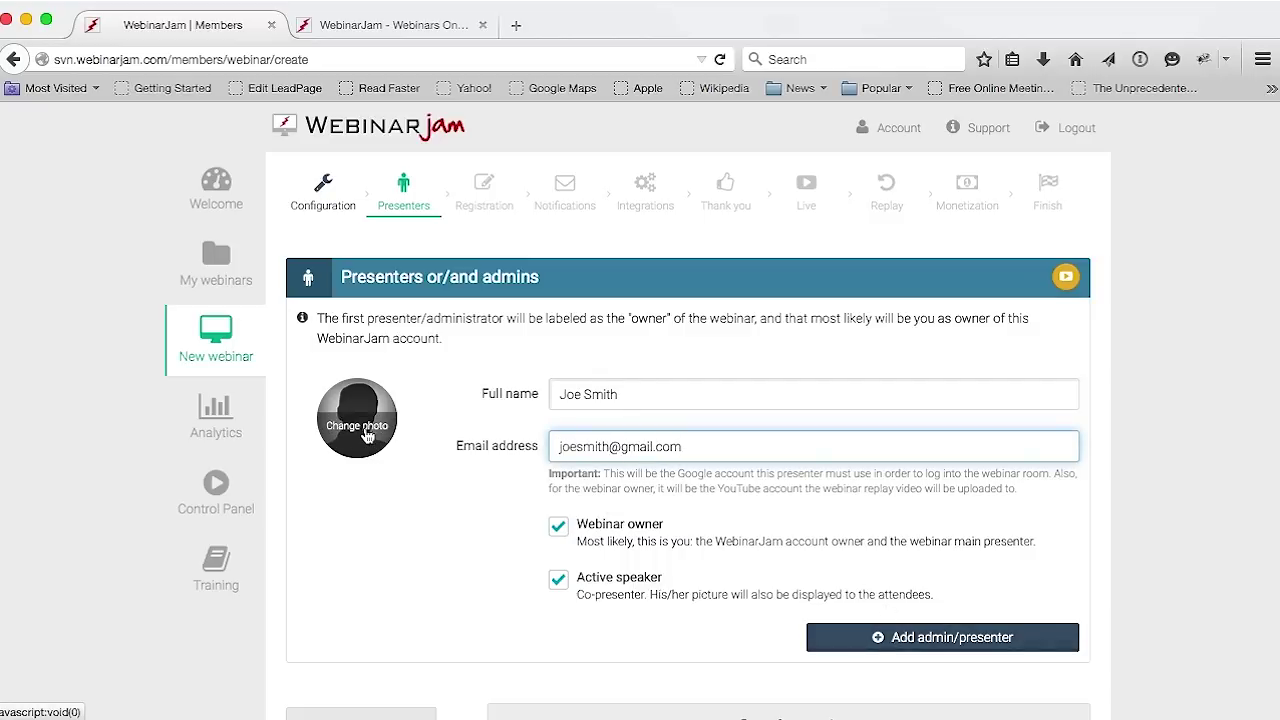
left_click(857, 637)
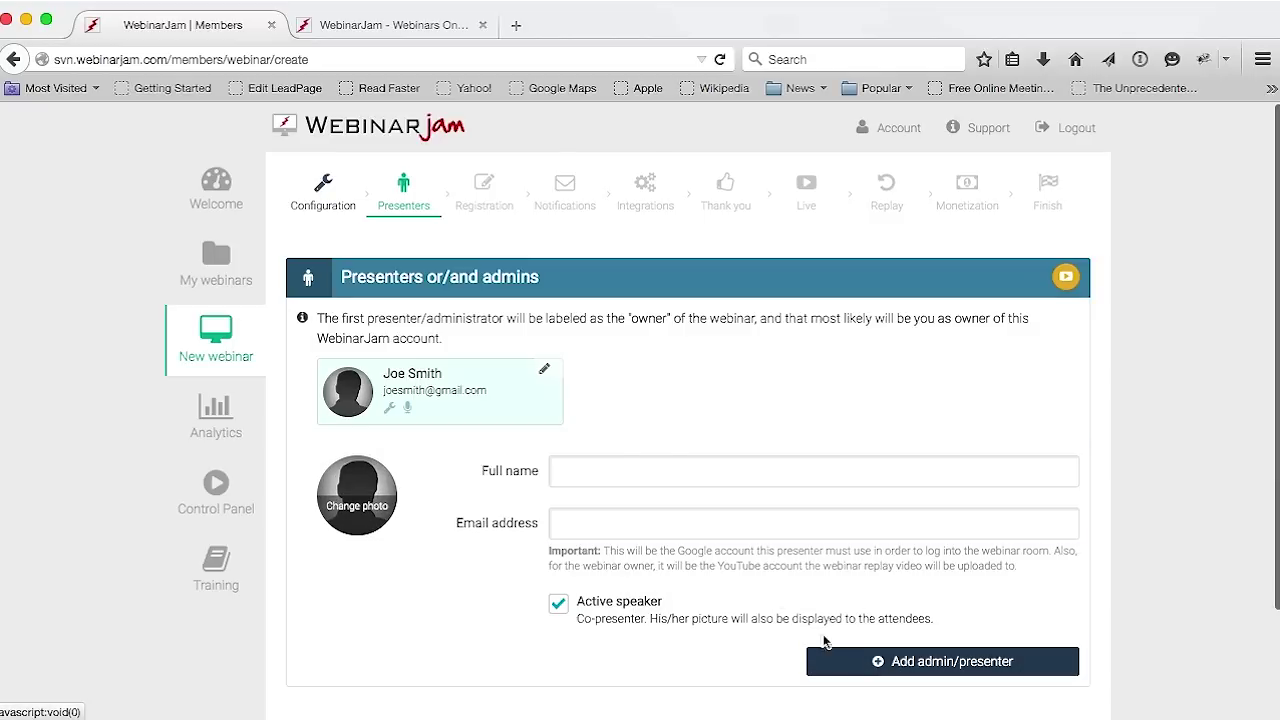
Add a second presenter's full name and e-mail, then save and continue to Registration
left_click(604, 460)
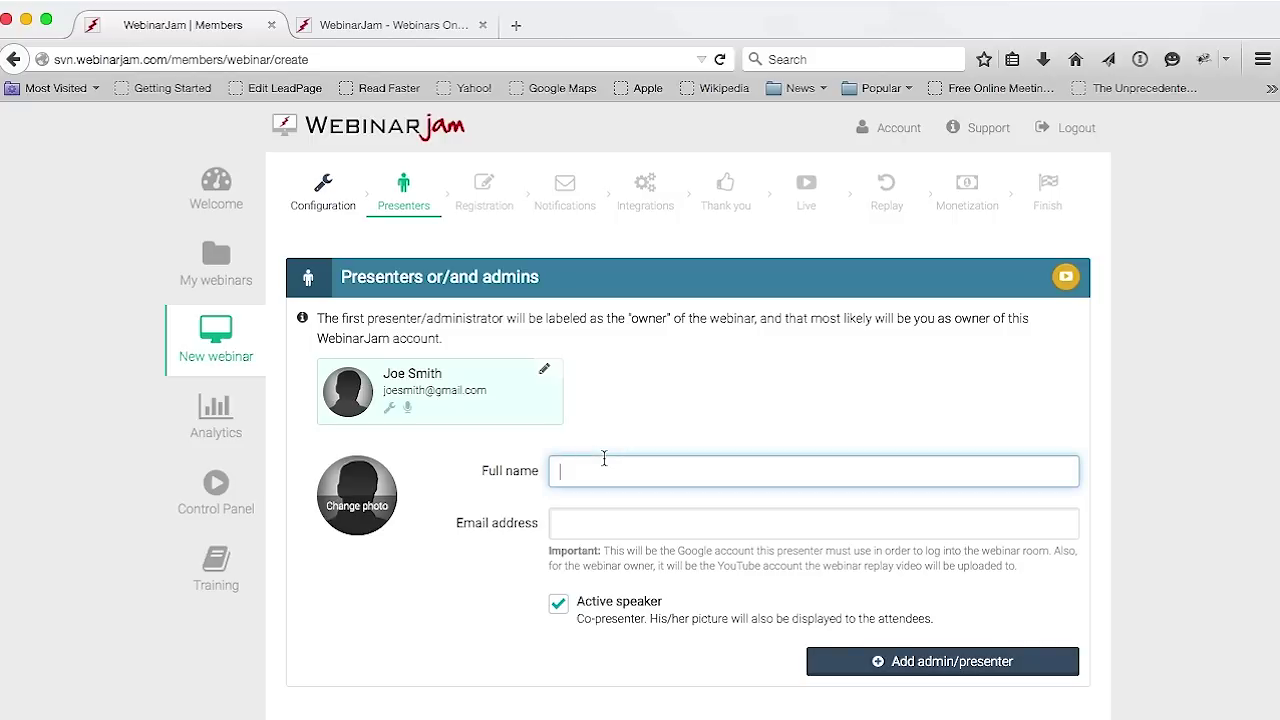
type("Mike Doe")
left_click(585, 521)
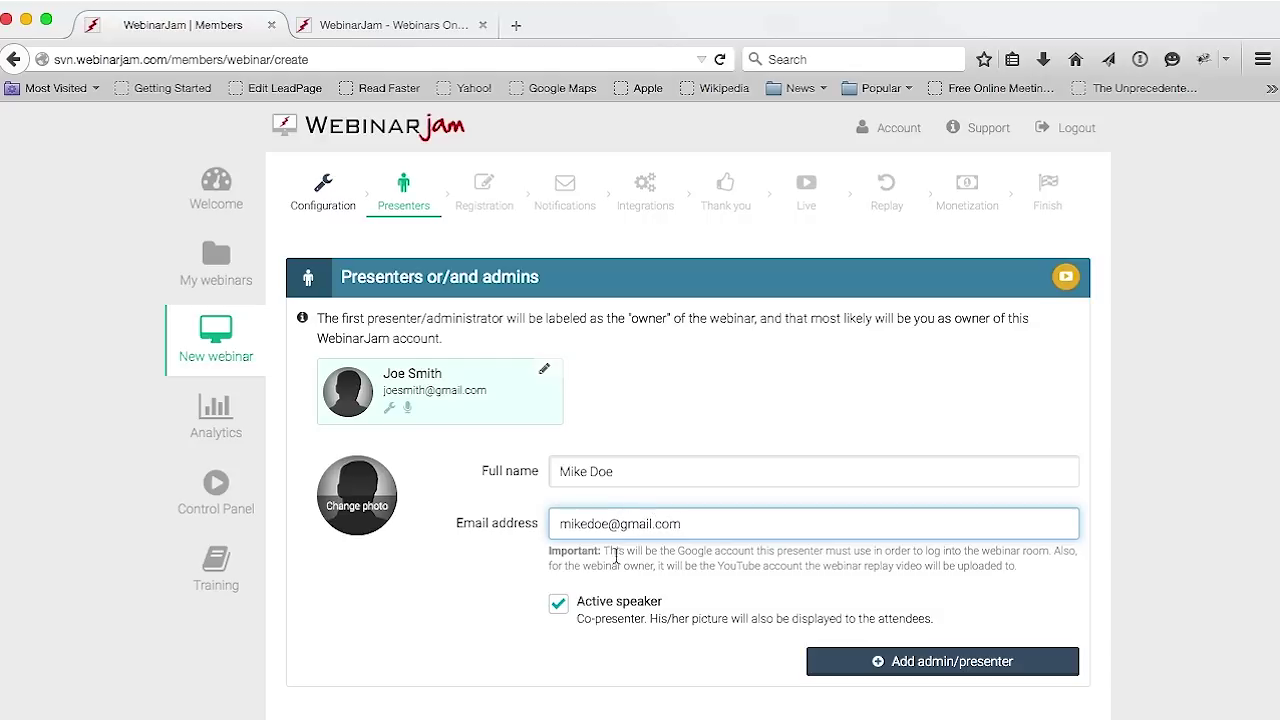
left_click(923, 664)
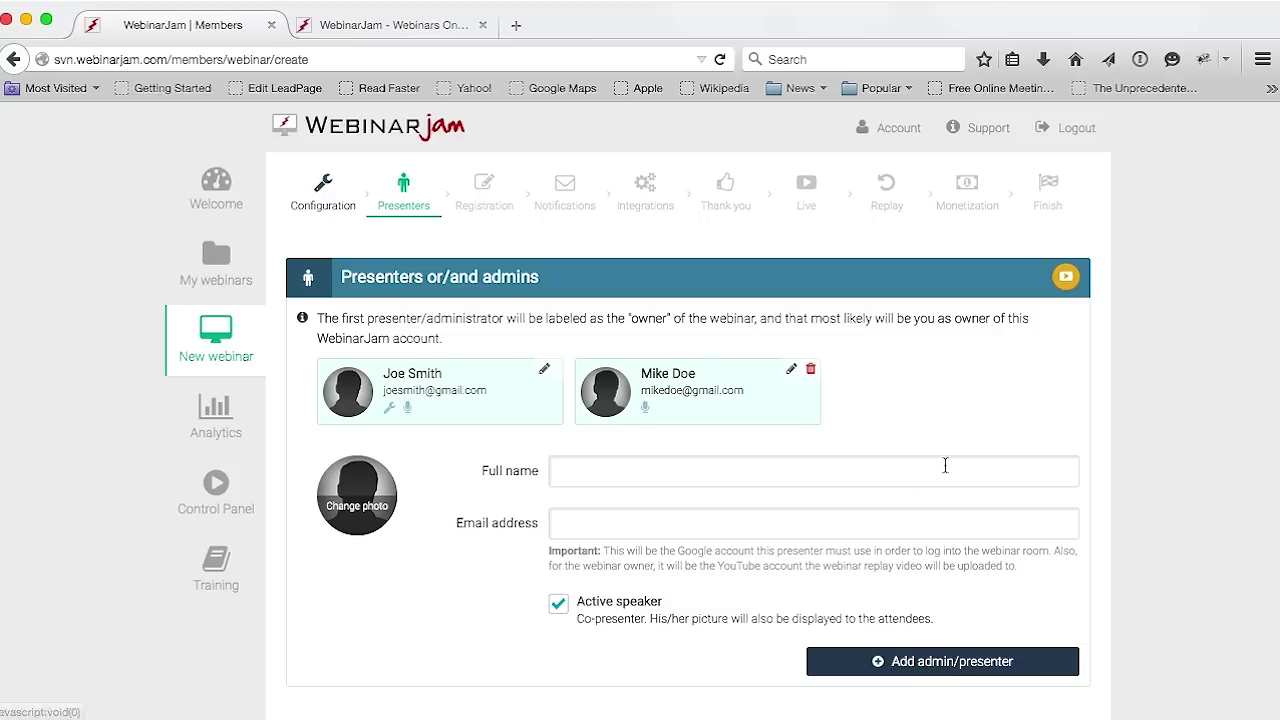
scroll(979, 422, "down", 2)
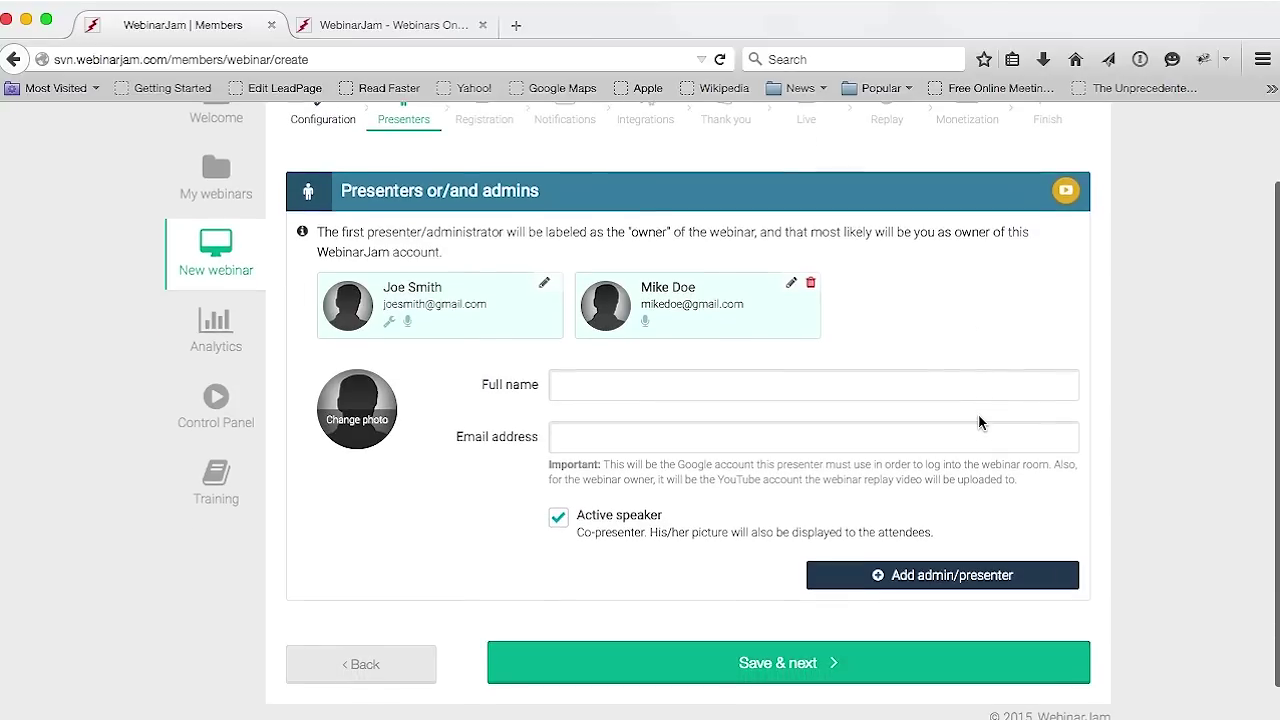
left_click(757, 665)
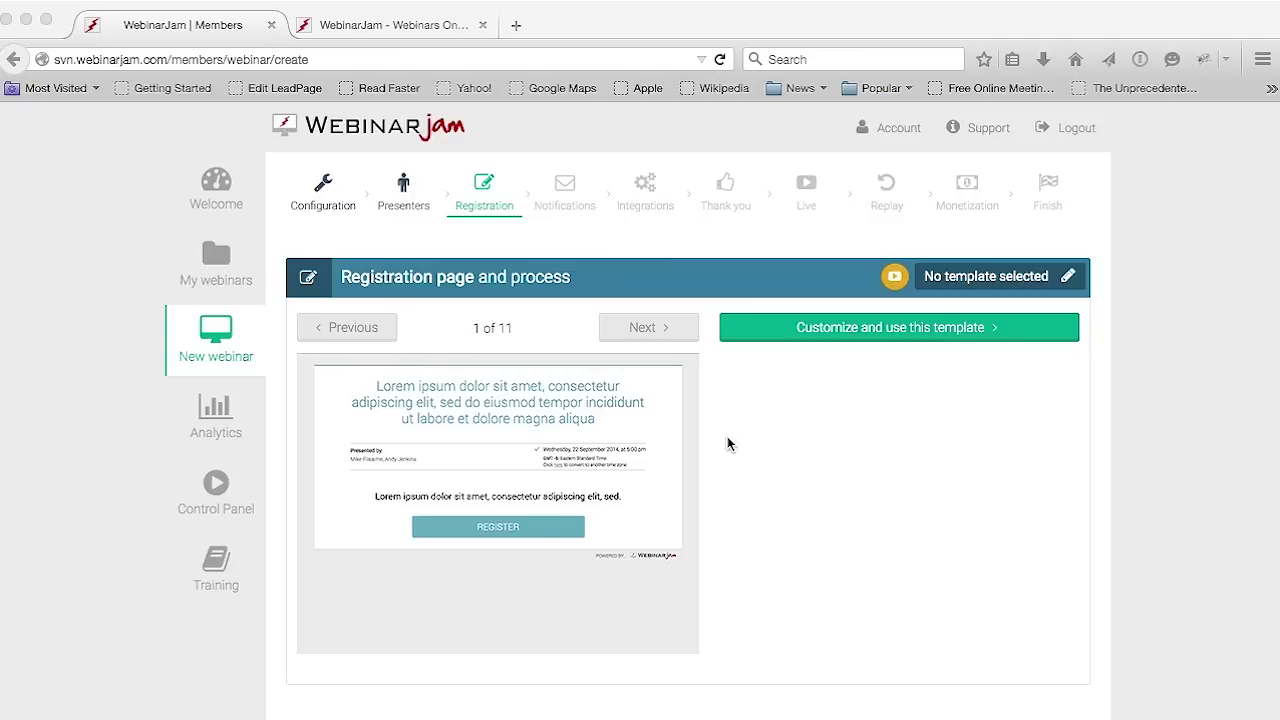
Page forward through all 11 registration templates to the custom-design option
left_click(649, 333)
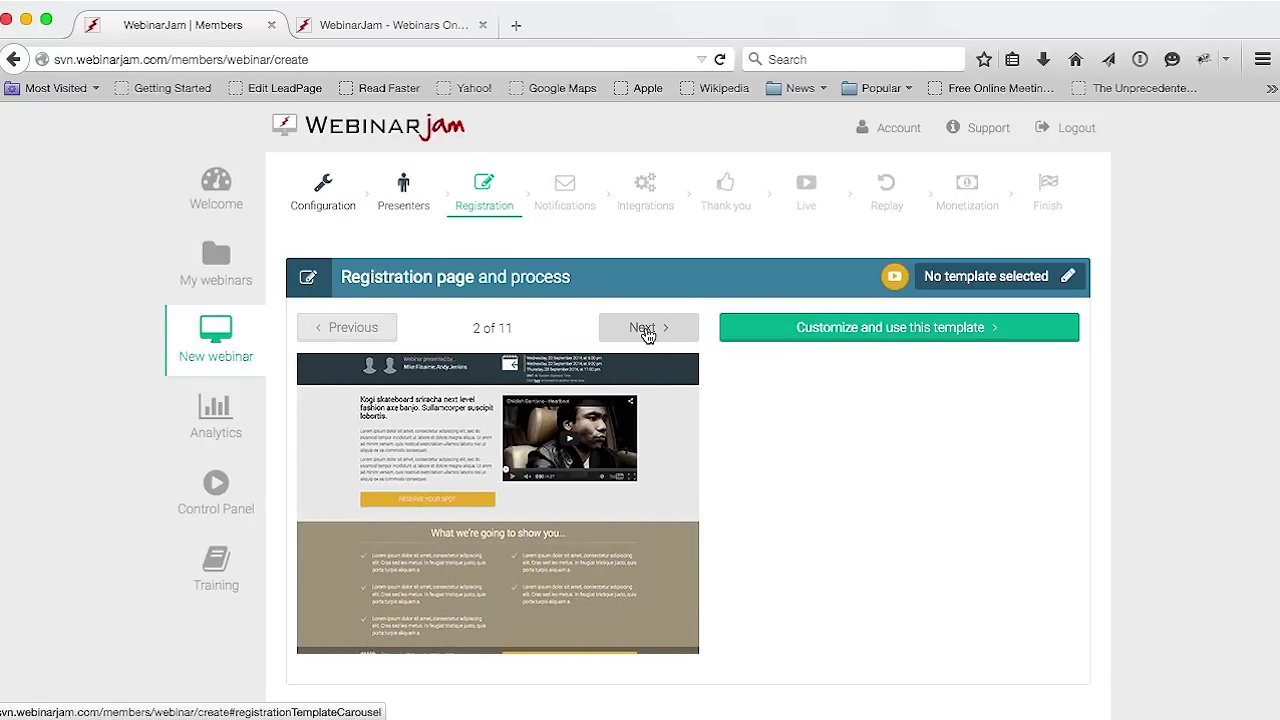
left_click(647, 333)
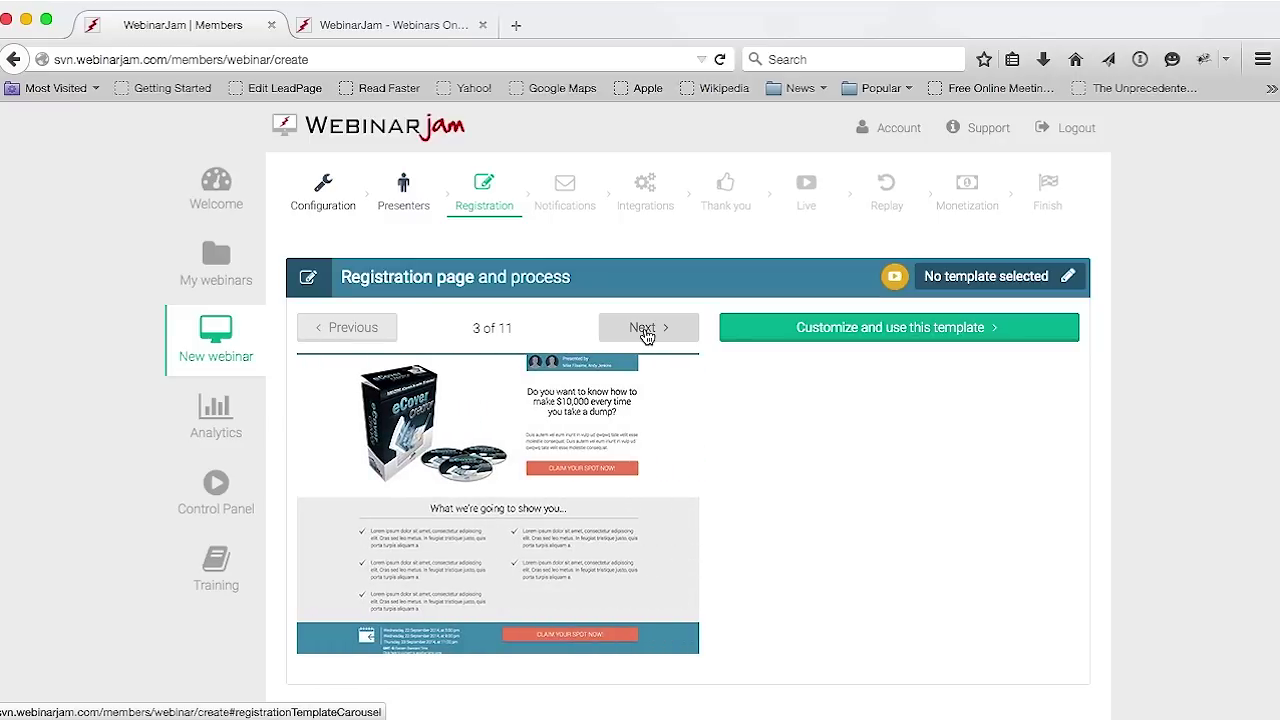
left_click(647, 333)
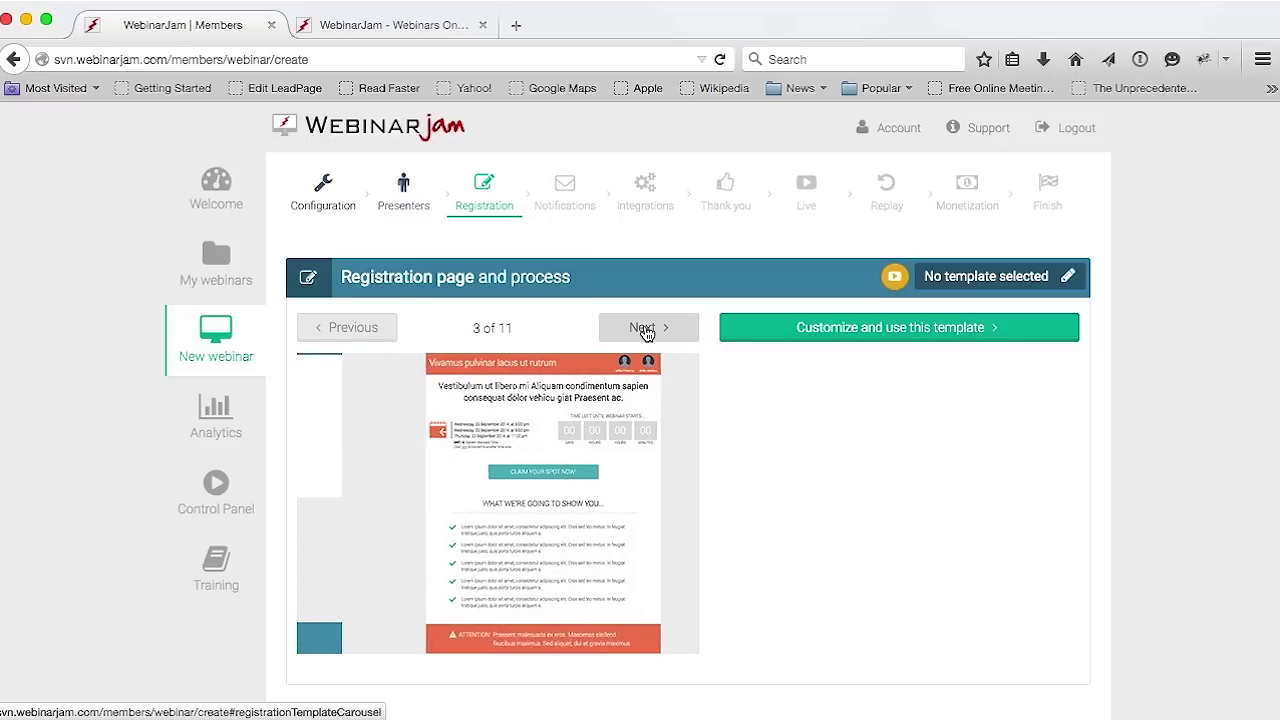
left_click(647, 333)
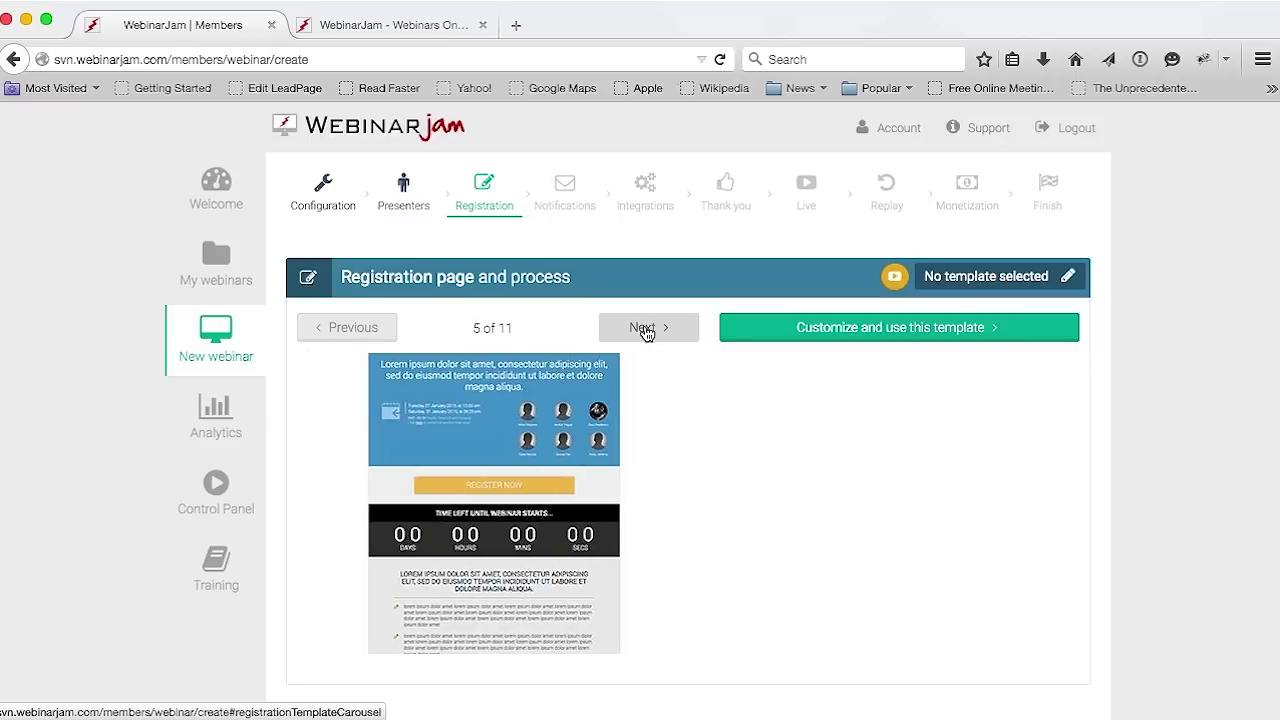
left_click(647, 333)
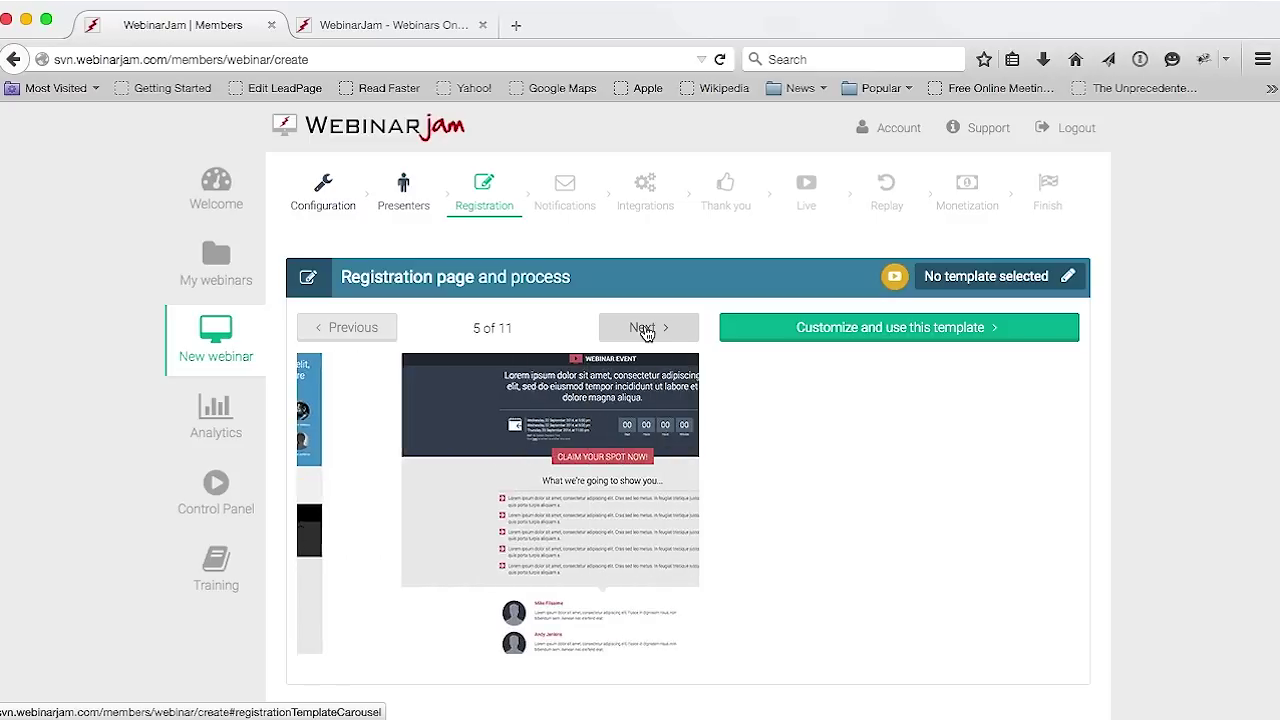
left_click(647, 333)
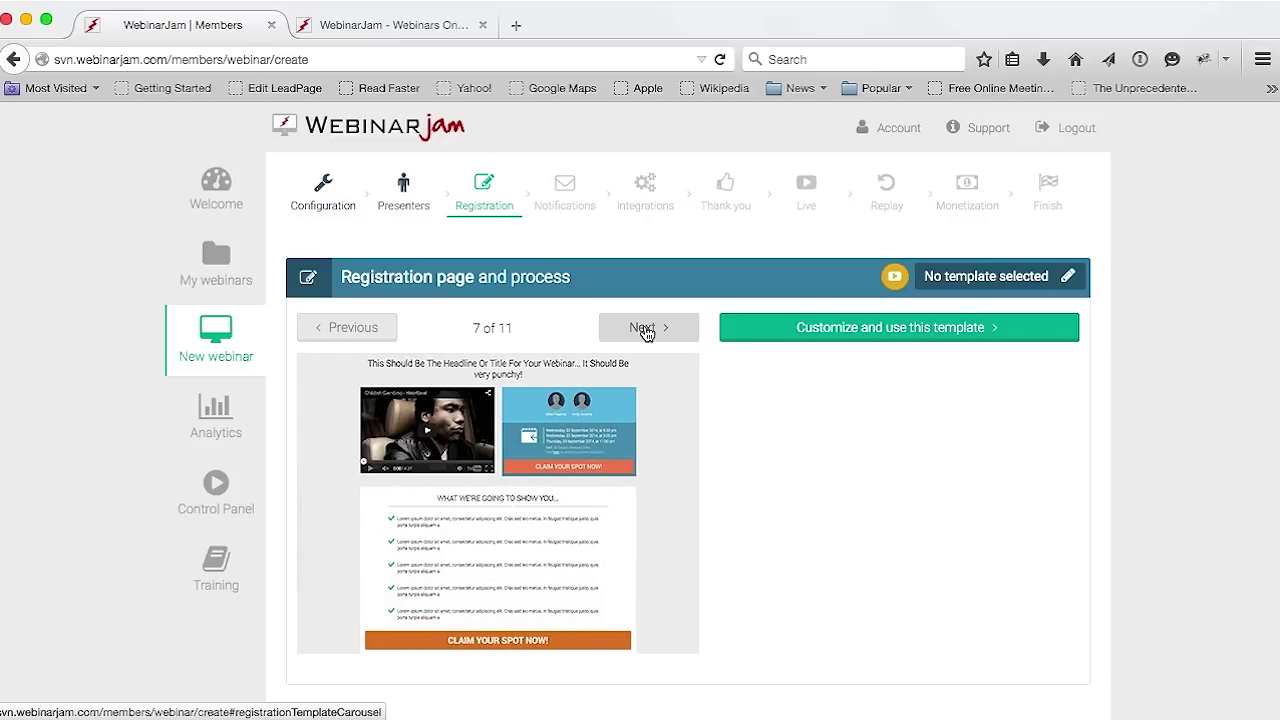
left_click(647, 333)
left_click(647, 333)
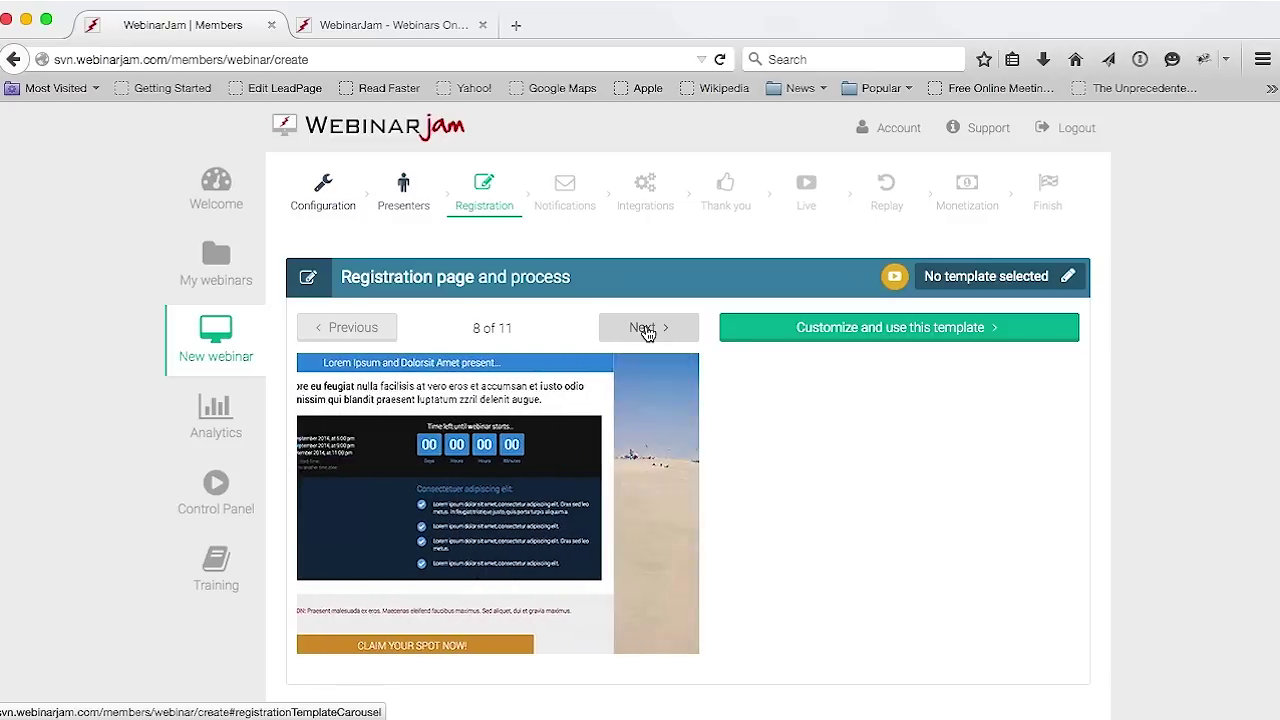
left_click(647, 333)
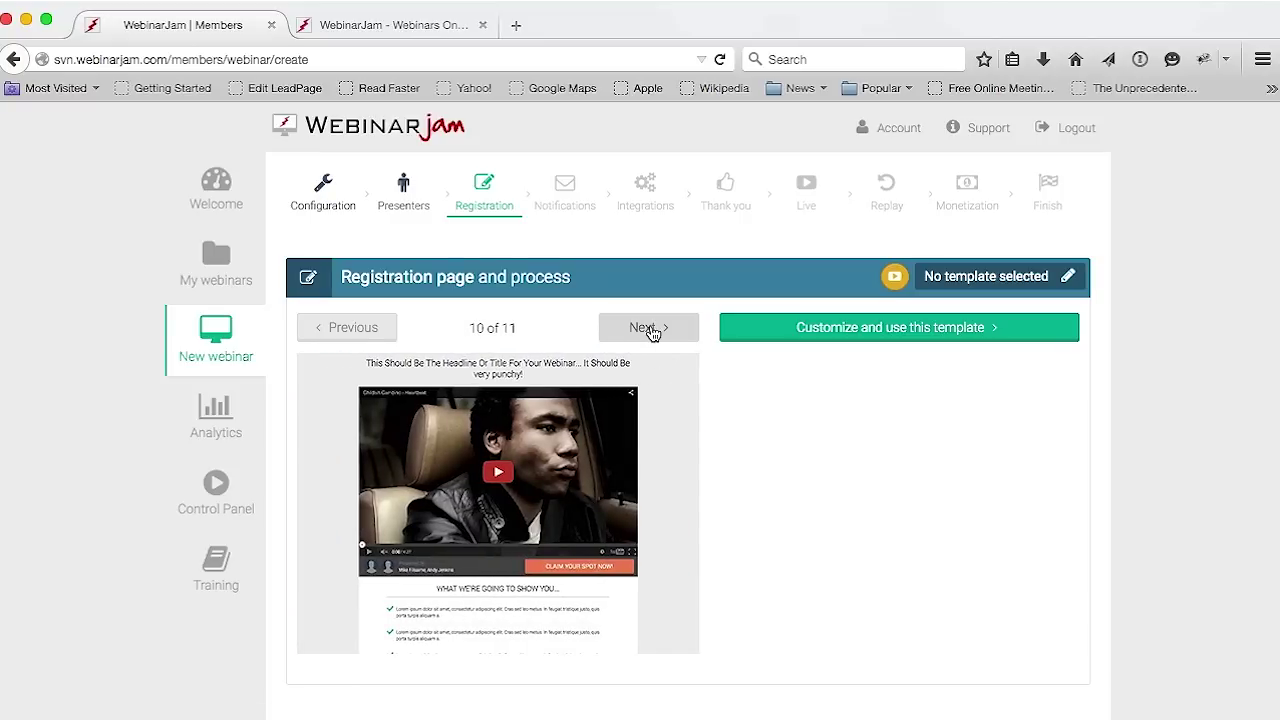
left_click(651, 333)
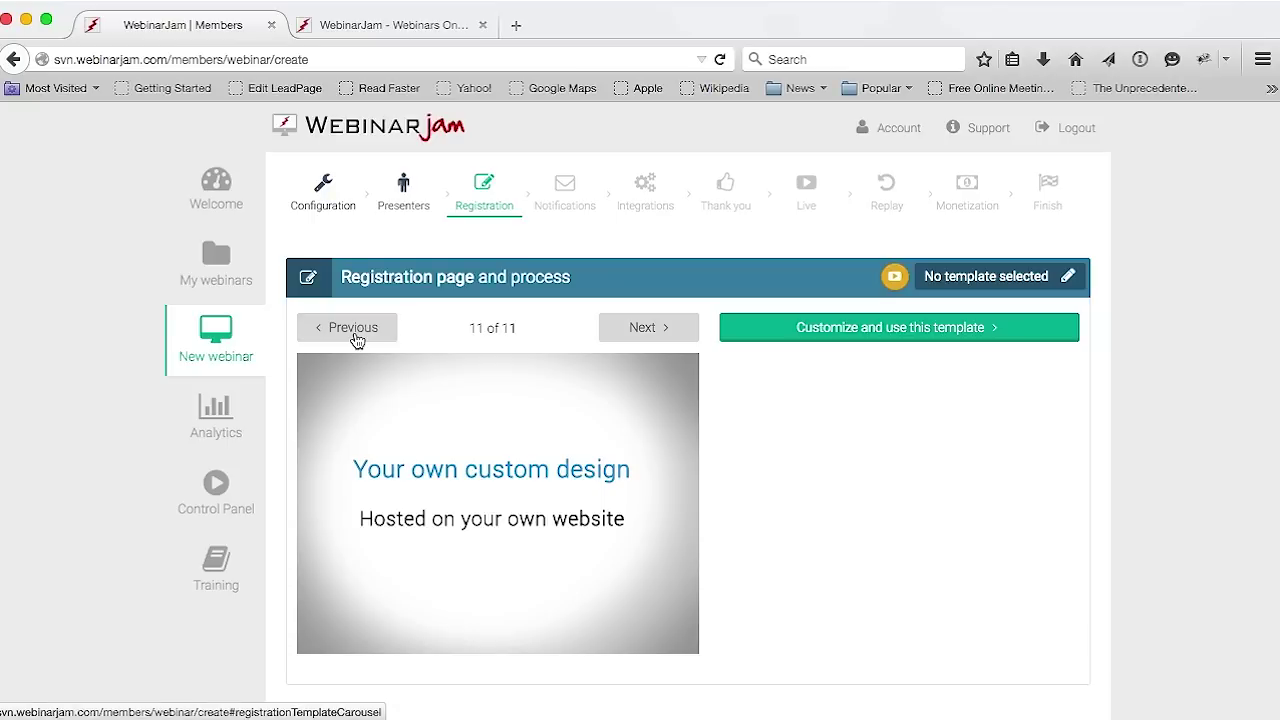
Step back to template 3 of 11 (eCover) and choose to customize it
left_click(355, 330)
left_click(355, 335)
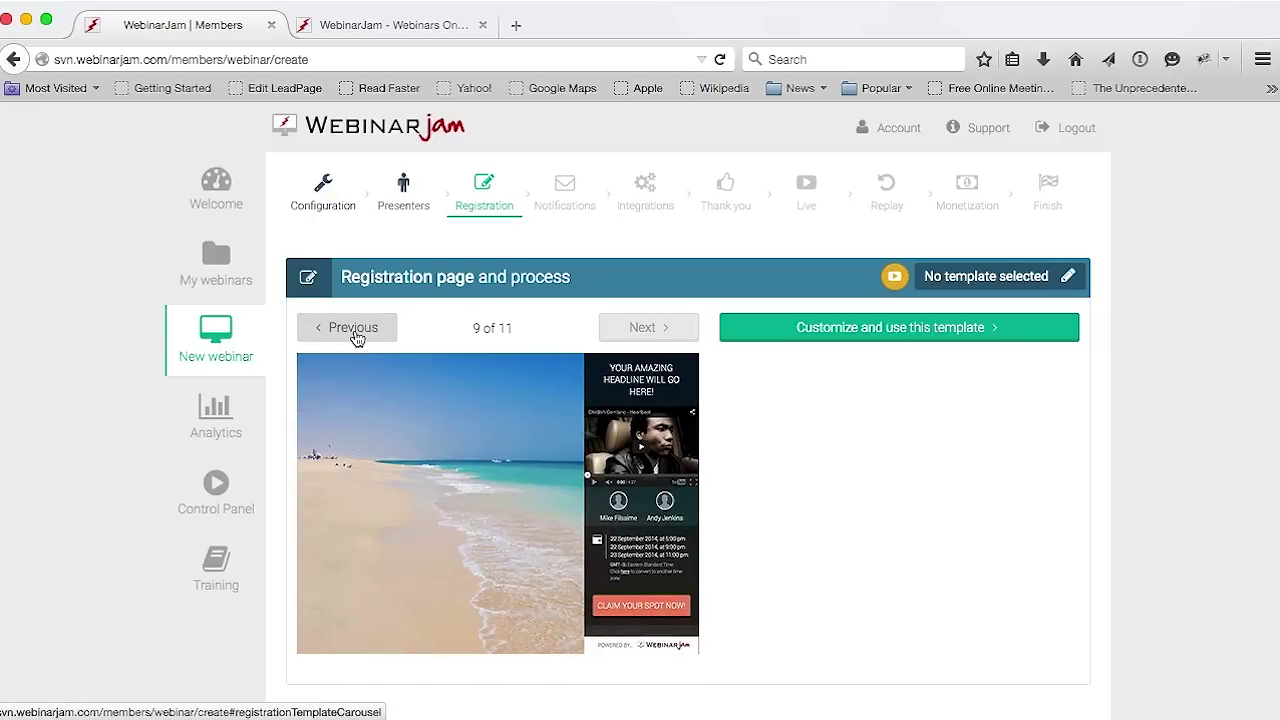
left_click(355, 335)
left_click(355, 335)
left_click(355, 335)
left_click(355, 335)
left_click(355, 335)
left_click(355, 335)
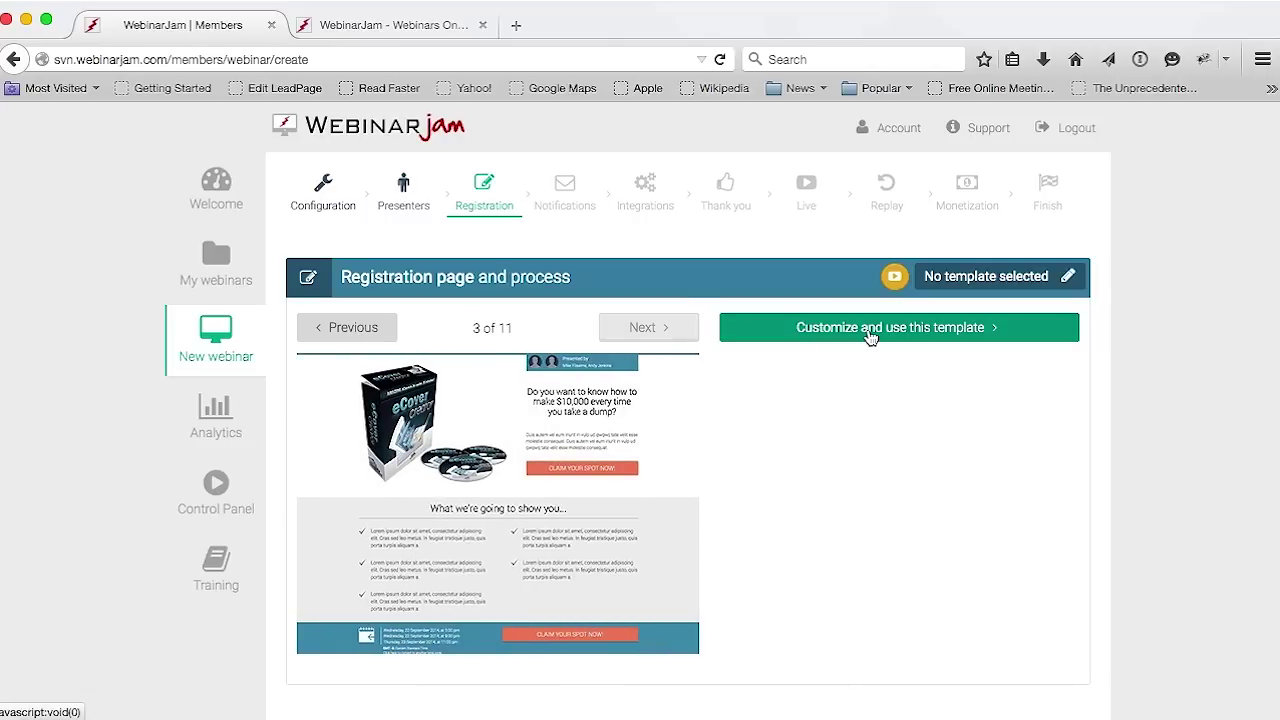
left_click(866, 332)
Set the registration button text to 'Register now'
scroll(1117, 411, "down", 2)
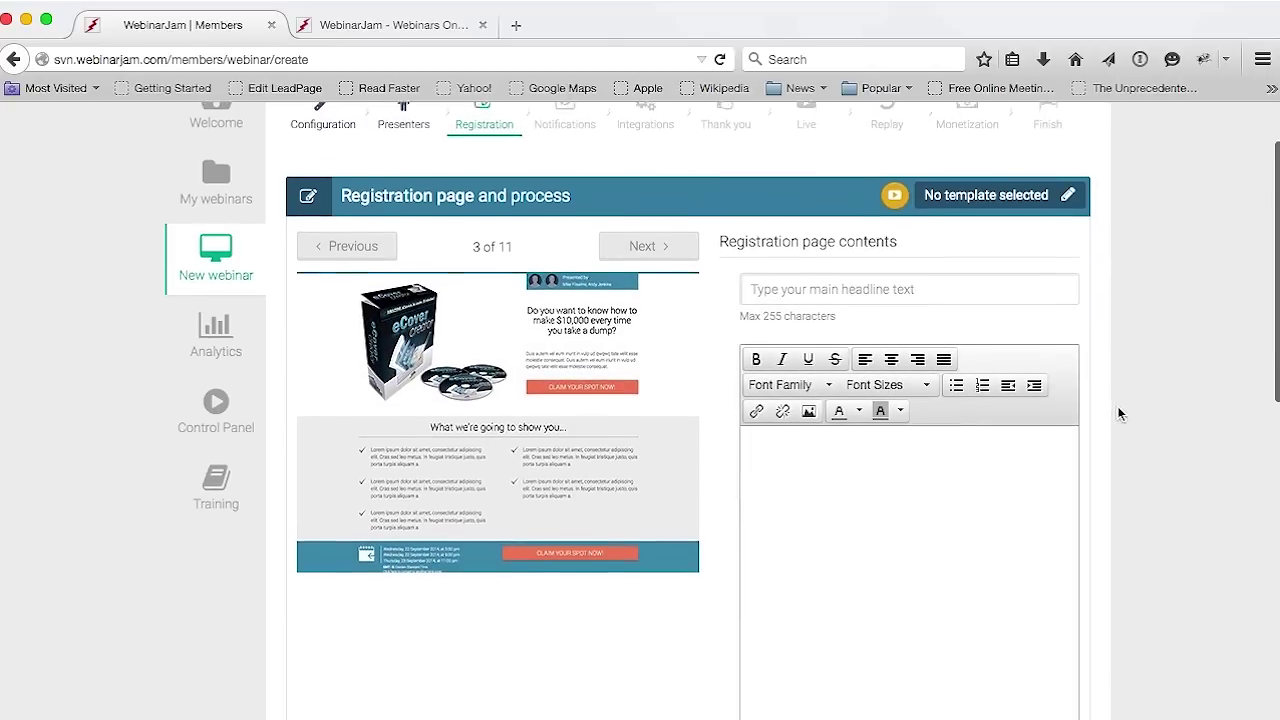
scroll(1117, 411, "down", 1)
left_click(860, 474)
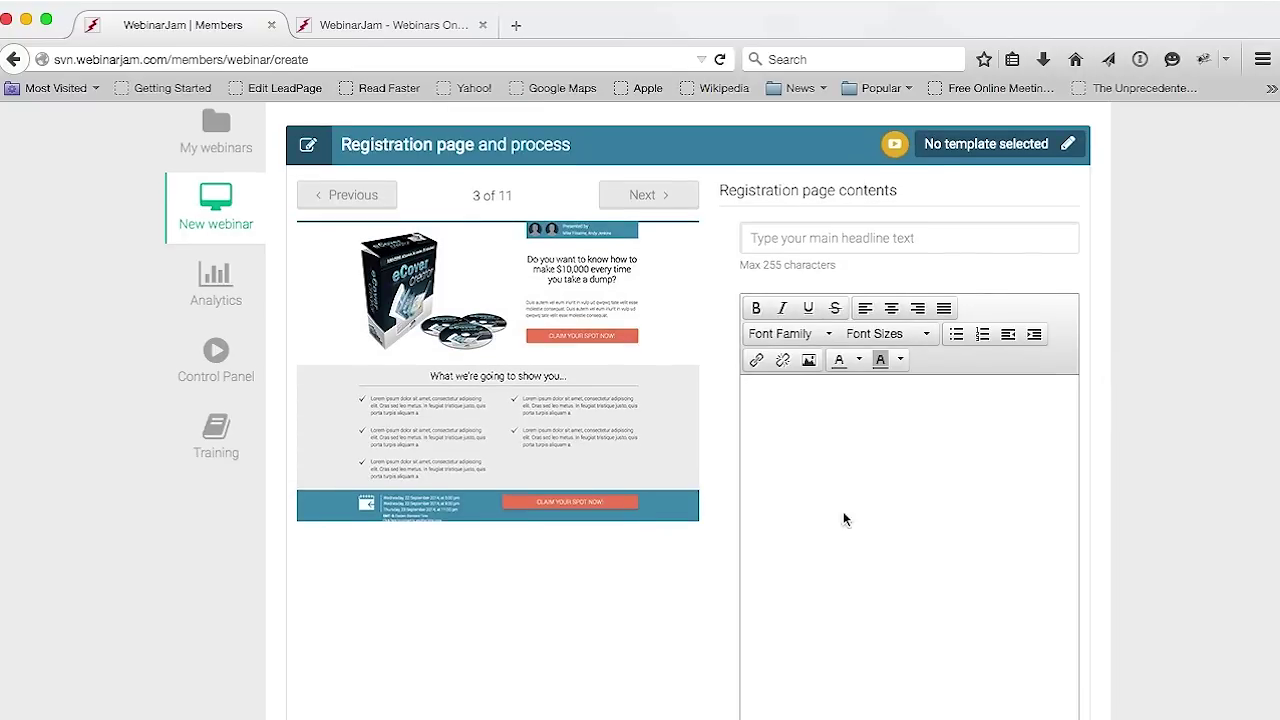
scroll(1199, 478, "down", 8)
left_click(796, 490)
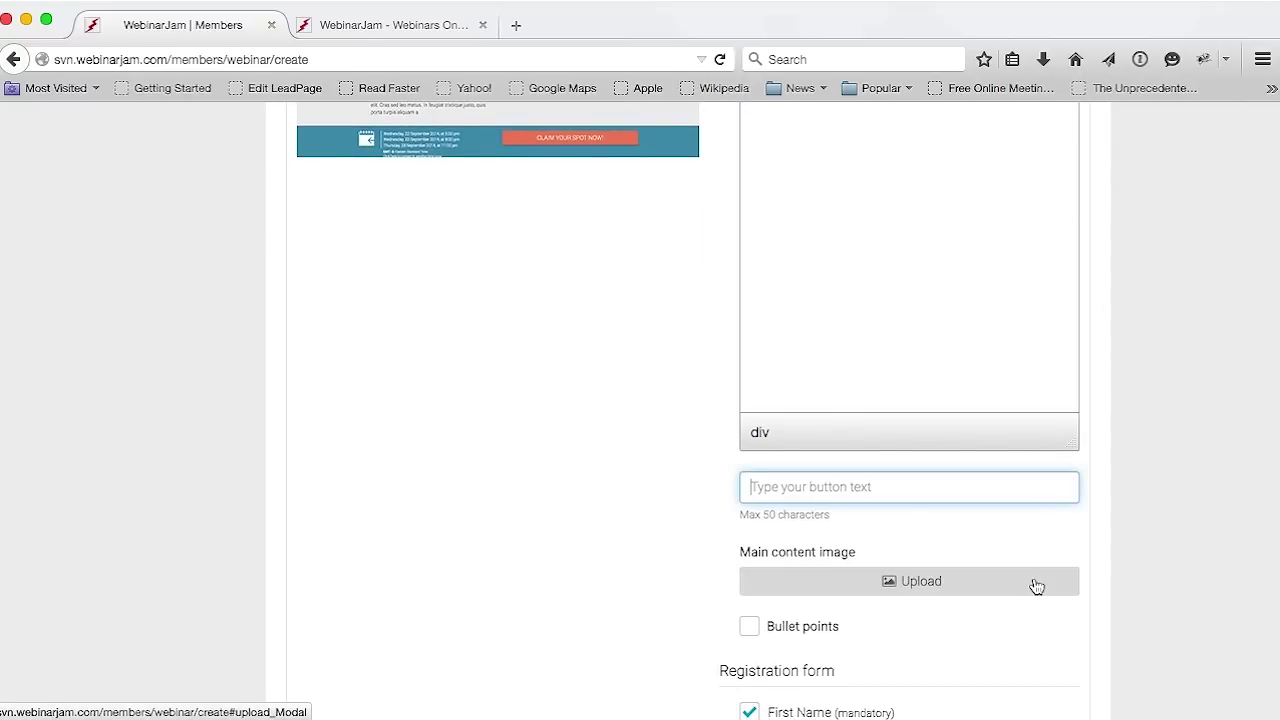
type("Register now")
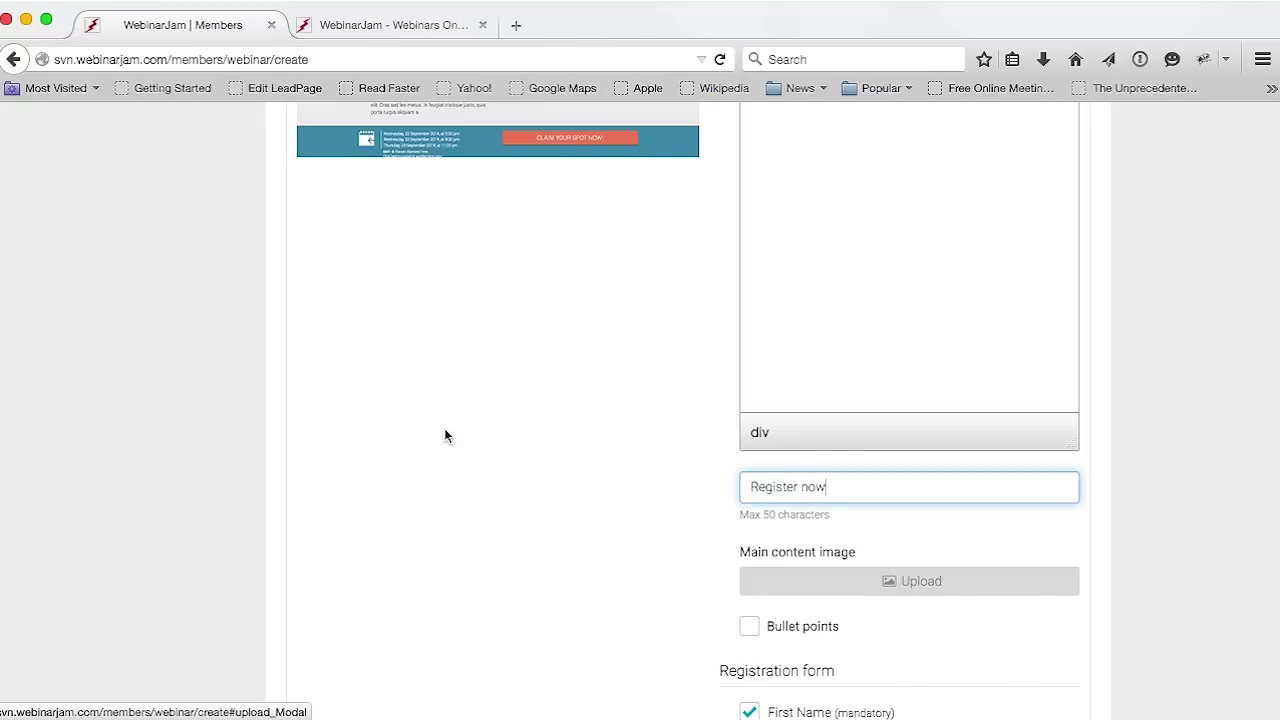
scroll(414, 458, "up", 5)
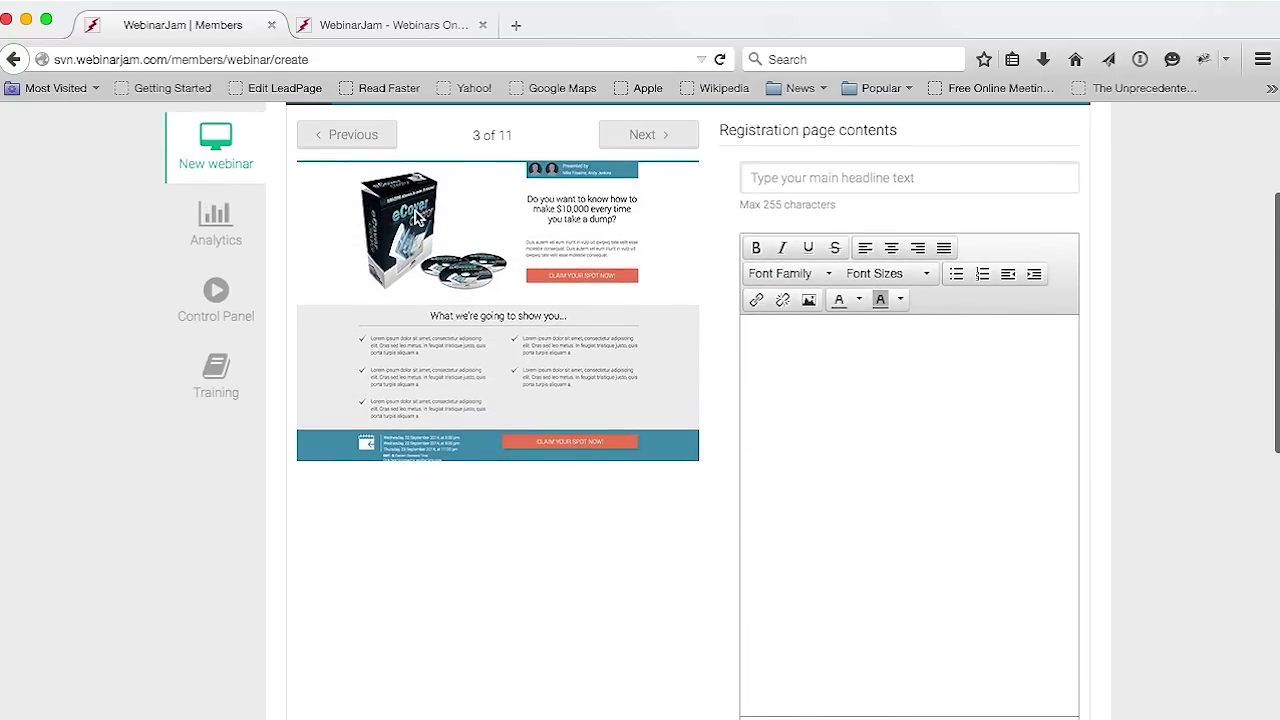
scroll(670, 515, "down", 10)
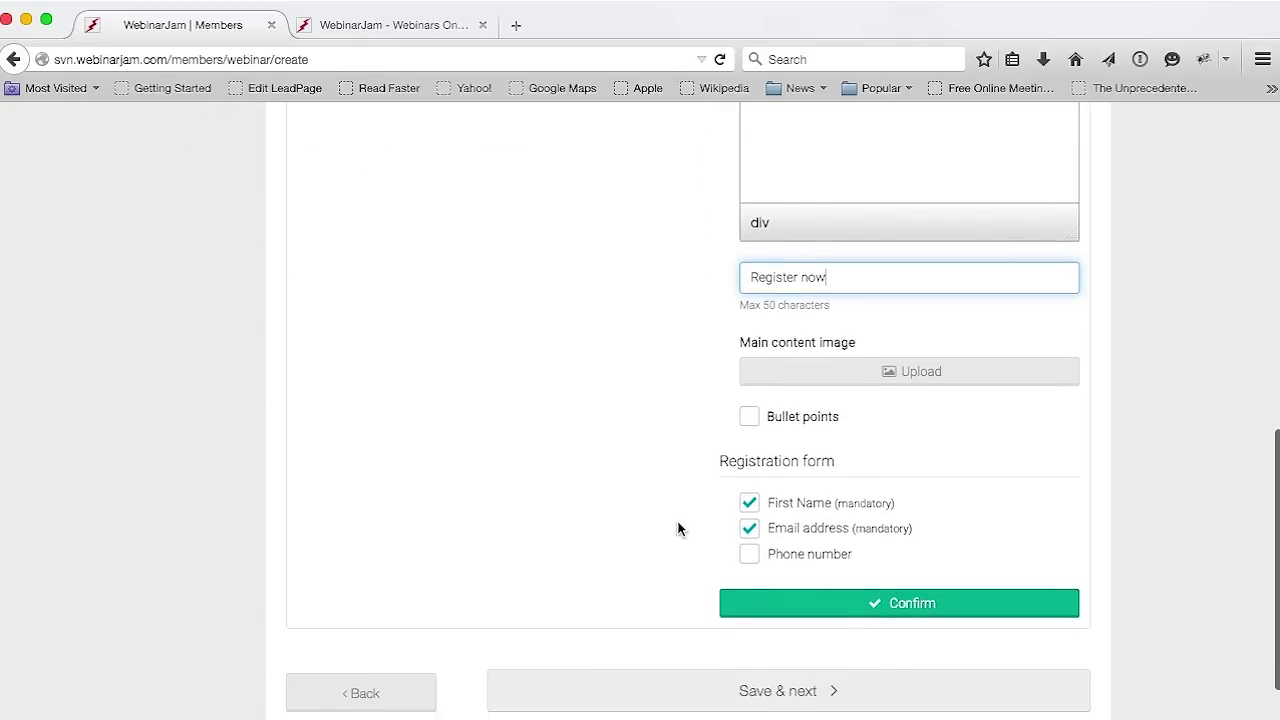
Enable Bullet points and add three new bullets, giving four bullet fields
left_click(749, 419)
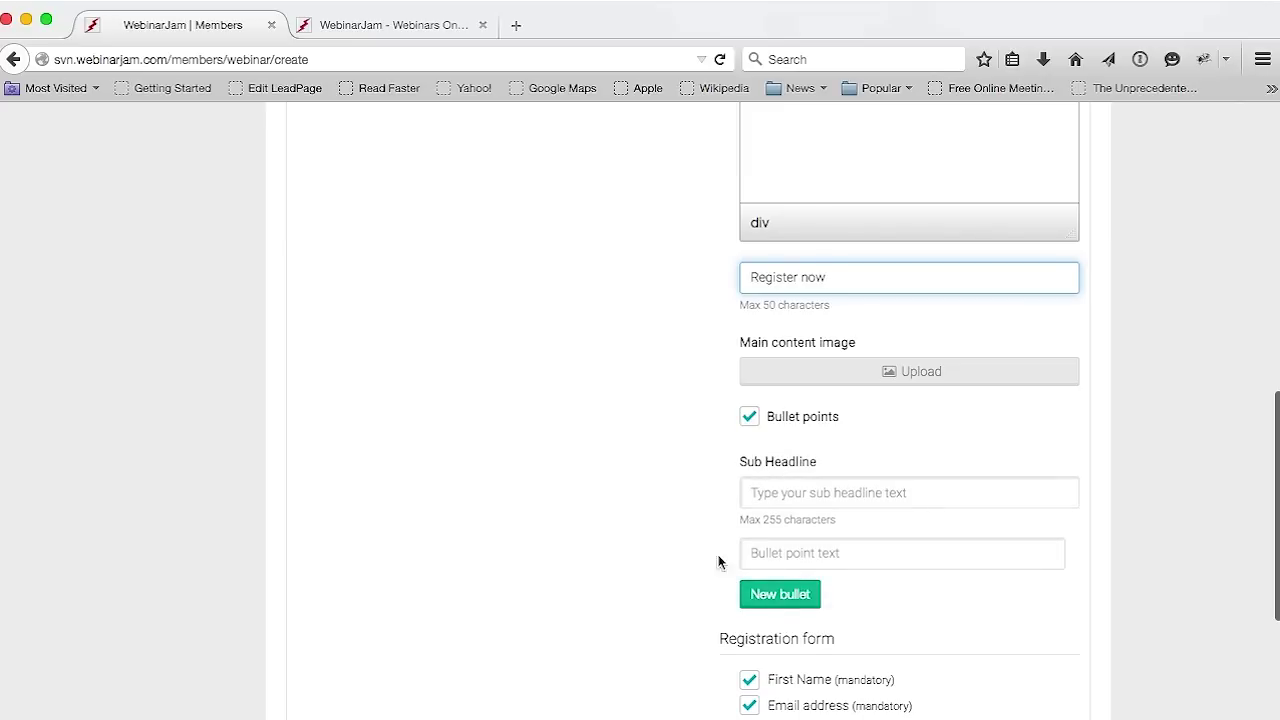
left_click(780, 594)
scroll(668, 568, "down", 2)
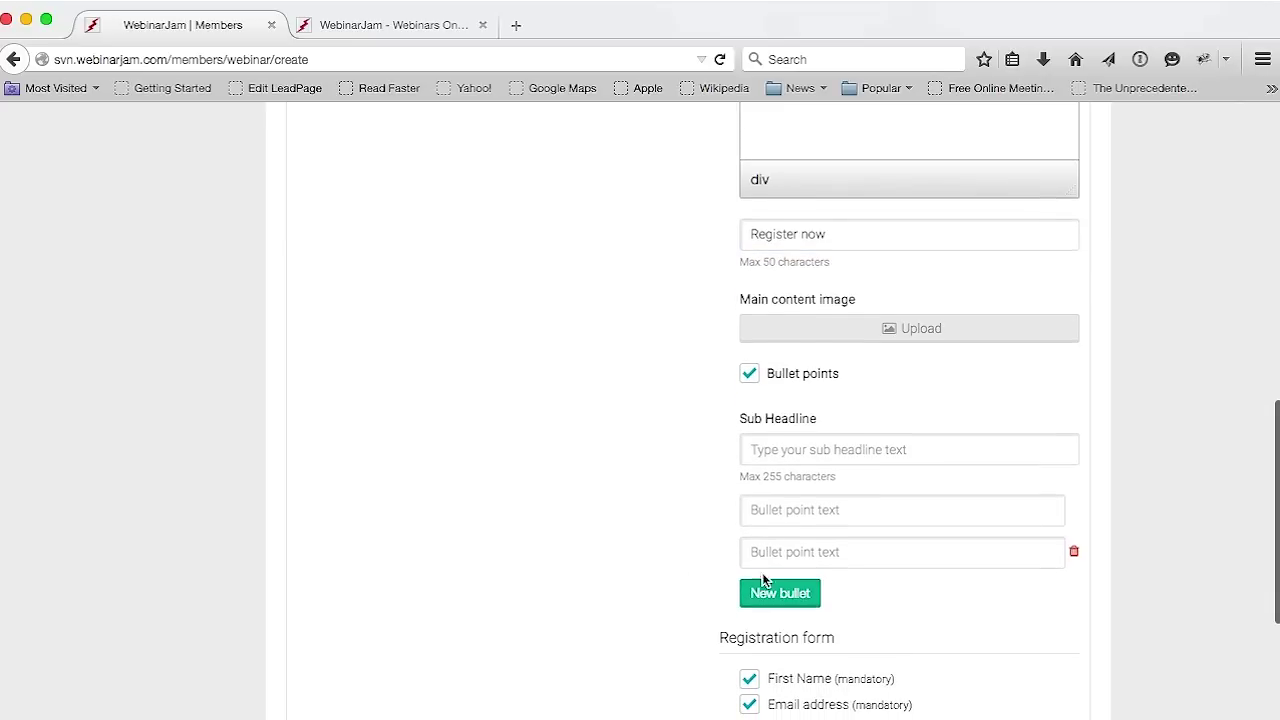
left_click(762, 592)
left_click(763, 601)
scroll(605, 543, "down", 3)
scroll(605, 543, "down", 2)
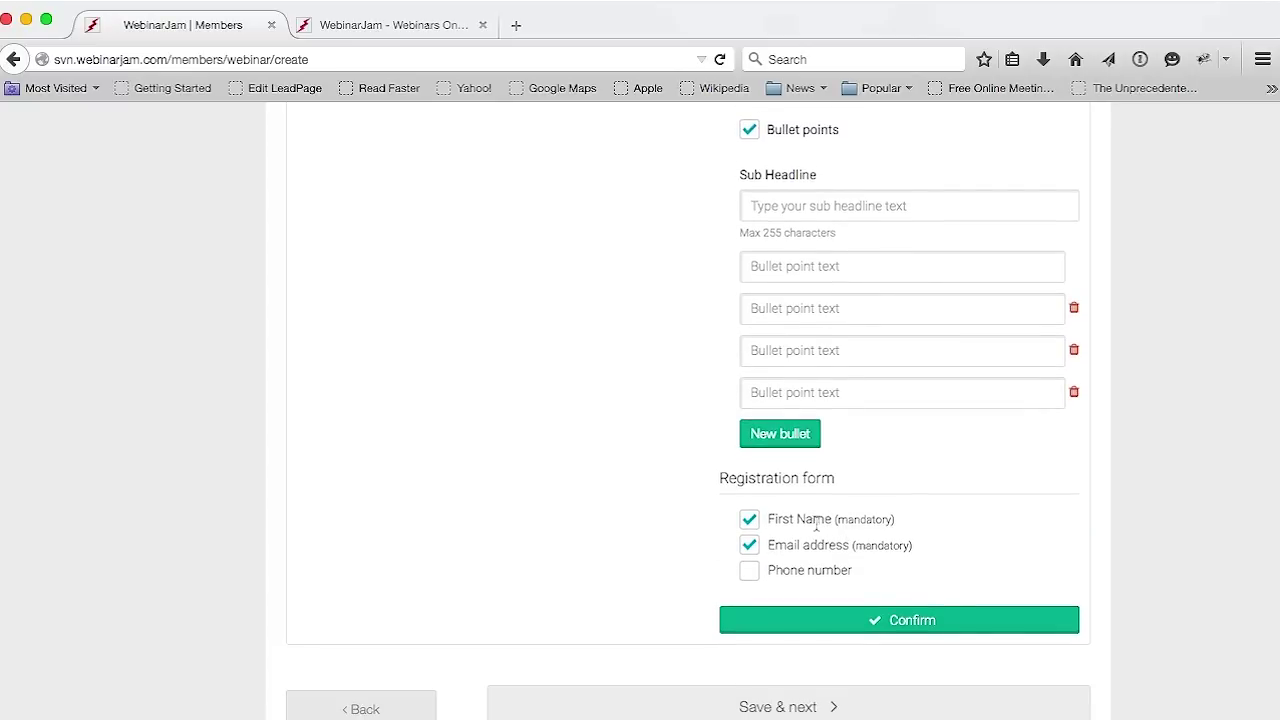
left_click_drag(779, 545, 797, 572)
left_click(665, 577)
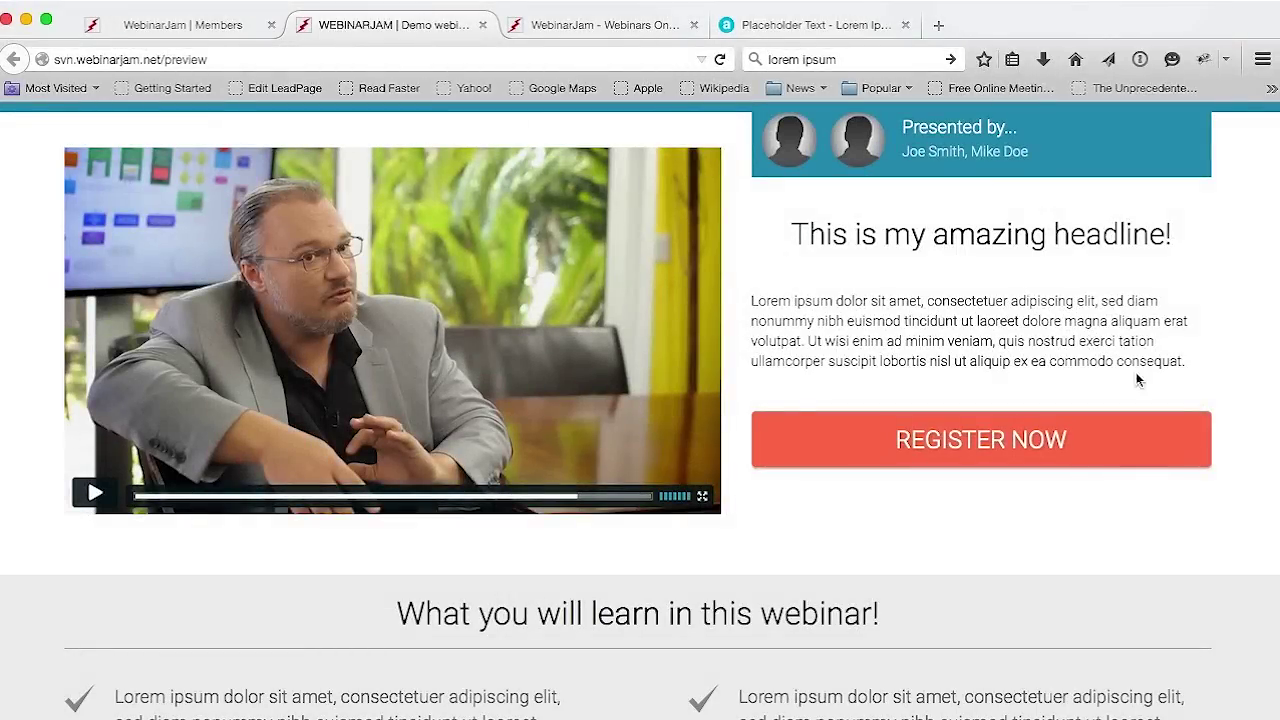
Review the preview's headline, presenter names, video, and webinar date and time-zone details
scroll(1049, 284, "down", 1)
scroll(1049, 284, "up", 1)
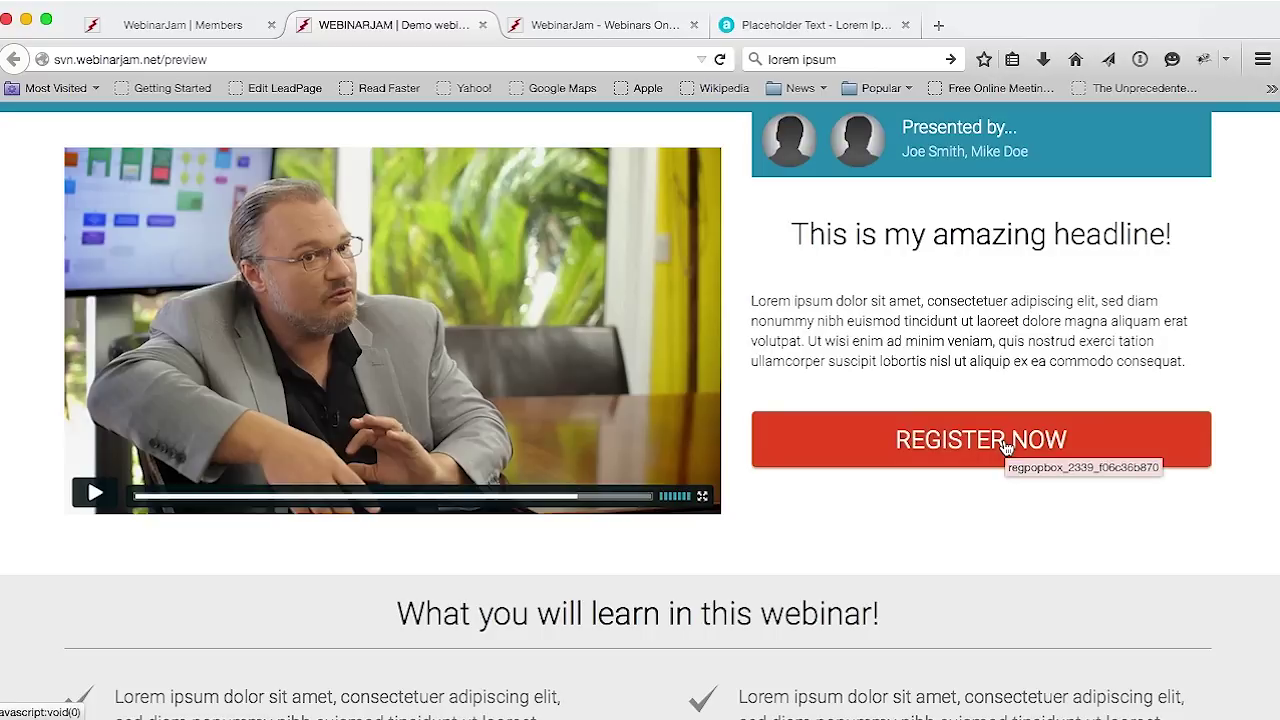
left_click_drag(1027, 155, 900, 150)
left_click(880, 233)
left_click_drag(851, 237, 963, 235)
left_click_drag(942, 341, 864, 341)
scroll(895, 283, "down", 5)
scroll(895, 287, "down", 2)
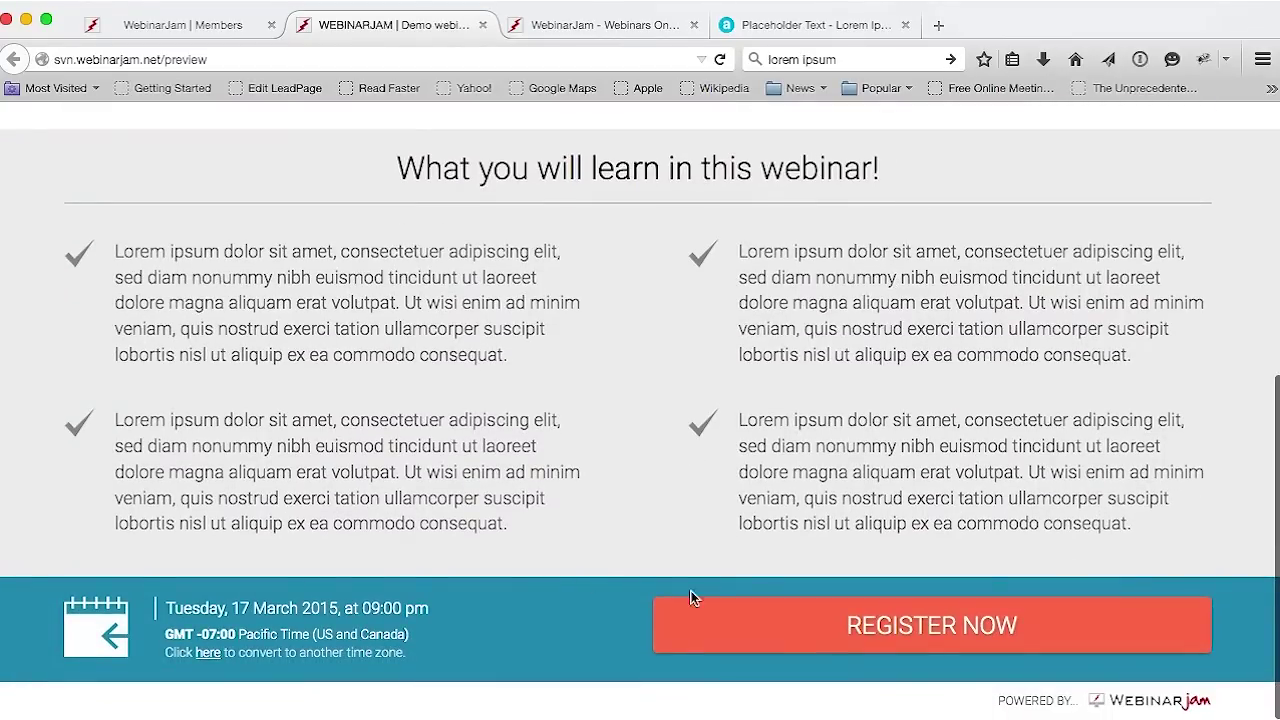
left_click_drag(420, 655, 160, 606)
left_click(542, 551)
scroll(560, 550, "up", 5)
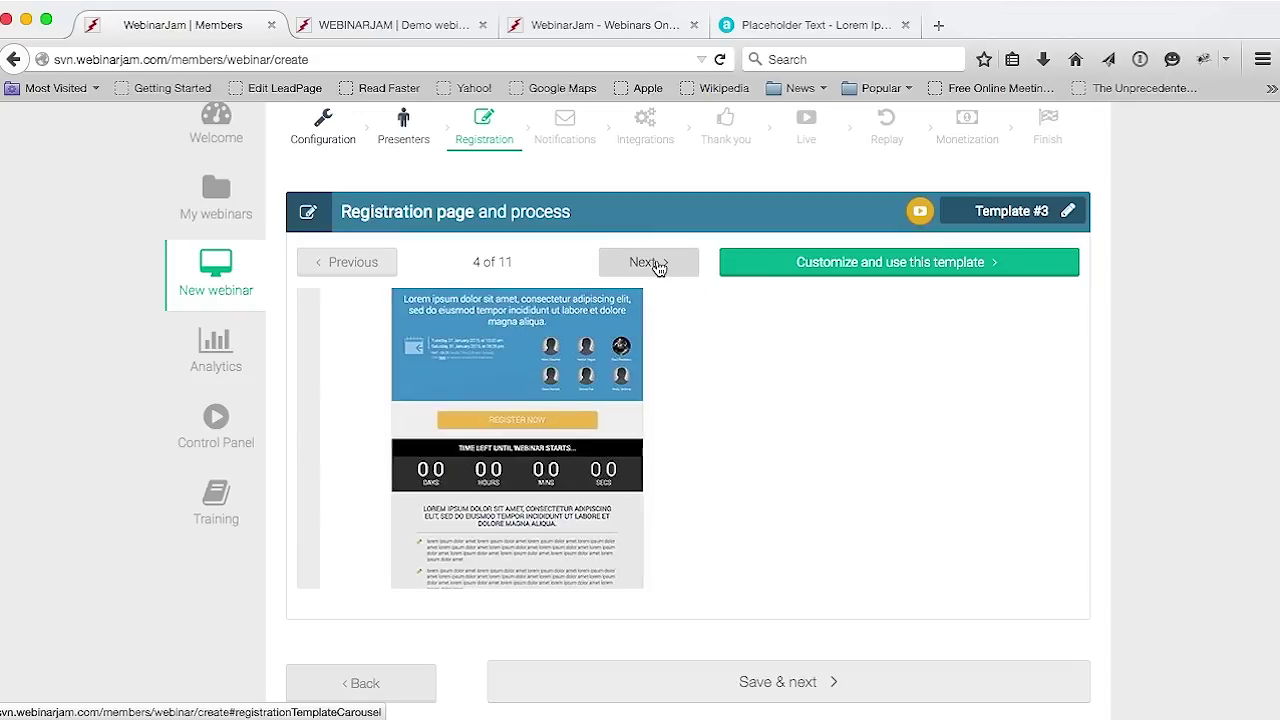
Select the dark webinar-event Template #6 and preview its countdown registration page
left_click(648, 263)
left_click(652, 262)
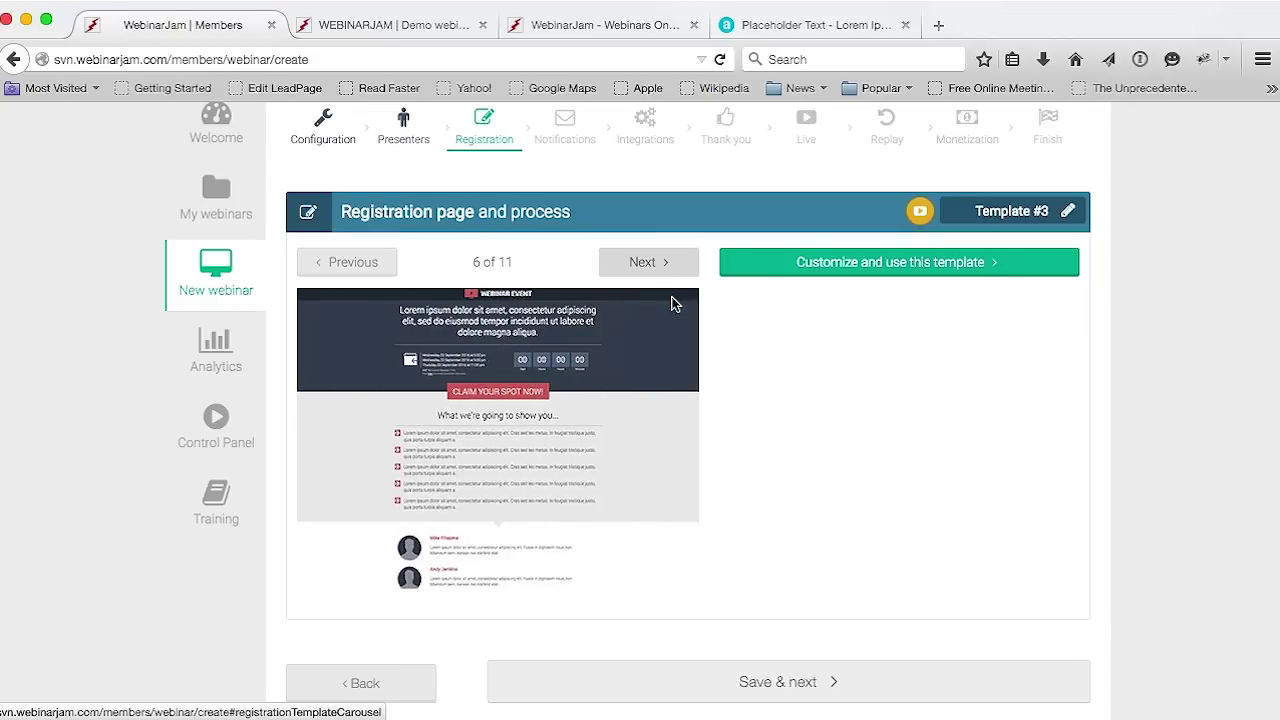
left_click(877, 272)
left_click(817, 303)
key("Return")
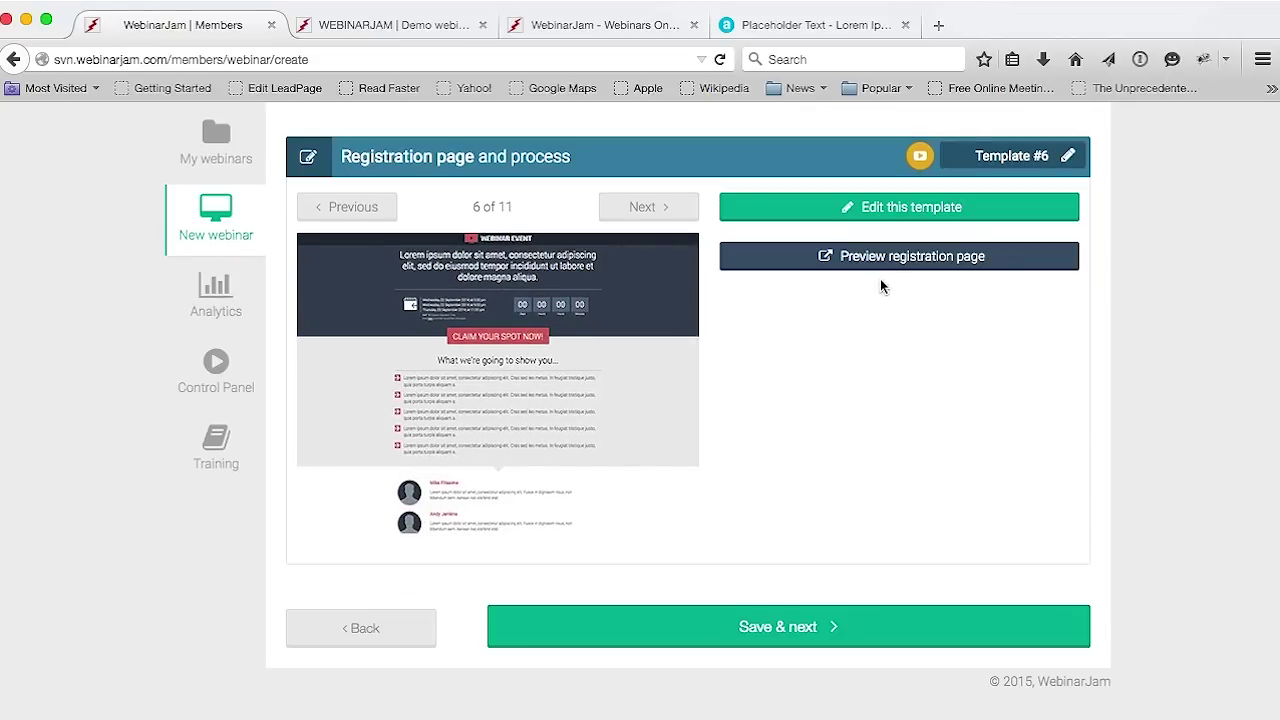
left_click(881, 258)
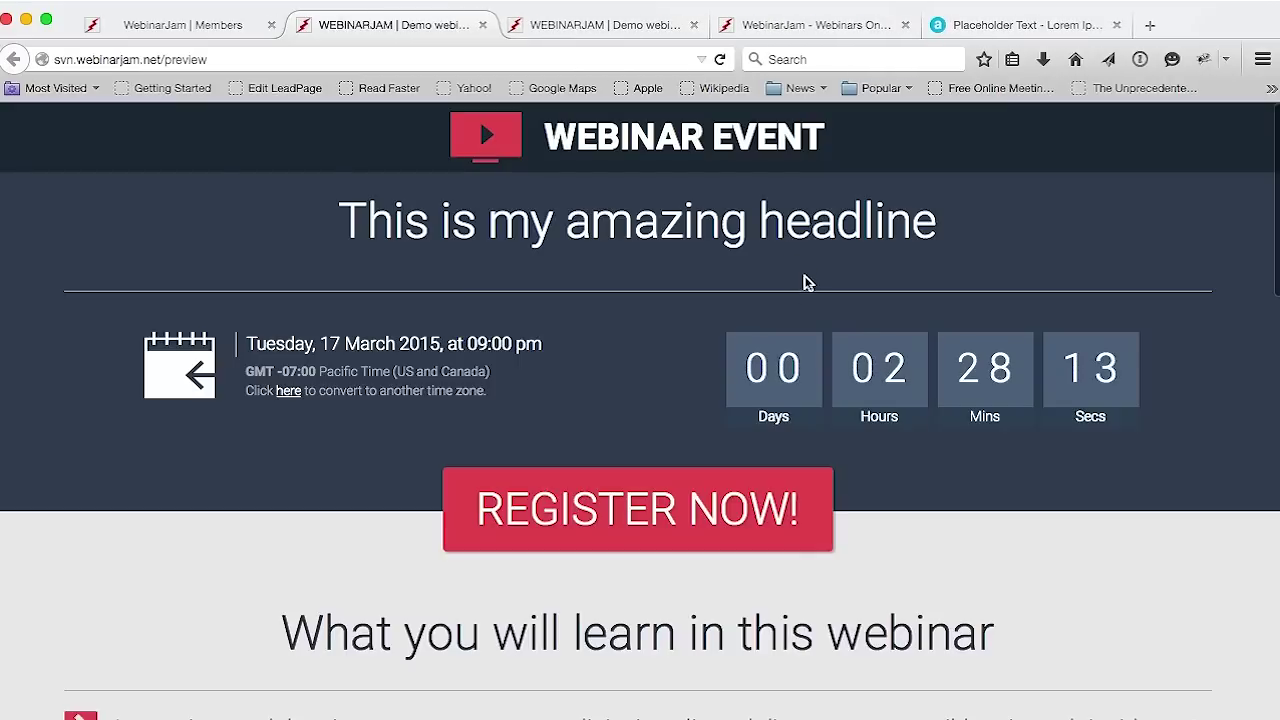
Inspect the Template #6 preview's headline and webinar date line
scroll(998, 362, "down", 3)
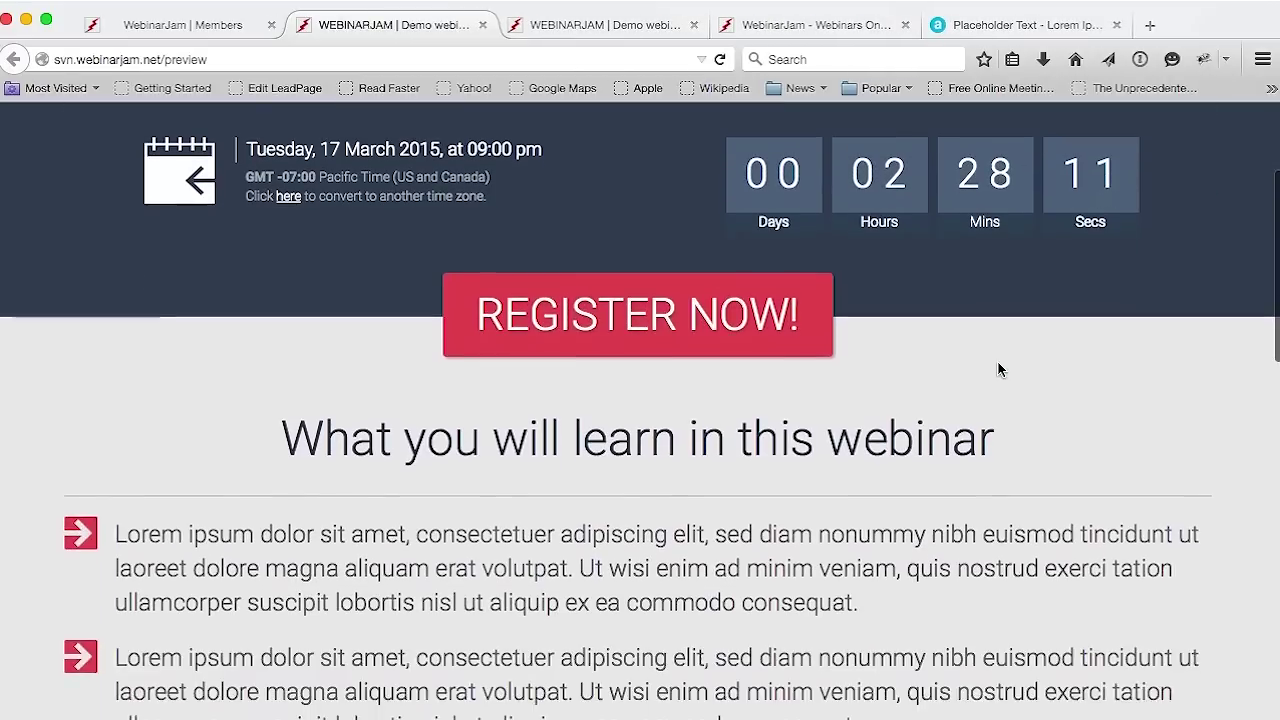
scroll(998, 365, "up", 2)
scroll(998, 365, "up", 1)
left_click_drag(938, 225, 460, 230)
left_click(395, 253)
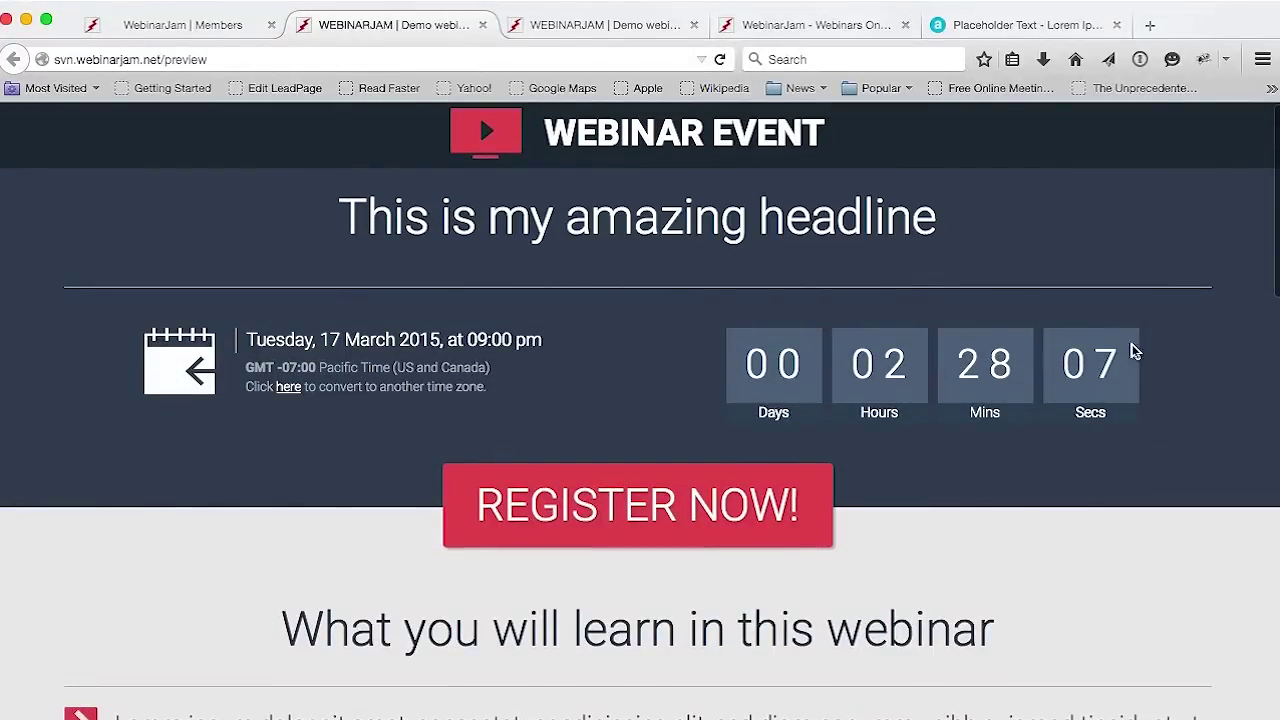
left_click_drag(548, 342, 243, 346)
left_click(920, 598)
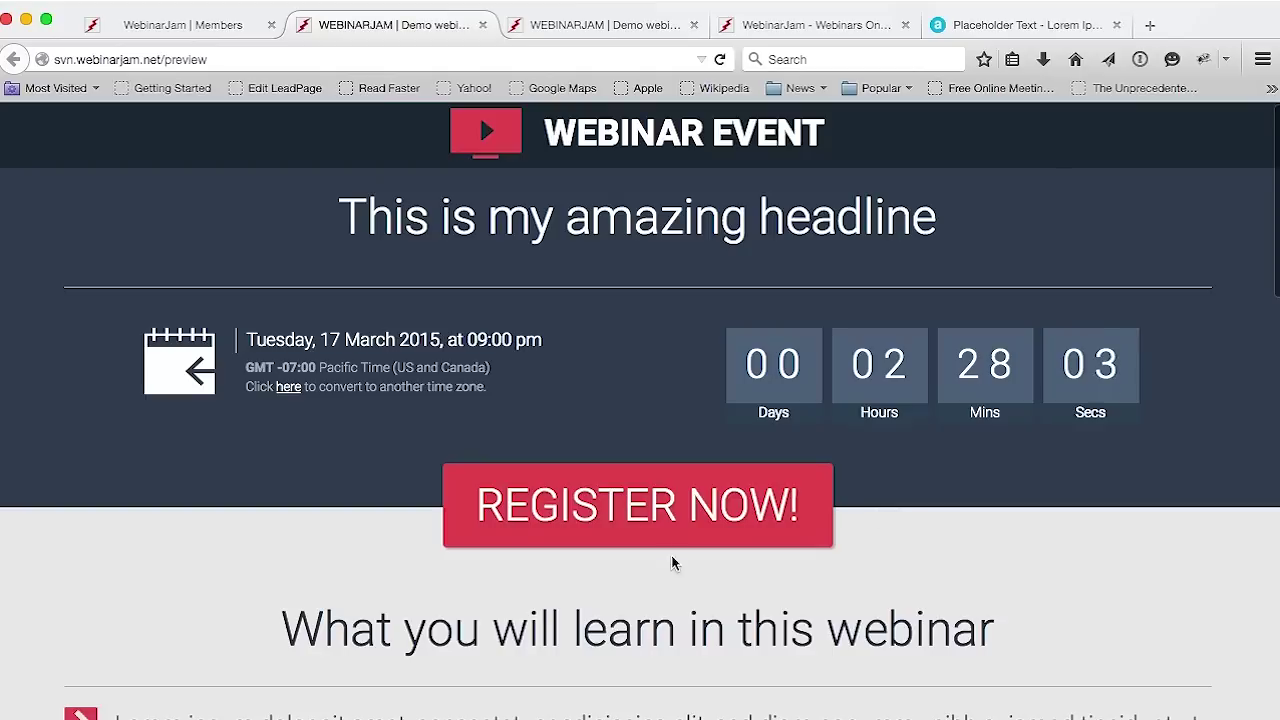
Scroll down the preview to review the presenter bios
scroll(983, 549, "down", 5)
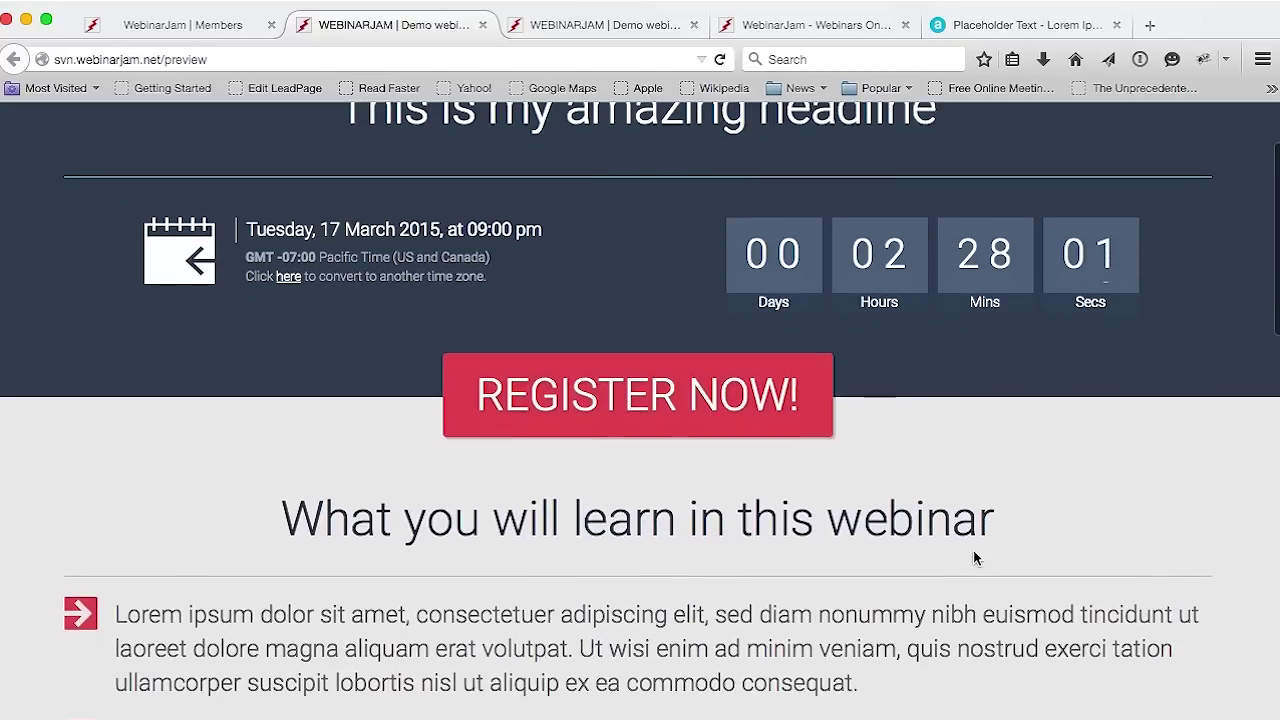
scroll(965, 563, "down", 8)
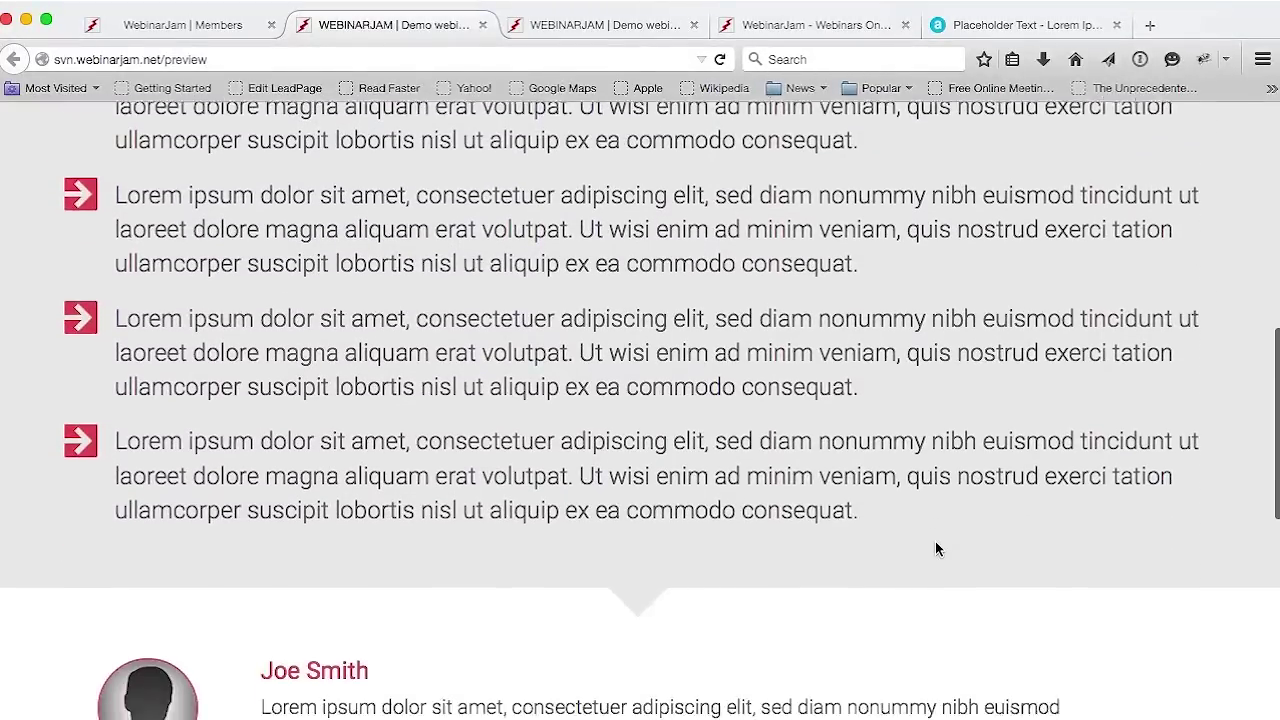
scroll(931, 538, "down", 4)
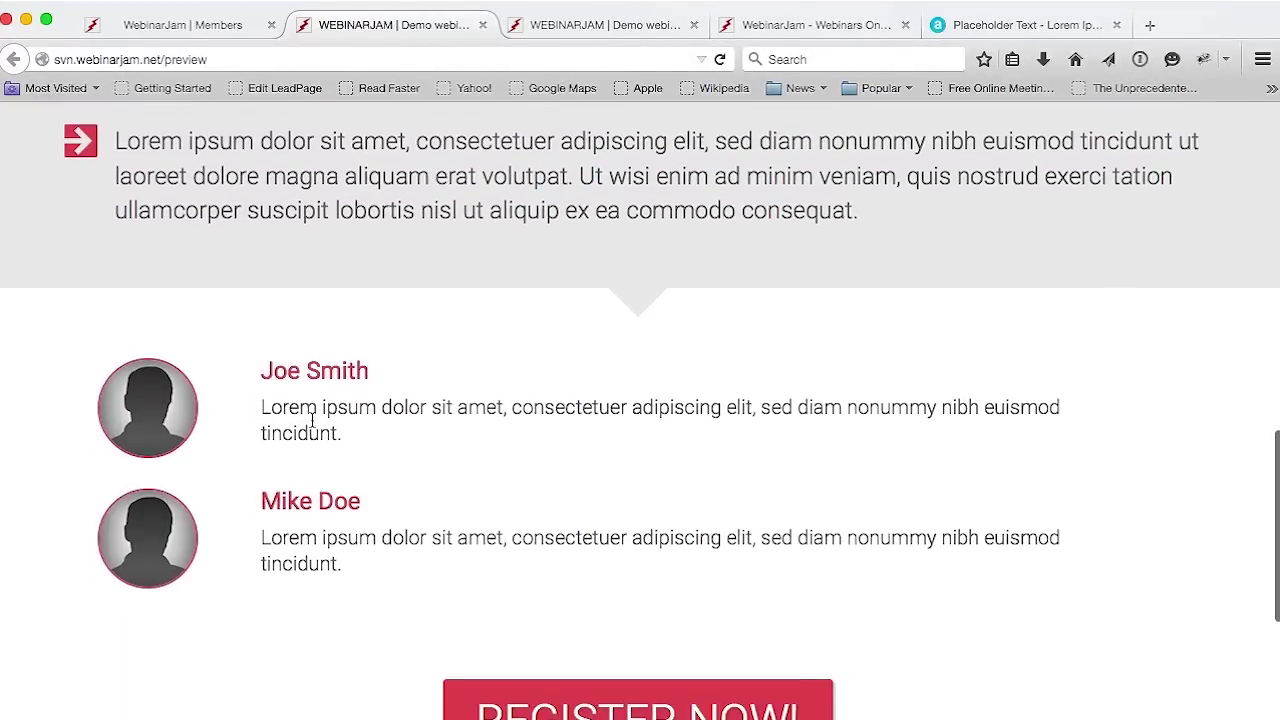
left_click_drag(347, 437, 255, 413)
key("super+c")
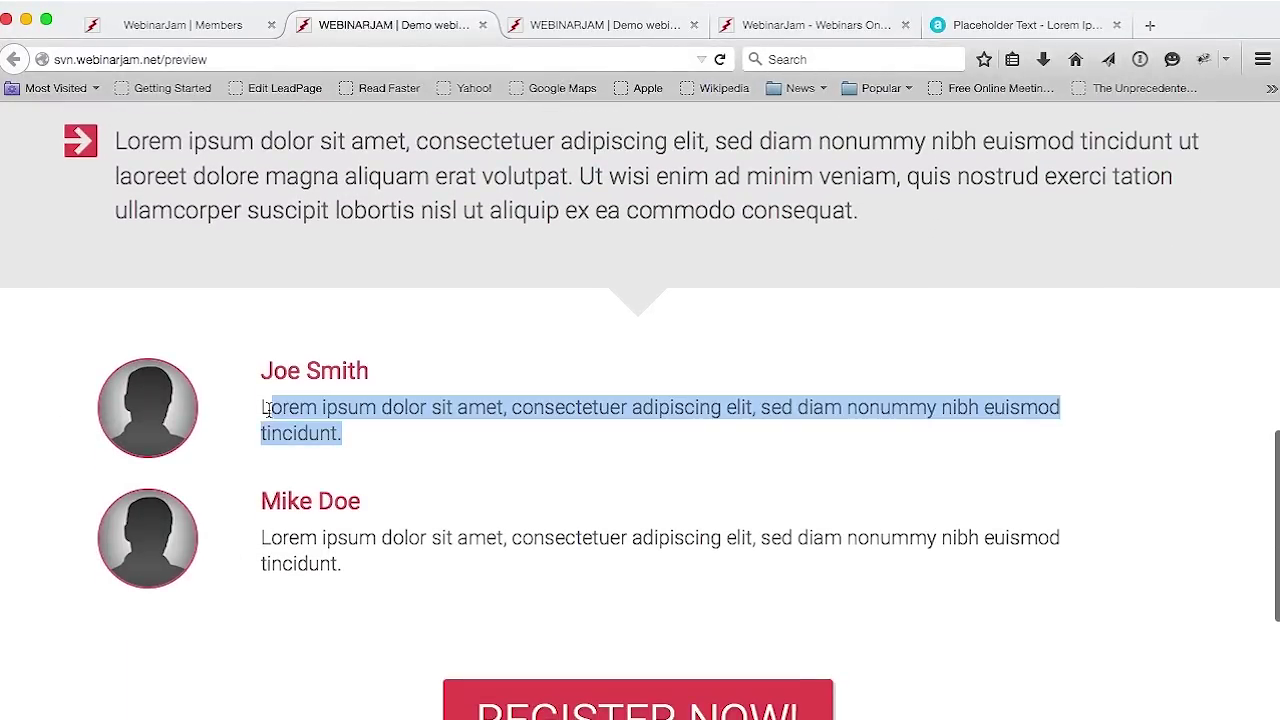
left_click(255, 413)
scroll(686, 540, "down", 3)
scroll(686, 537, "down", 2)
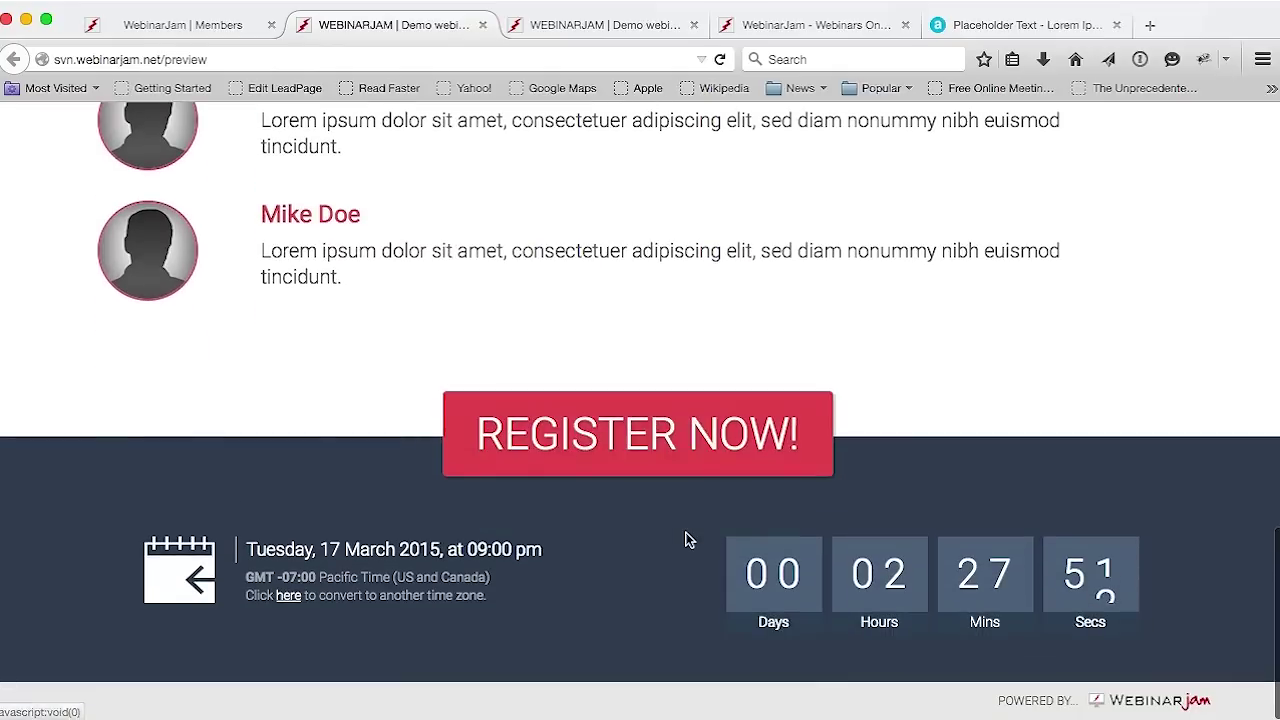
scroll(663, 611, "down", 5)
scroll(663, 611, "up", 3)
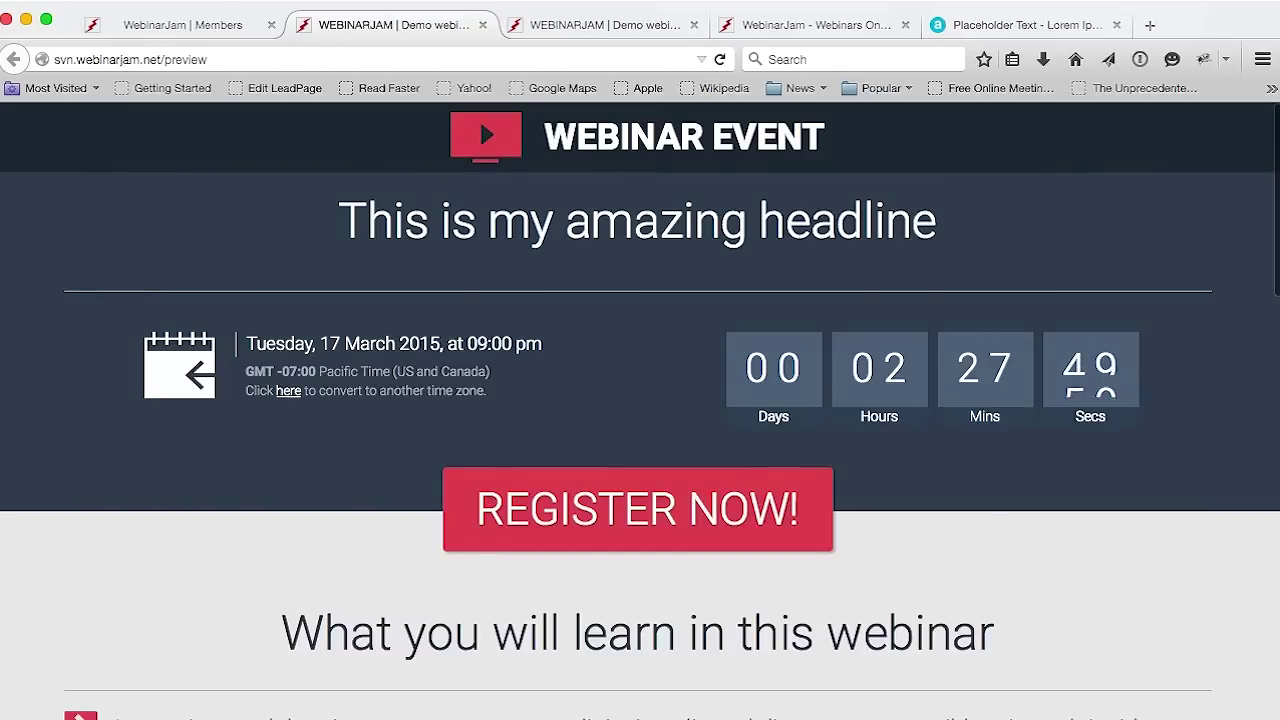
Choose the beach Template #9 and paste placeholder lorem ipsum text into its headline
left_click(191, 31)
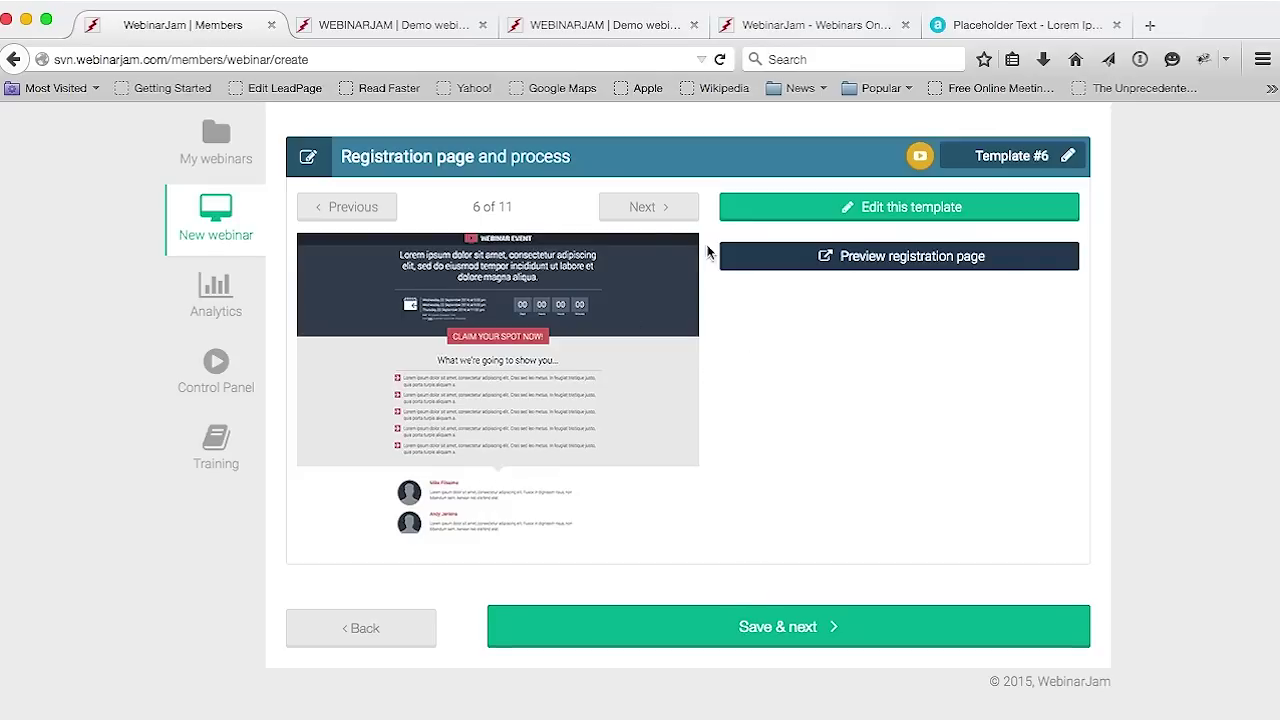
left_click(647, 212)
left_click(647, 212)
left_click(647, 212)
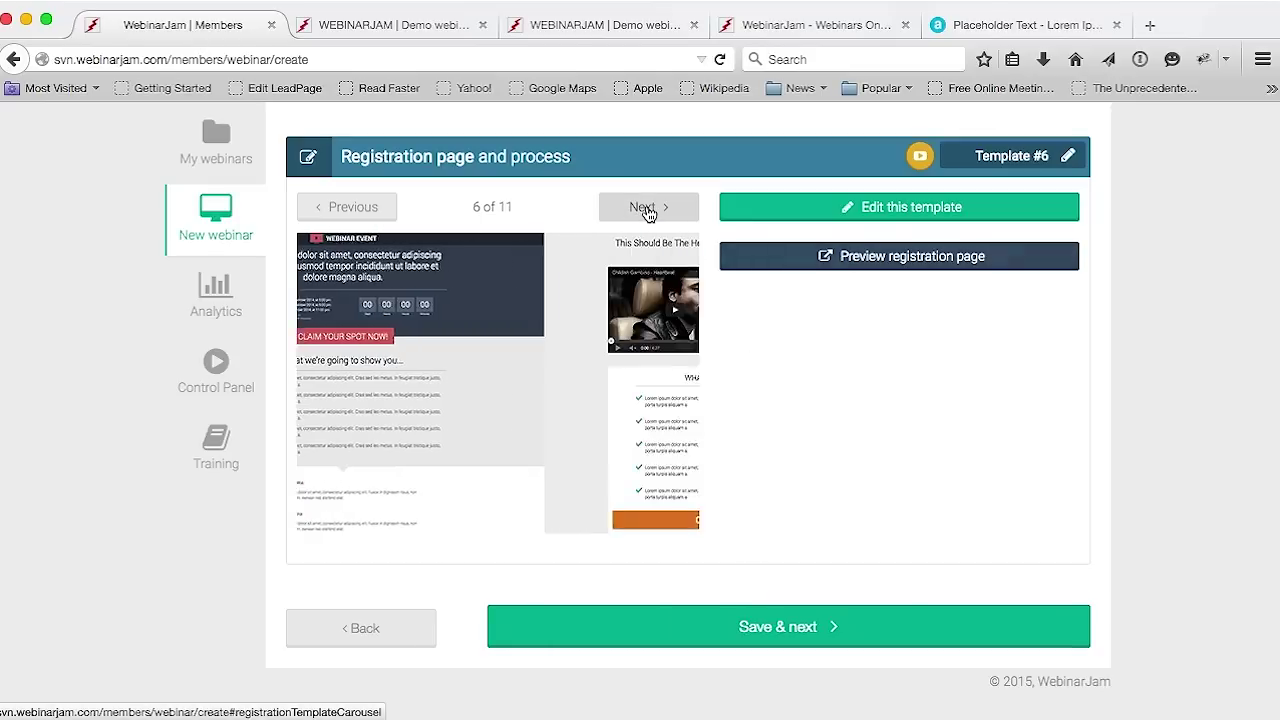
left_click(899, 207)
left_click(916, 366)
key("super+v")
left_click(910, 340)
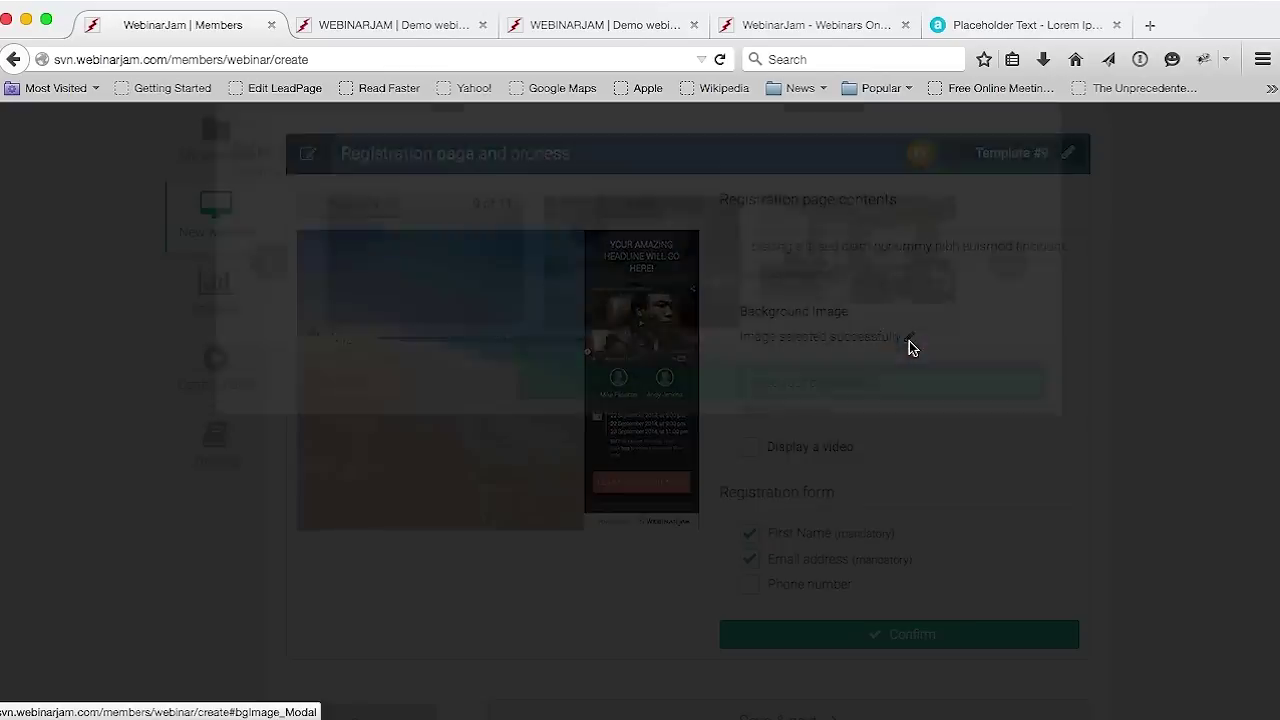
Set the background to the predefined photo of a woman shading her eyes and confirm it
left_click(760, 288)
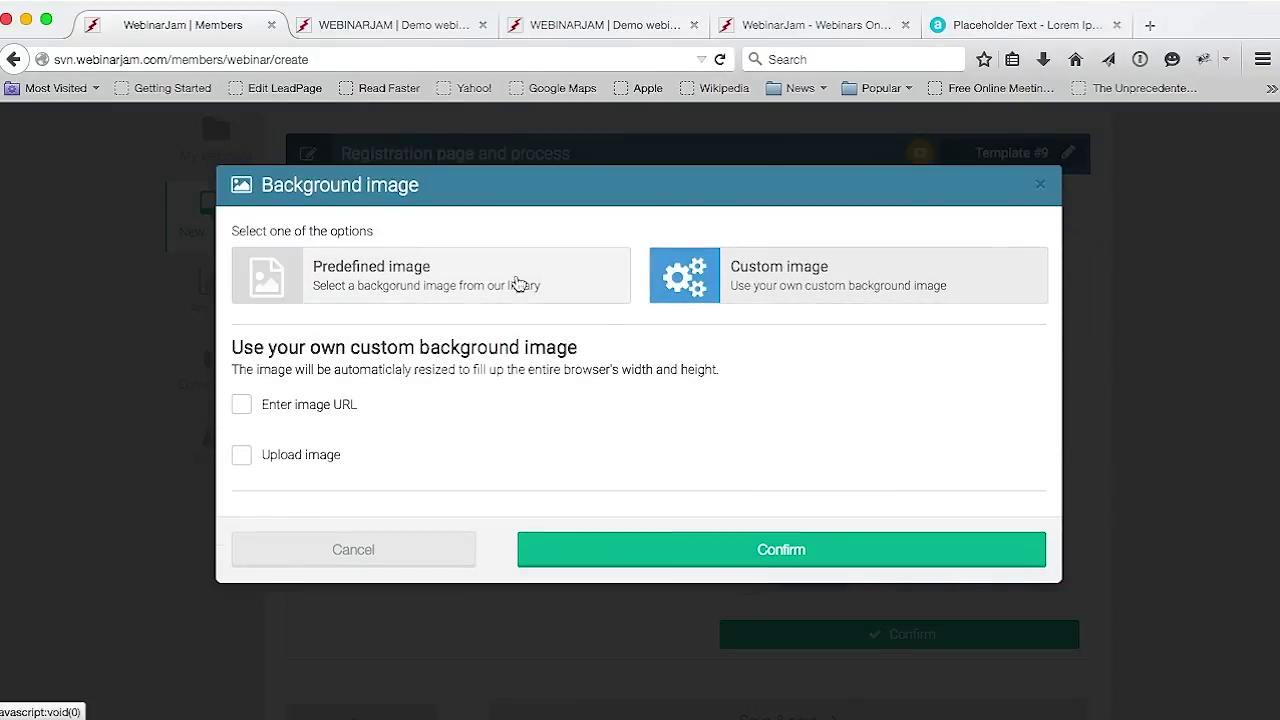
left_click(437, 289)
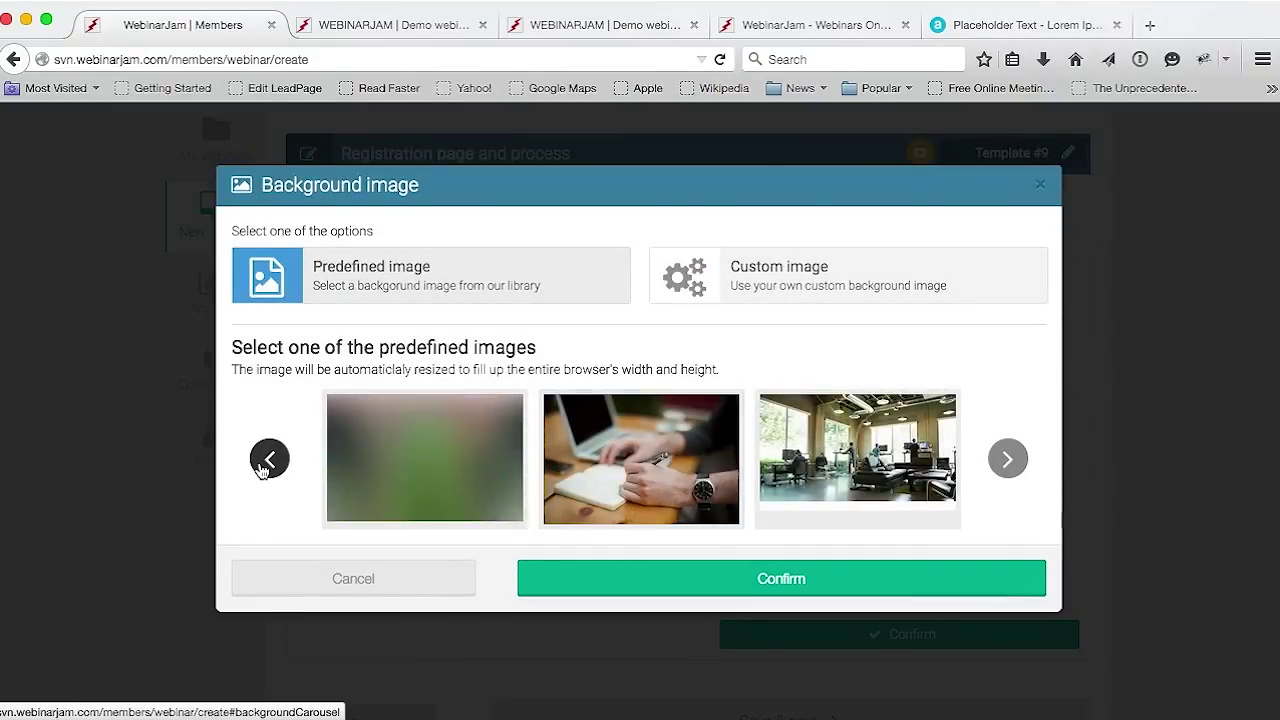
left_click(265, 462)
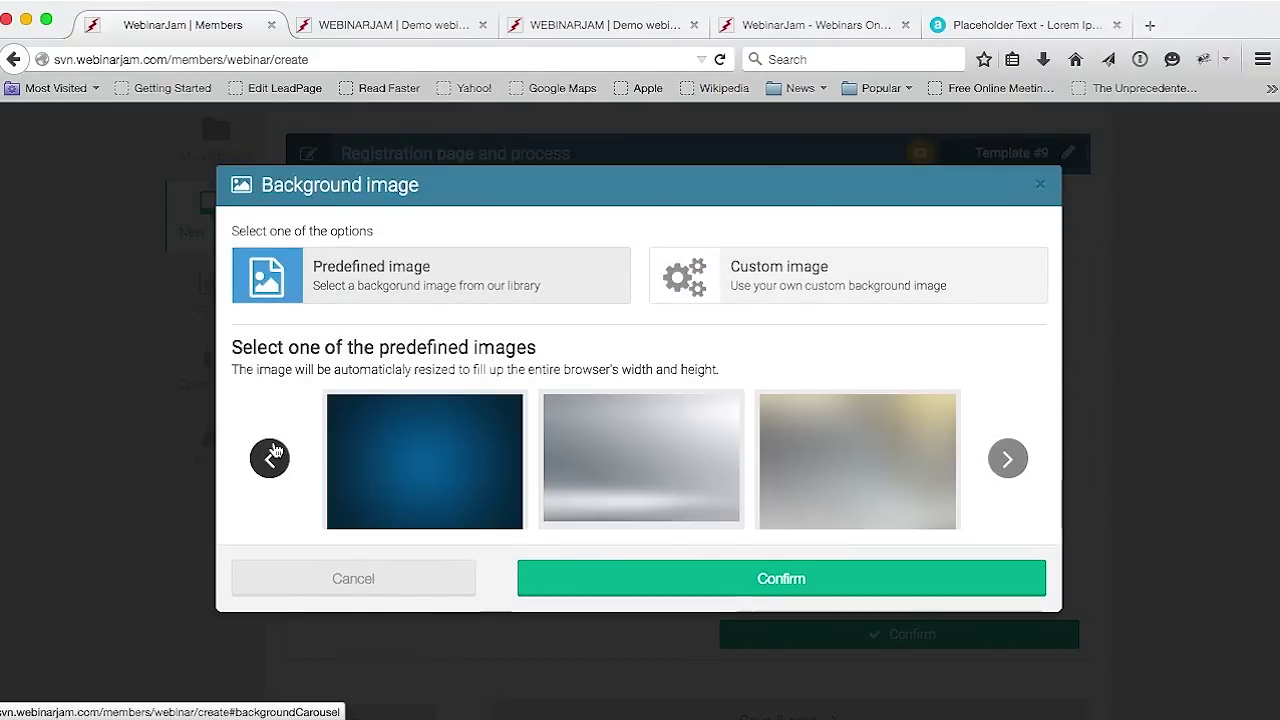
left_click(1007, 445)
left_click(1008, 455)
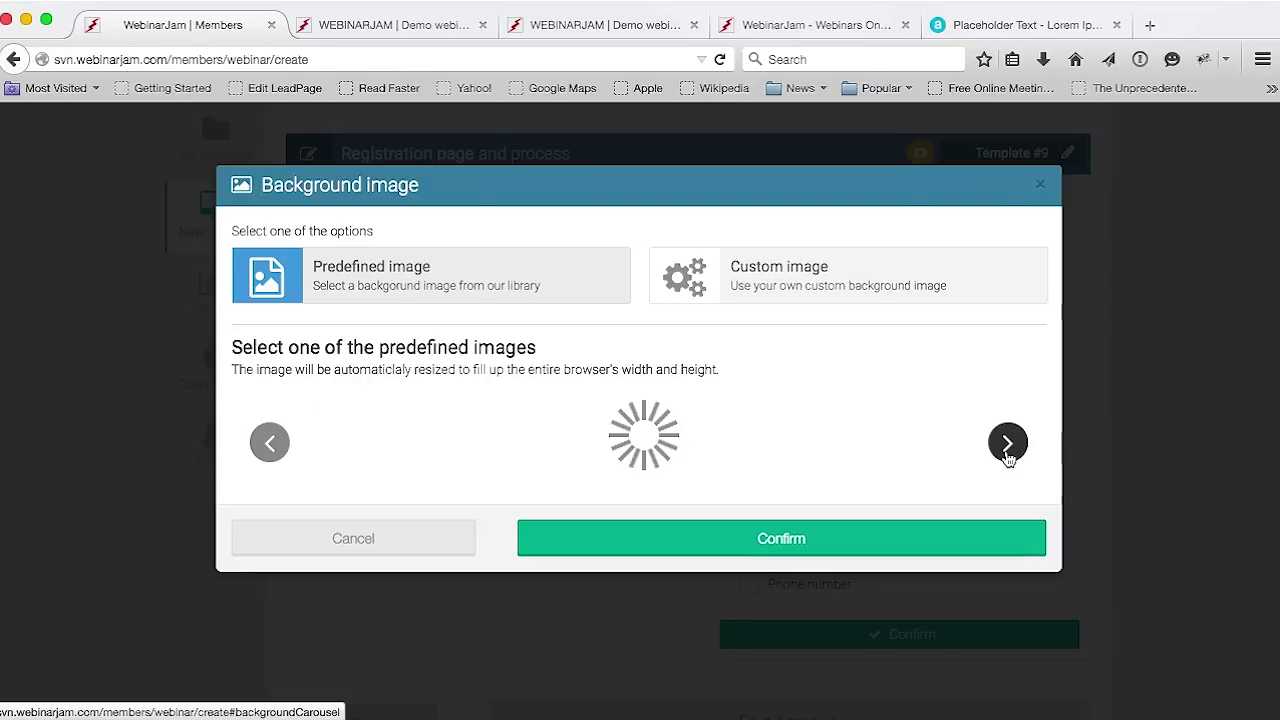
left_click(1010, 457)
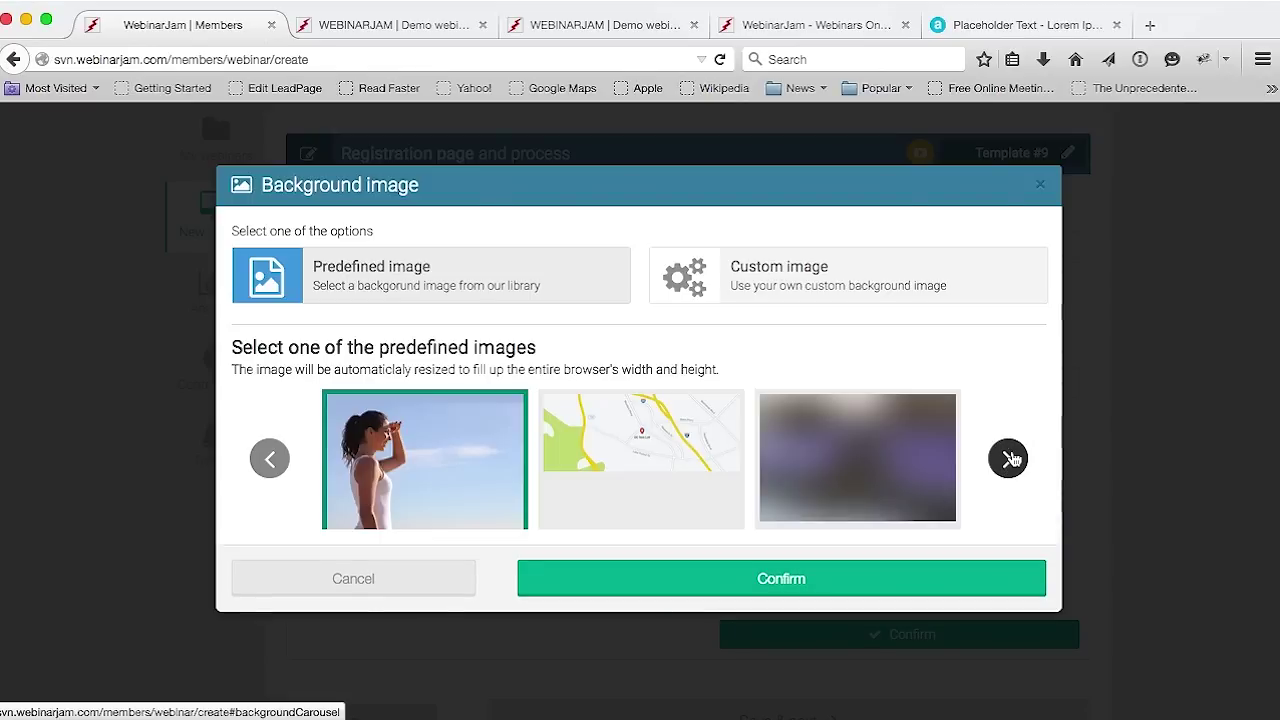
left_click(749, 583)
left_click(772, 500)
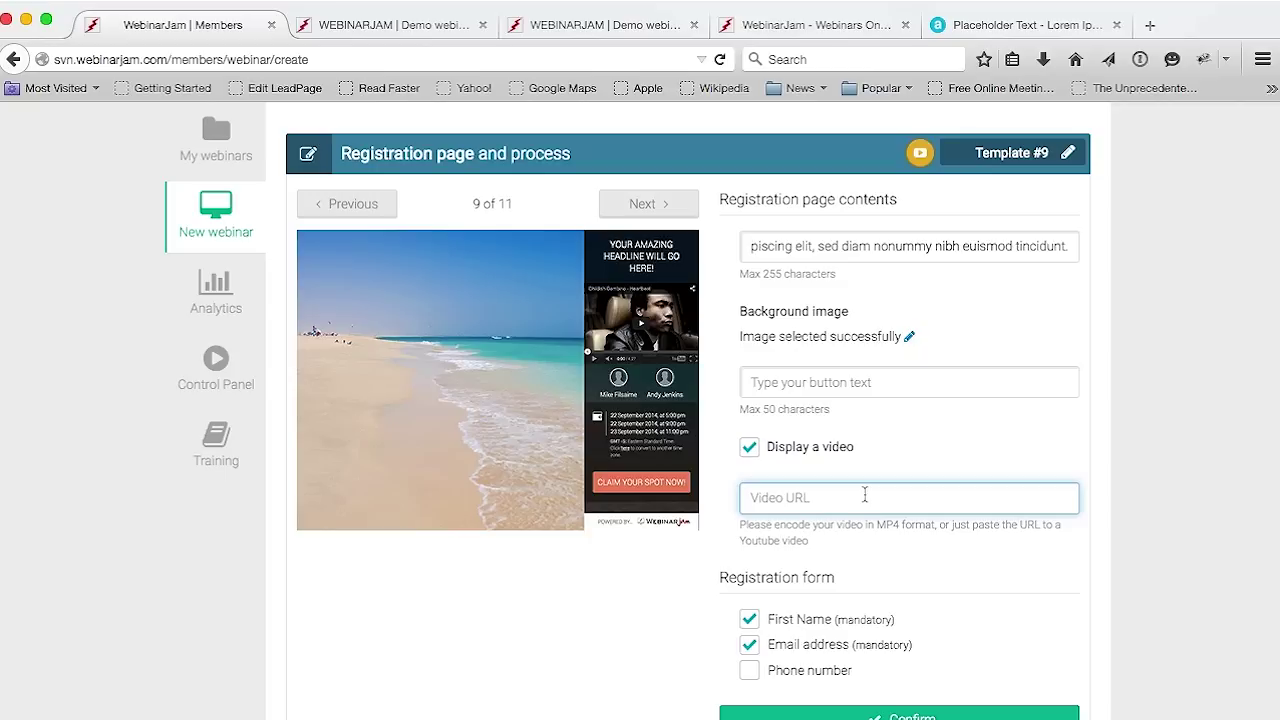
Disable Display a video, set the button text to 'Register Now', and save
left_click(749, 447)
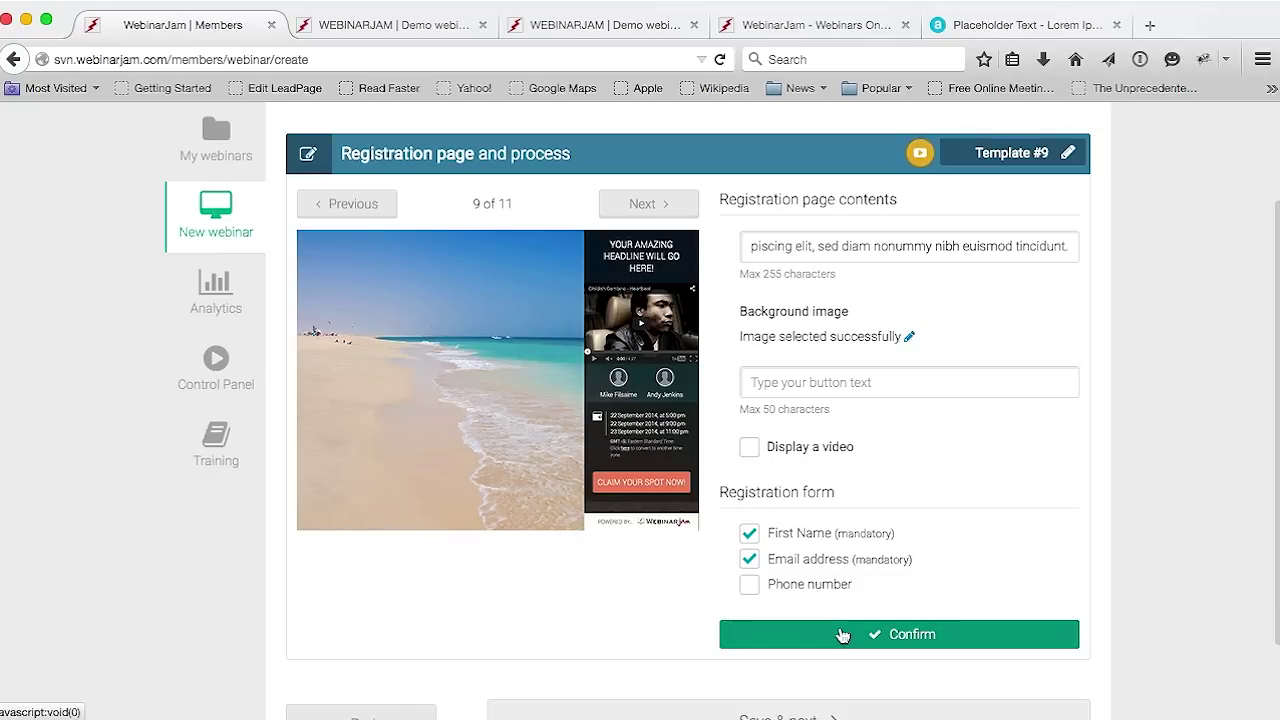
left_click(843, 634)
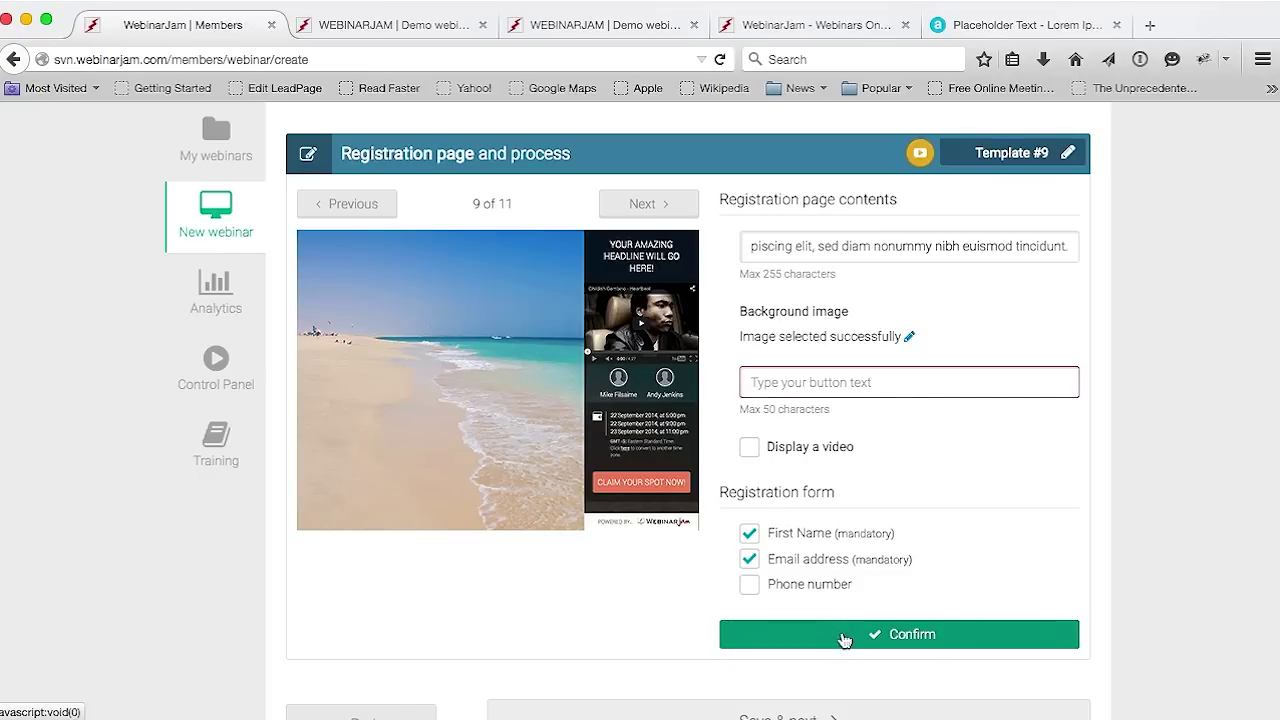
left_click(813, 386)
type("Register")
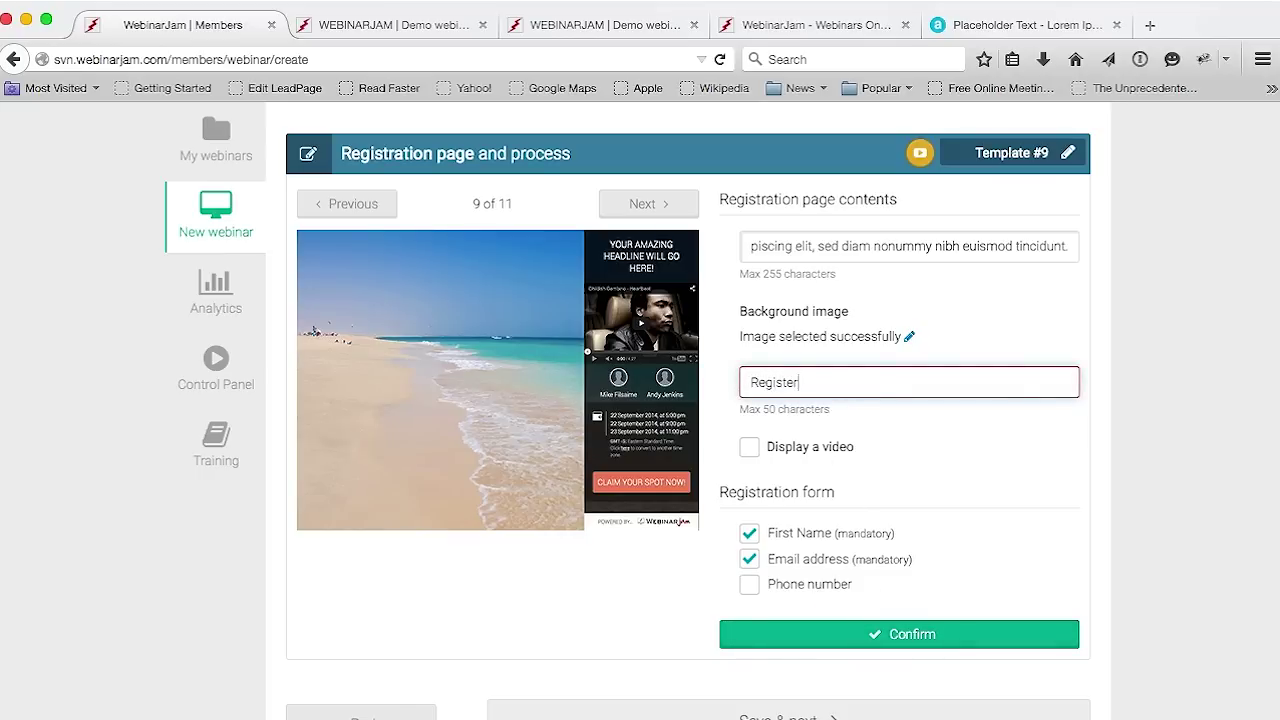
type(" Now!")
left_click(882, 638)
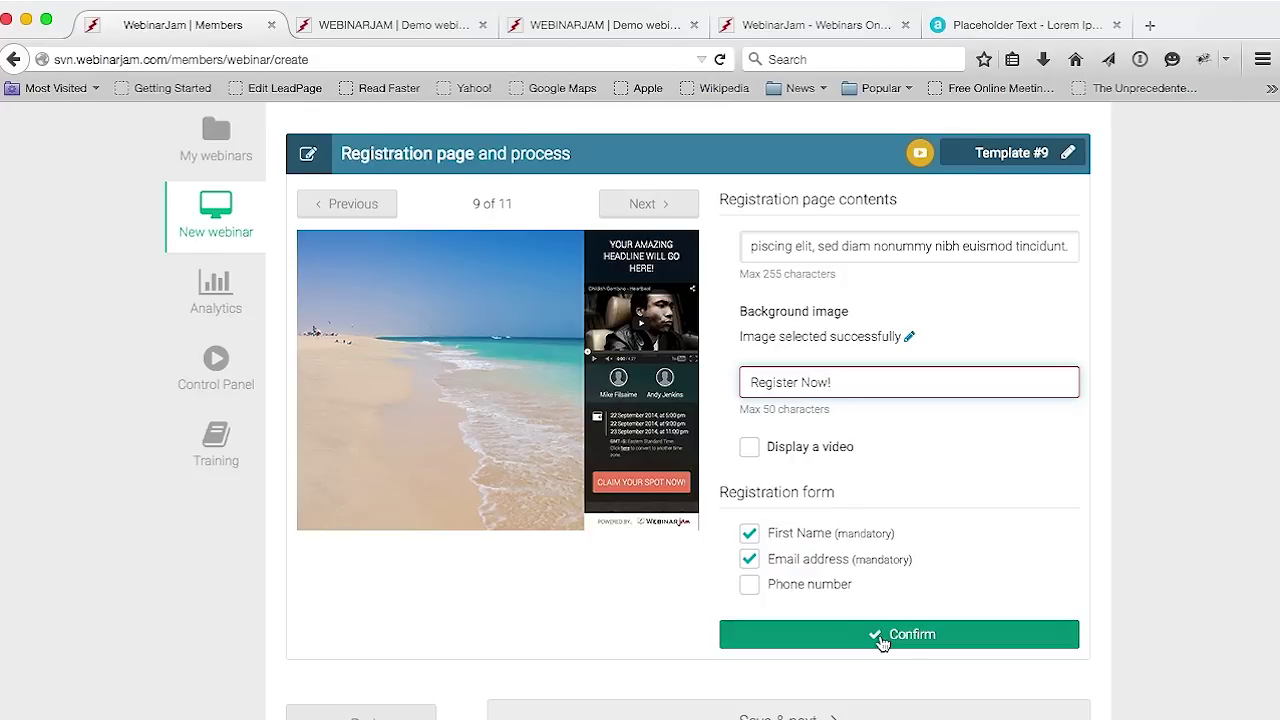
Preview the finished page with the woman photo background and REGISTER NOW! button
left_click(919, 257)
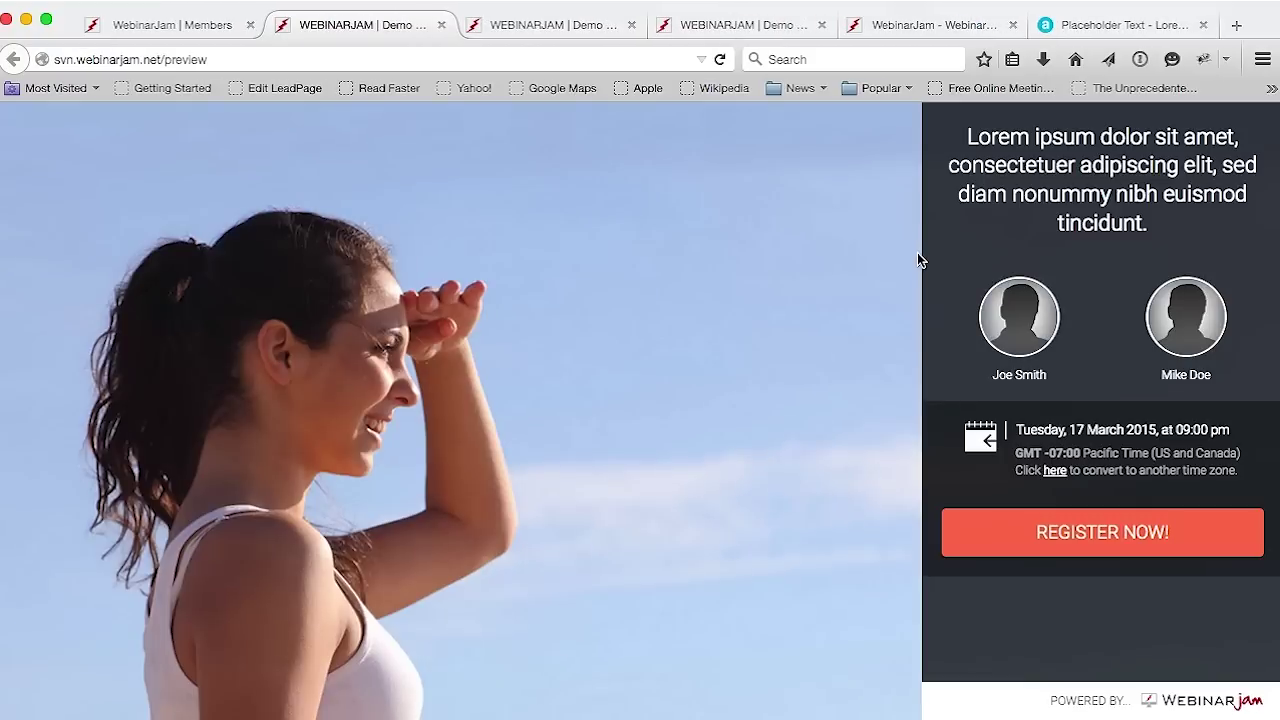
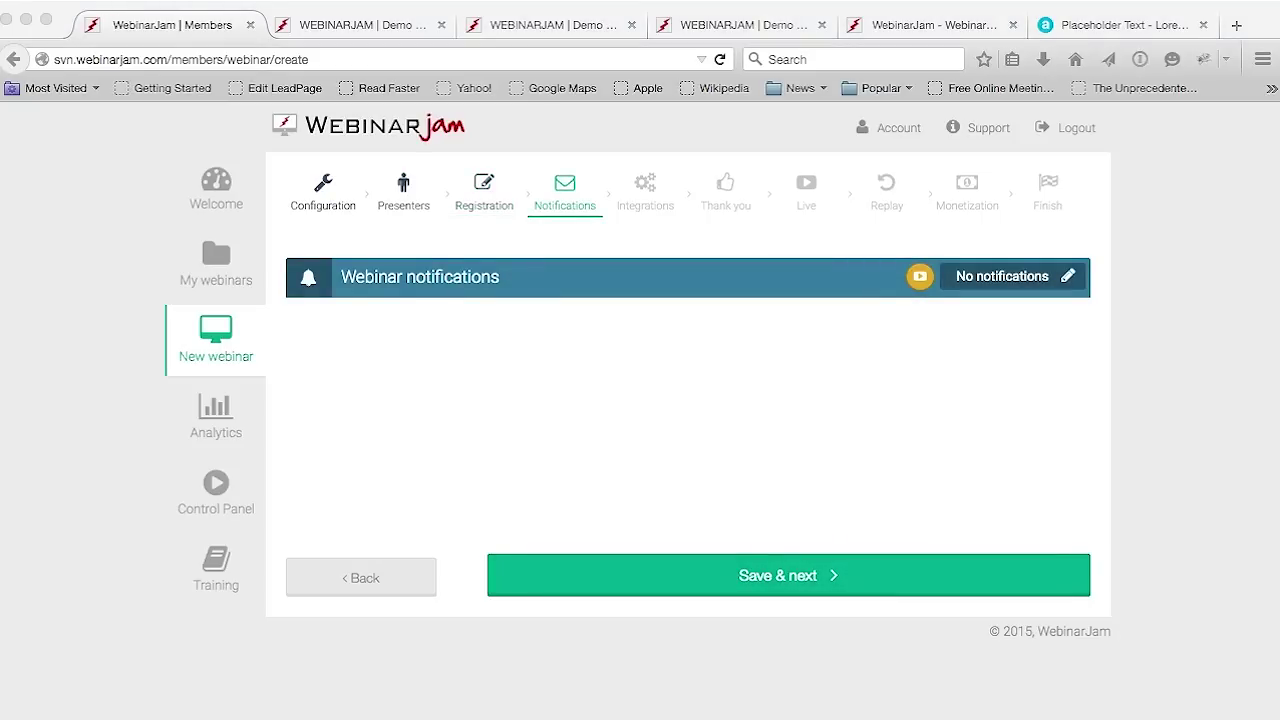
Send email notifications through WebinarJam's own server, filling in the sender's name and e-mail address
left_click(1211, 274)
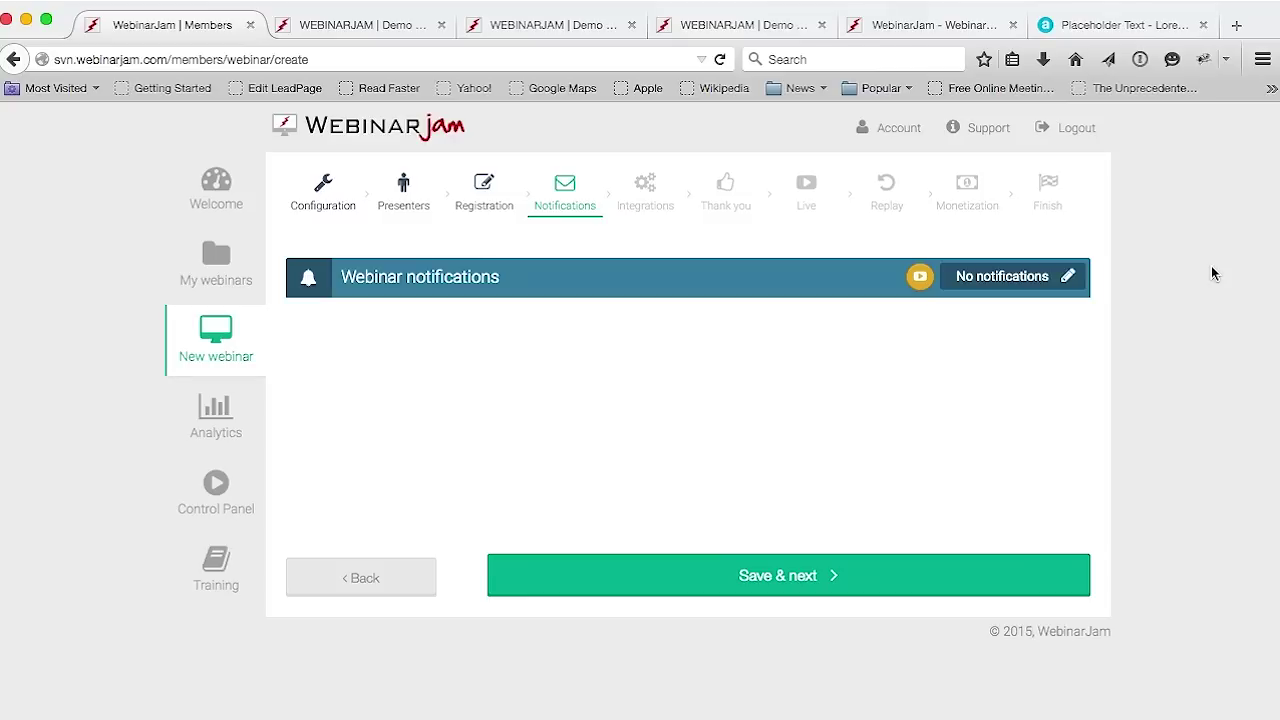
left_click(1067, 277)
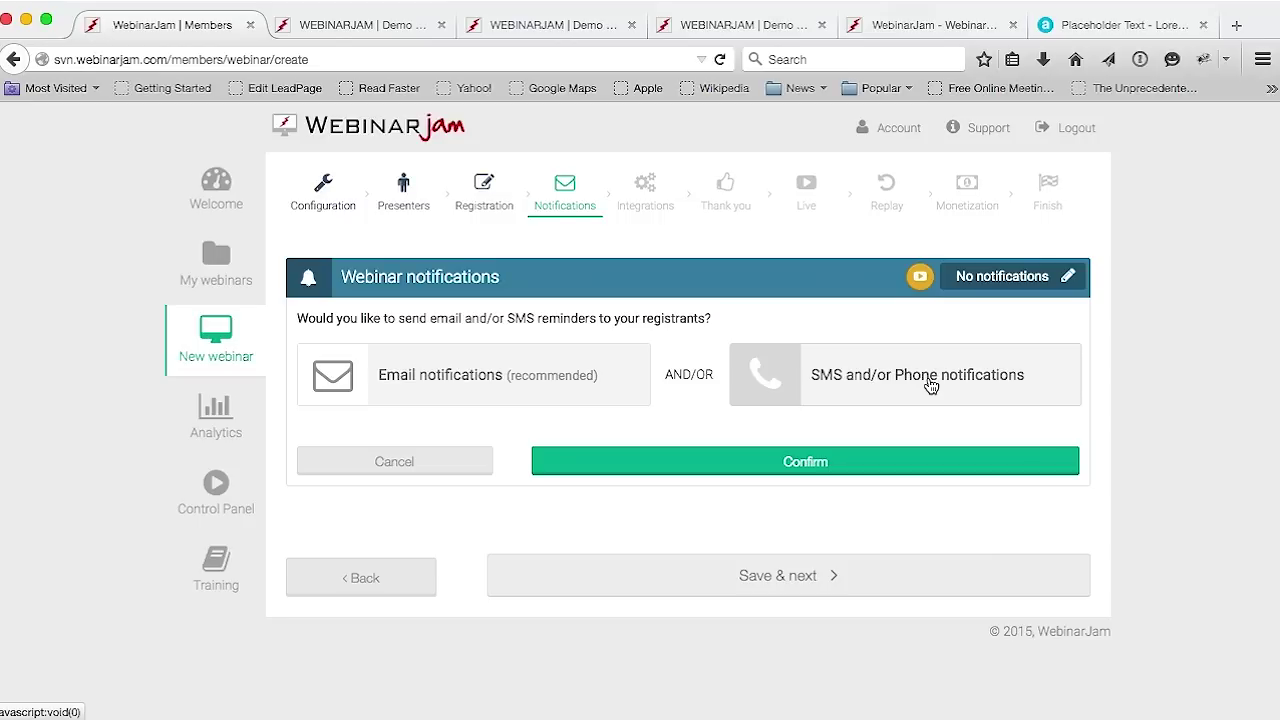
left_click(450, 388)
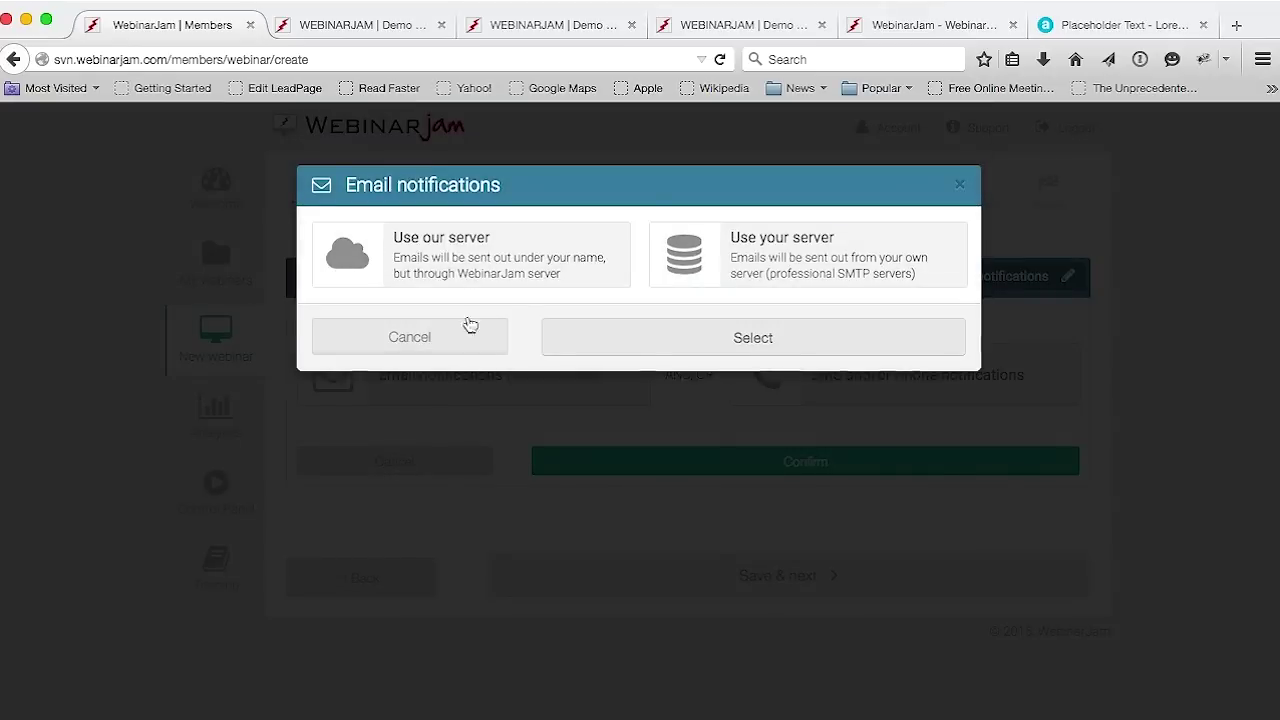
left_click(527, 282)
left_click(580, 323)
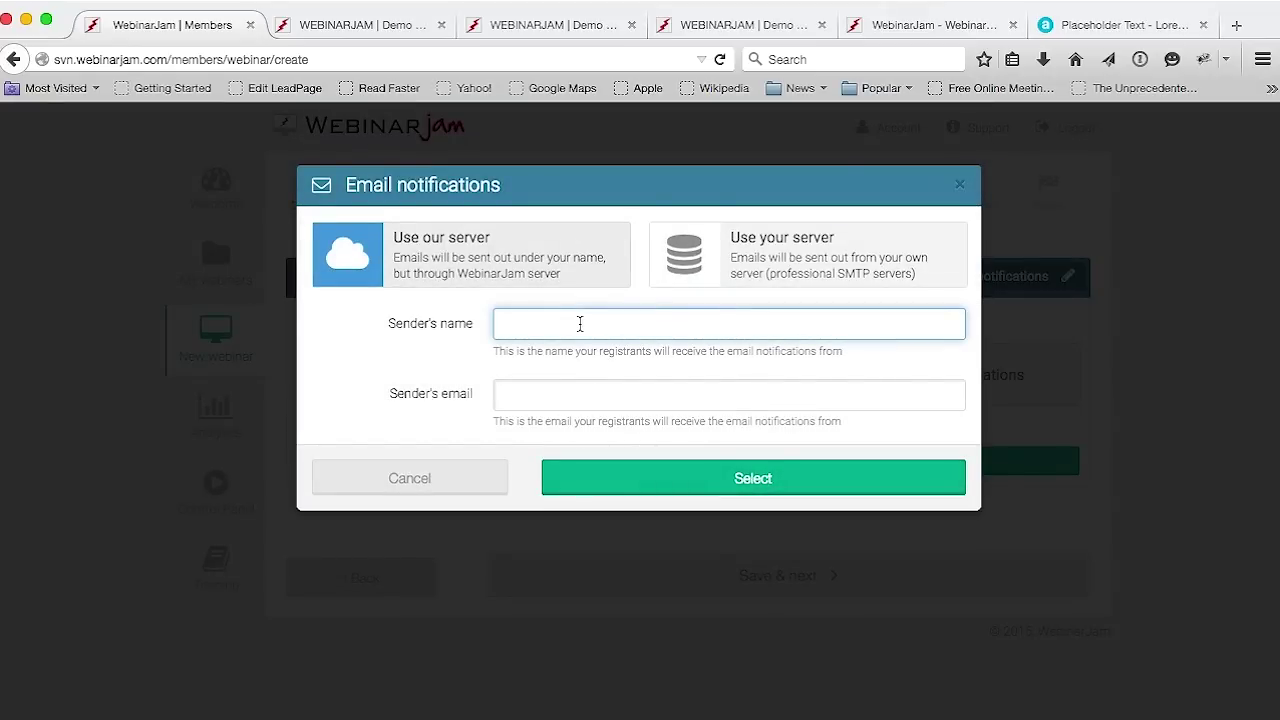
type("Mike Doe")
left_click(551, 393)
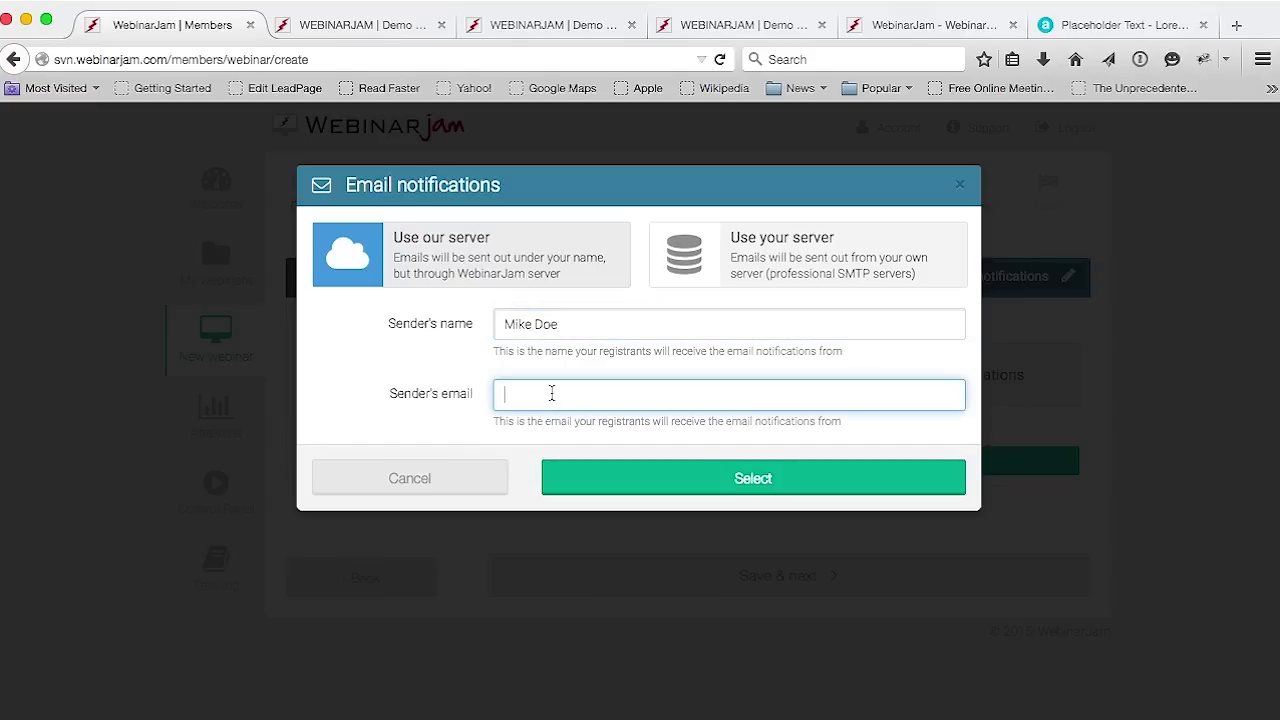
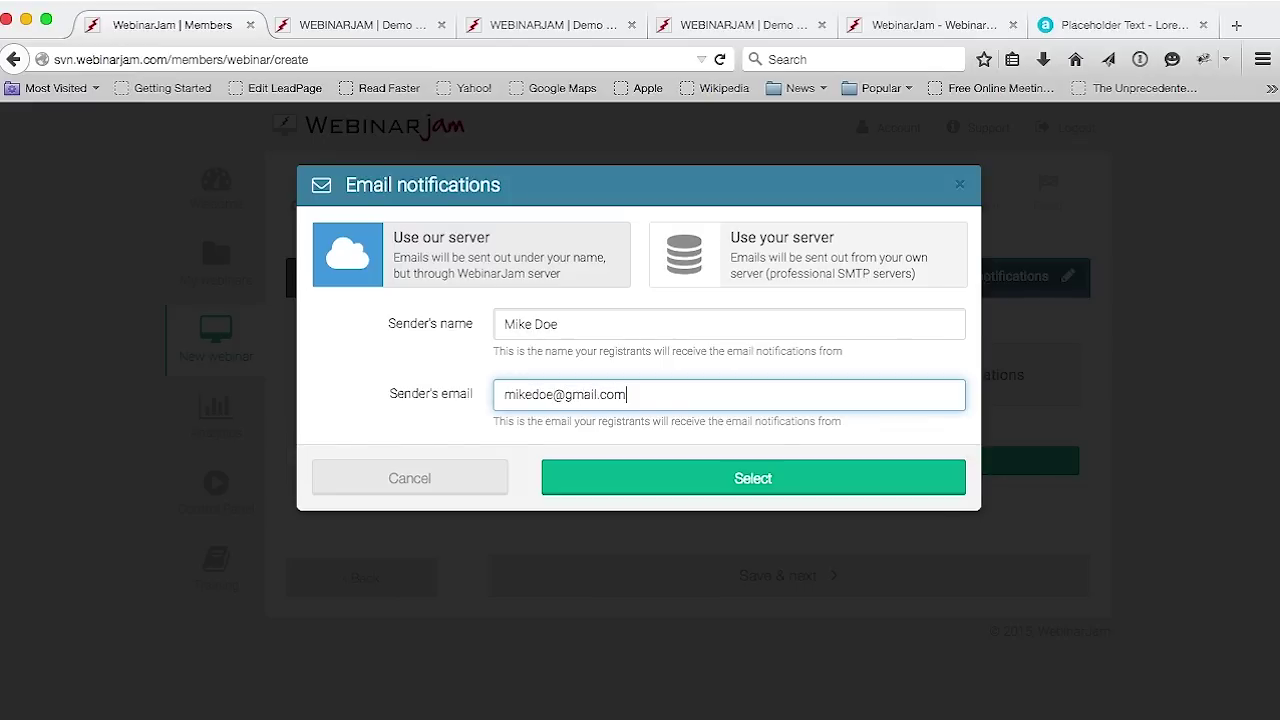
left_click(634, 480)
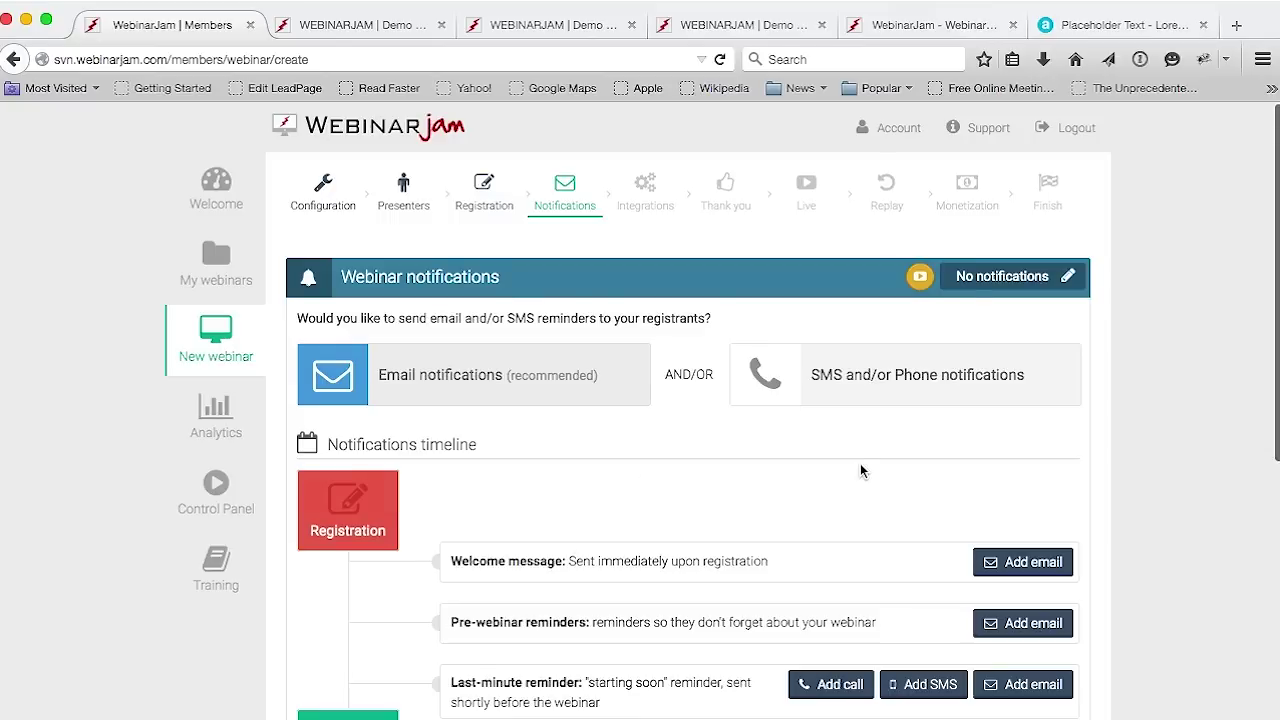
Review the timeline's Welcome, Pre-webinar, Last-minute and Post-webinar message sections
scroll(861, 471, "down", 5)
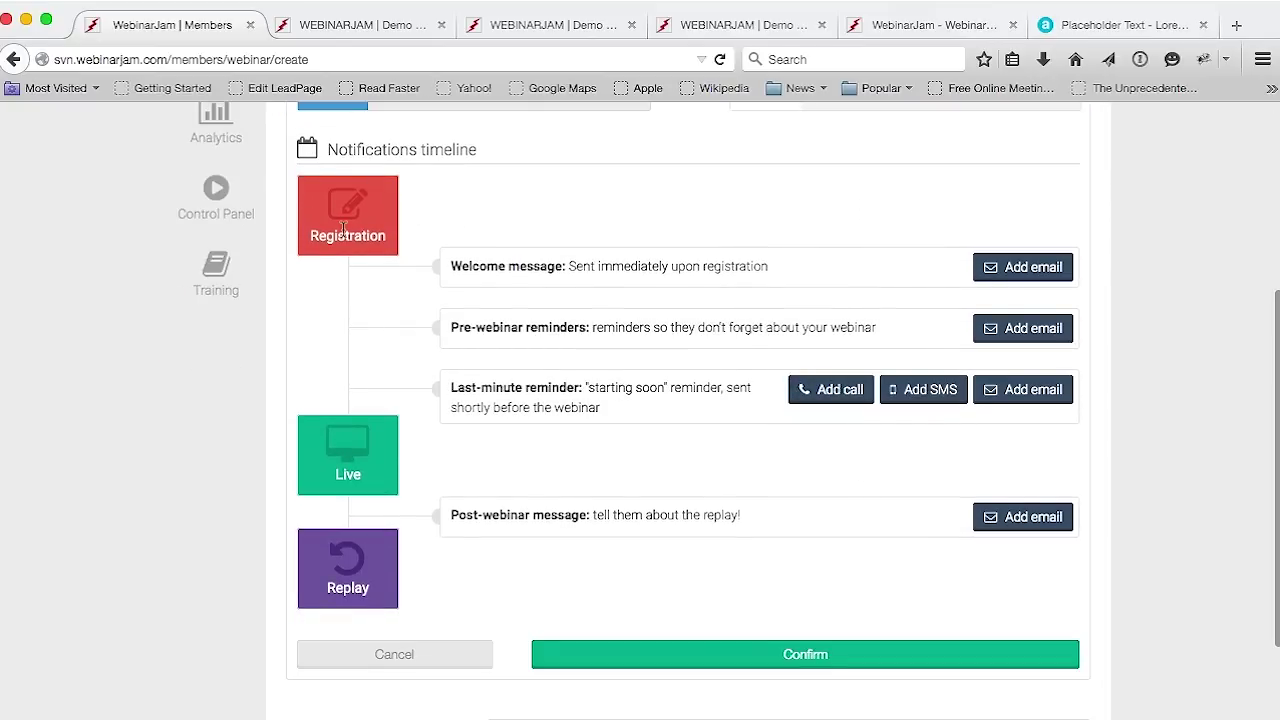
left_click_drag(566, 267, 451, 267)
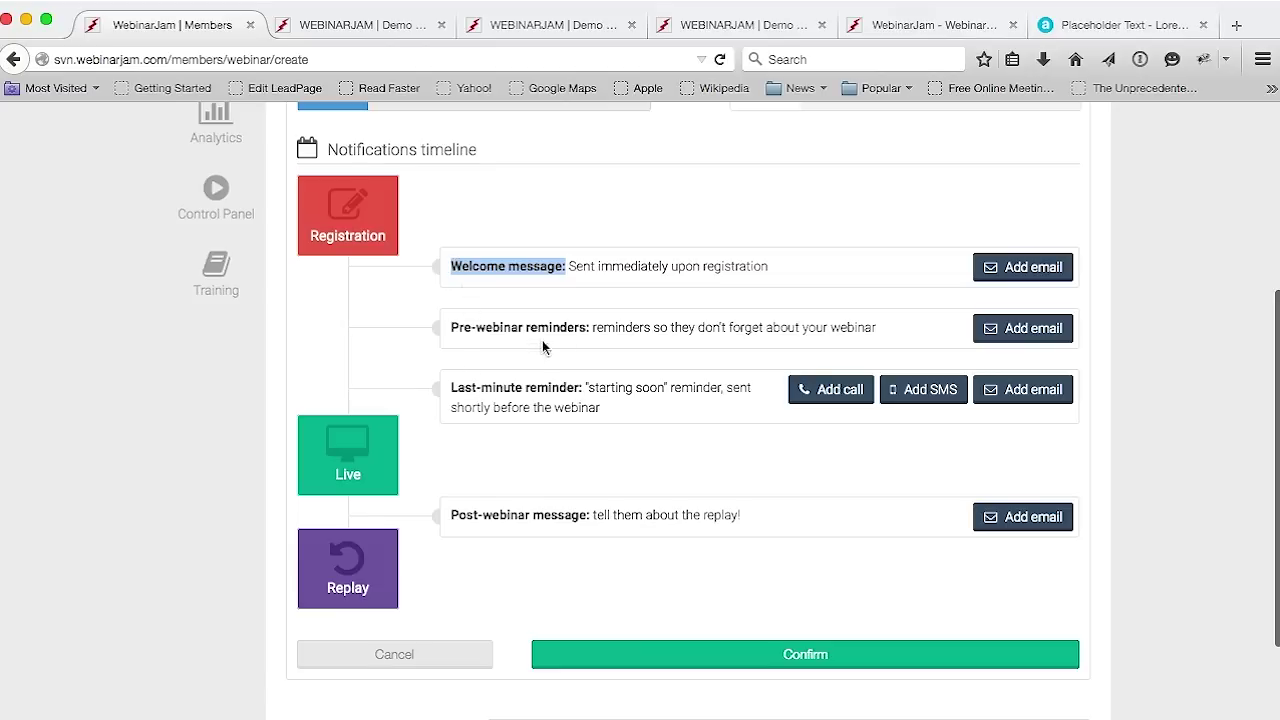
left_click_drag(597, 327, 450, 327)
left_click(510, 330)
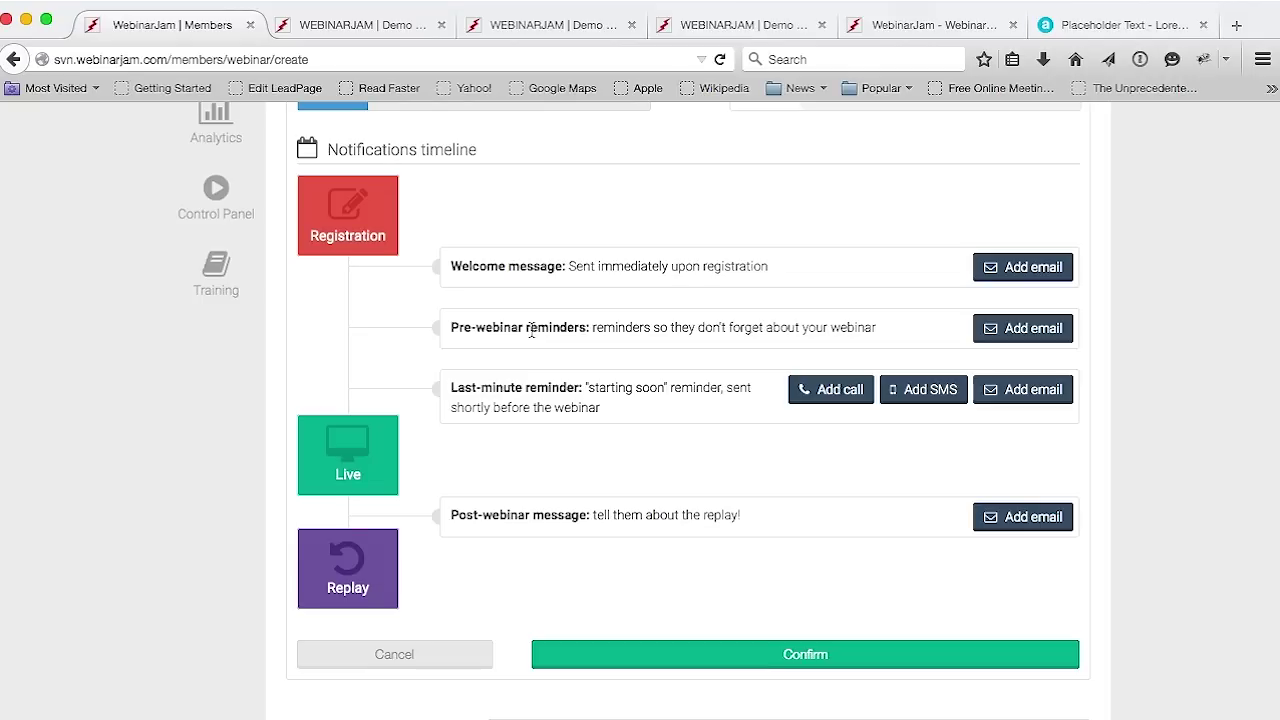
left_click_drag(586, 388, 452, 388)
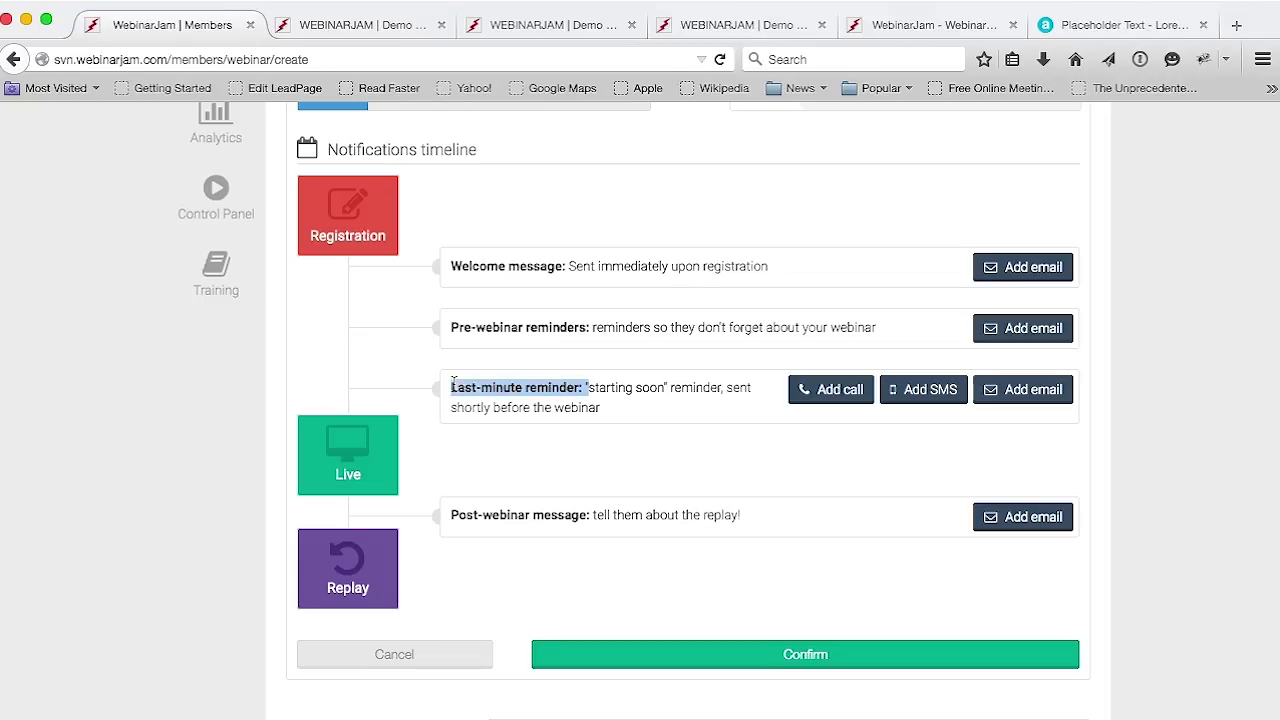
left_click(516, 391)
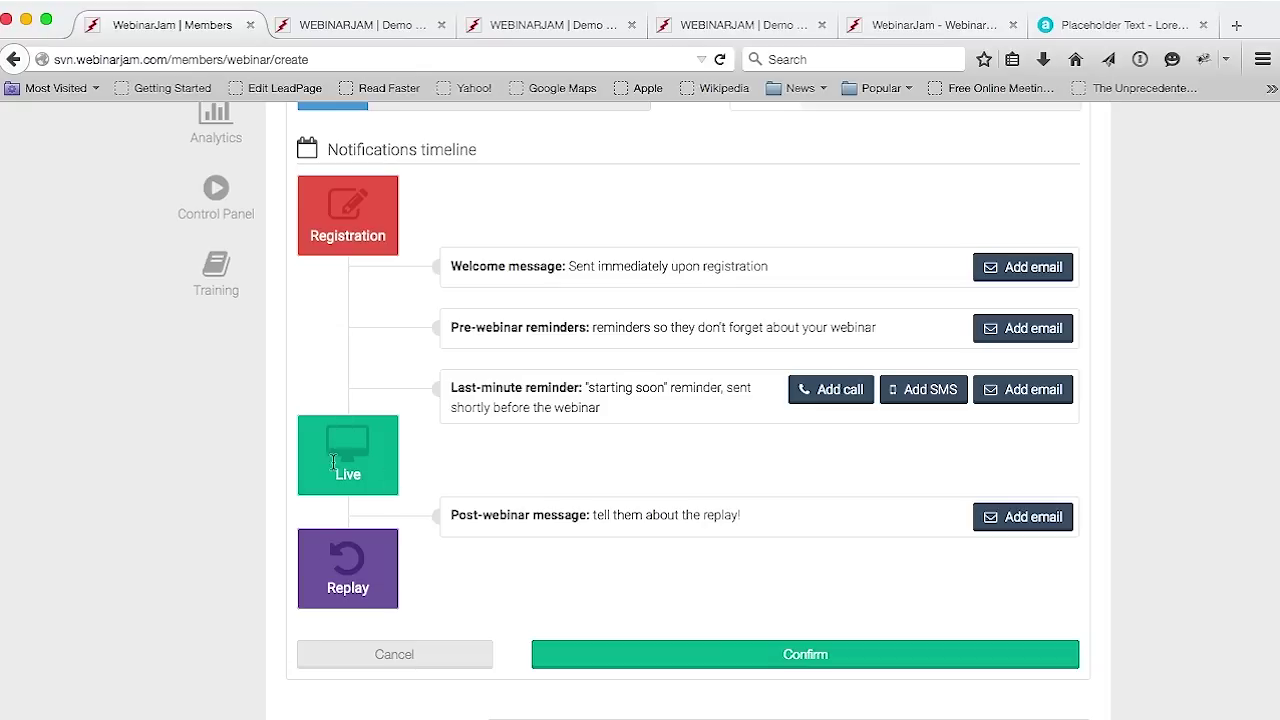
left_click_drag(741, 515, 474, 517)
left_click(548, 539)
triple_click(530, 518)
left_click(578, 578)
Start a new email for the Welcome message slot
scroll(1219, 226, "down", 2)
scroll(1219, 226, "up", 3)
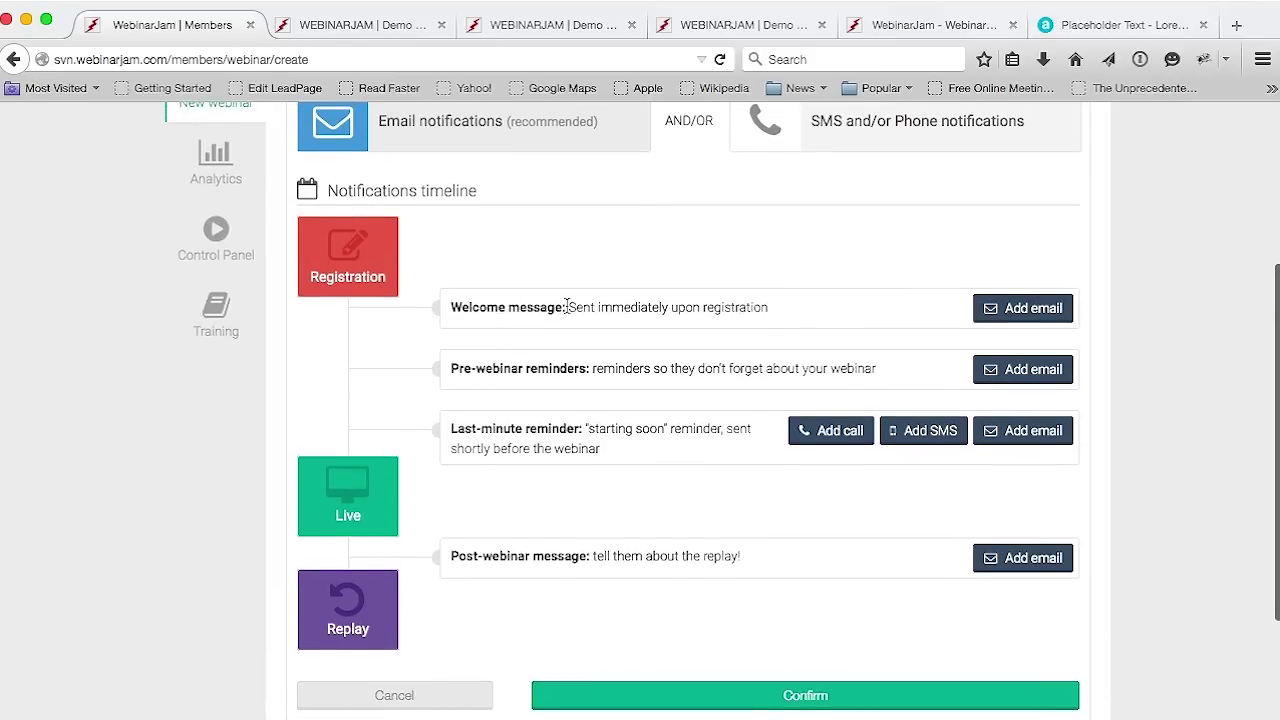
left_click_drag(567, 308, 486, 306)
left_click(1025, 310)
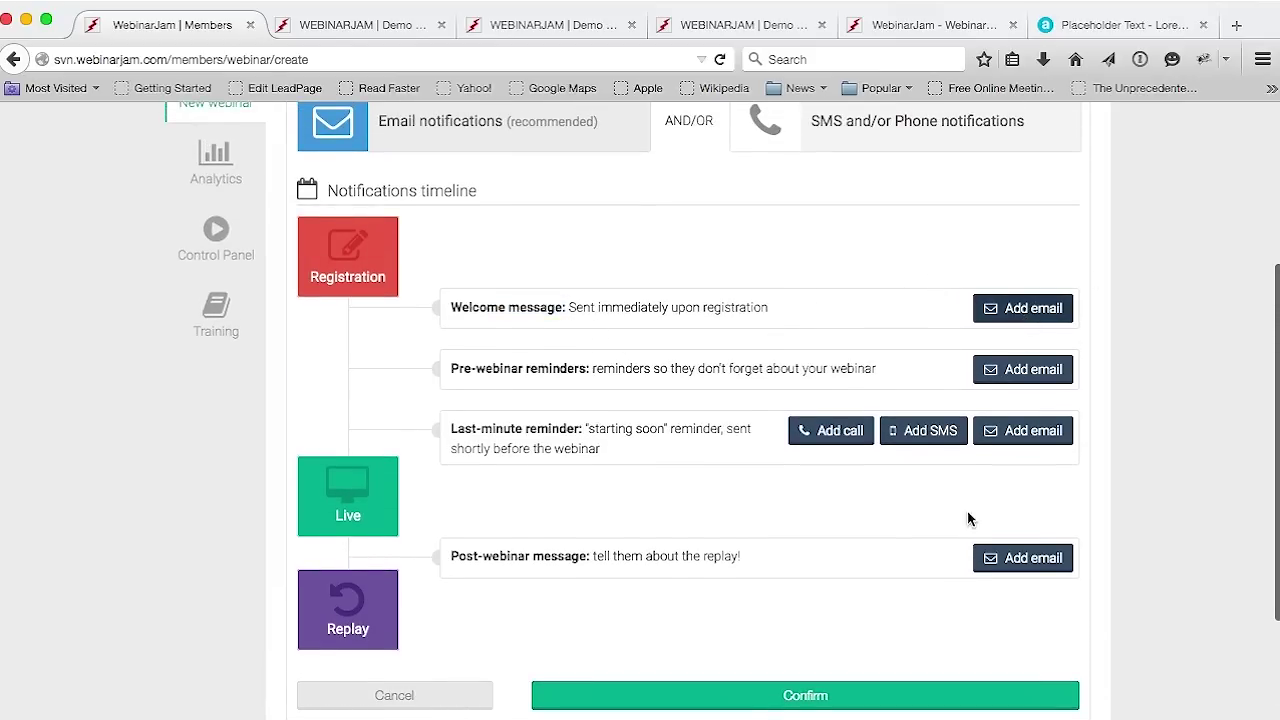
scroll(671, 420, "up", 5)
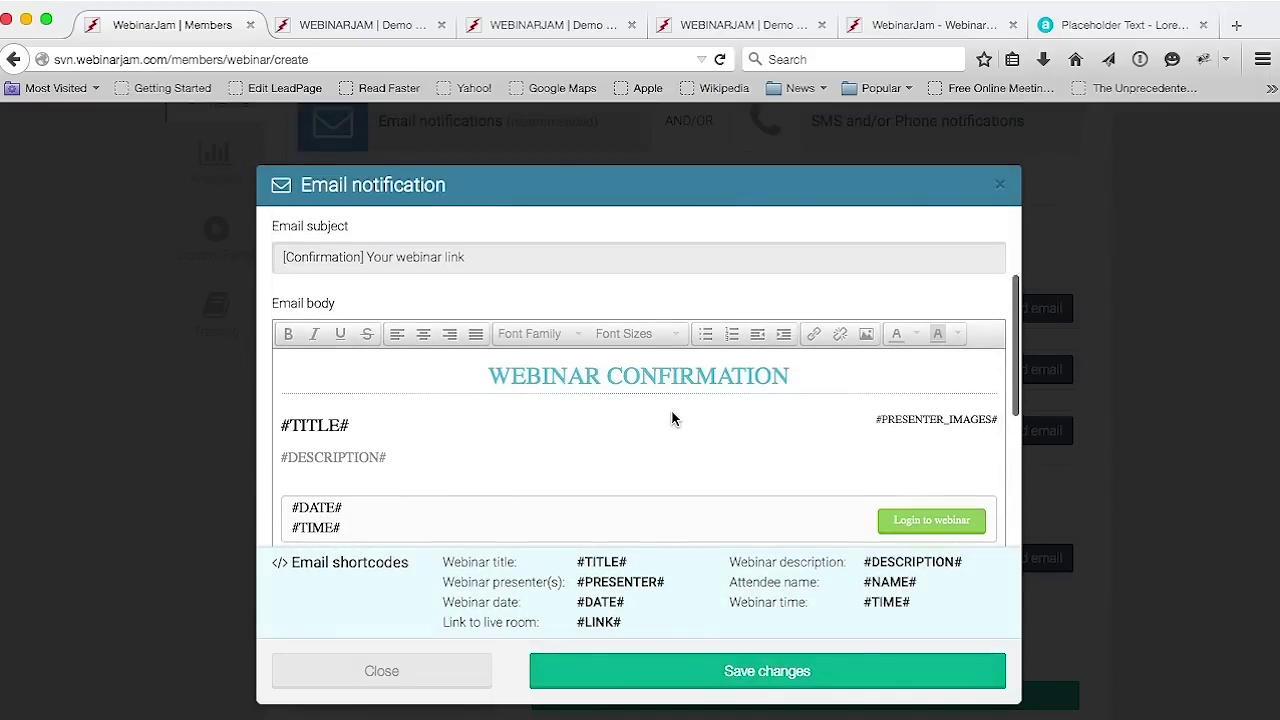
Review the #TITLE#, #DESCRIPTION# and #PRESENTER_IMAGES# shortcodes in the welcome email body
left_click_drag(1019, 373, 1009, 447)
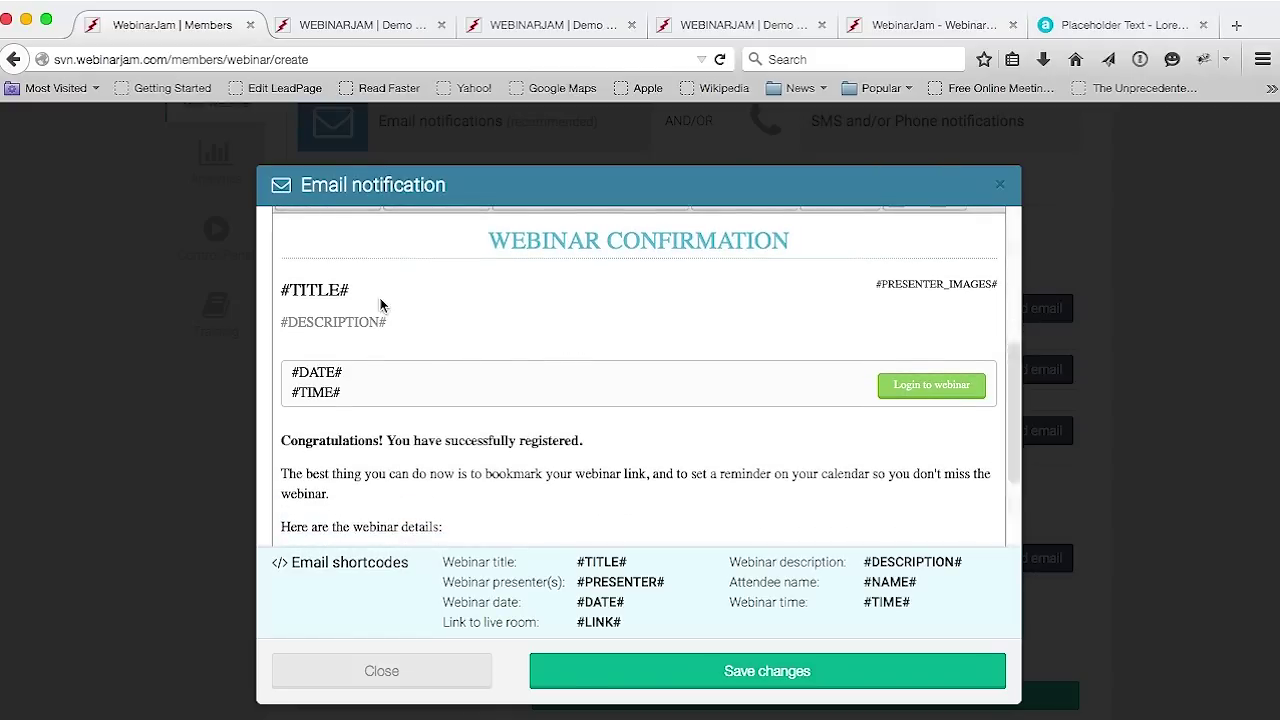
left_click_drag(366, 300, 276, 296)
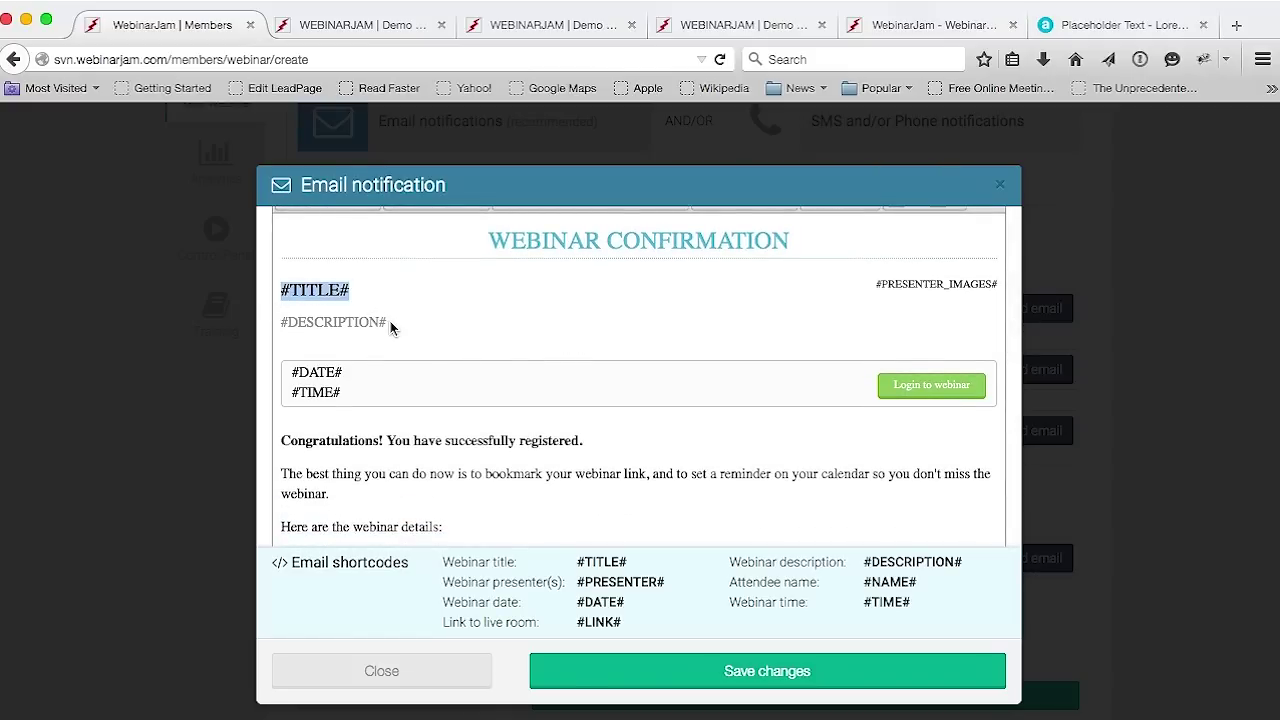
left_click_drag(390, 327, 278, 325)
left_click_drag(877, 286, 998, 288)
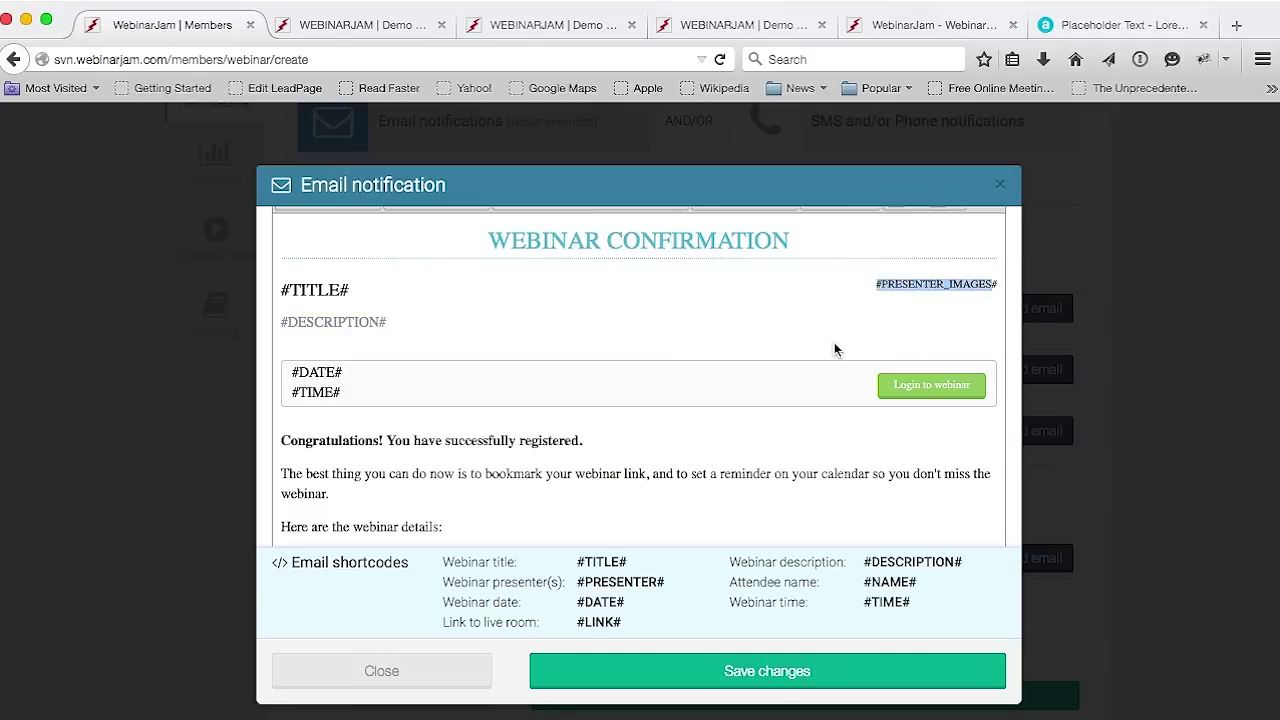
left_click_drag(362, 296, 279, 292)
left_click_drag(388, 322, 289, 322)
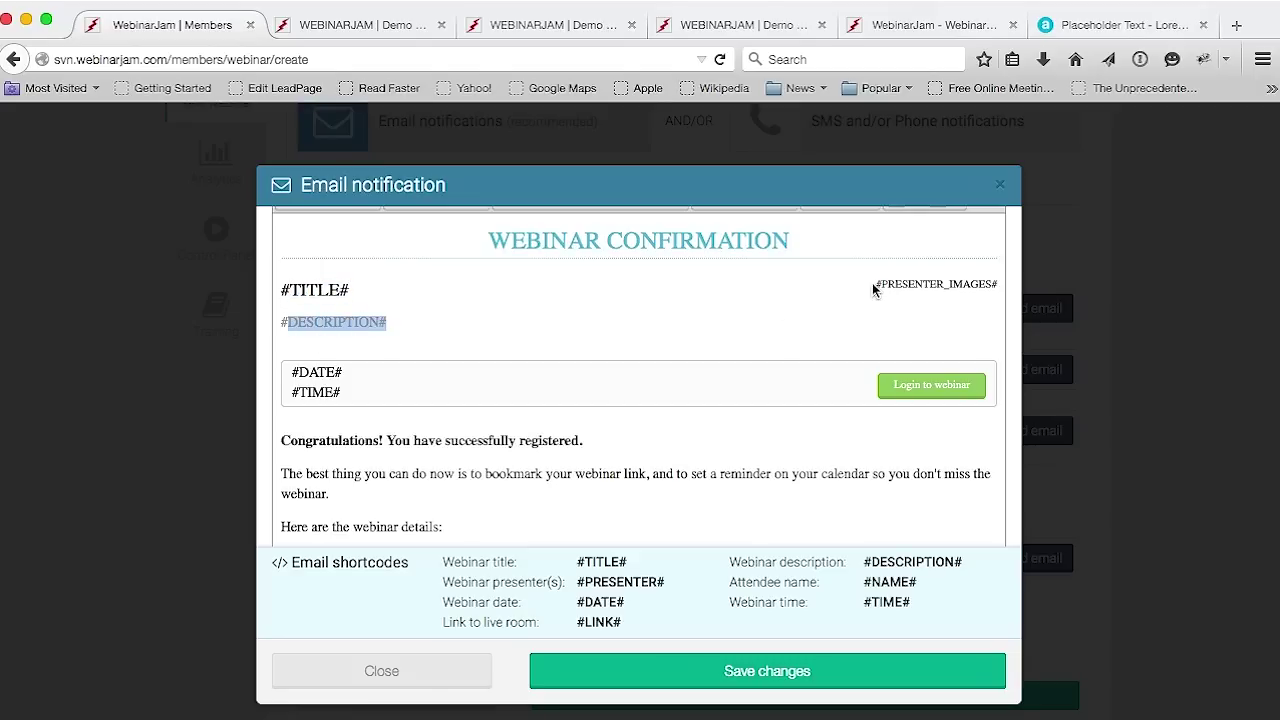
left_click_drag(872, 283, 1000, 293)
left_click(913, 389)
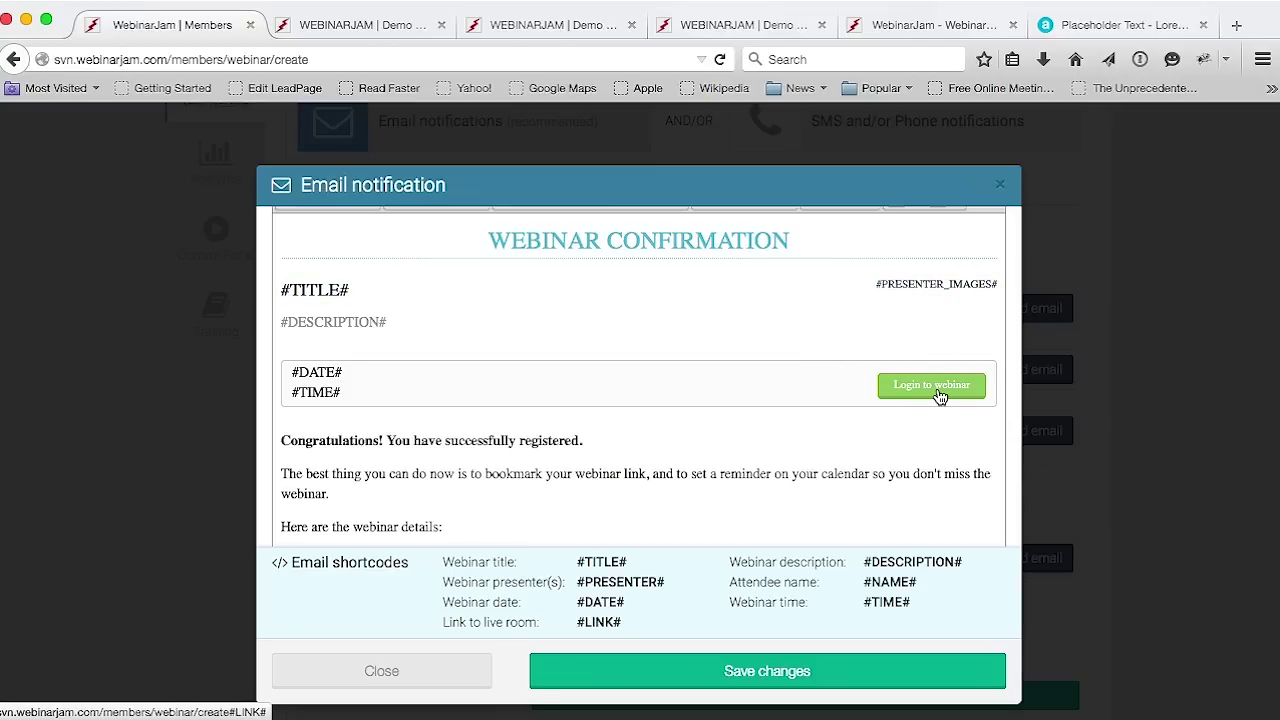
Save the welcome confirmation email so it goes out immediately on registration
scroll(628, 398, "down", 3)
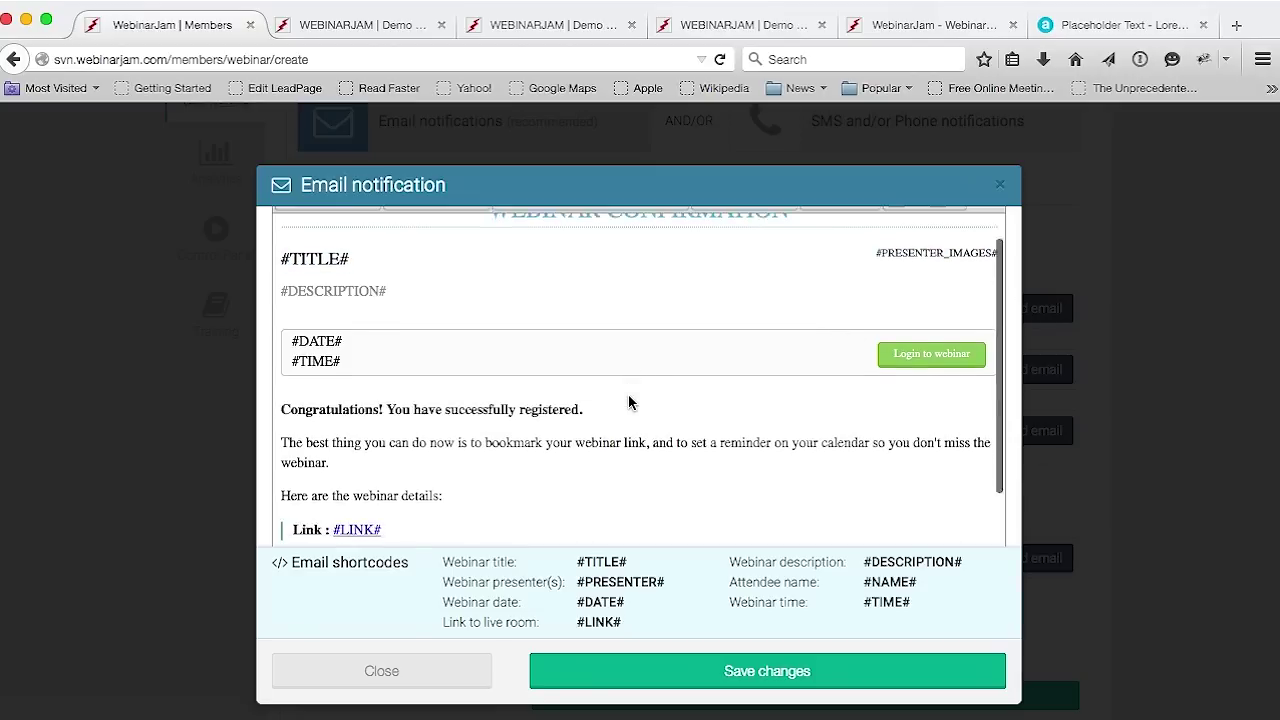
scroll(628, 398, "down", 1)
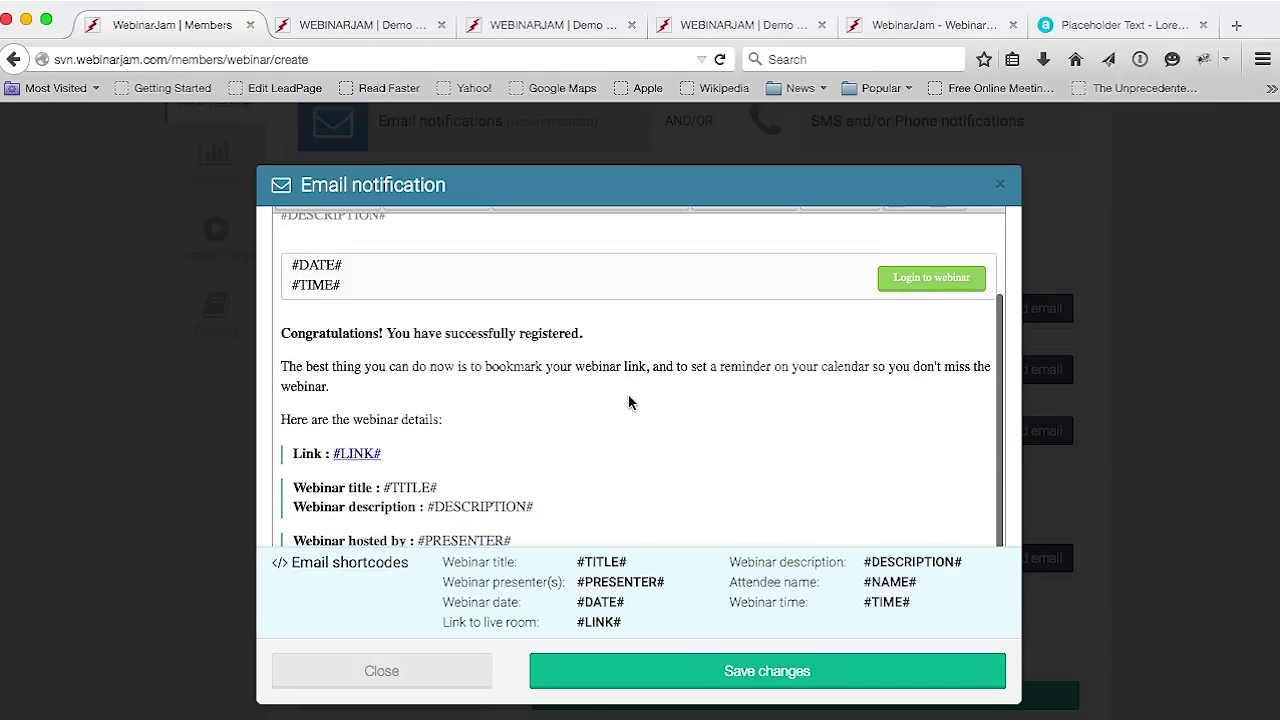
left_click(757, 677)
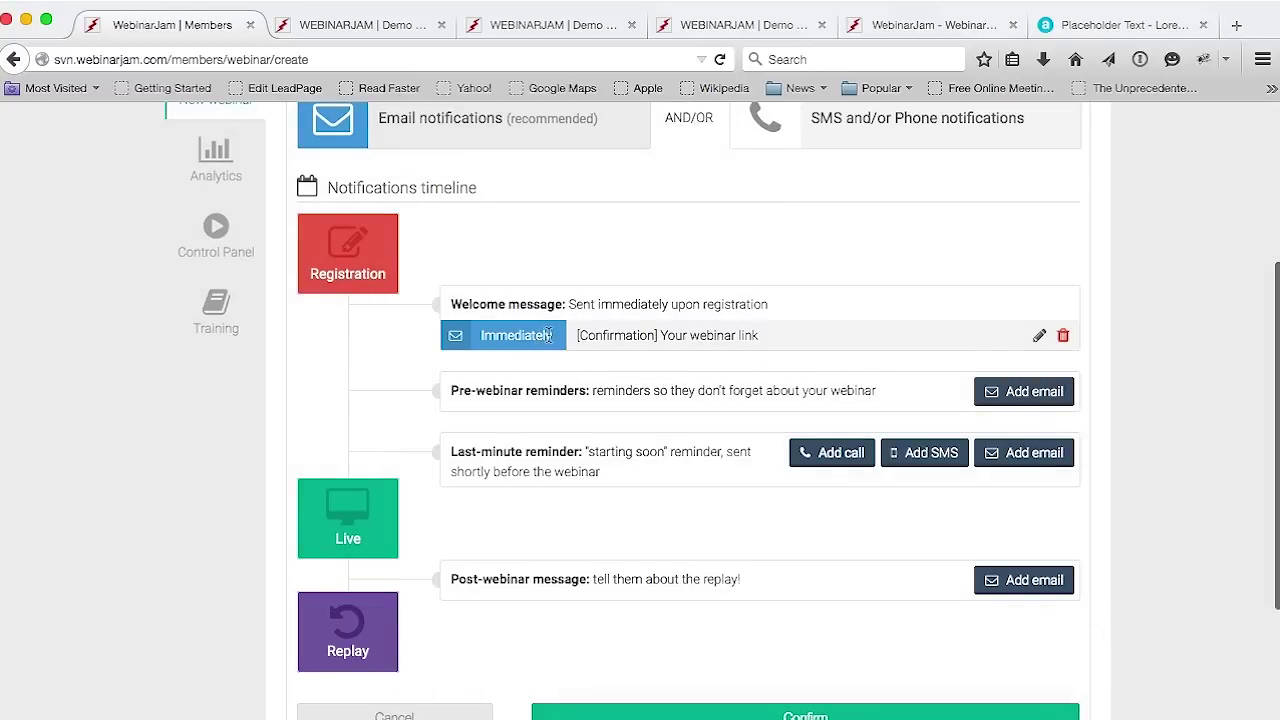
Start a pre-webinar reminder email timed 24 hours before the webinar
left_click_drag(549, 335, 478, 338)
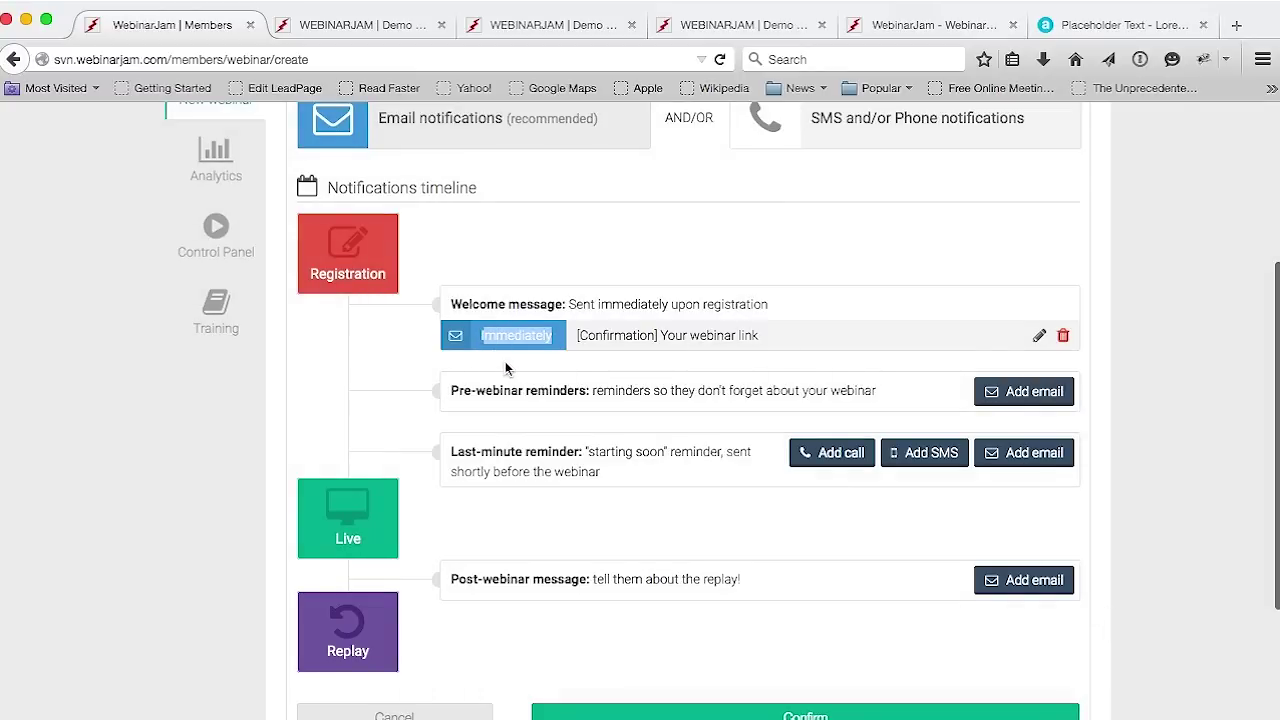
left_click(392, 279)
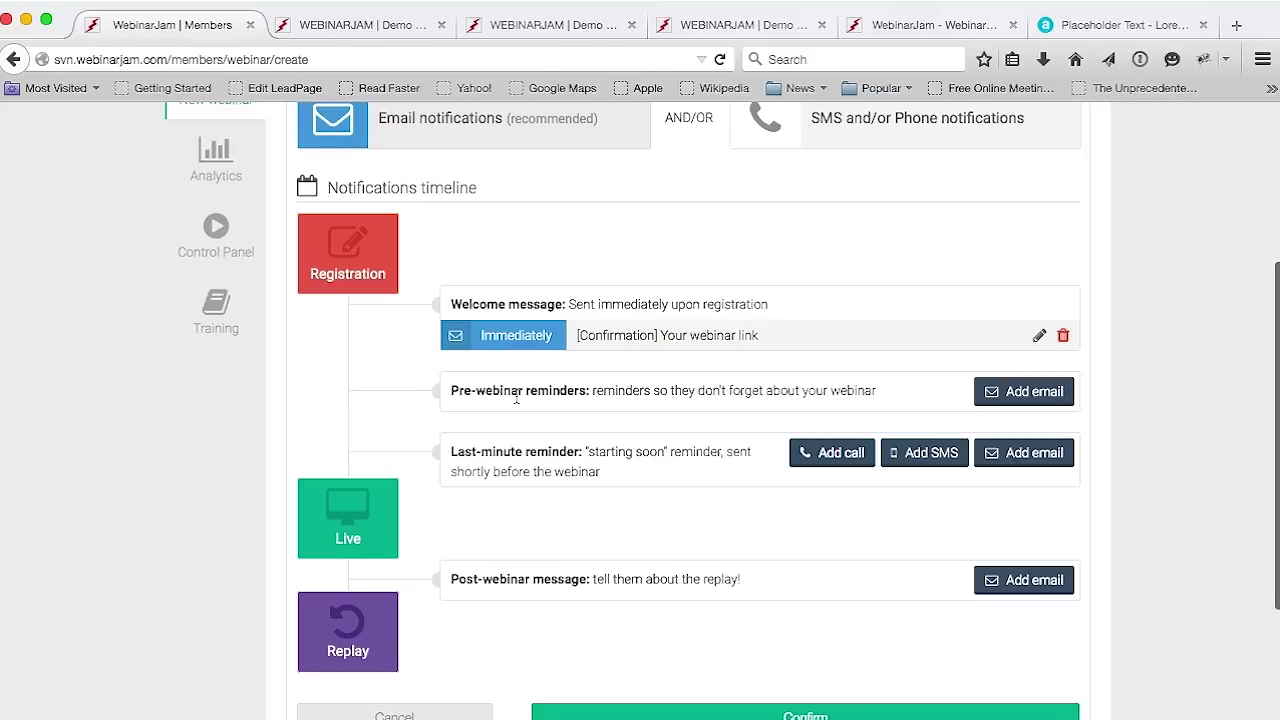
left_click(1043, 397)
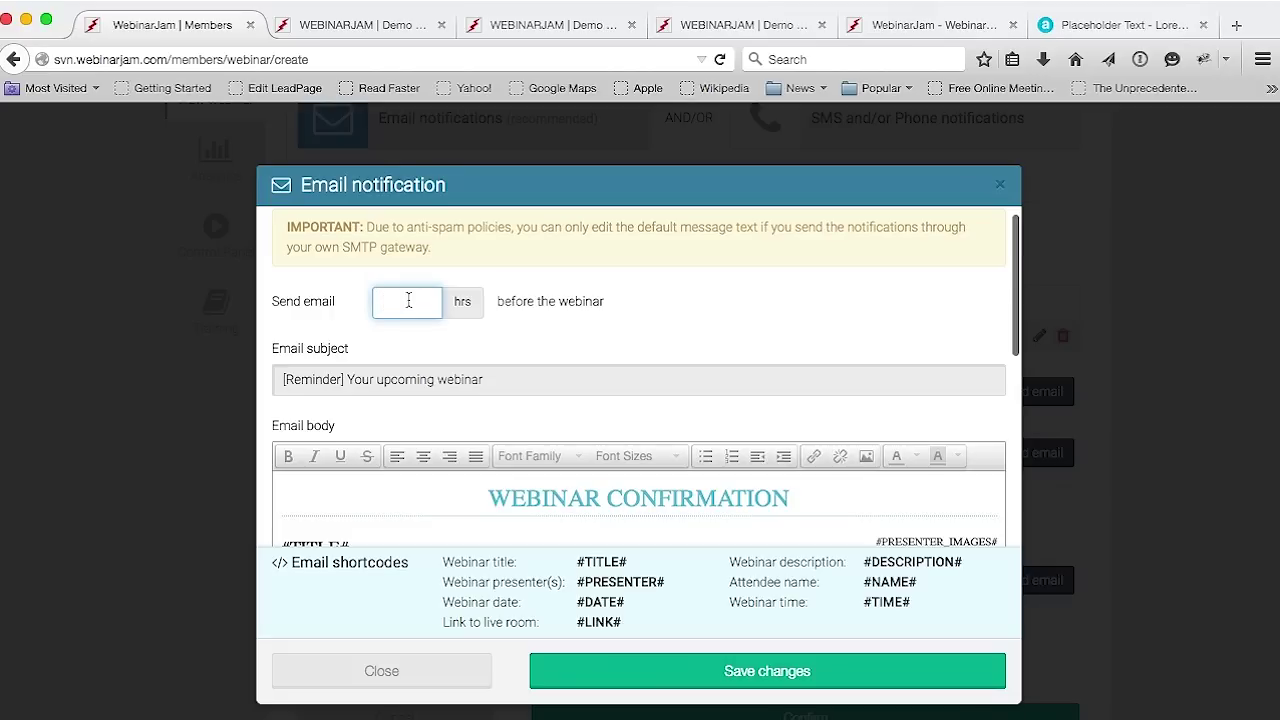
type("24")
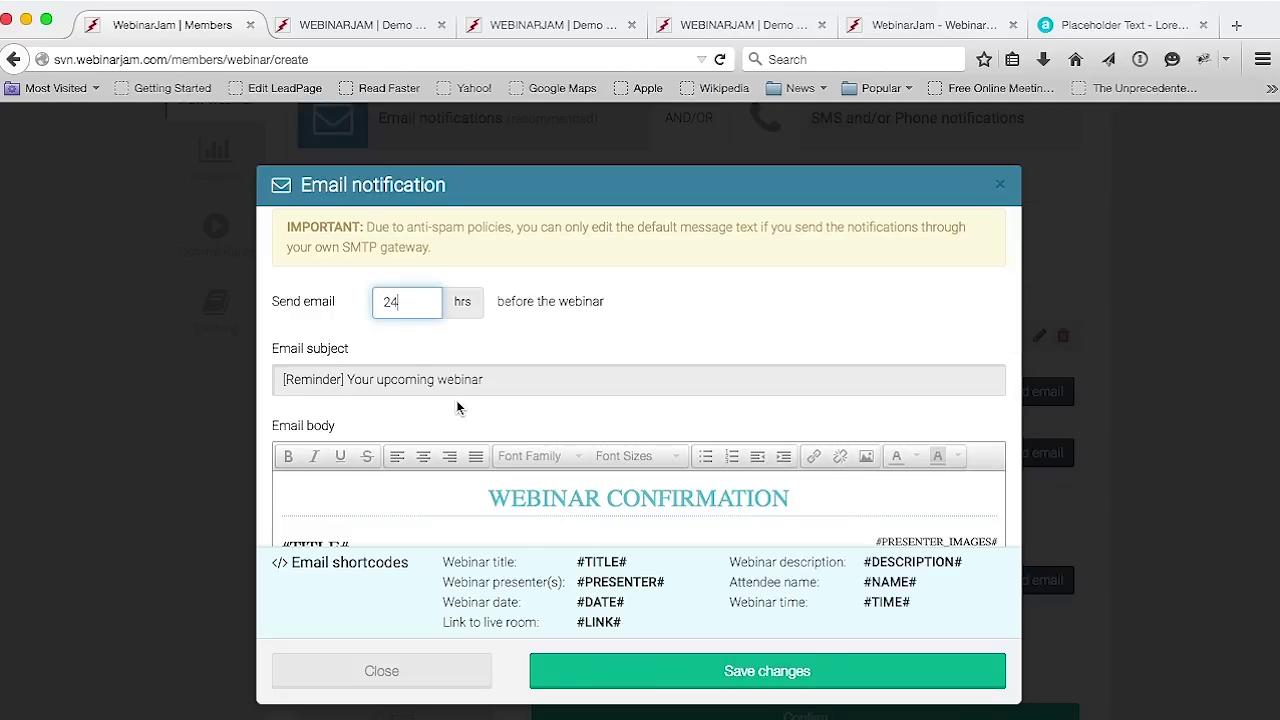
left_click_drag(604, 301, 503, 301)
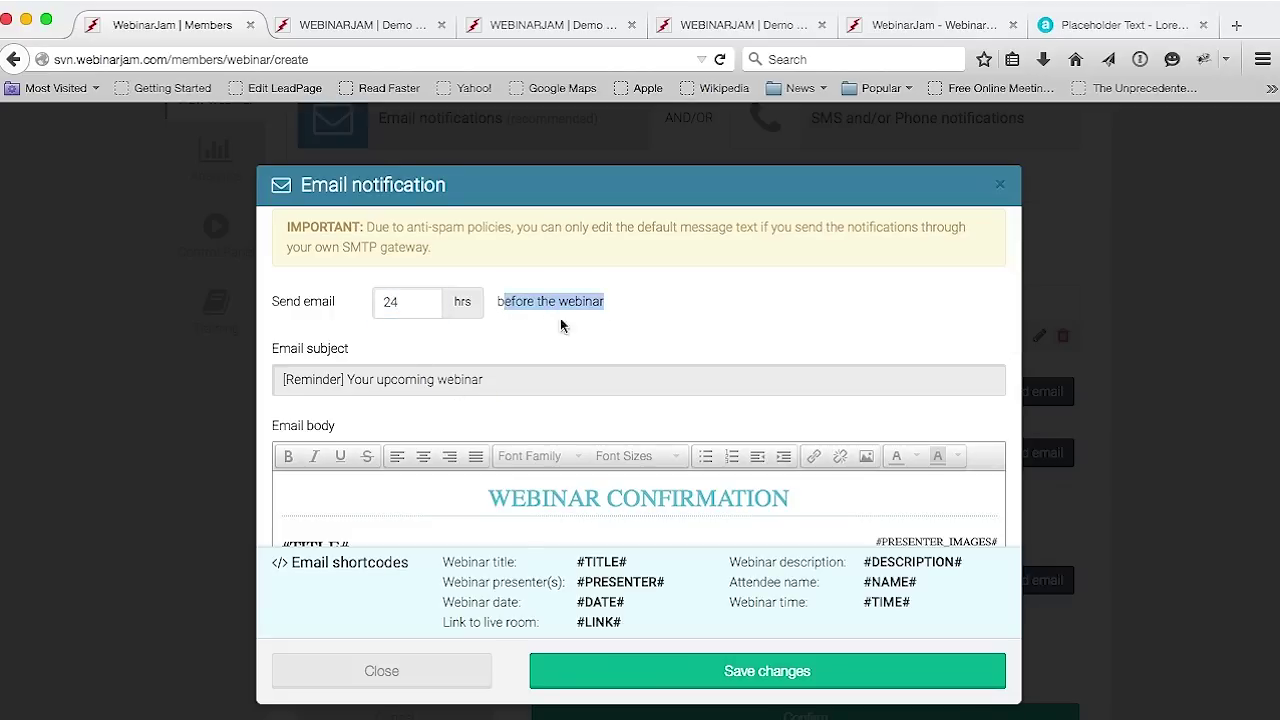
left_click(647, 324)
Save the '[Reminder] Your upcoming webinar' email to the timeline
scroll(646, 347, "down", 3)
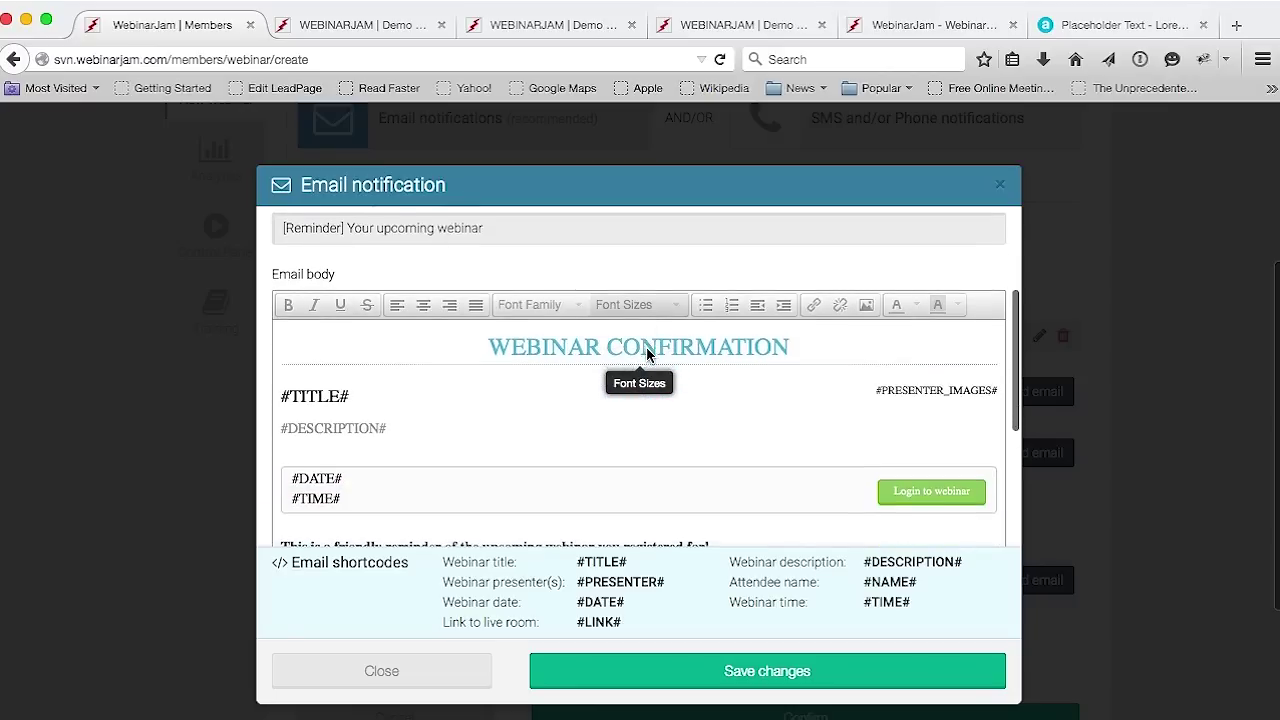
scroll(623, 397, "down", 5)
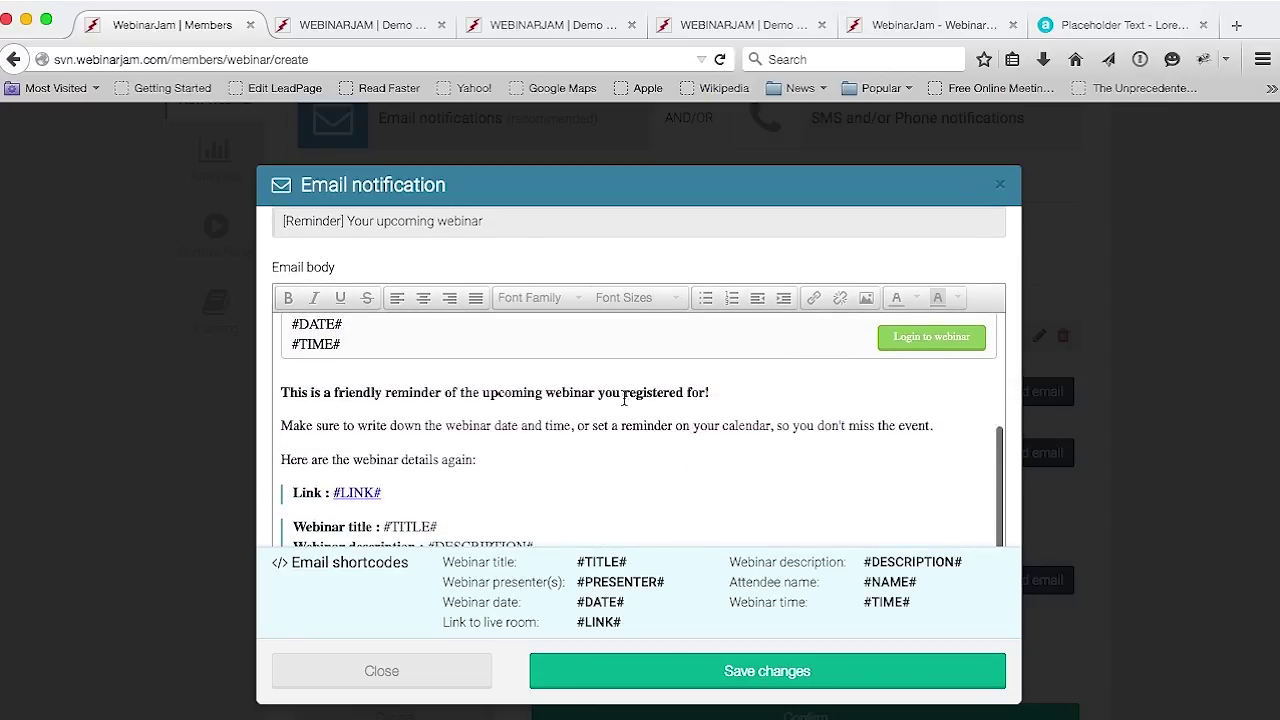
scroll(623, 397, "down", 1)
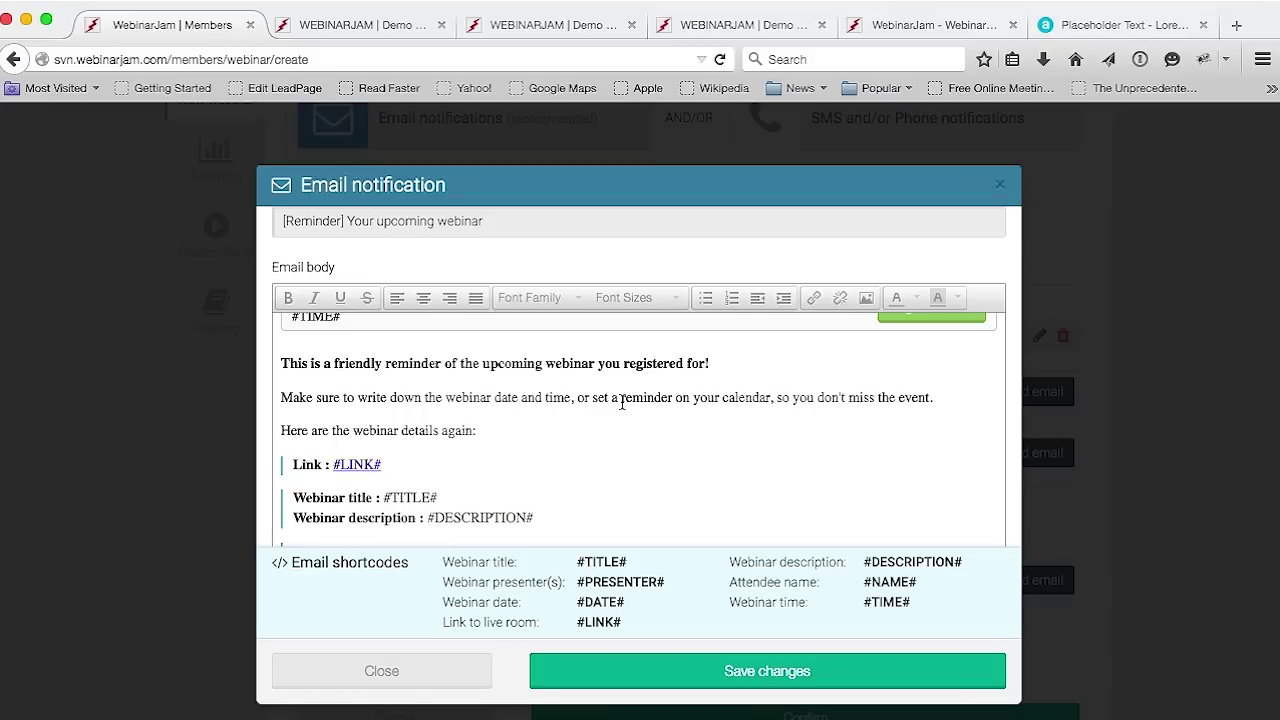
left_click(779, 679)
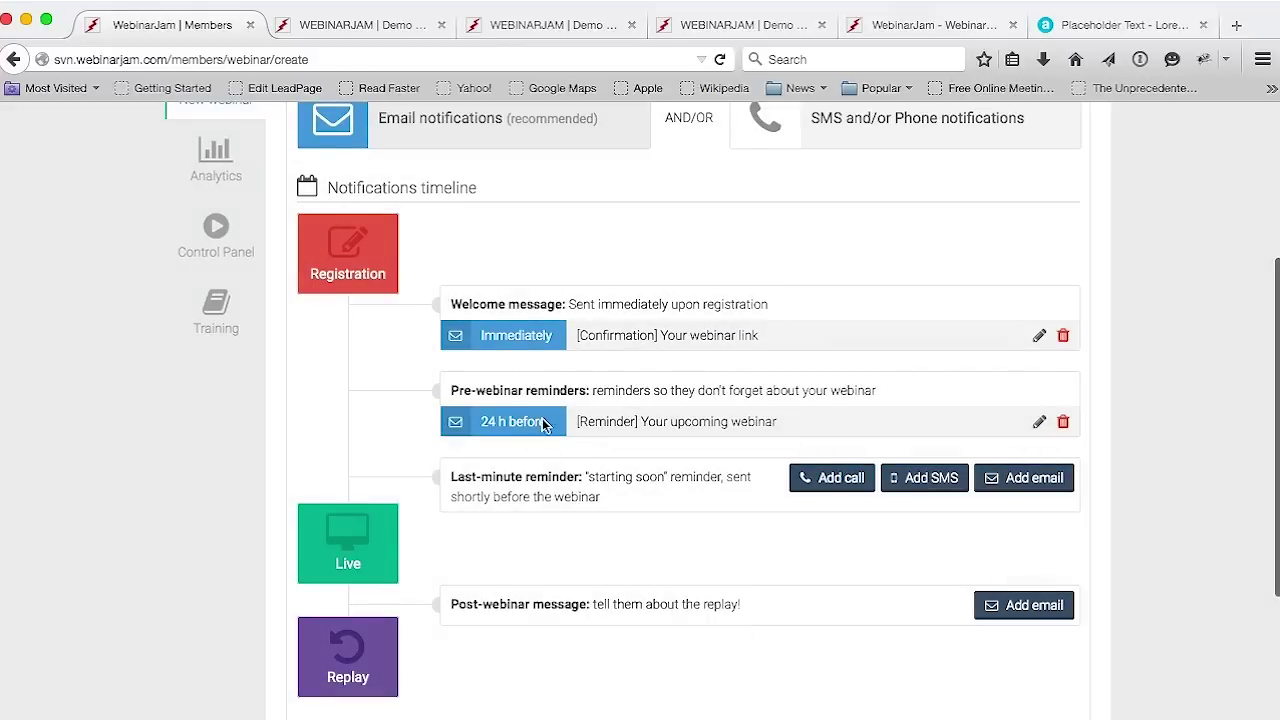
left_click_drag(547, 422, 480, 423)
left_click(668, 462)
scroll(732, 488, "down", 1)
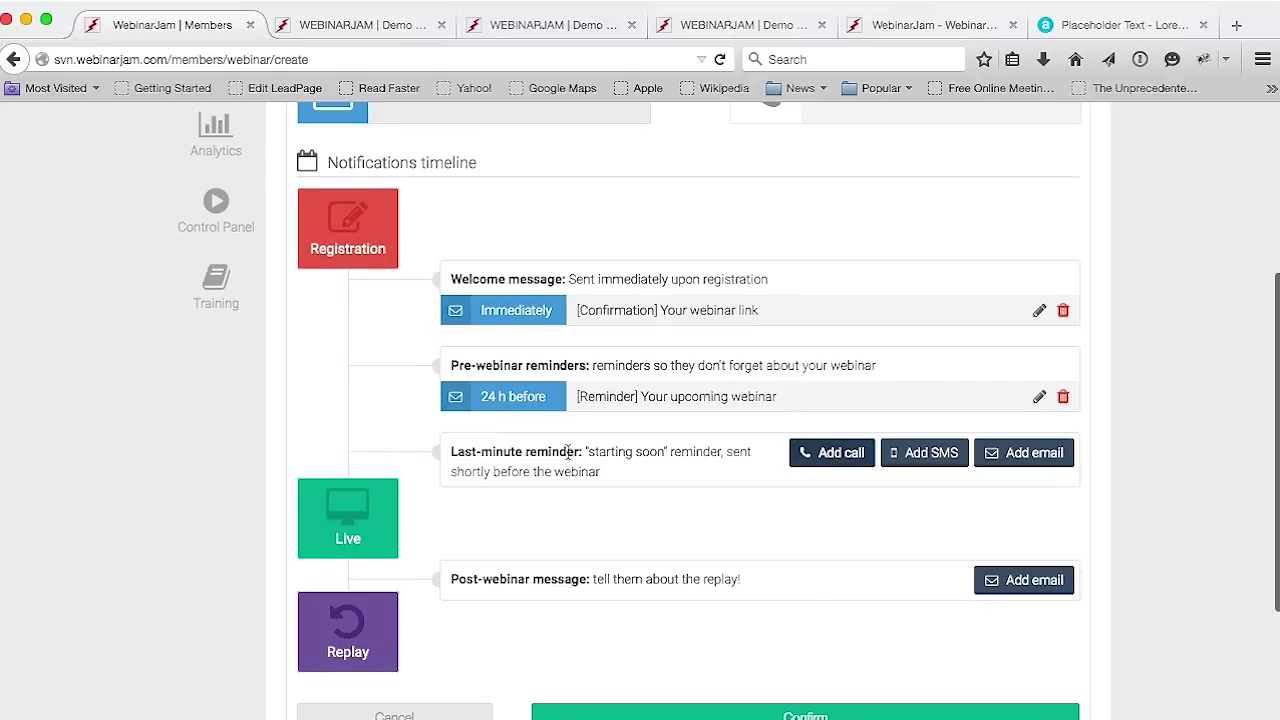
left_click_drag(570, 451, 478, 451)
left_click(636, 486)
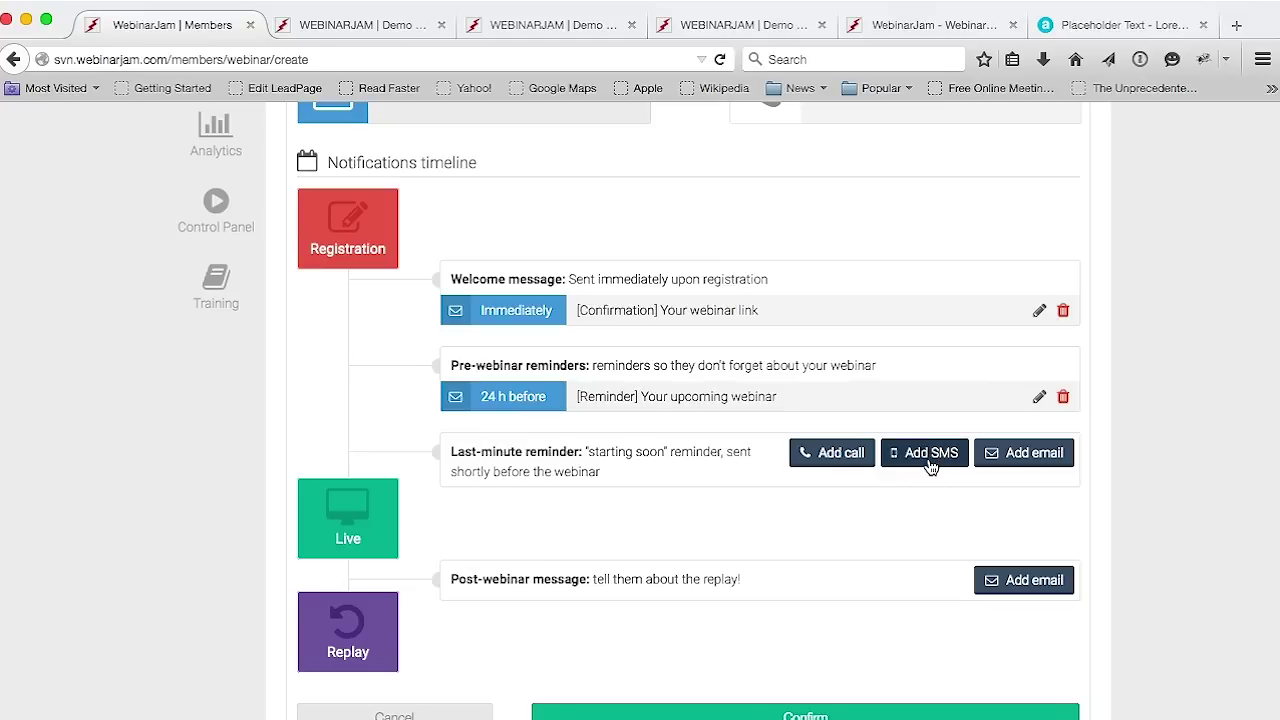
Add the 30-minute-before starting-soon alert email under Last-minute reminder
left_click(1027, 456)
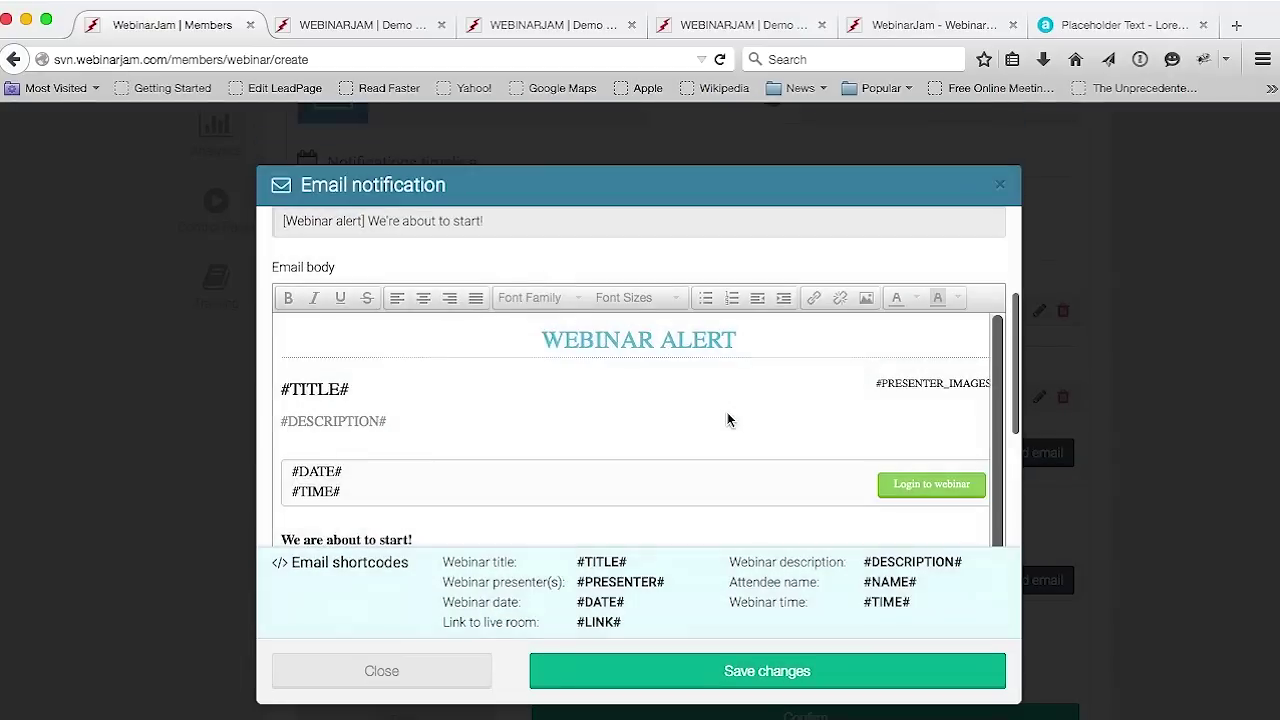
scroll(718, 411, "down", 3)
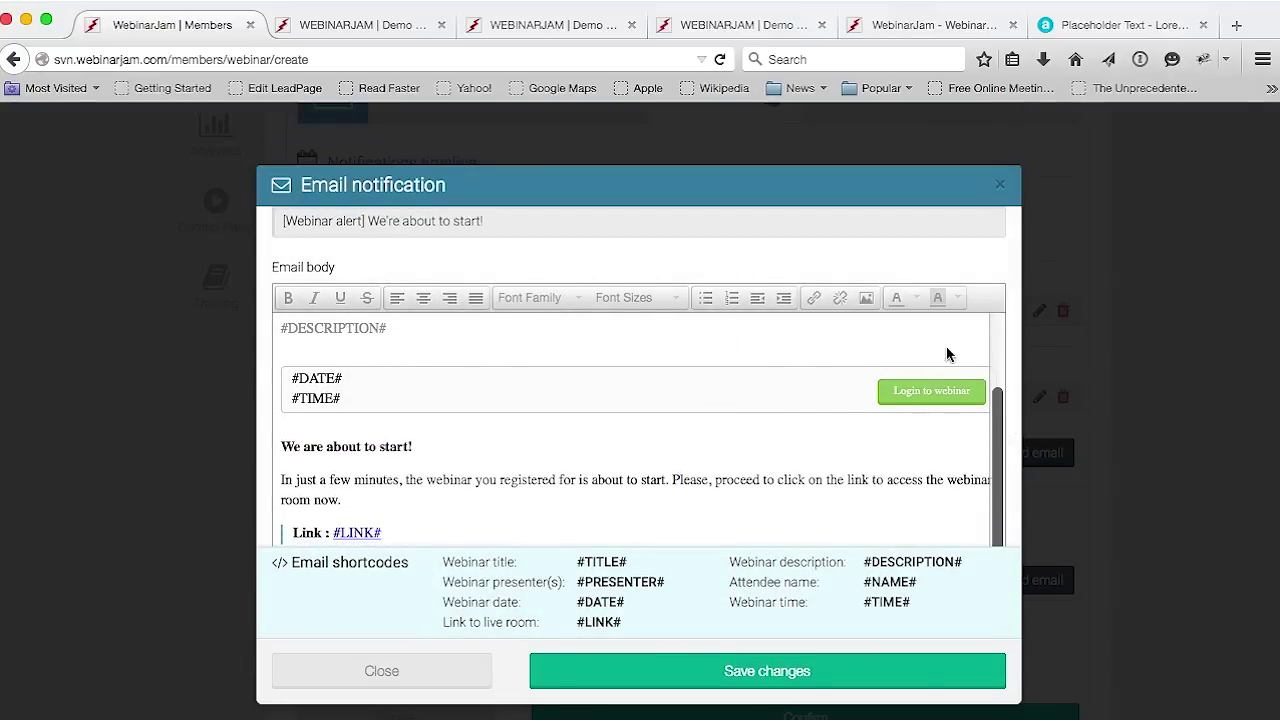
key("Escape")
scroll(737, 594, "down", 3)
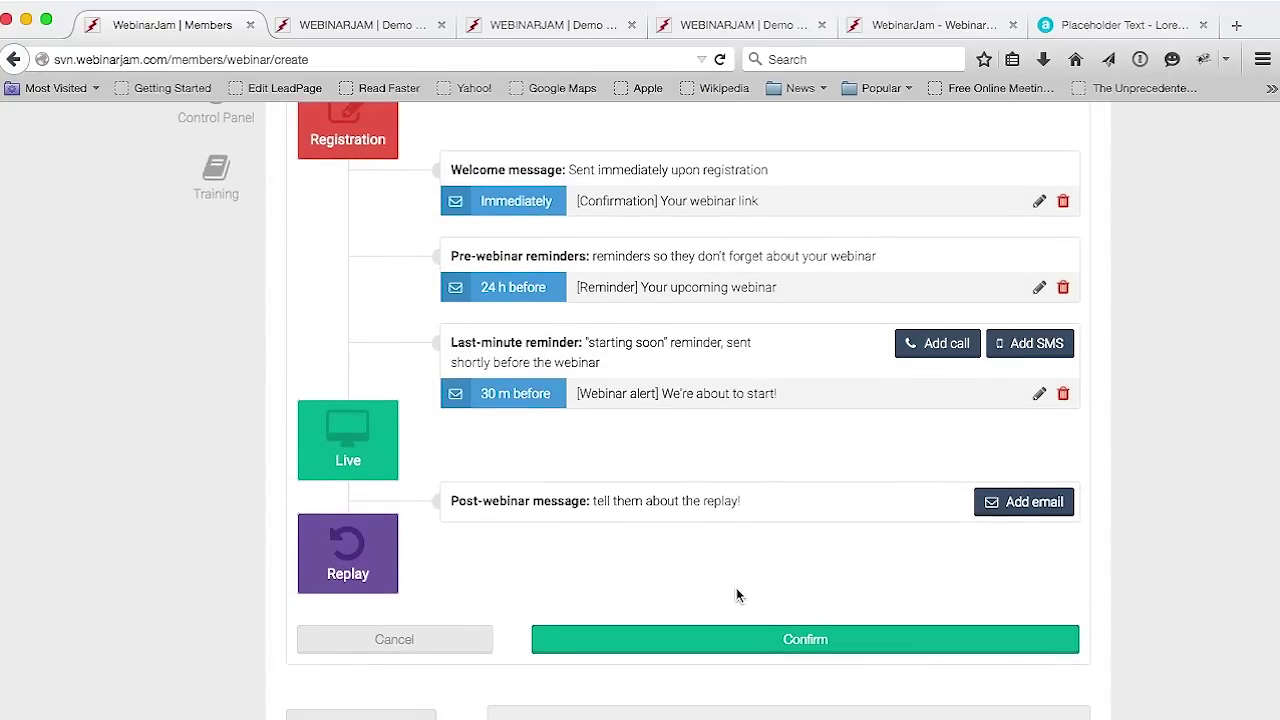
left_click_drag(485, 500, 590, 501)
left_click(637, 517)
Add a post-webinar replay email sent 24 hours after, going to all registrants
left_click(1045, 501)
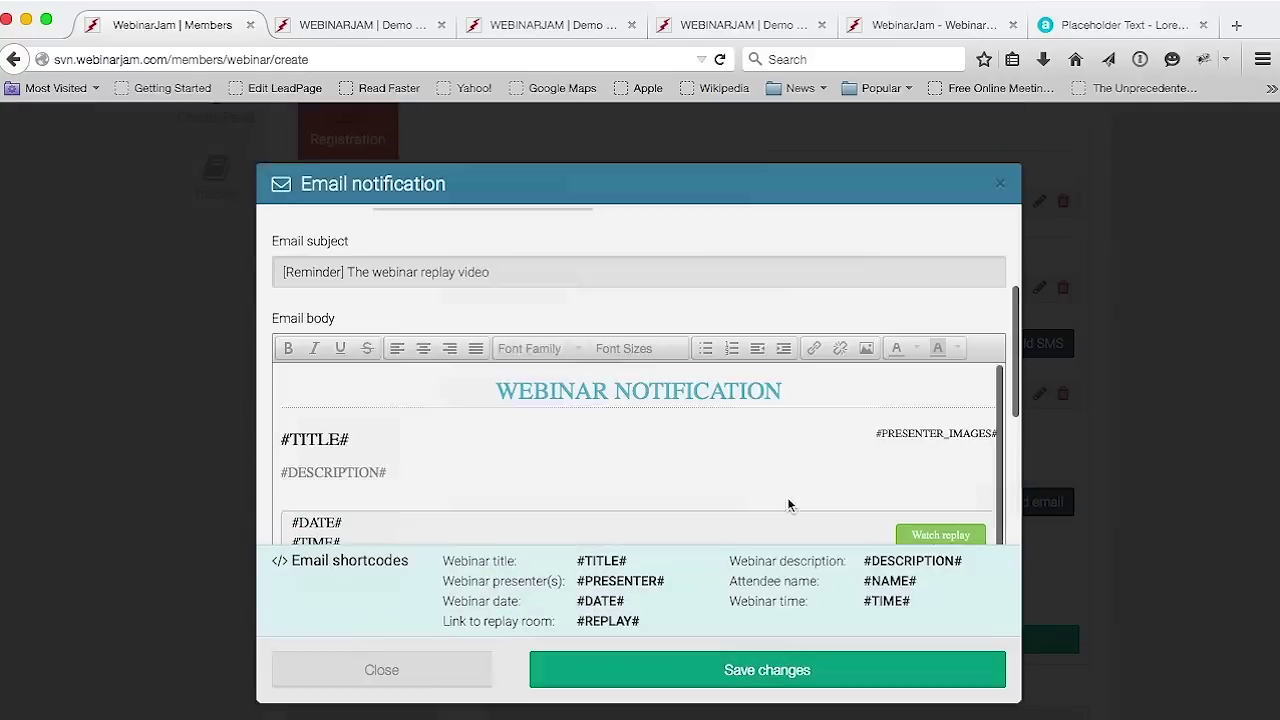
scroll(810, 380, "up", 5)
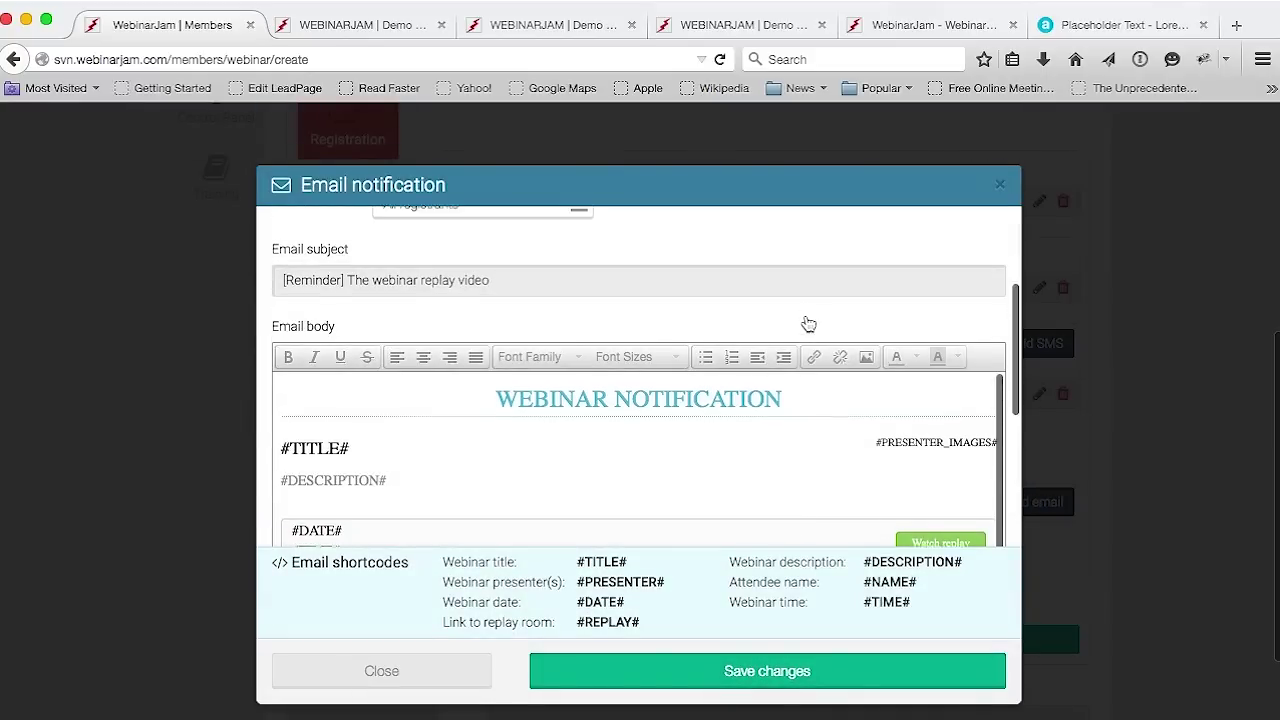
scroll(760, 340, "up", 2)
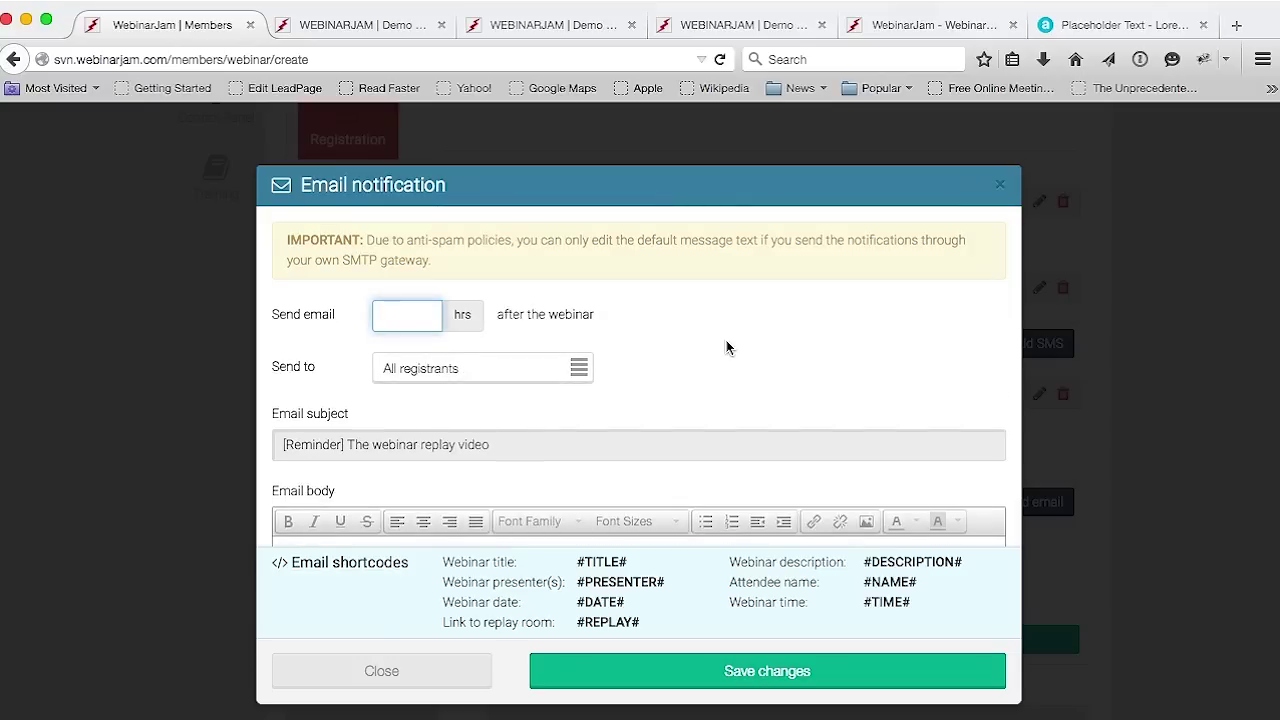
type("24")
left_click(794, 336)
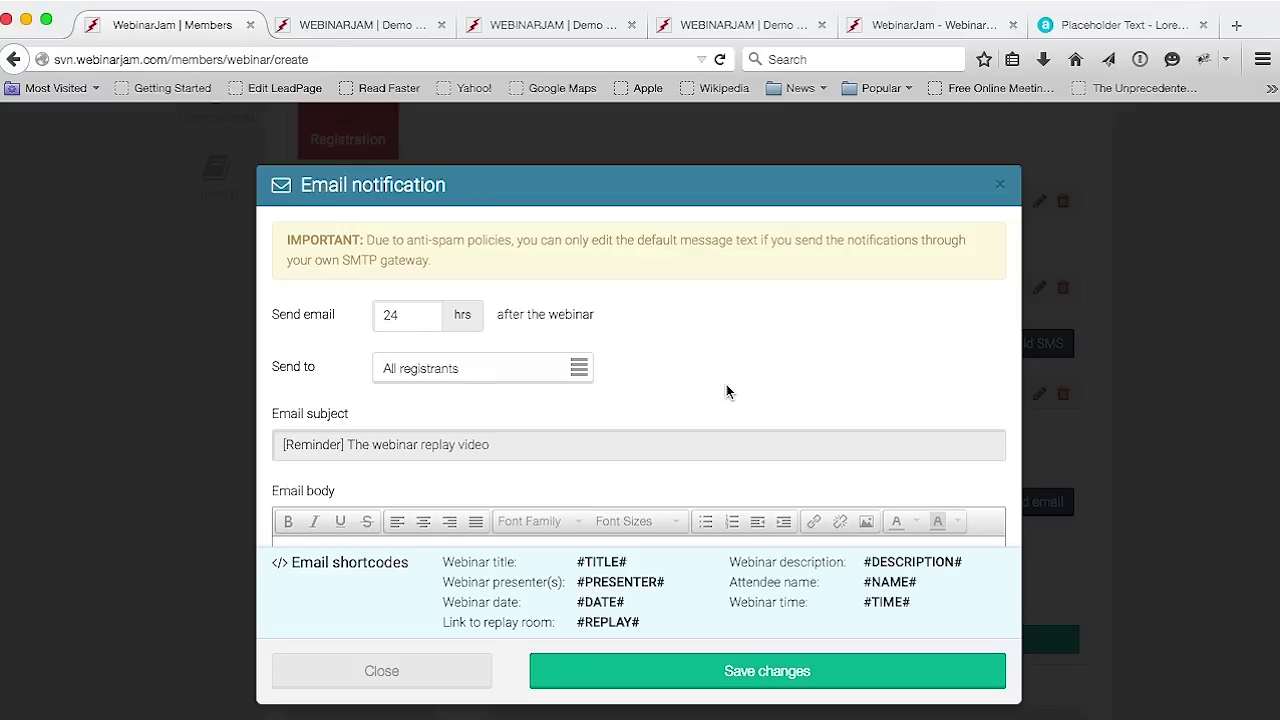
left_click(579, 368)
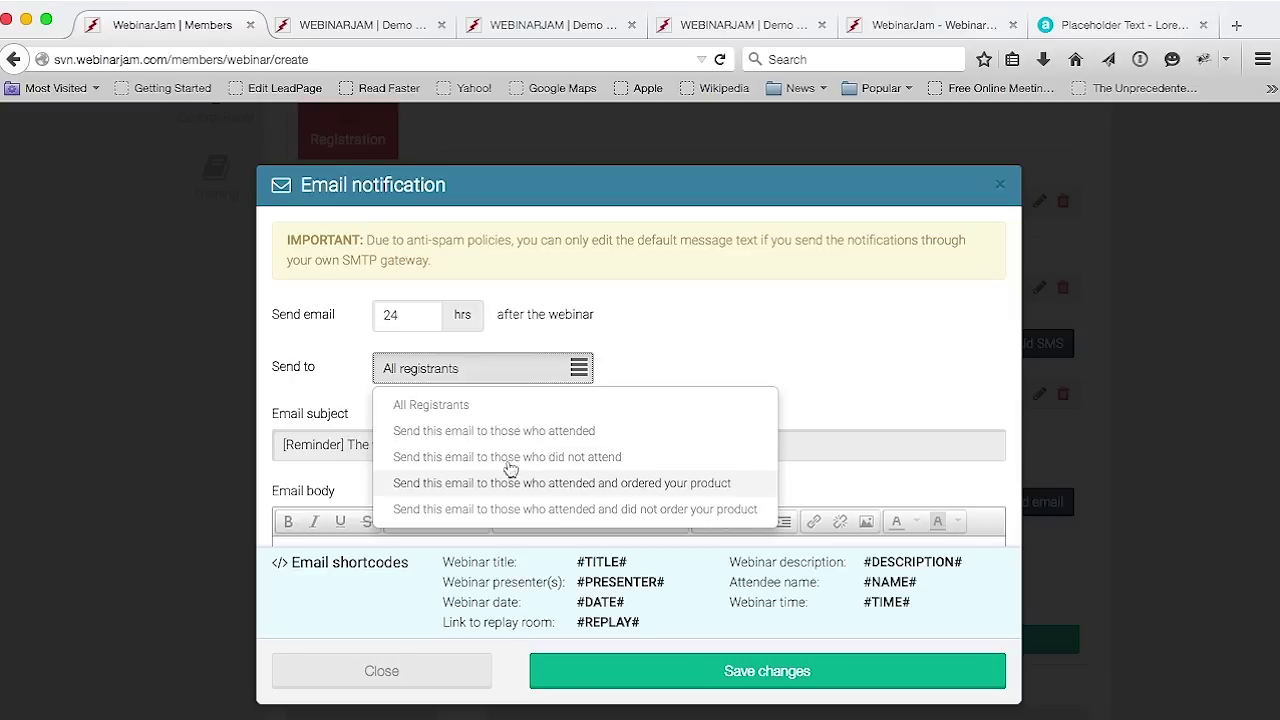
left_click(463, 414)
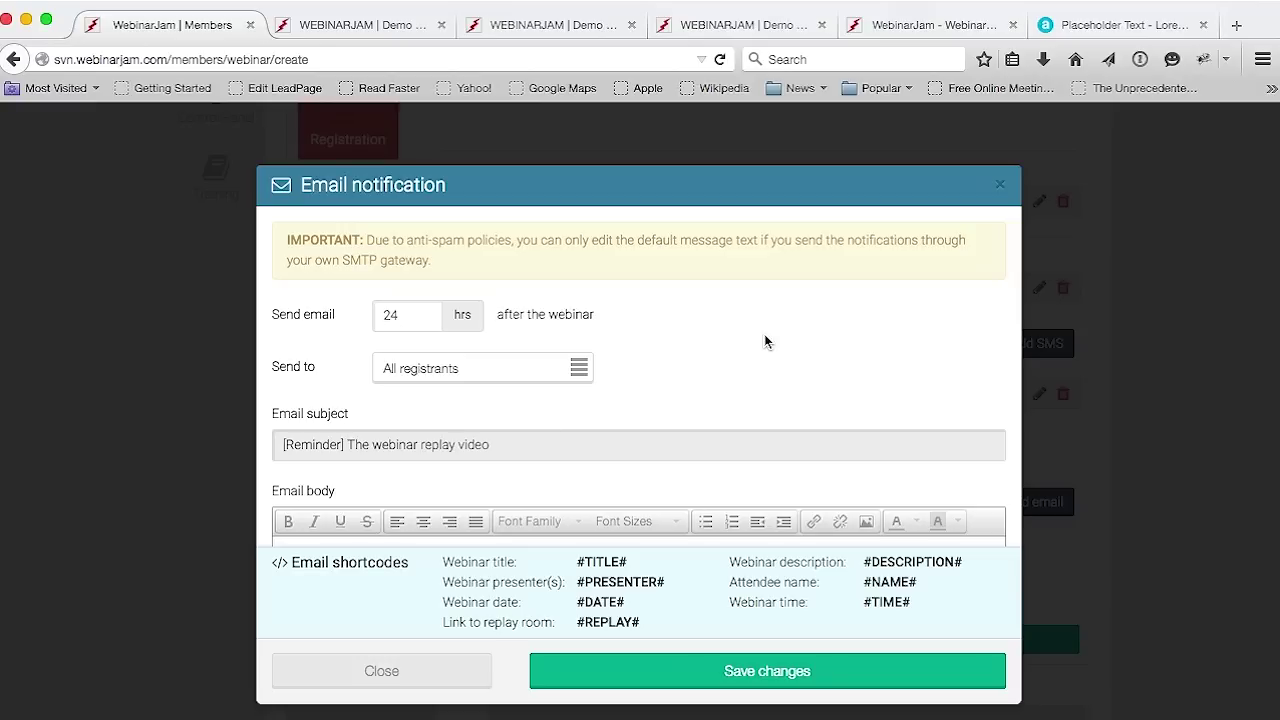
scroll(764, 334, "down", 2)
scroll(762, 343, "down", 5)
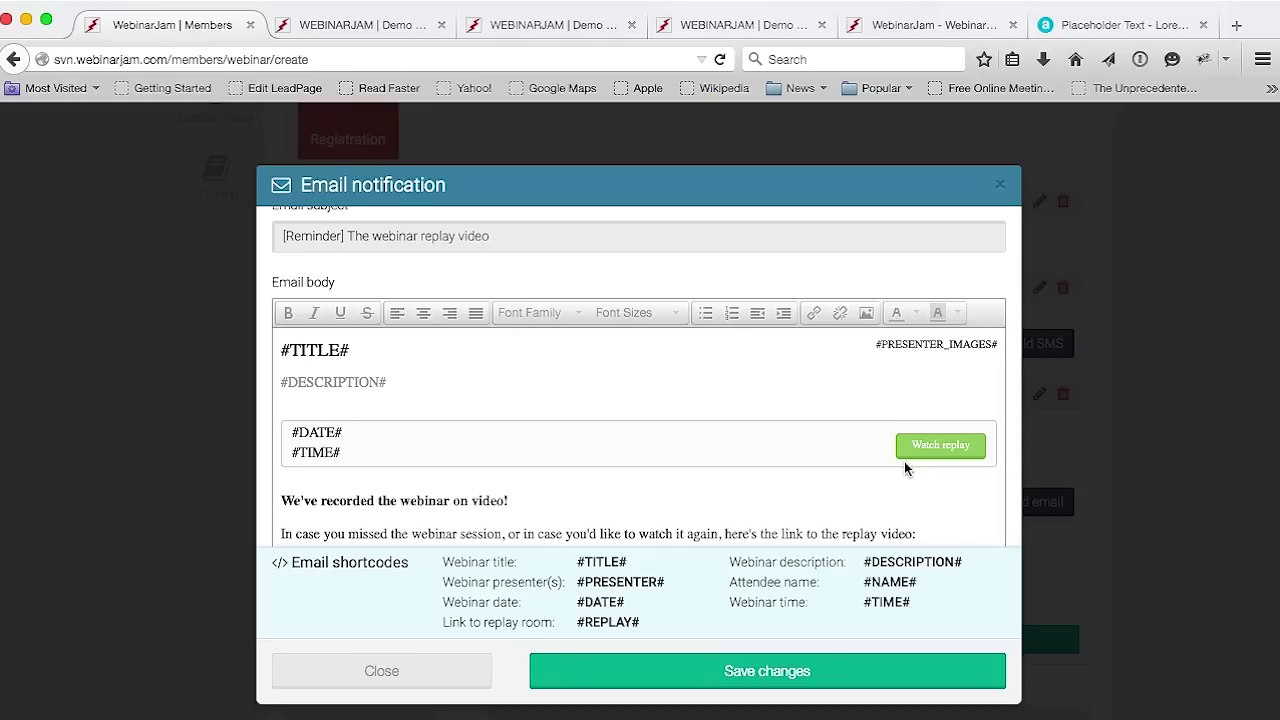
left_click(754, 672)
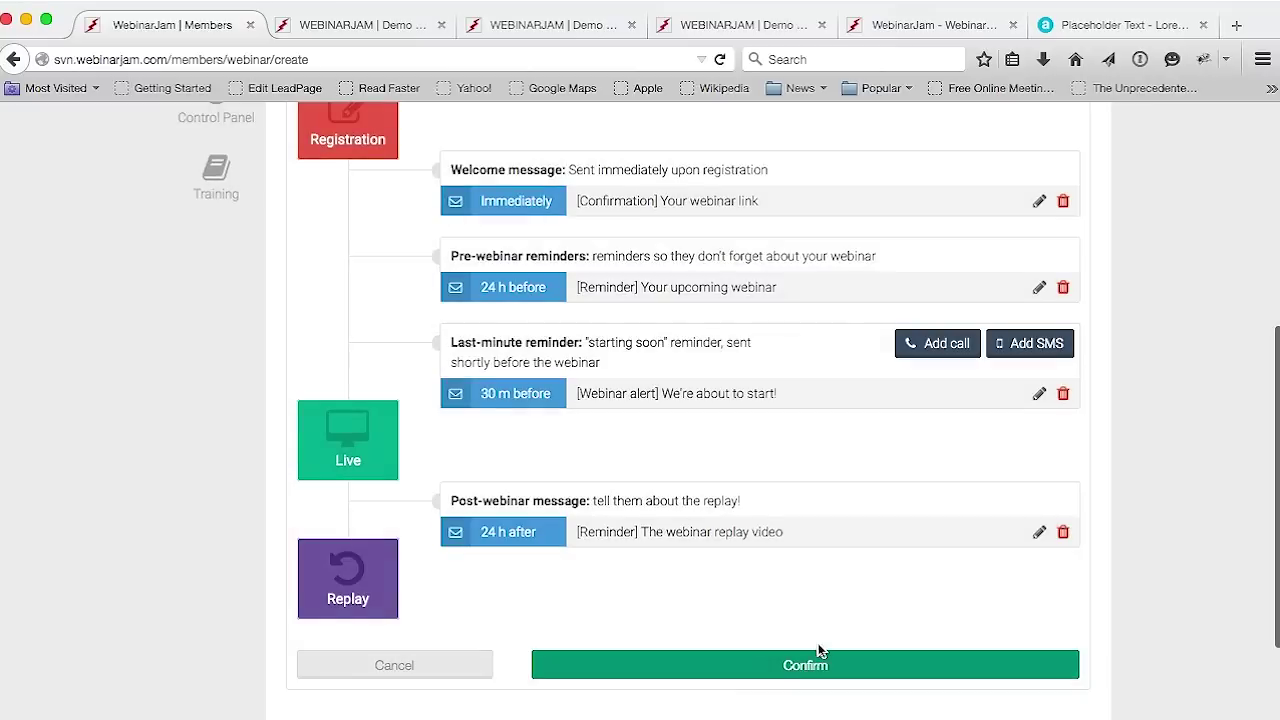
Confirm the four-email notifications timeline as configured
scroll(820, 650, "up", 1)
scroll(819, 650, "up", 2)
scroll(819, 650, "down", 2)
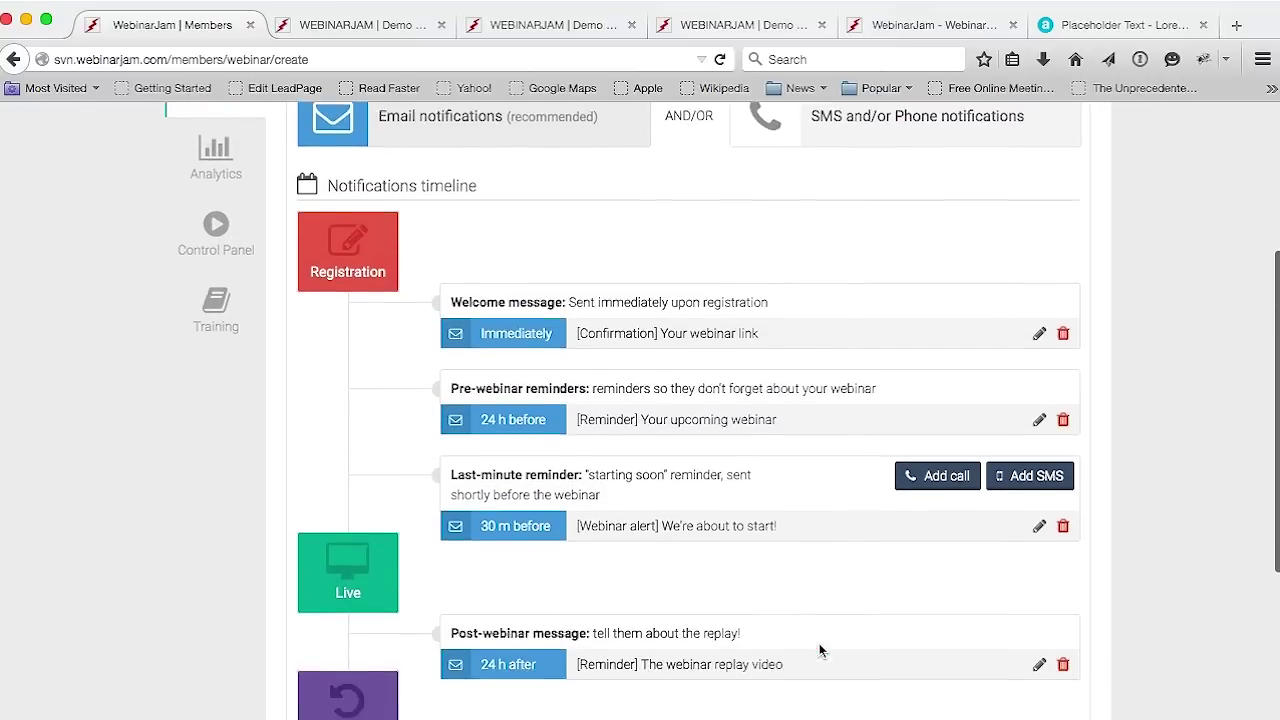
scroll(819, 650, "down", 3)
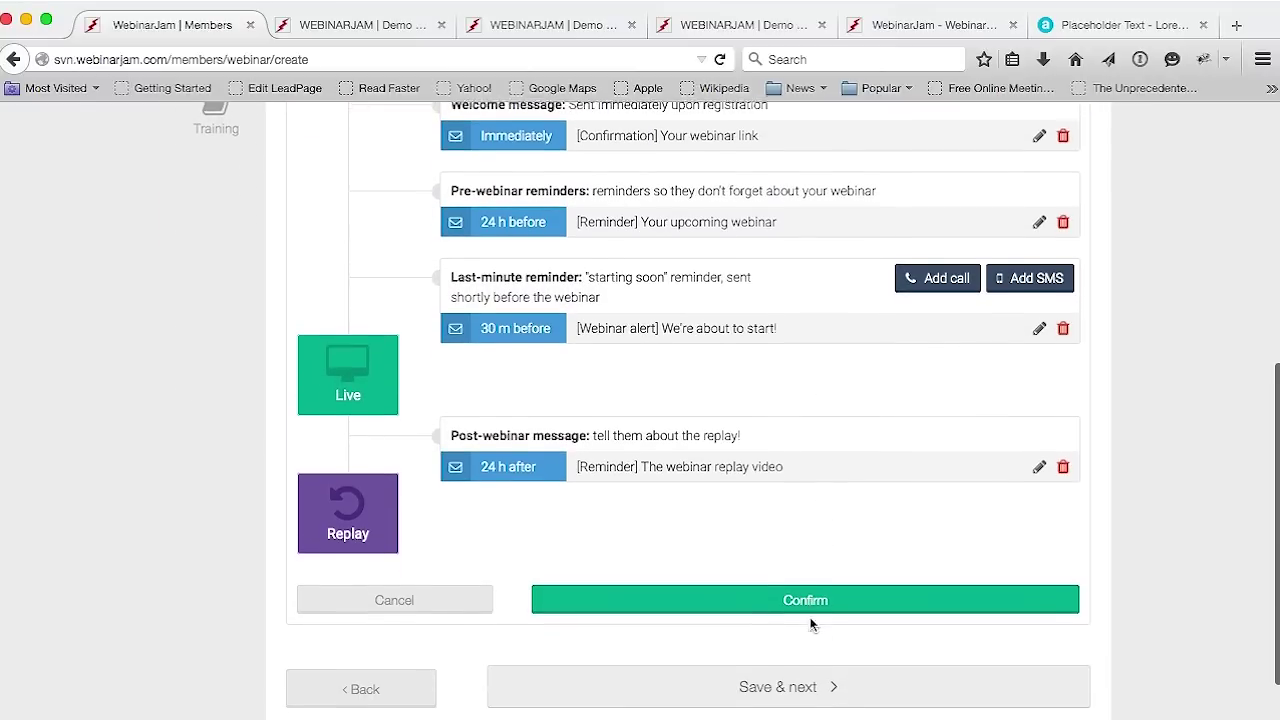
left_click(808, 606)
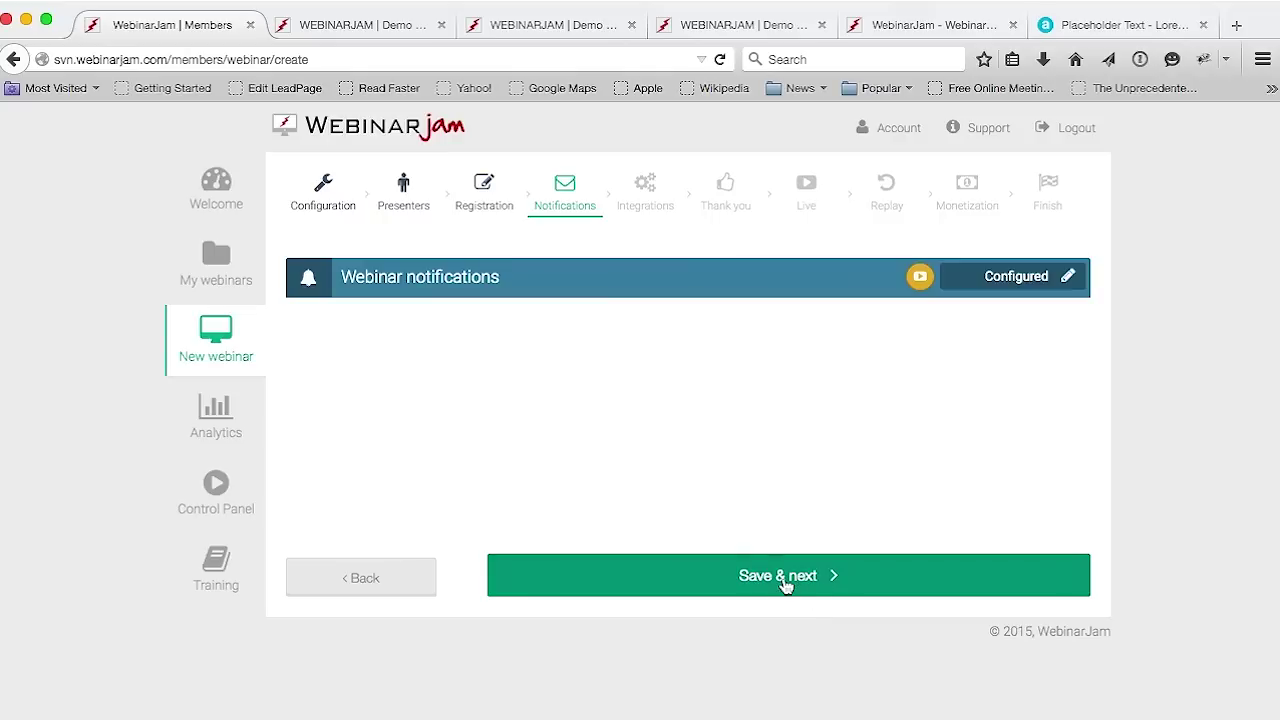
Skip the autoresponder, API and 3rd party tracking integrations and advance to the Thank you step
left_click(785, 580)
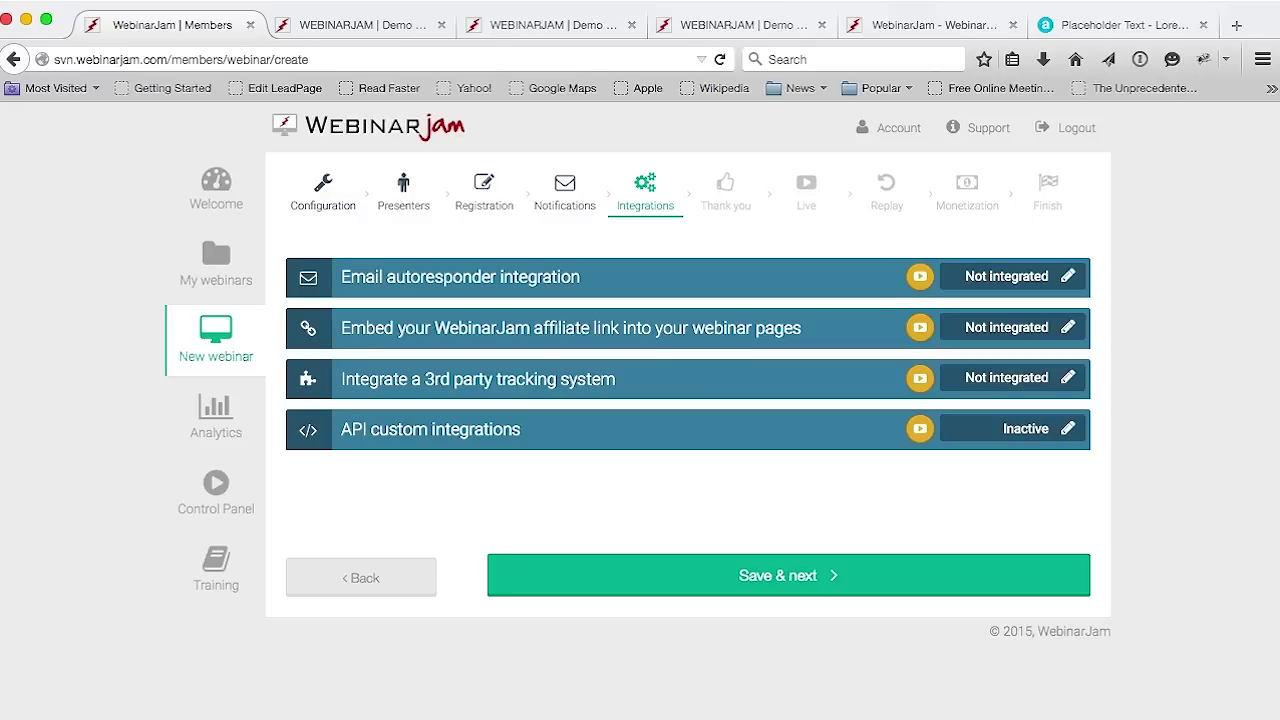
left_click(1068, 278)
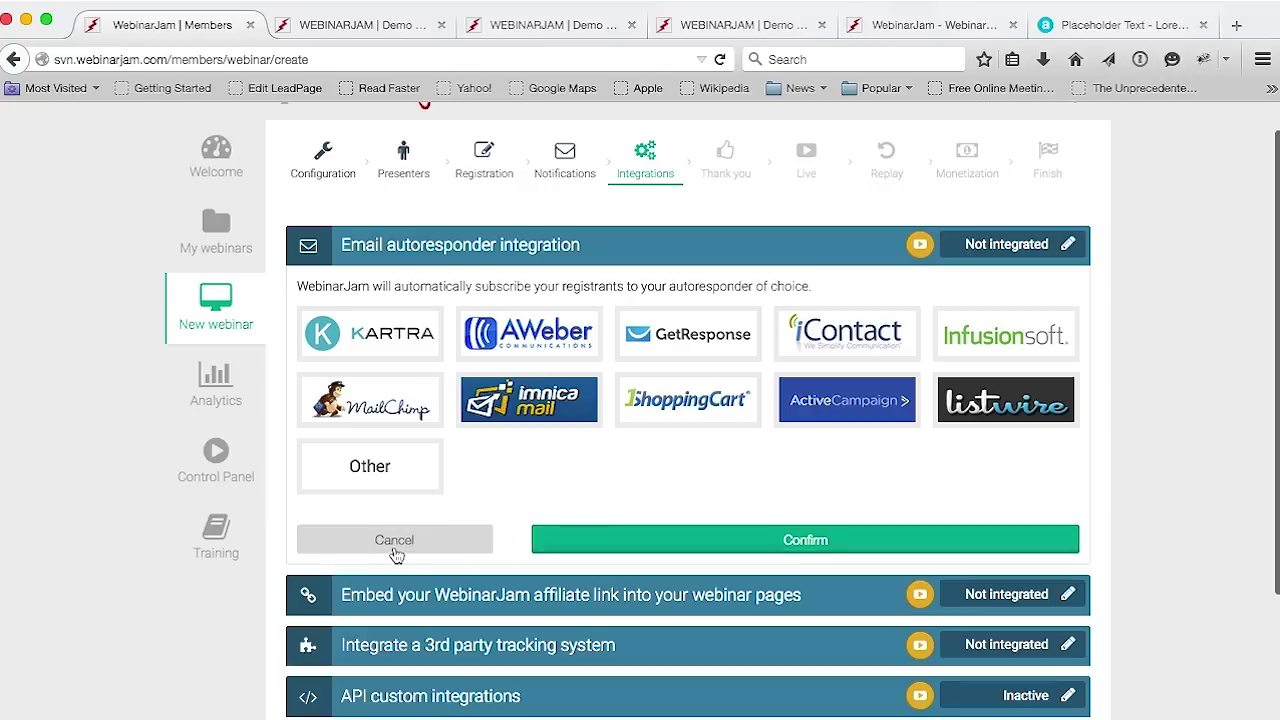
left_click(392, 550)
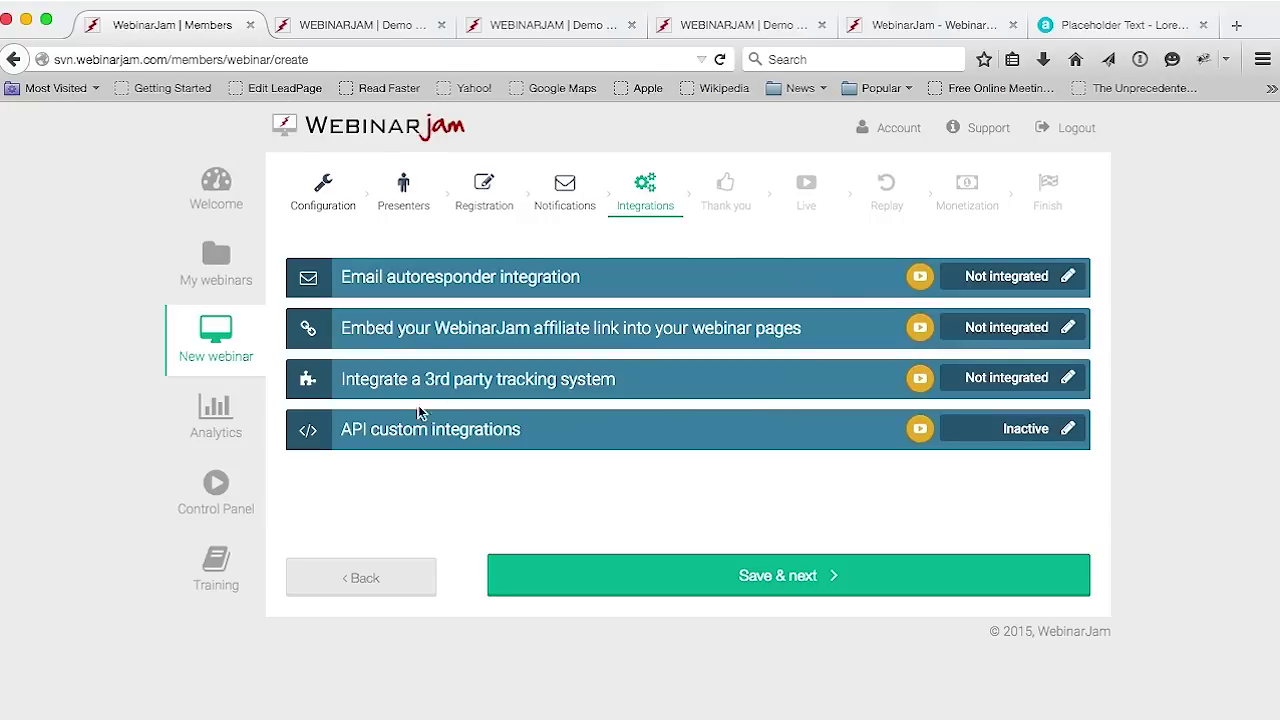
left_click(1068, 430)
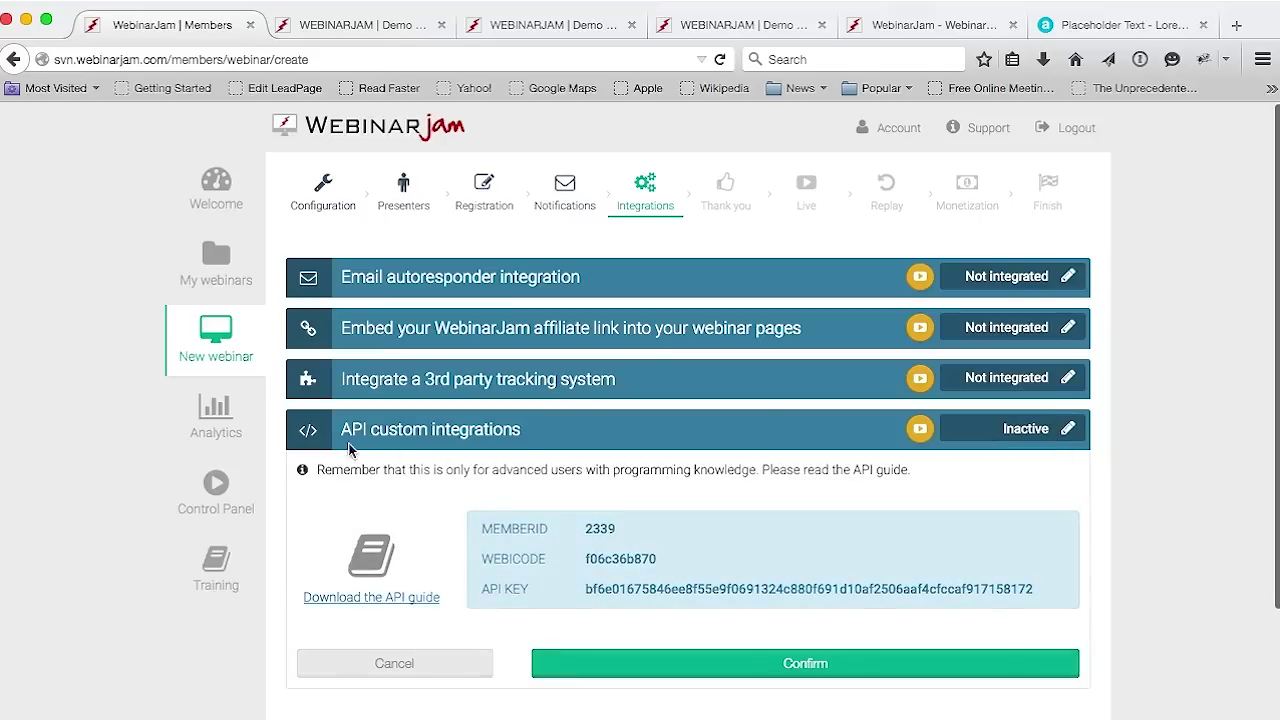
left_click(476, 656)
left_click(1068, 378)
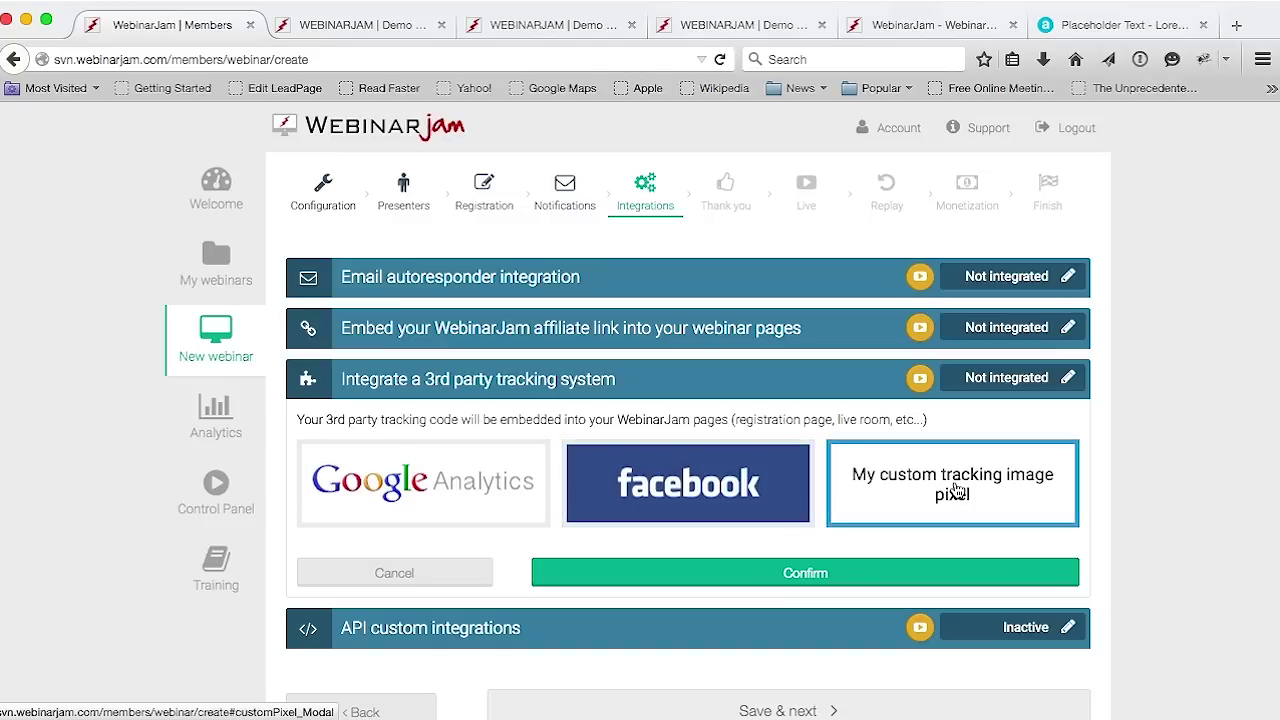
left_click(415, 575)
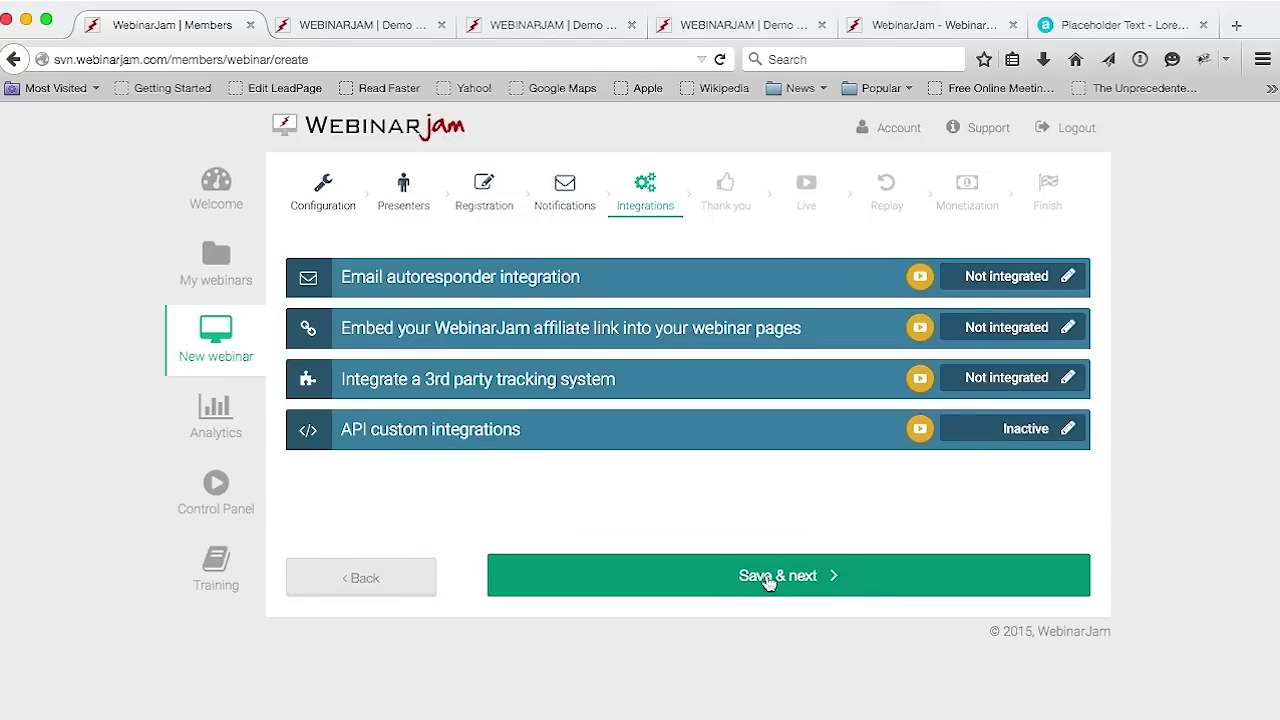
left_click(734, 577)
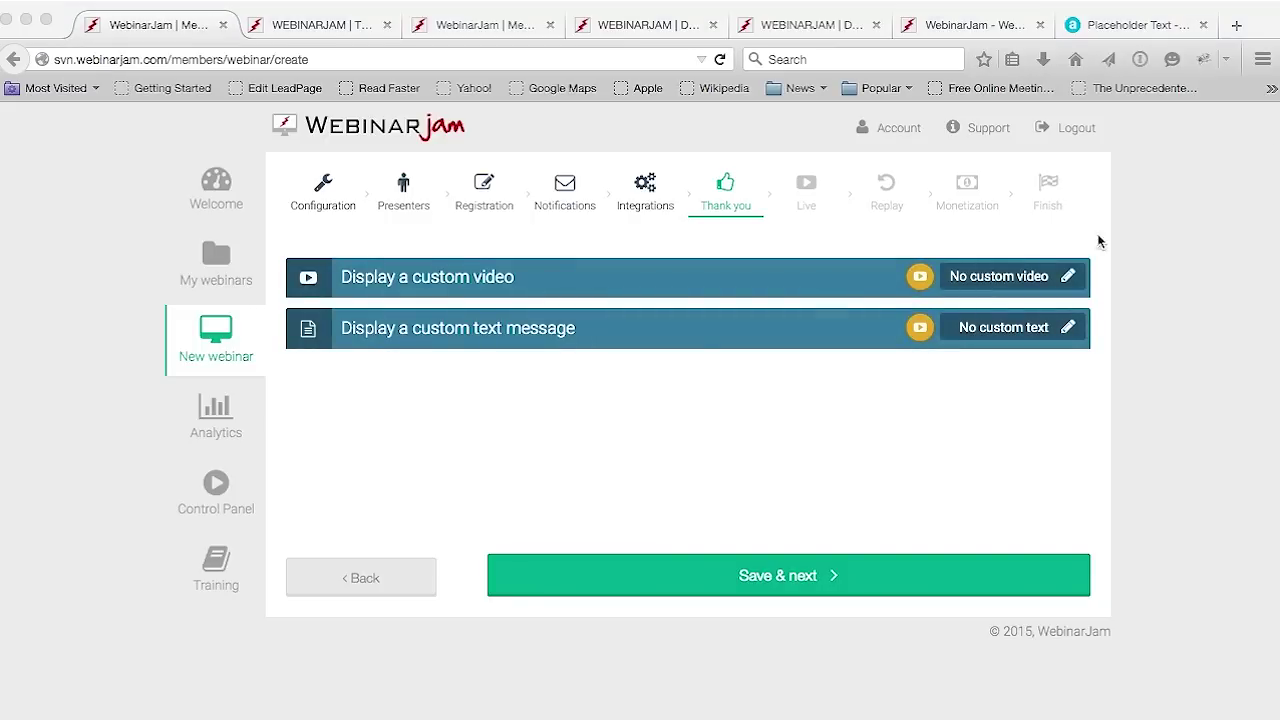
Review the Thank you step's custom video and custom text options, leaving both off
left_click(520, 280)
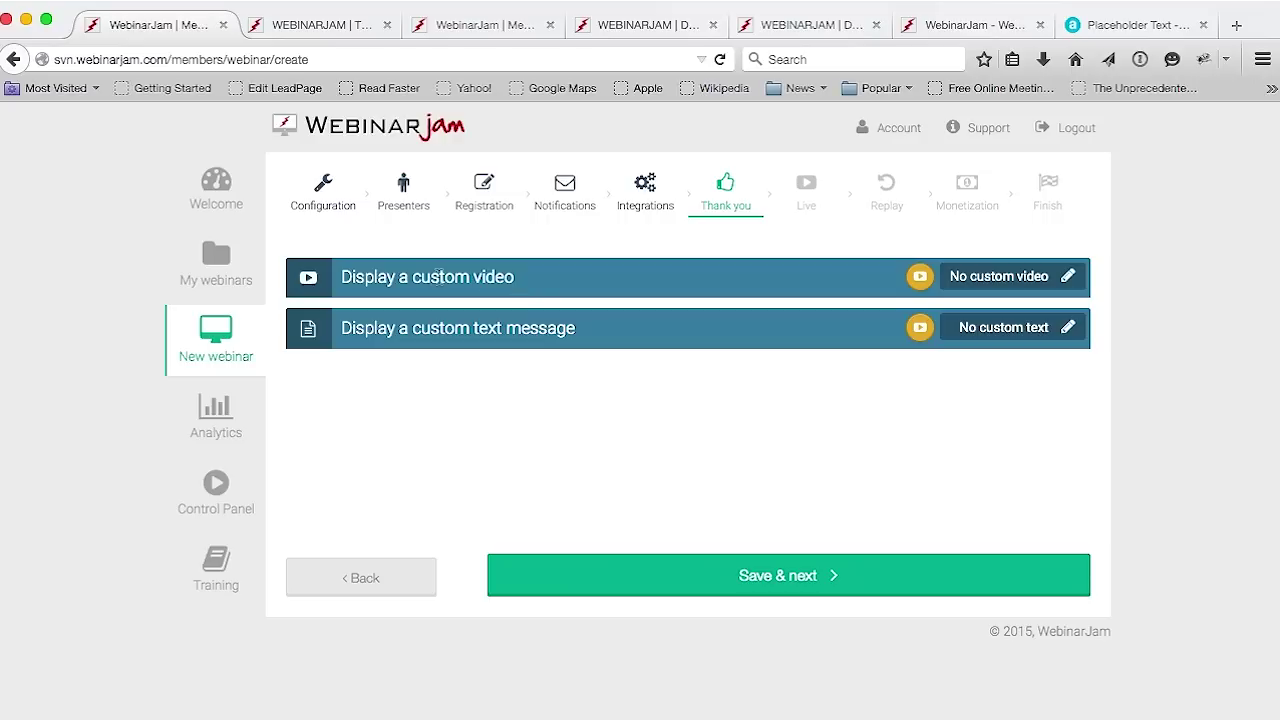
left_click_drag(409, 279, 516, 279)
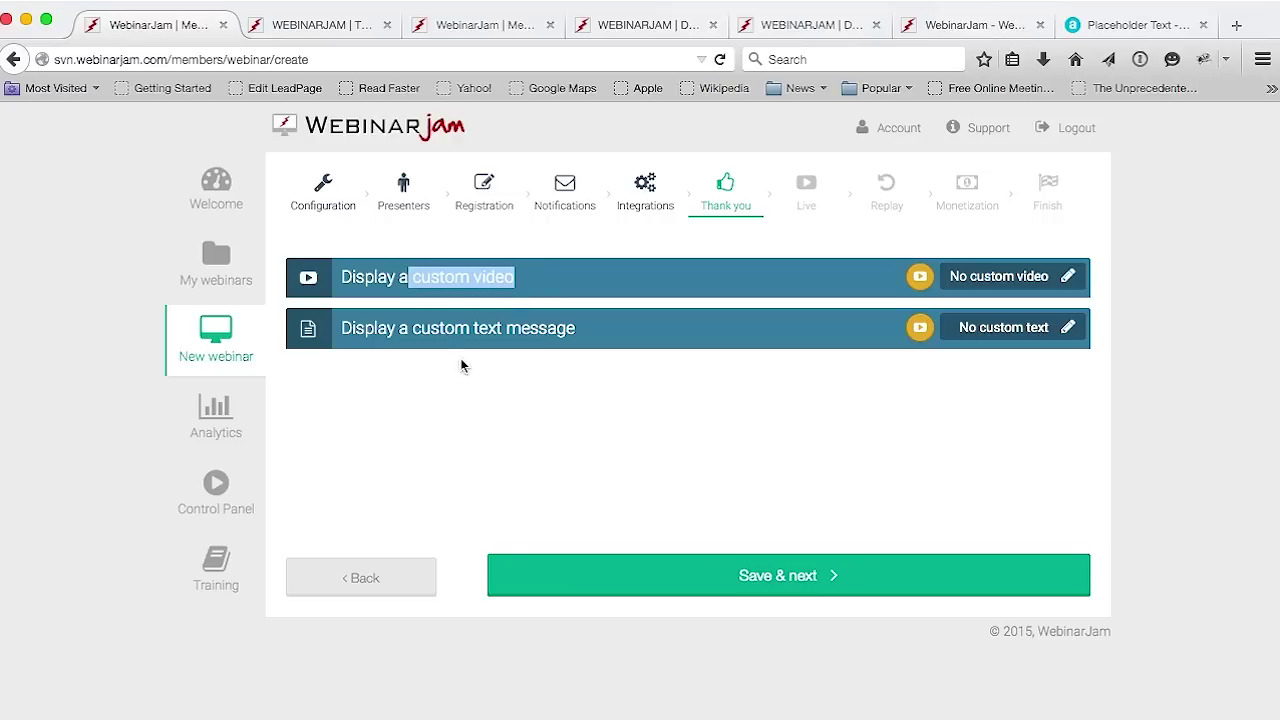
left_click(420, 332)
left_click_drag(414, 328, 576, 328)
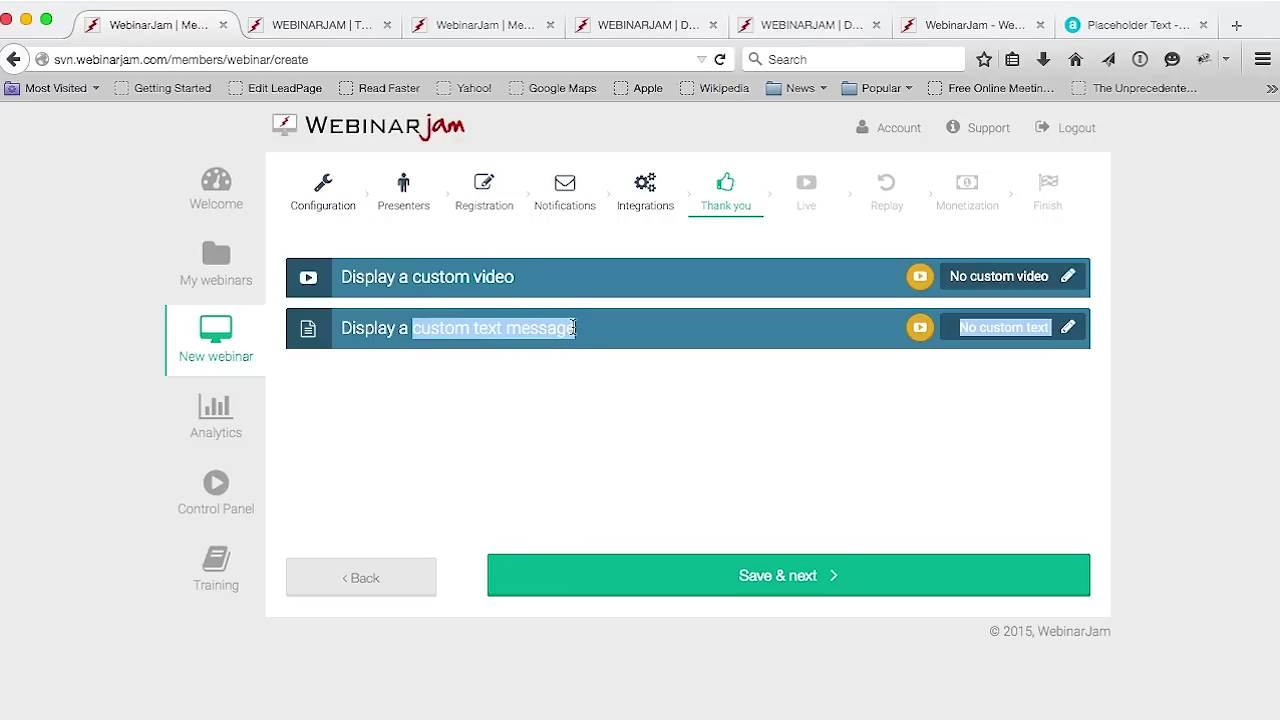
Check the attendee's registration thank-you page, then save the Thank you step to reach Live
left_click(320, 30)
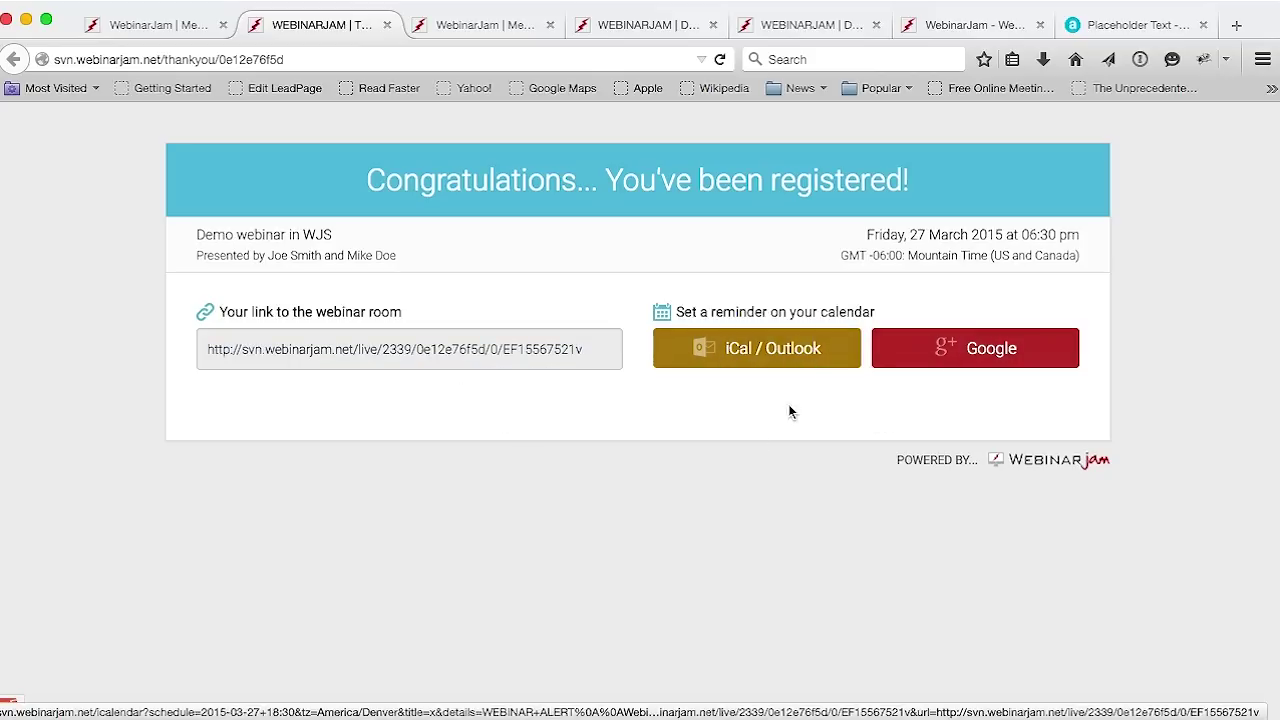
left_click(172, 28)
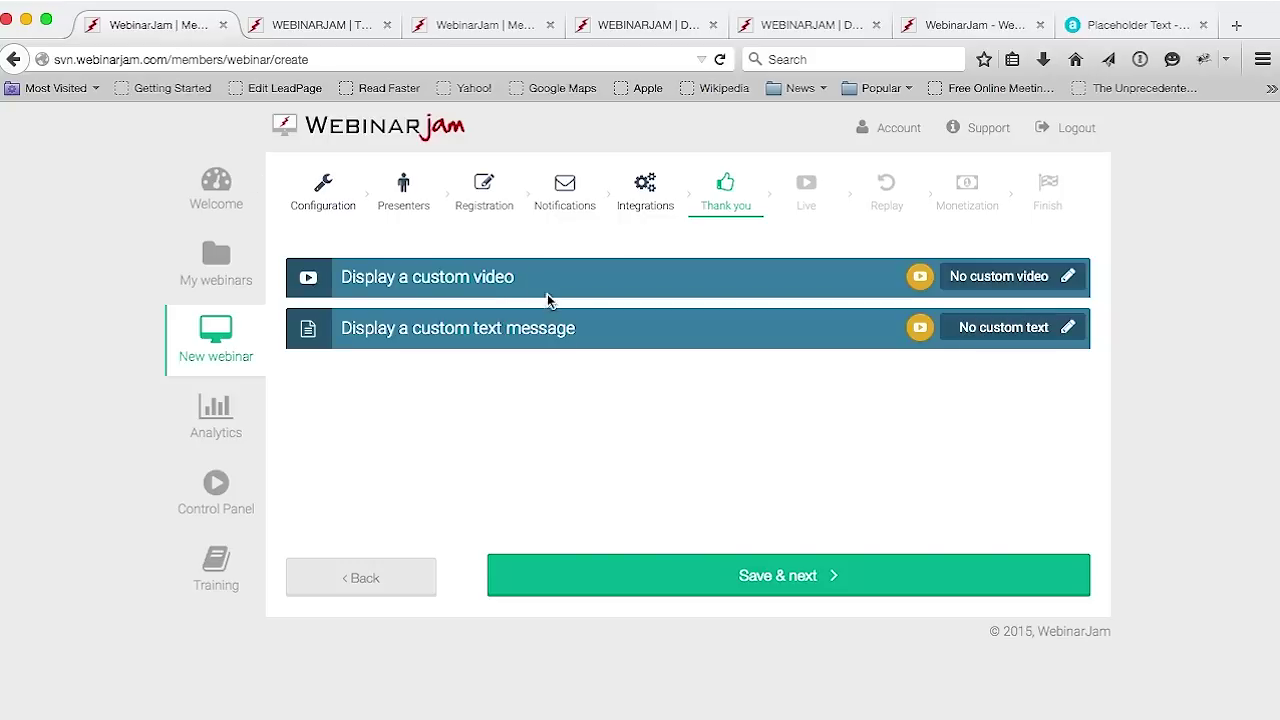
left_click(323, 28)
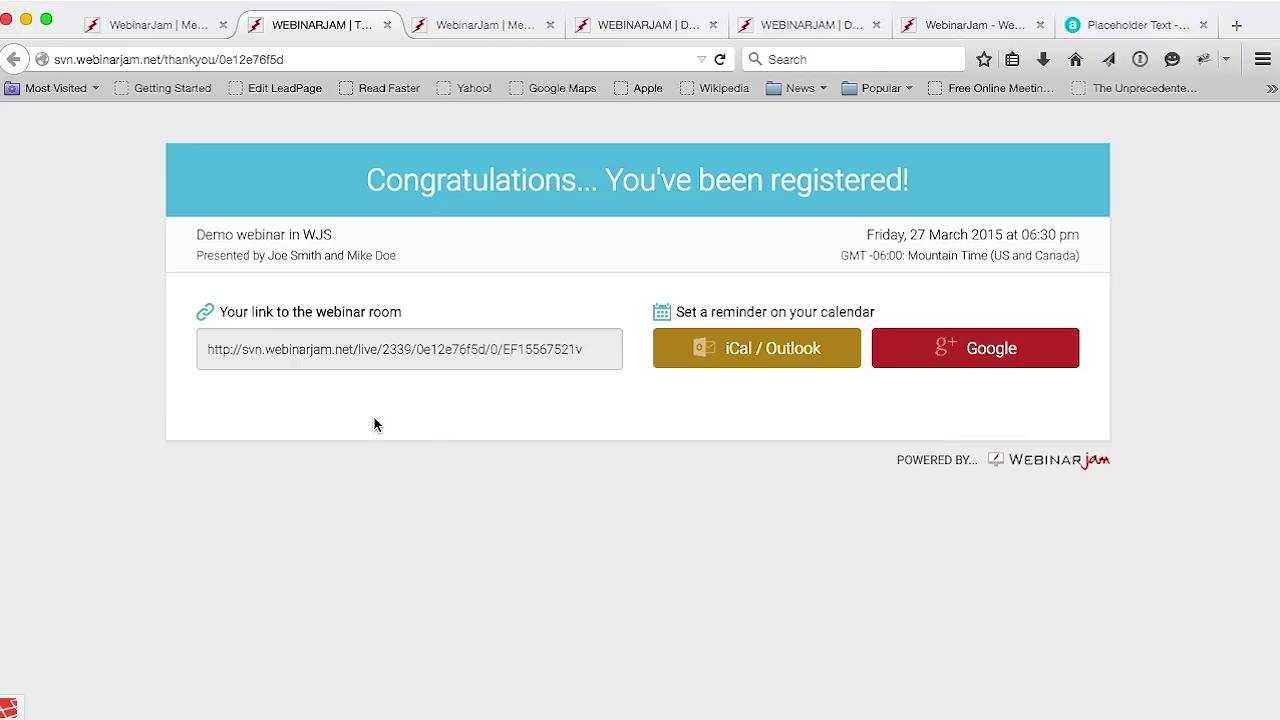
left_click(165, 25)
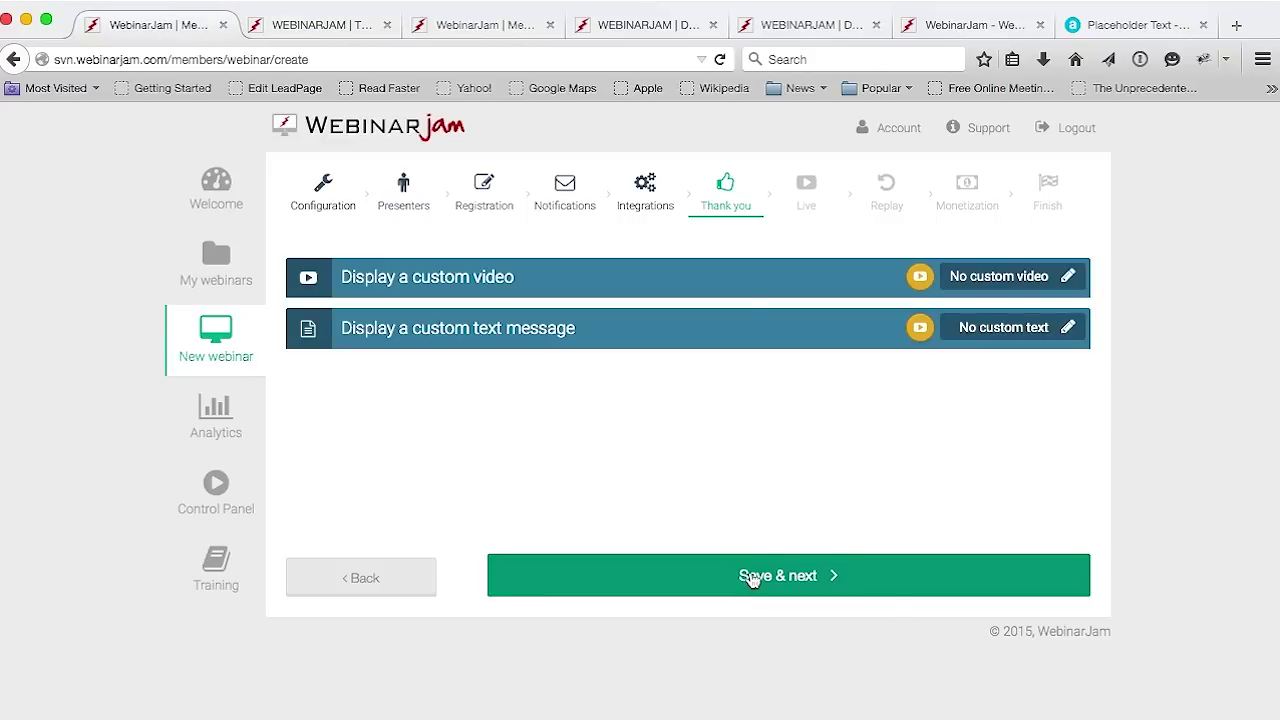
left_click(752, 578)
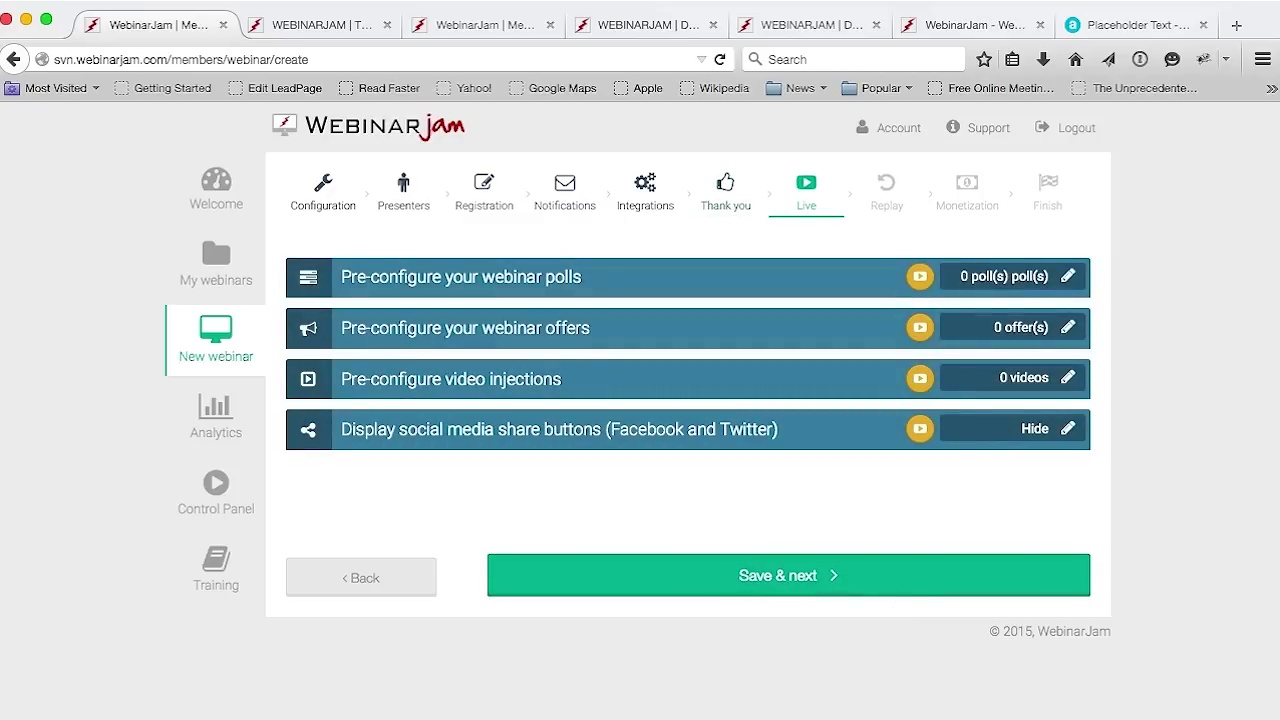
left_click_drag(585, 277, 482, 277)
Create a new poll with question 'dfgdgr' and options 'gergreg' and 'ergerger'
left_click(585, 276)
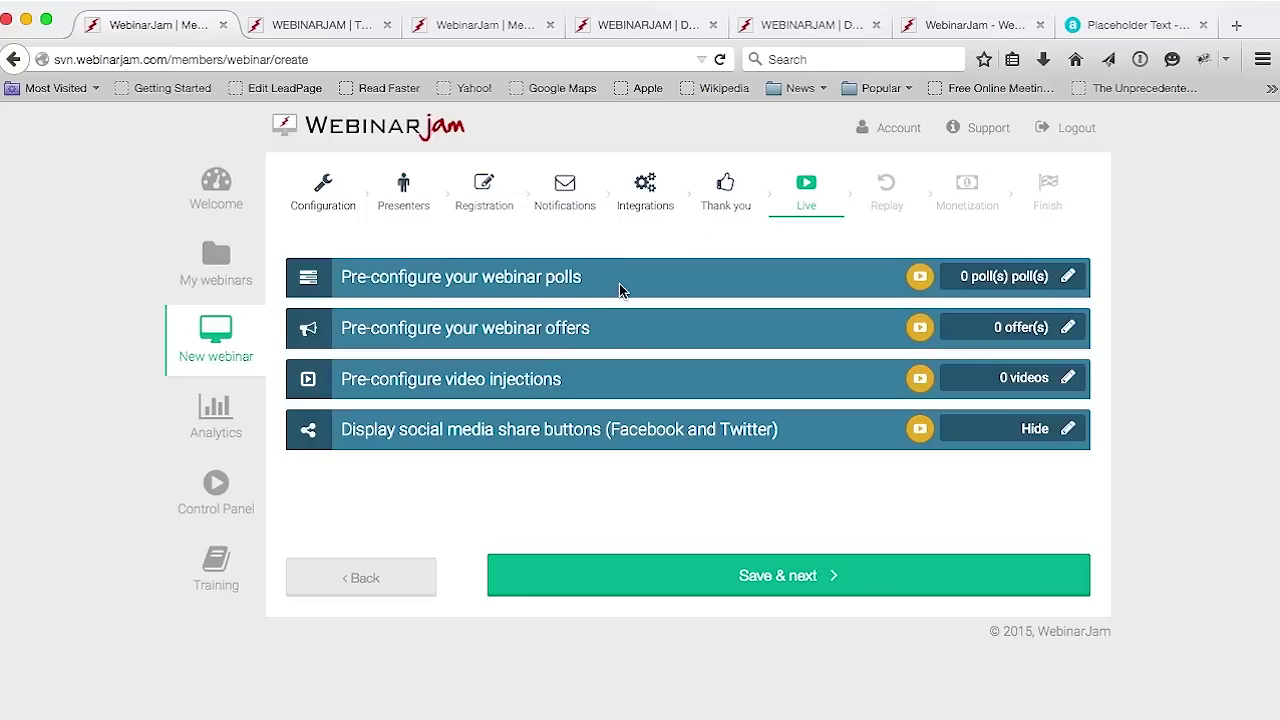
left_click(1067, 277)
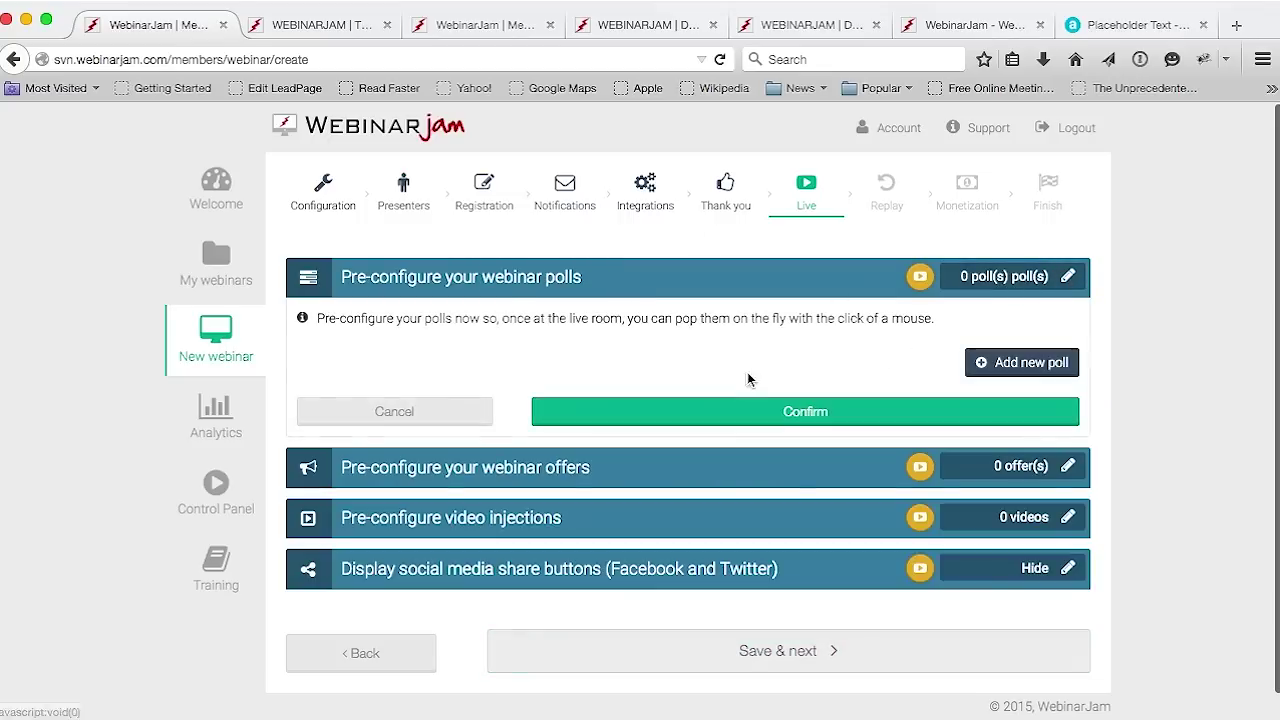
left_click(1007, 360)
left_click(689, 252)
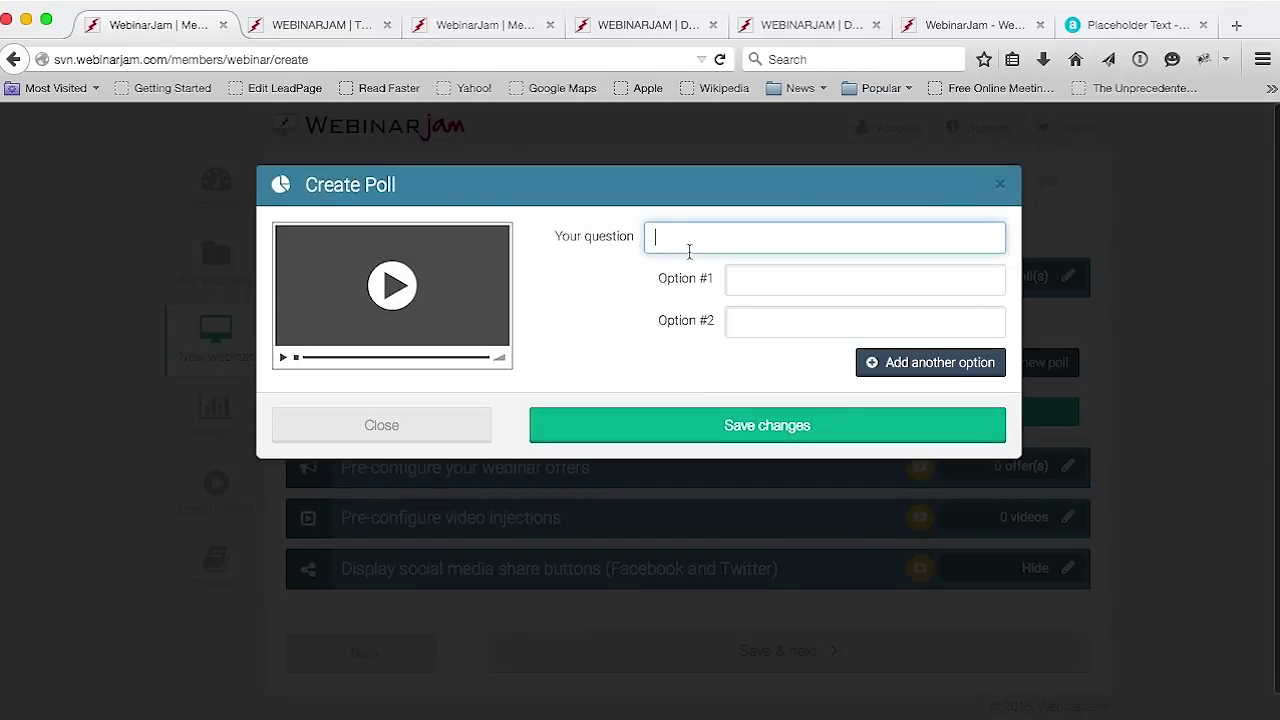
type("dfgdgr")
left_click(791, 274)
type("gergreg")
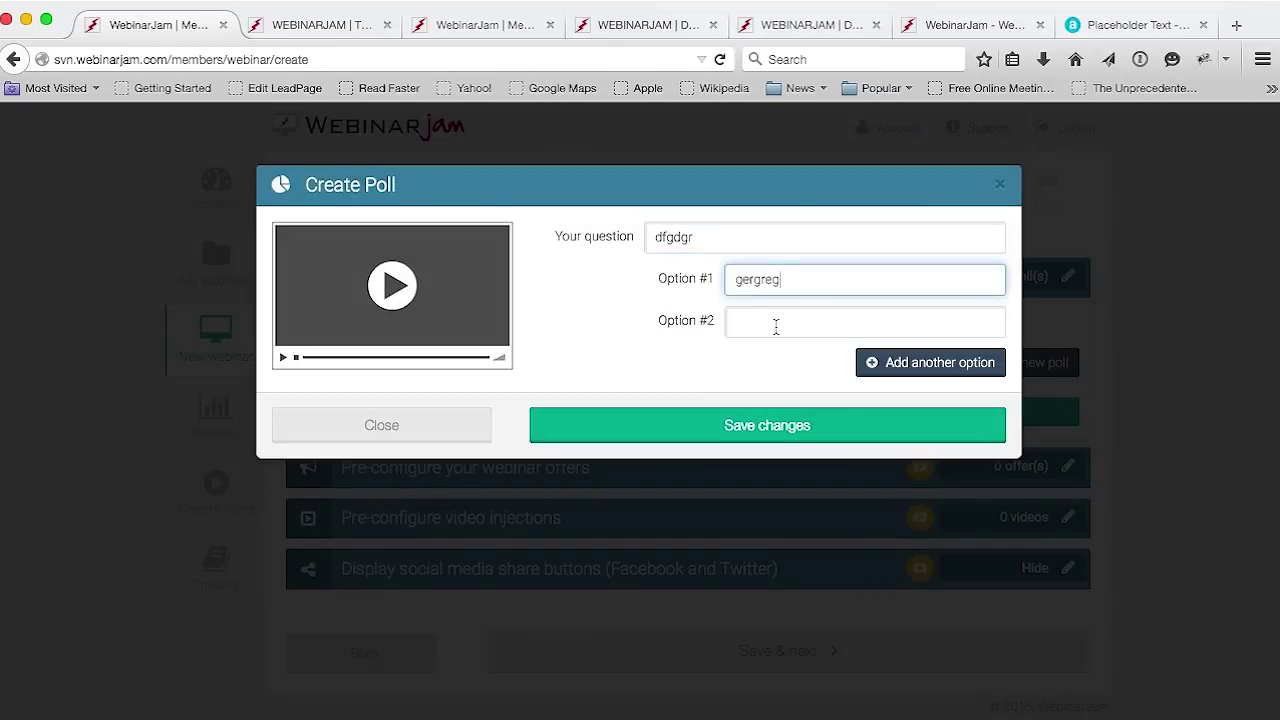
left_click(774, 326)
type("ergerger")
Add a third option 'ergerger', then save and confirm the poll
left_click(935, 366)
left_click(886, 365)
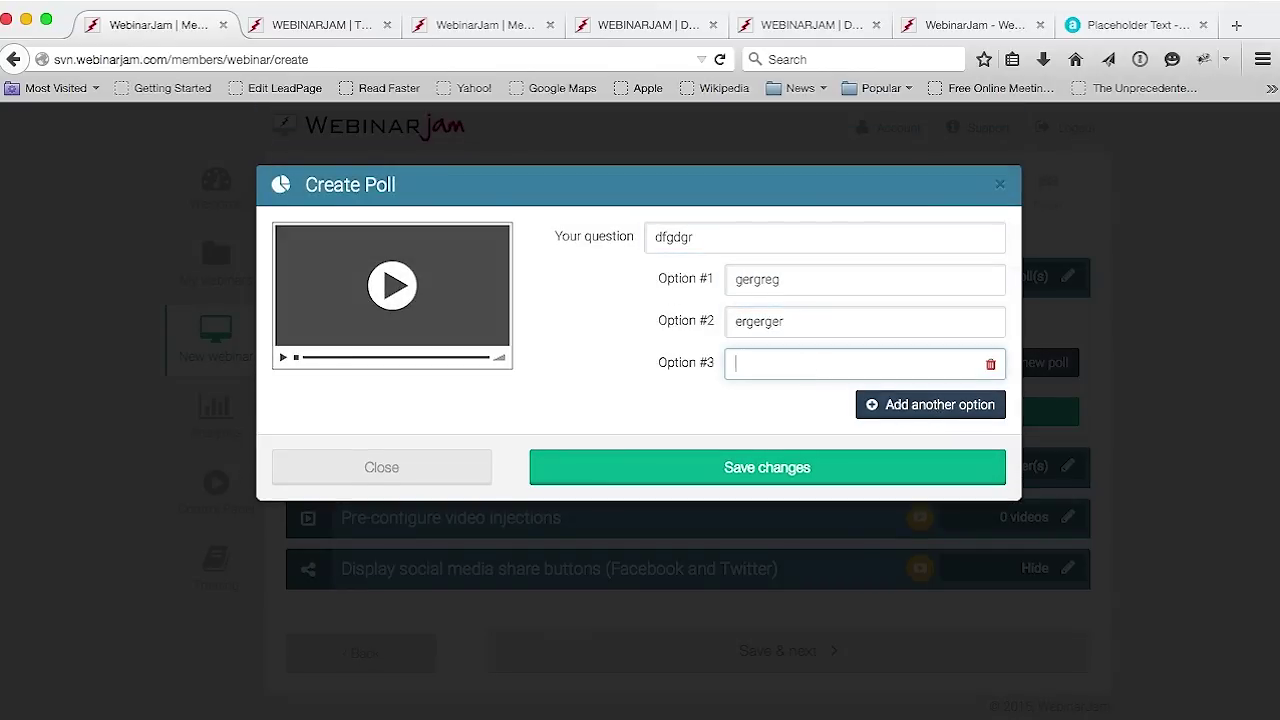
type("ergerger")
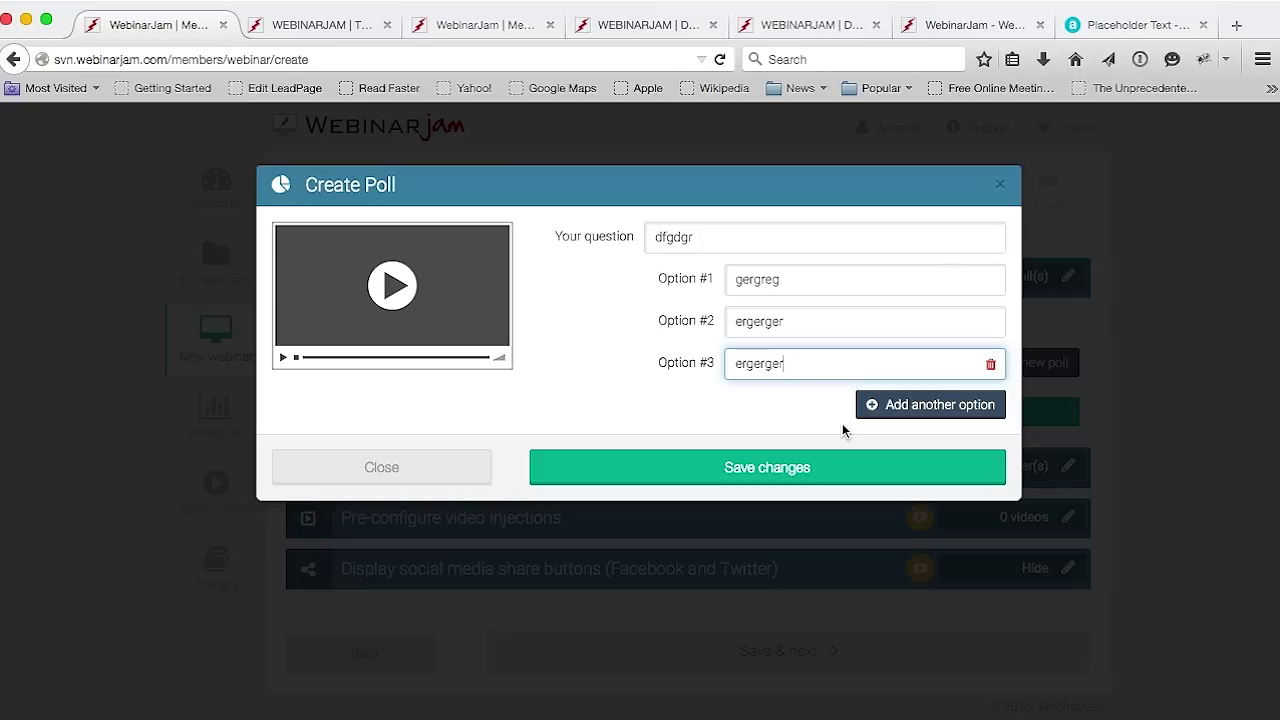
left_click(789, 469)
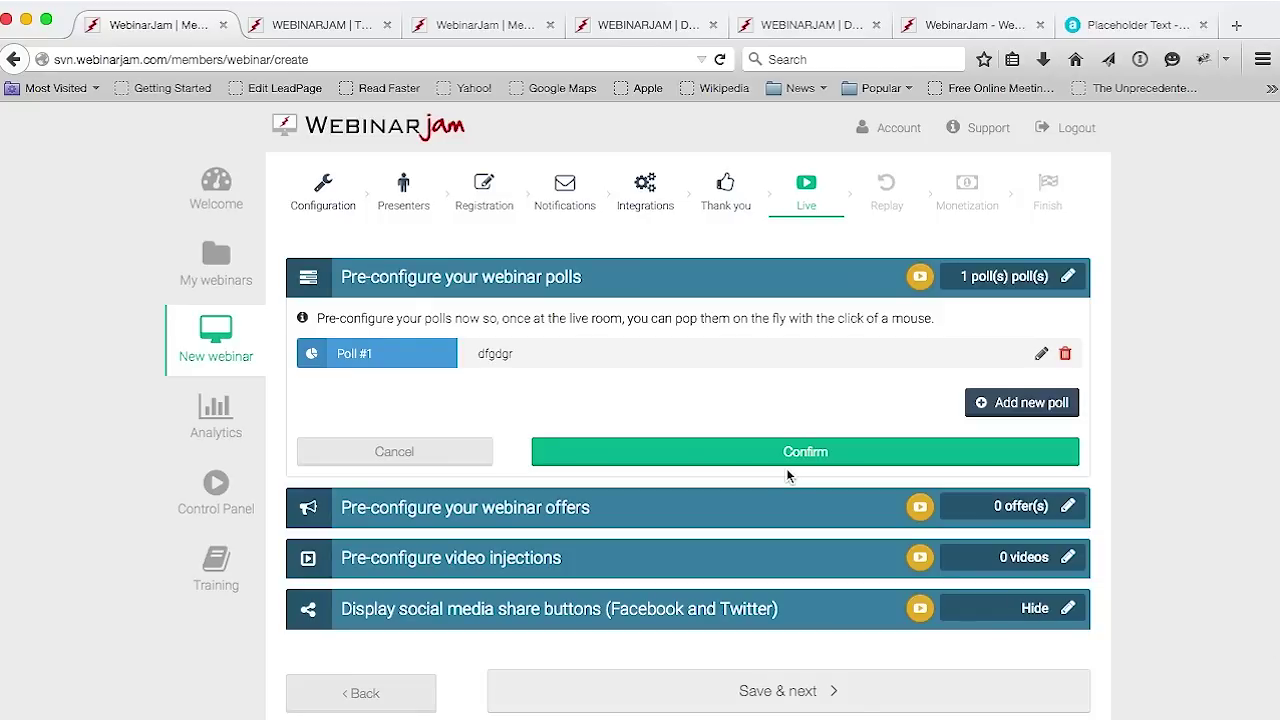
left_click(787, 468)
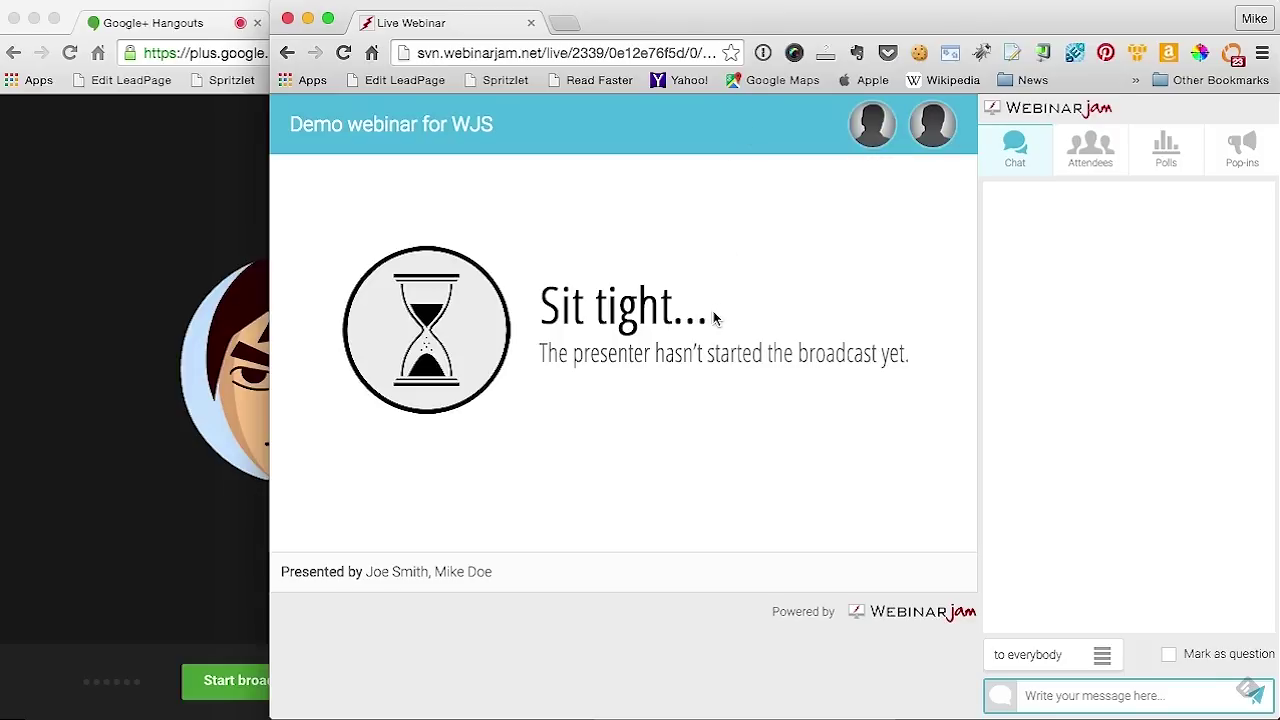
Check the attendee view, then load and start the 'What is your favorite dish?' poll
left_click(190, 22)
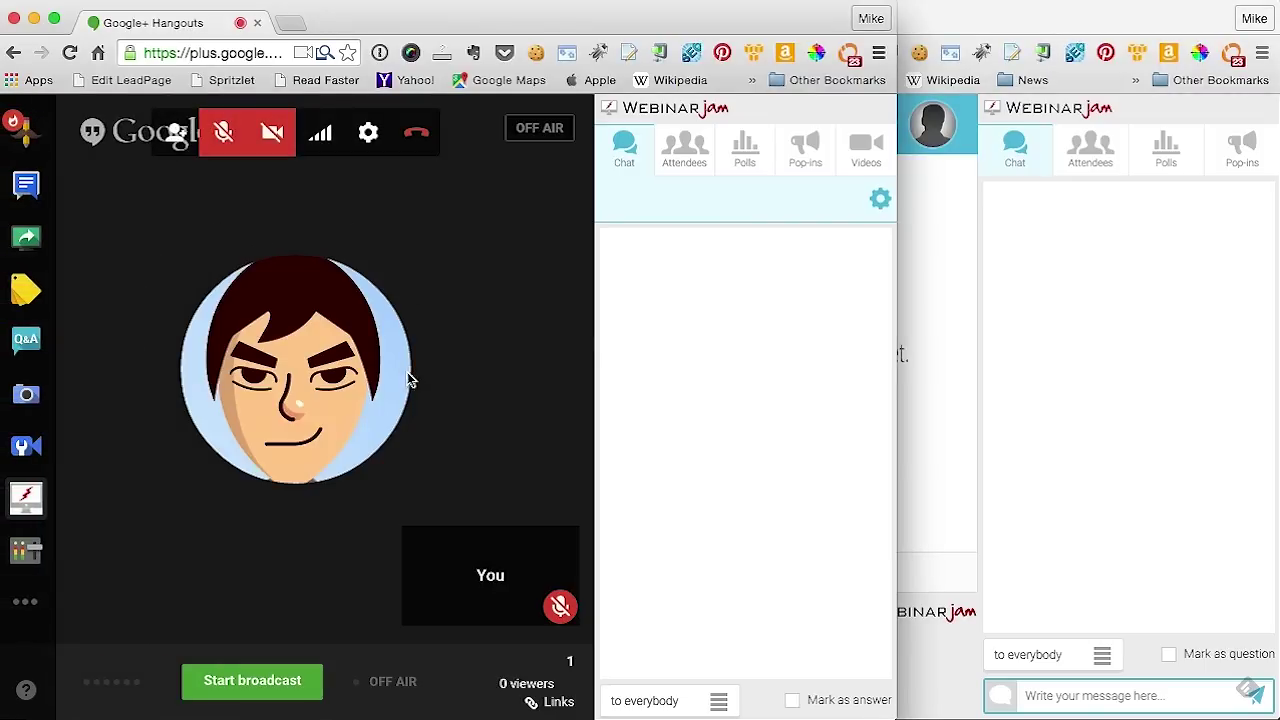
left_click(1150, 419)
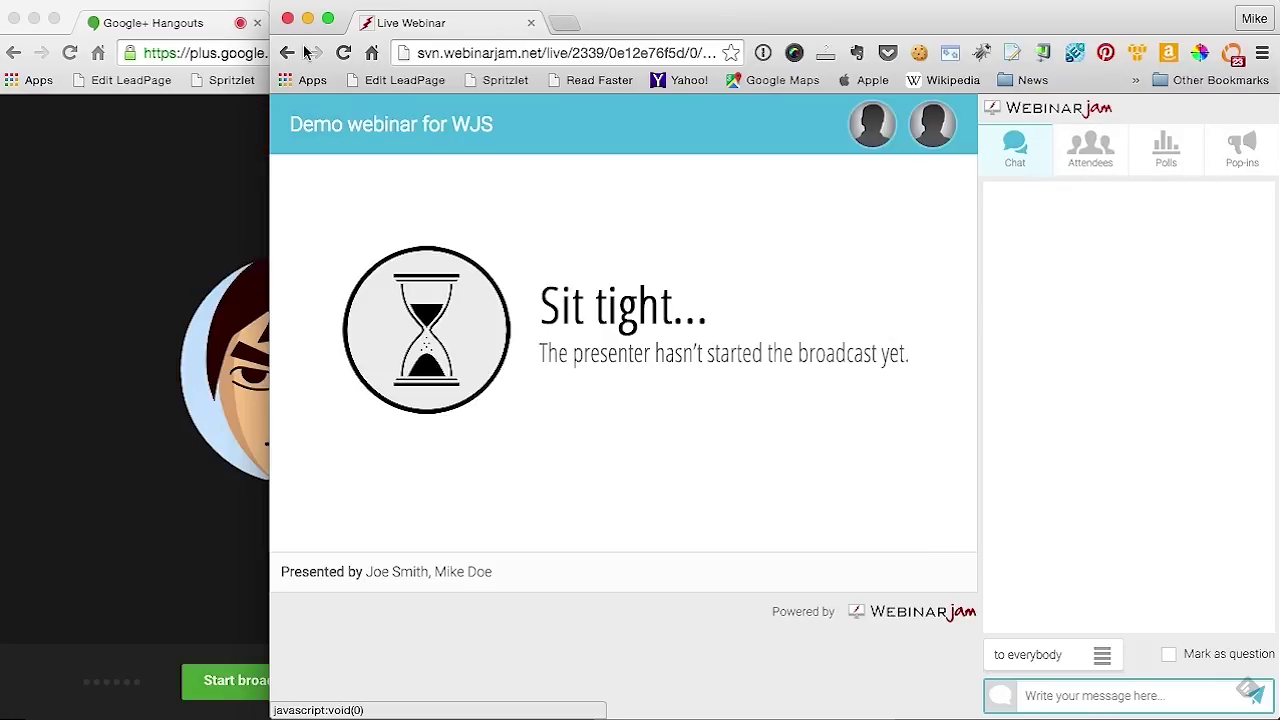
left_click(150, 25)
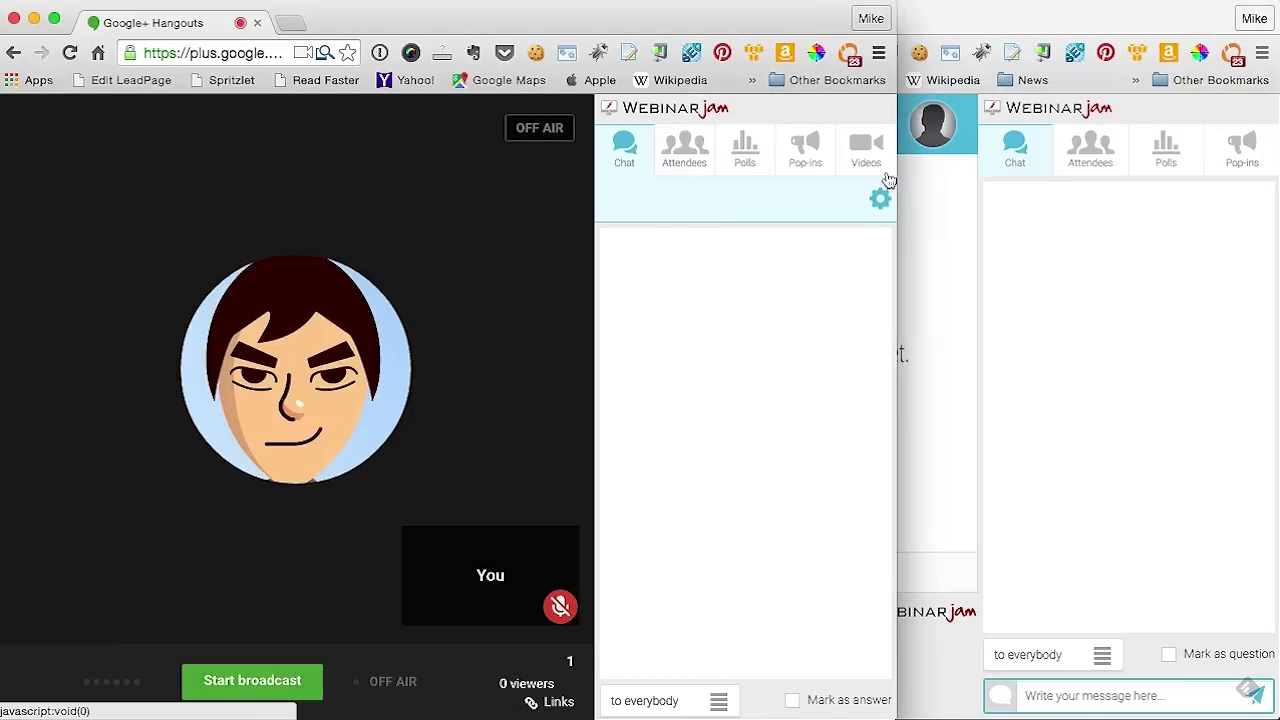
left_click(738, 165)
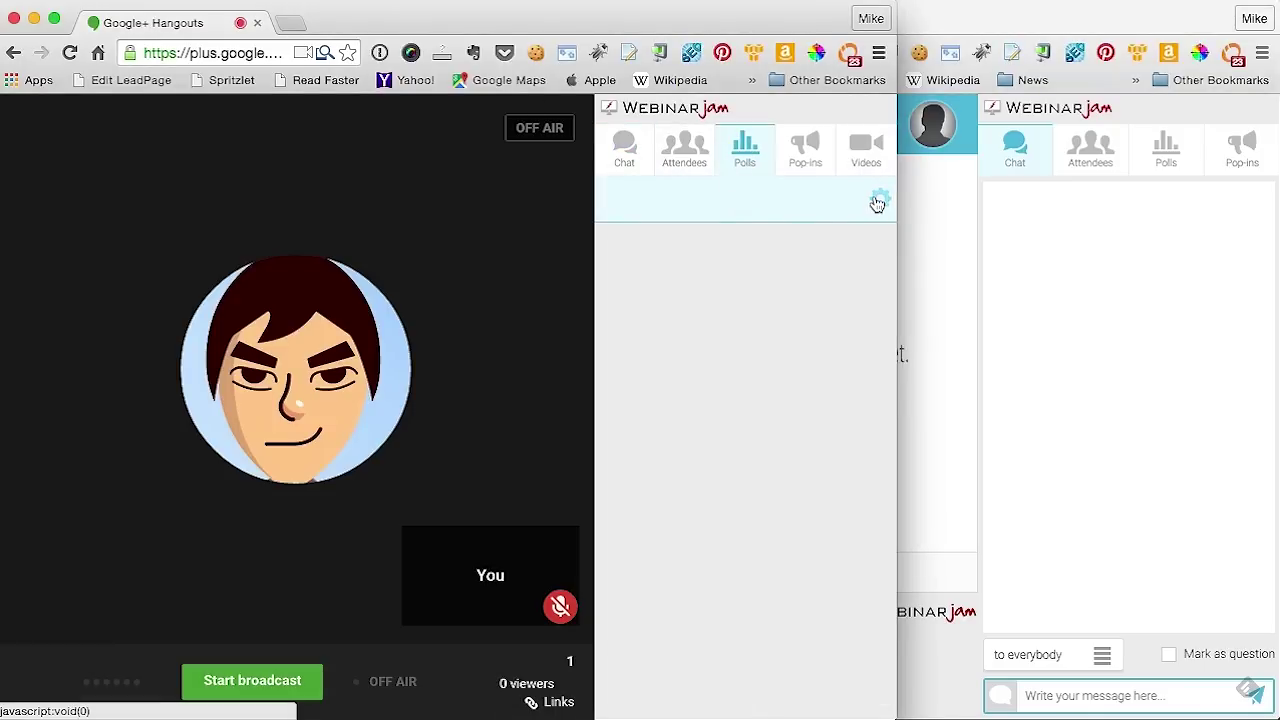
left_click(684, 203)
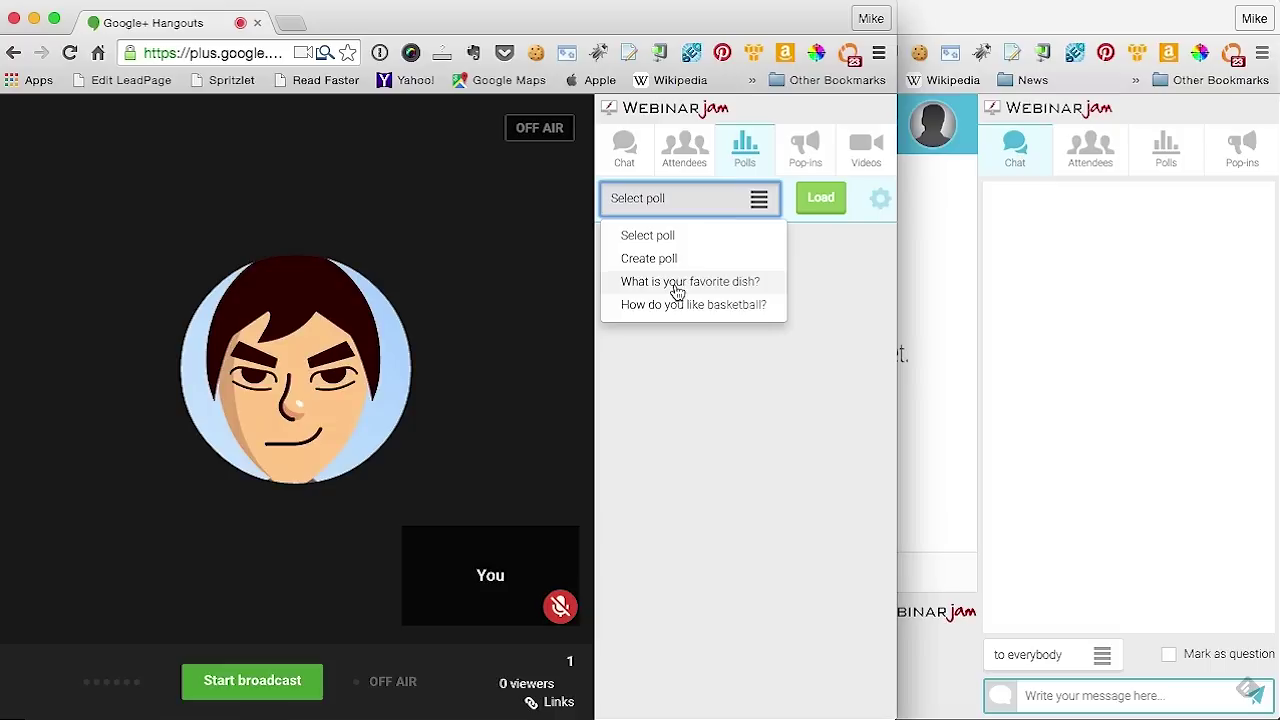
left_click(674, 285)
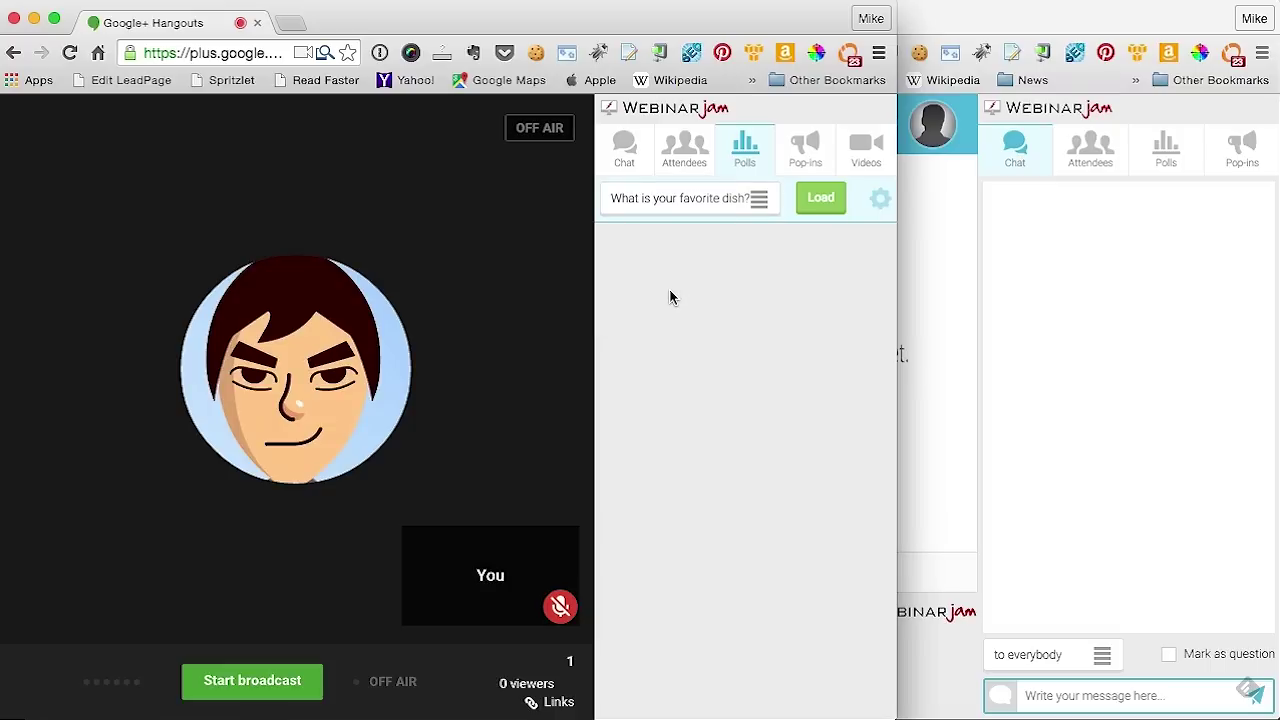
left_click(820, 206)
left_click(773, 470)
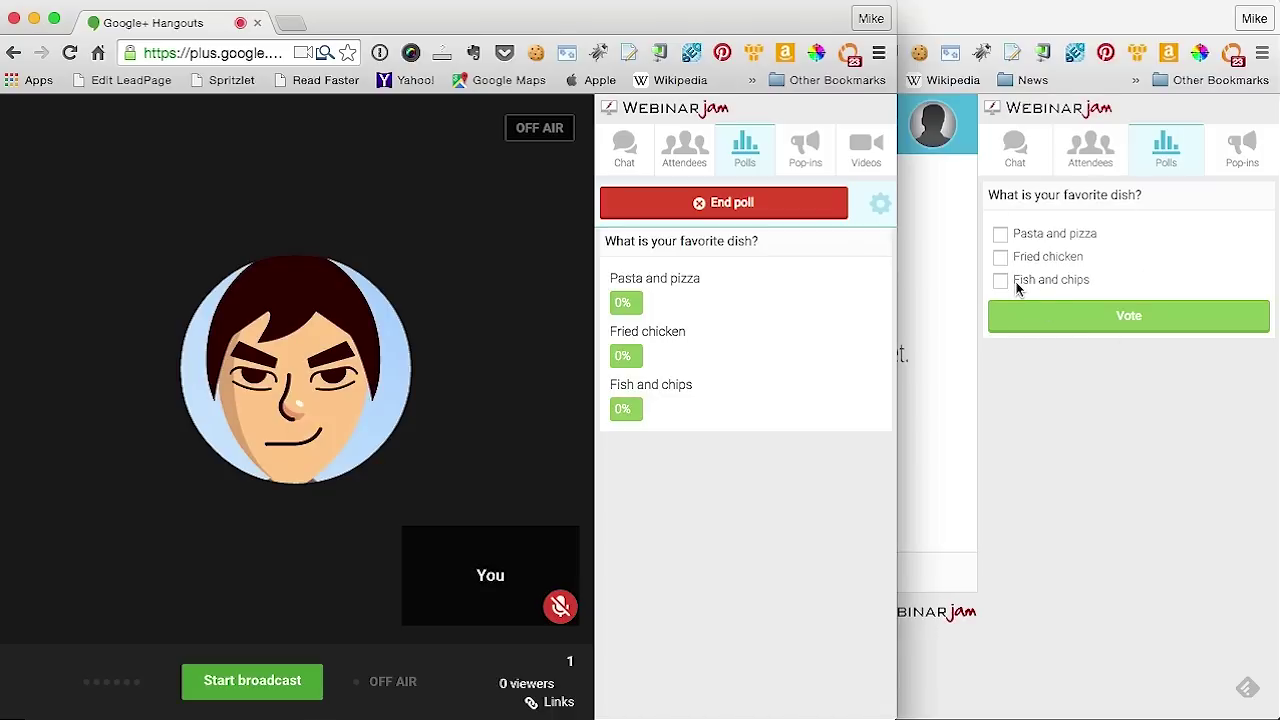
Vote Pasta and pizza as the attendee, then end the poll to reveal results
left_click(1060, 258)
left_click_drag(988, 194, 1122, 194)
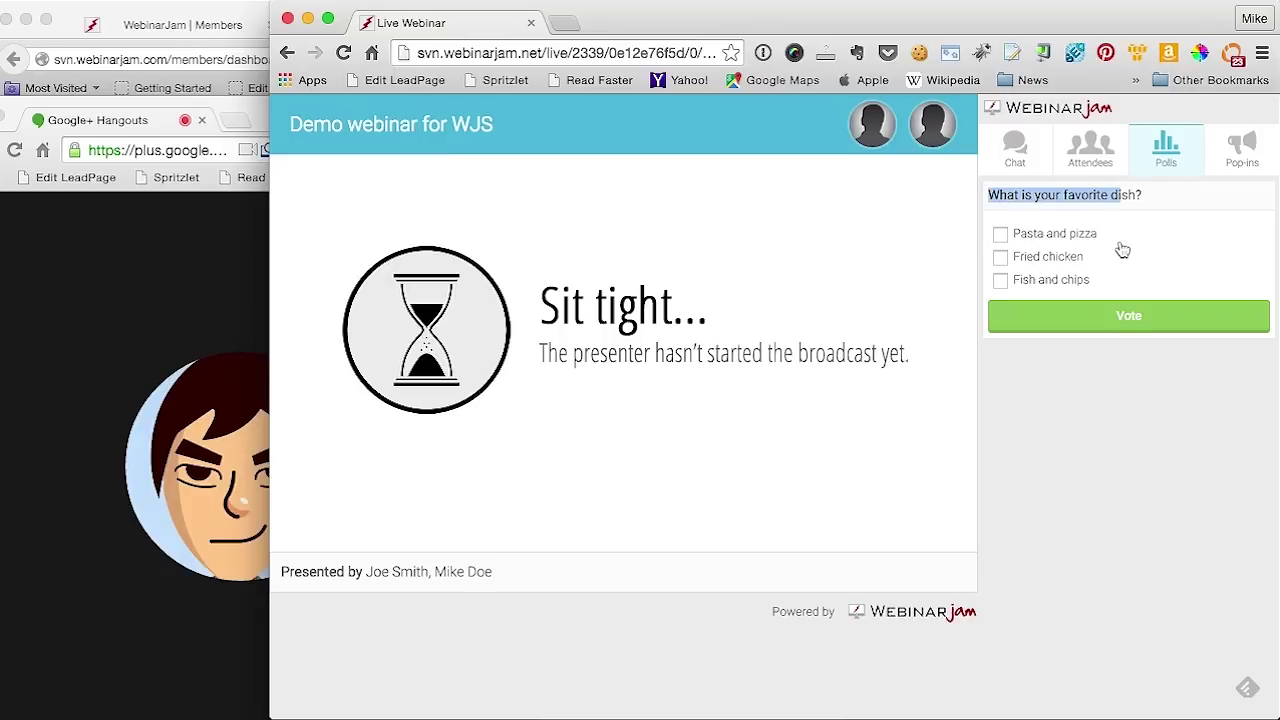
left_click(1122, 250)
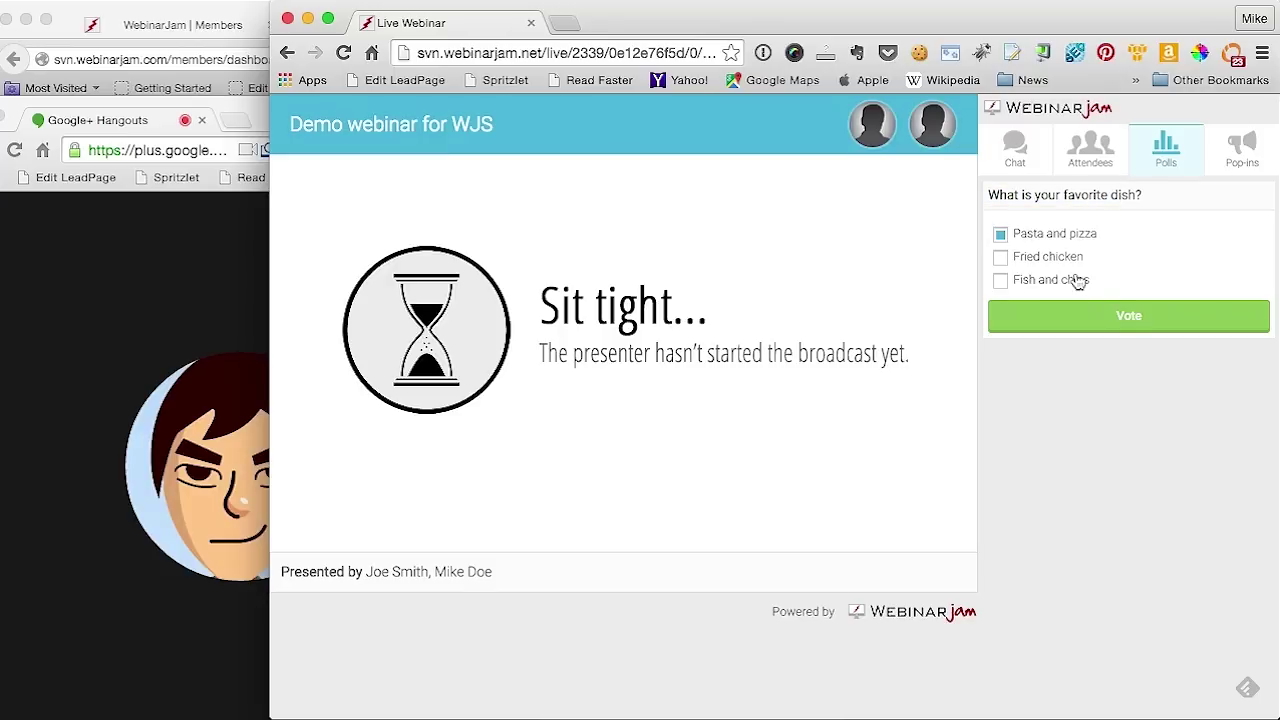
left_click(1040, 315)
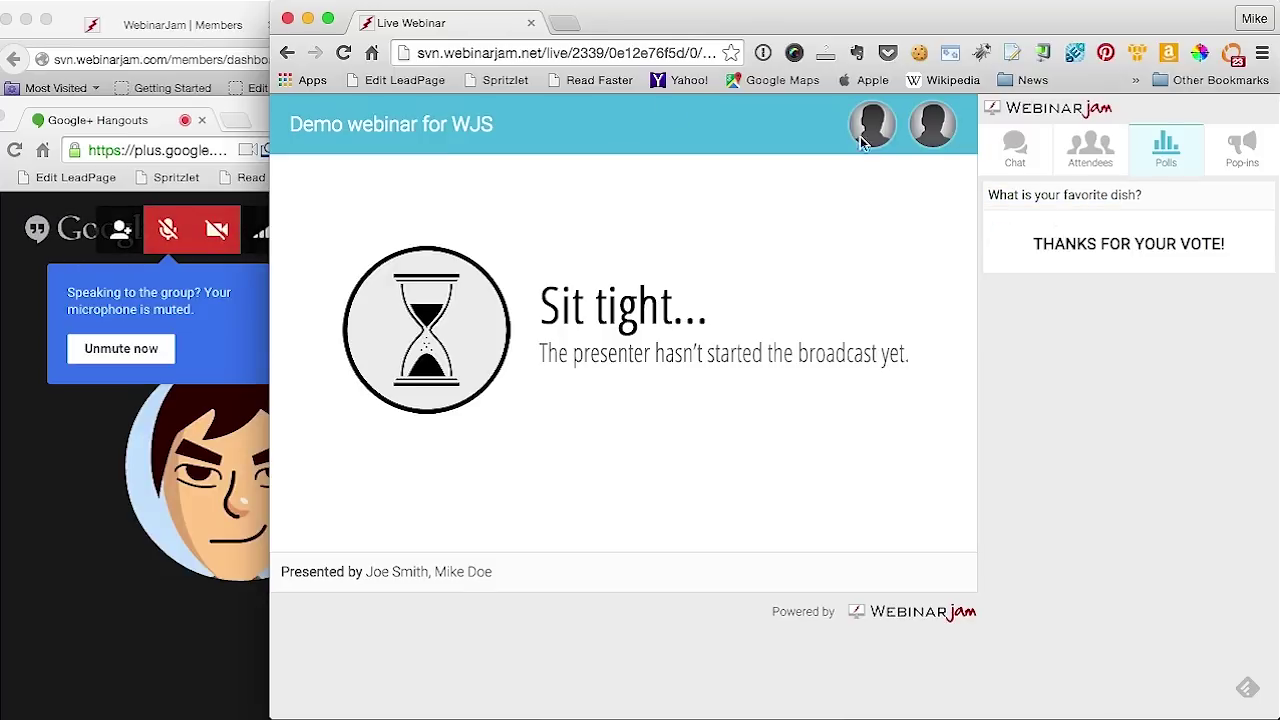
left_click_drag(257, 115, 310, 26)
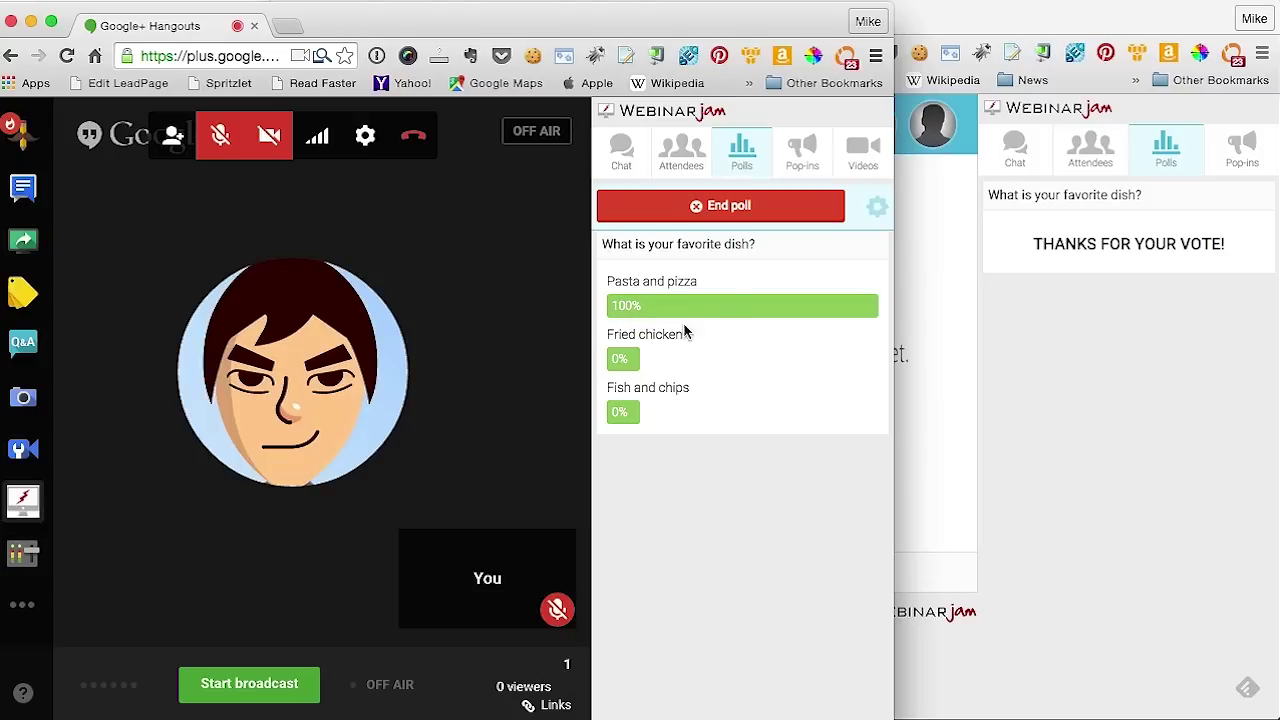
left_click(724, 212)
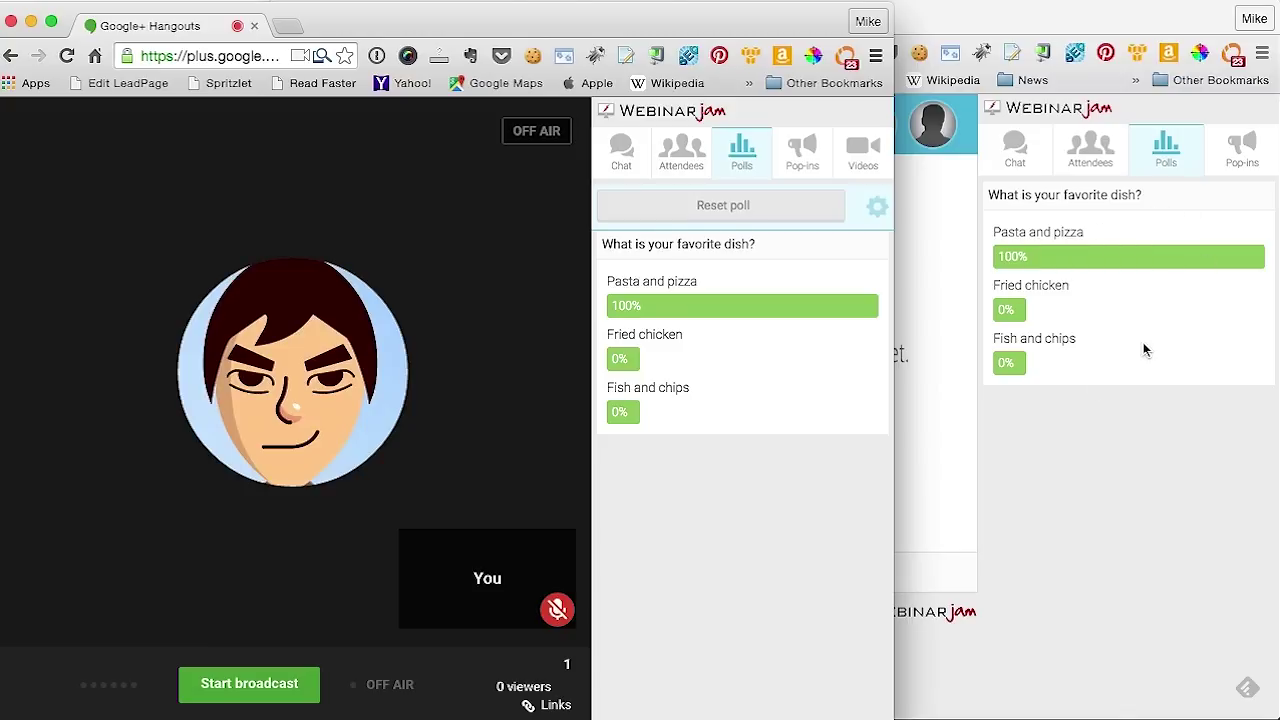
Reset the dish poll, then load and start 'How do you like basketball?' for attendees
left_click(757, 207)
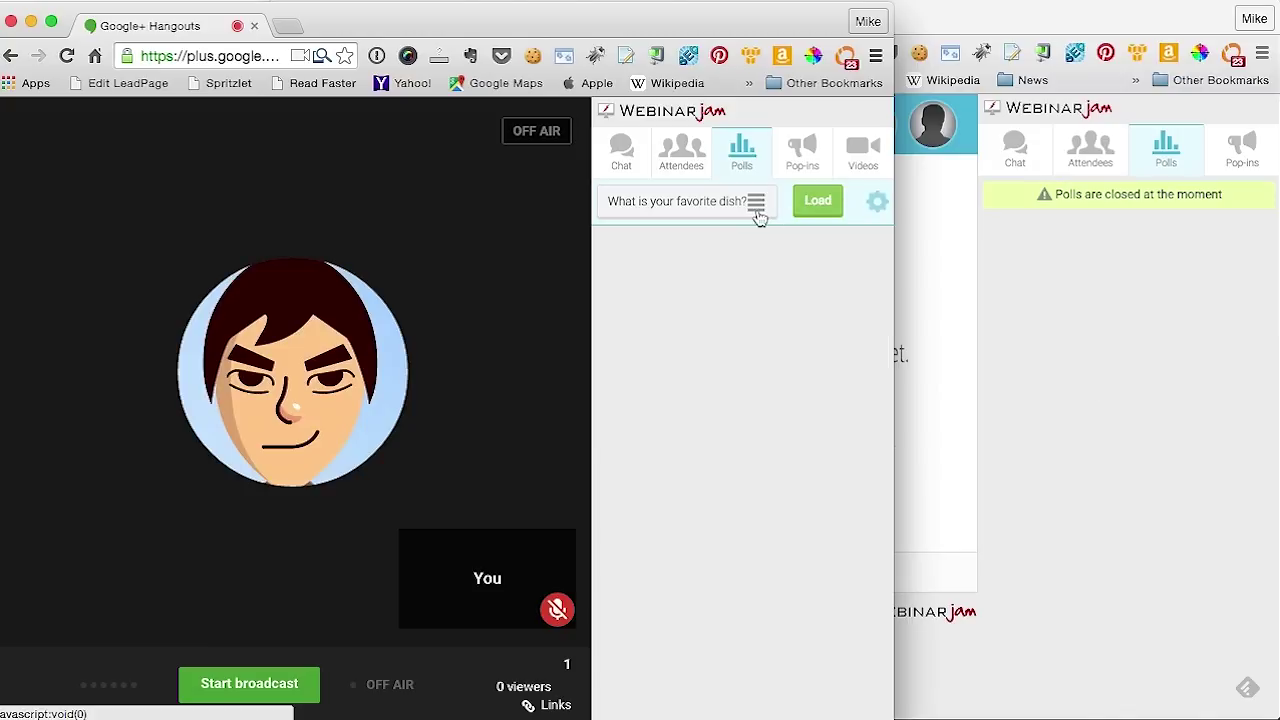
left_click(756, 203)
left_click(724, 312)
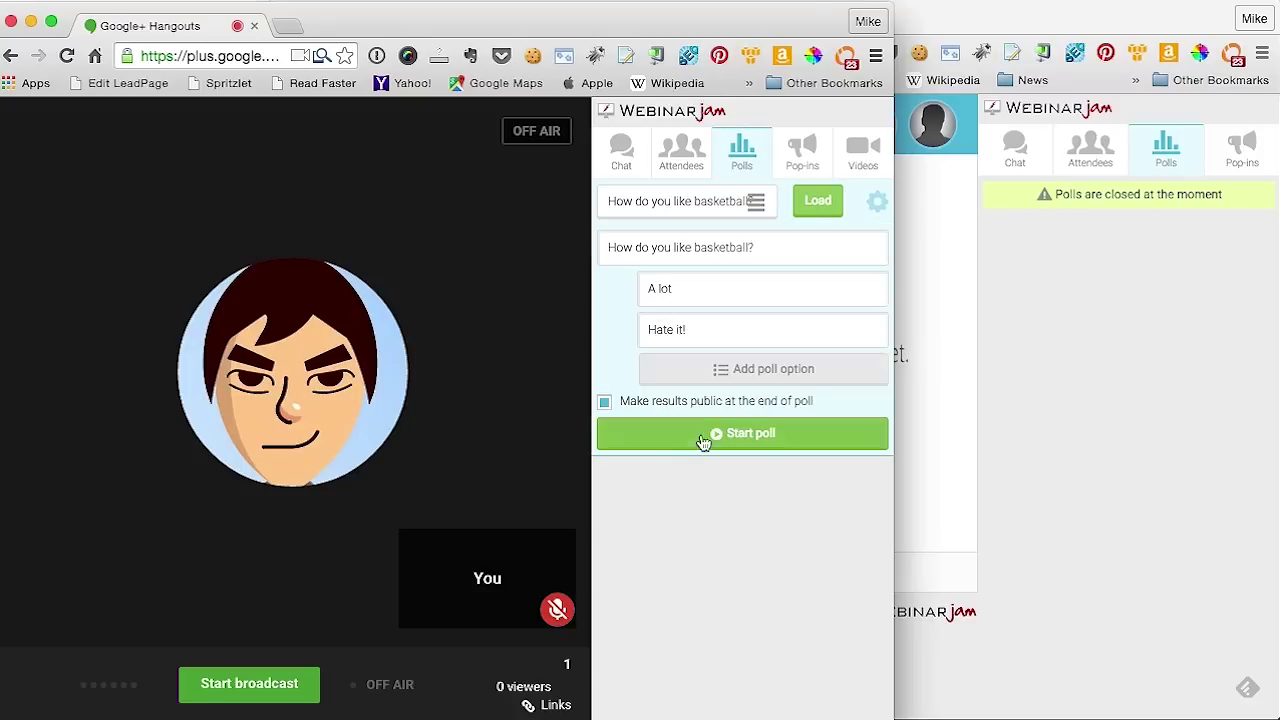
left_click(640, 437)
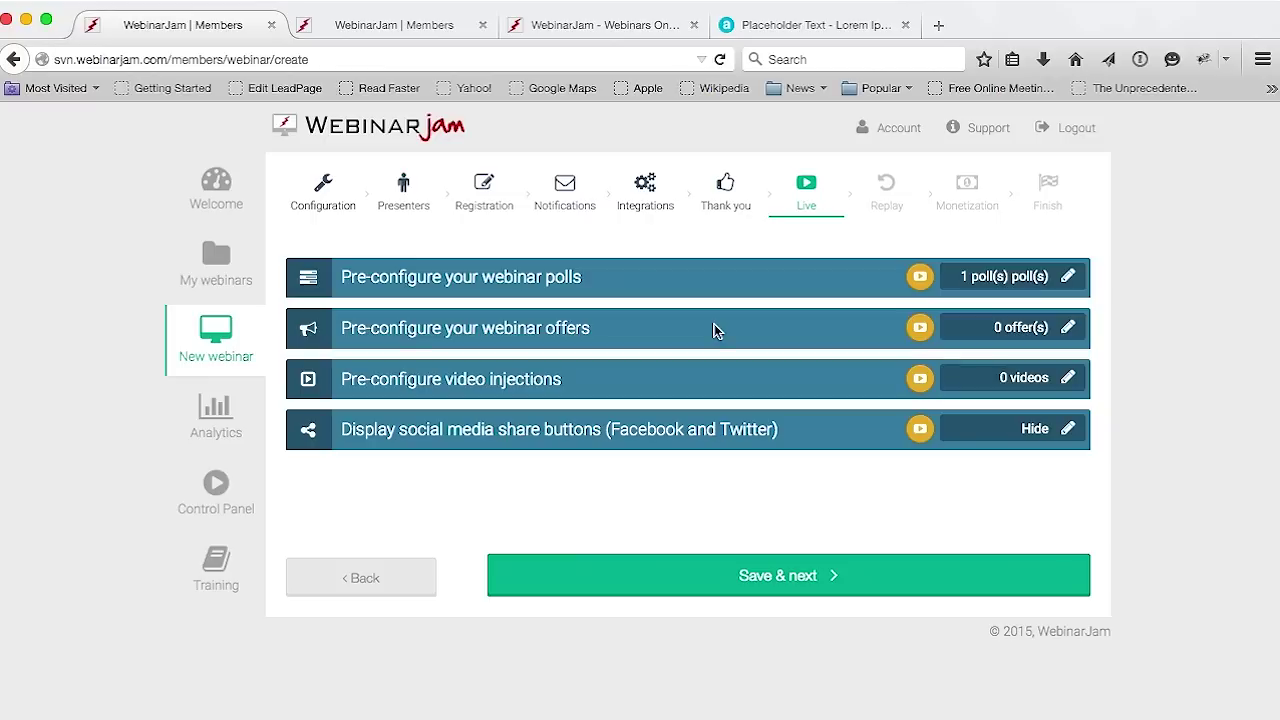
Open a blank Create Offer form from the 'Pre-configure your webinar offers' row
left_click(1067, 333)
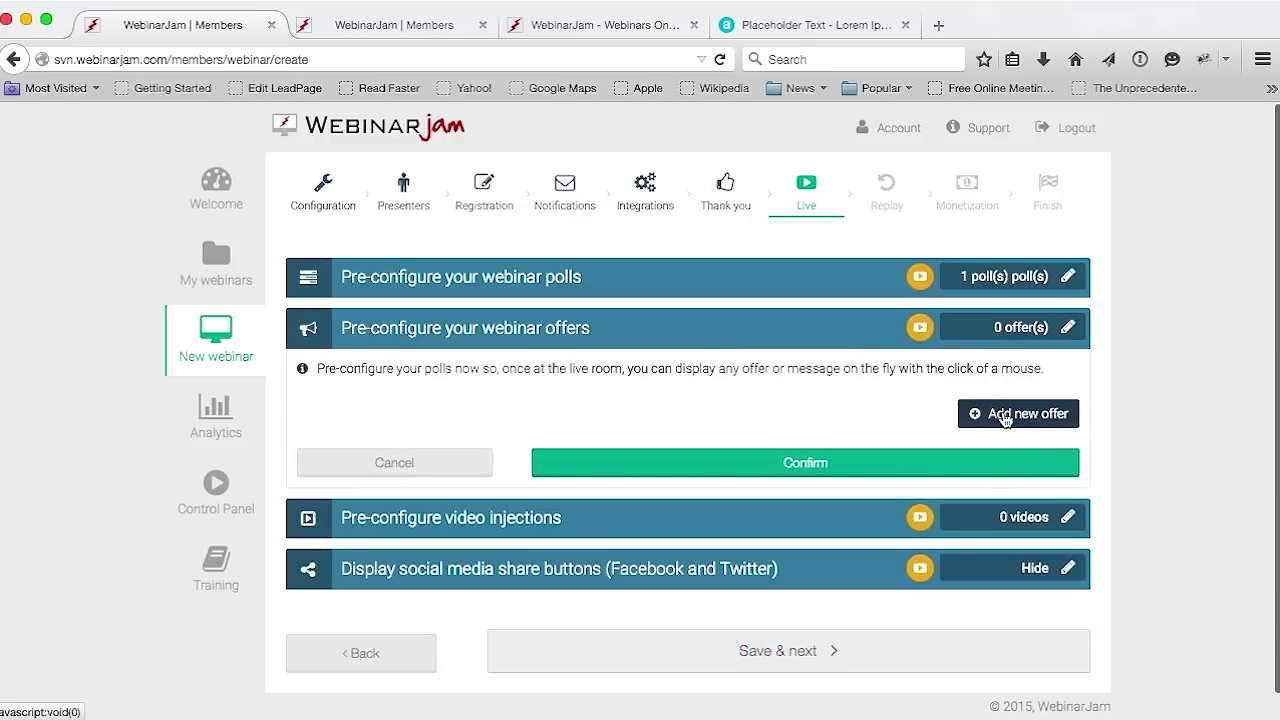
left_click(1003, 413)
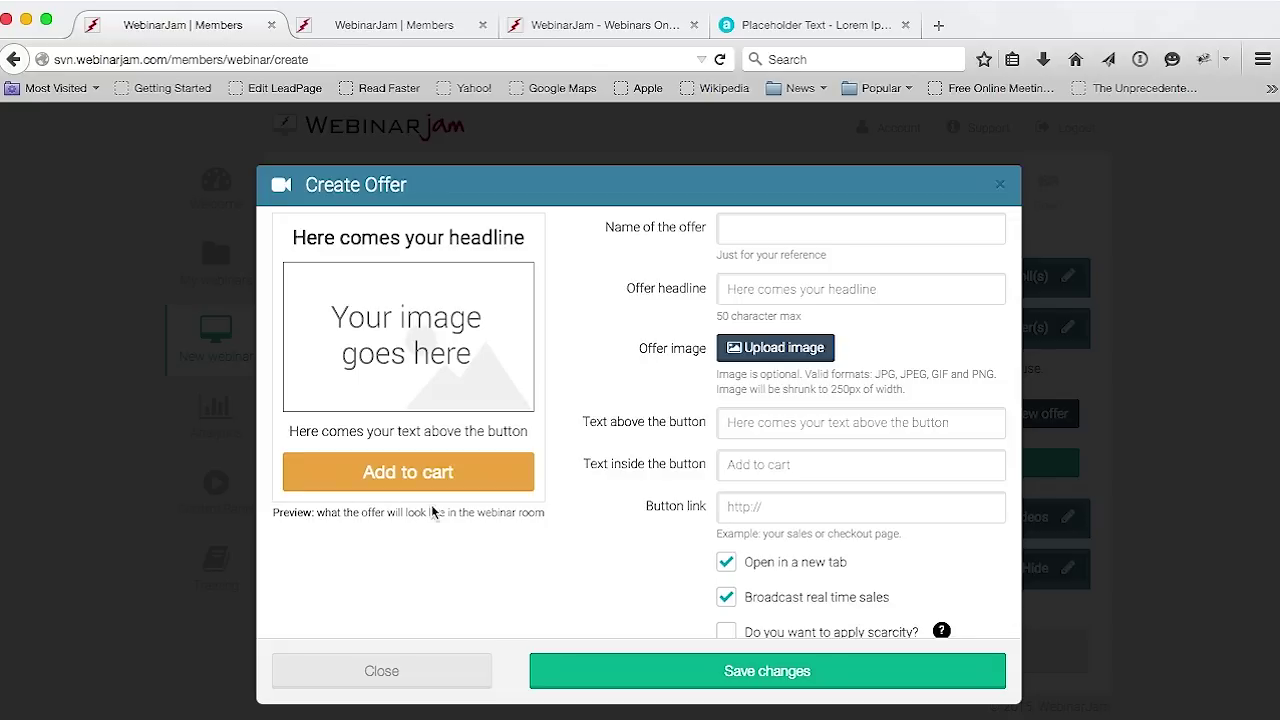
Enter the test headline 'erger erger rege', then close the offer form without saving
left_click(762, 289)
type("erger erger rege")
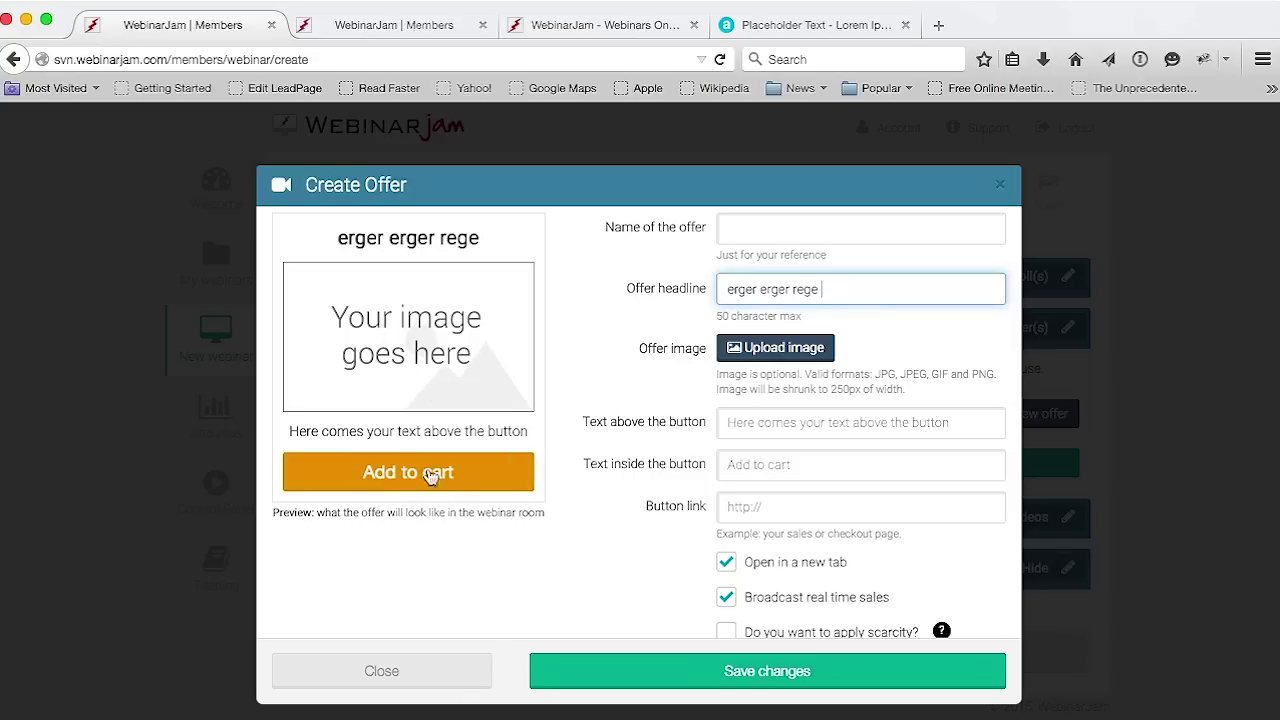
left_click(745, 509)
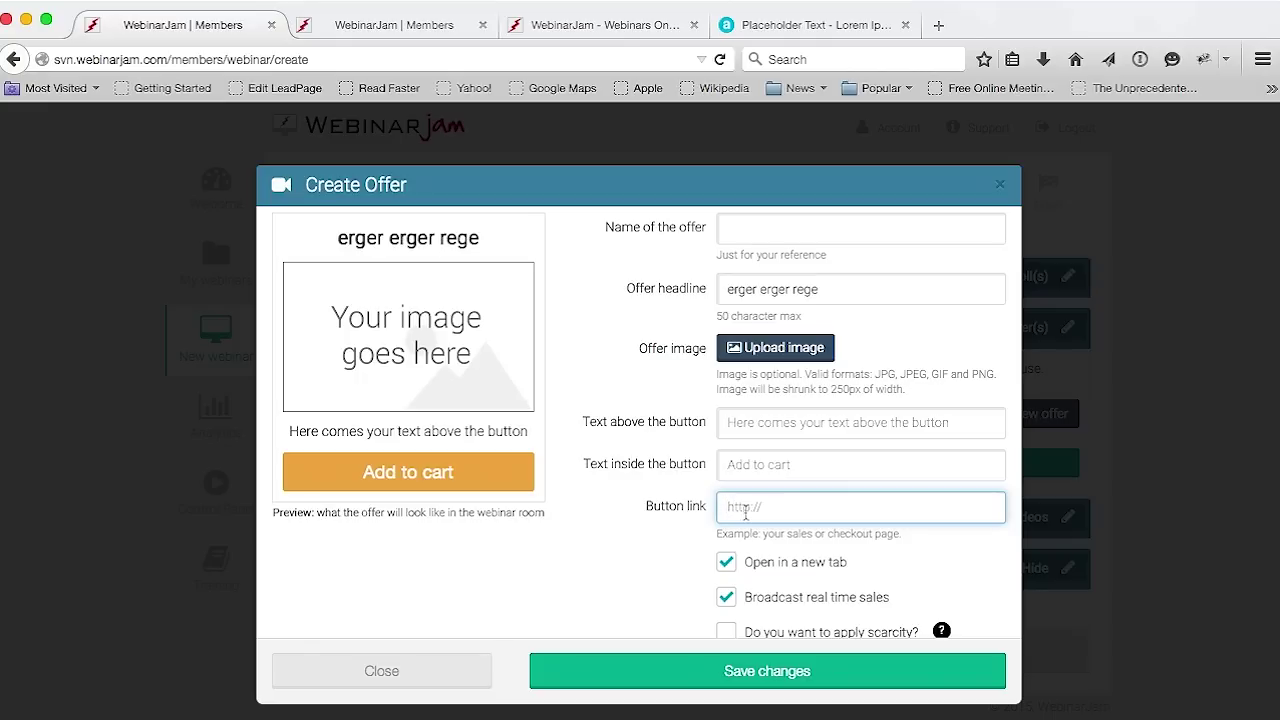
left_click(423, 680)
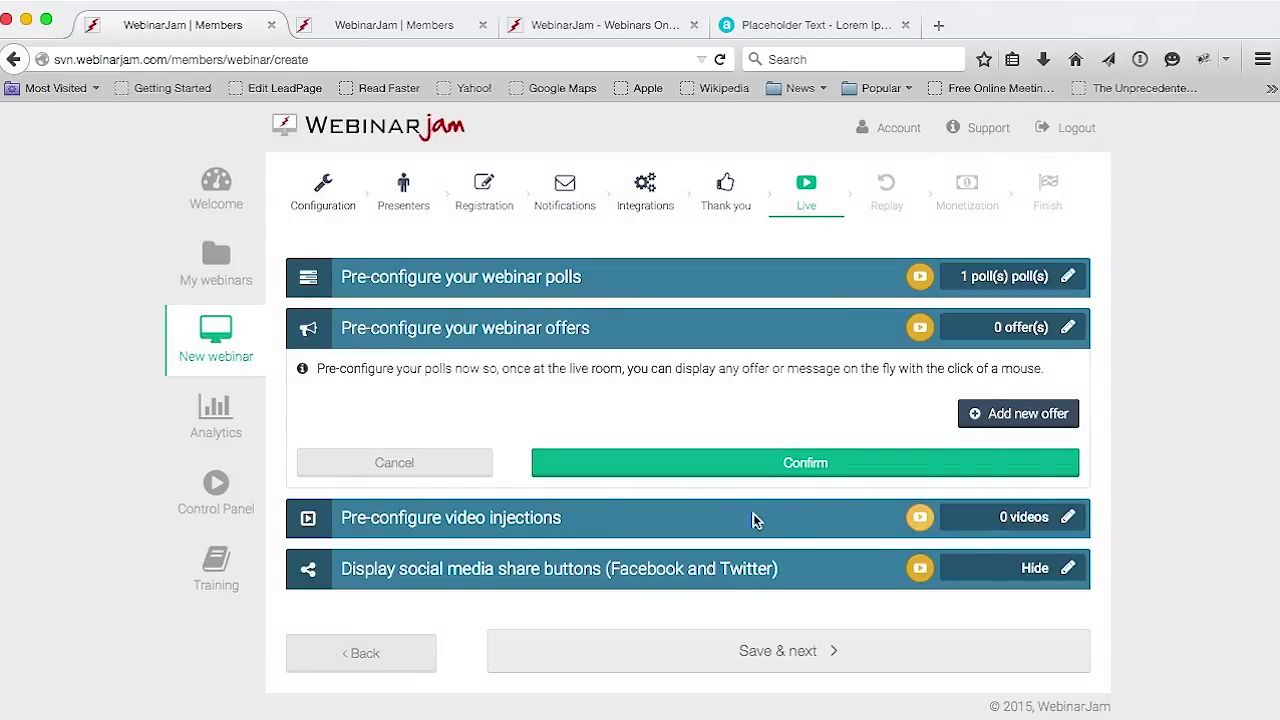
Cancel the unsaved offer setup in the offers panel
left_click(440, 472)
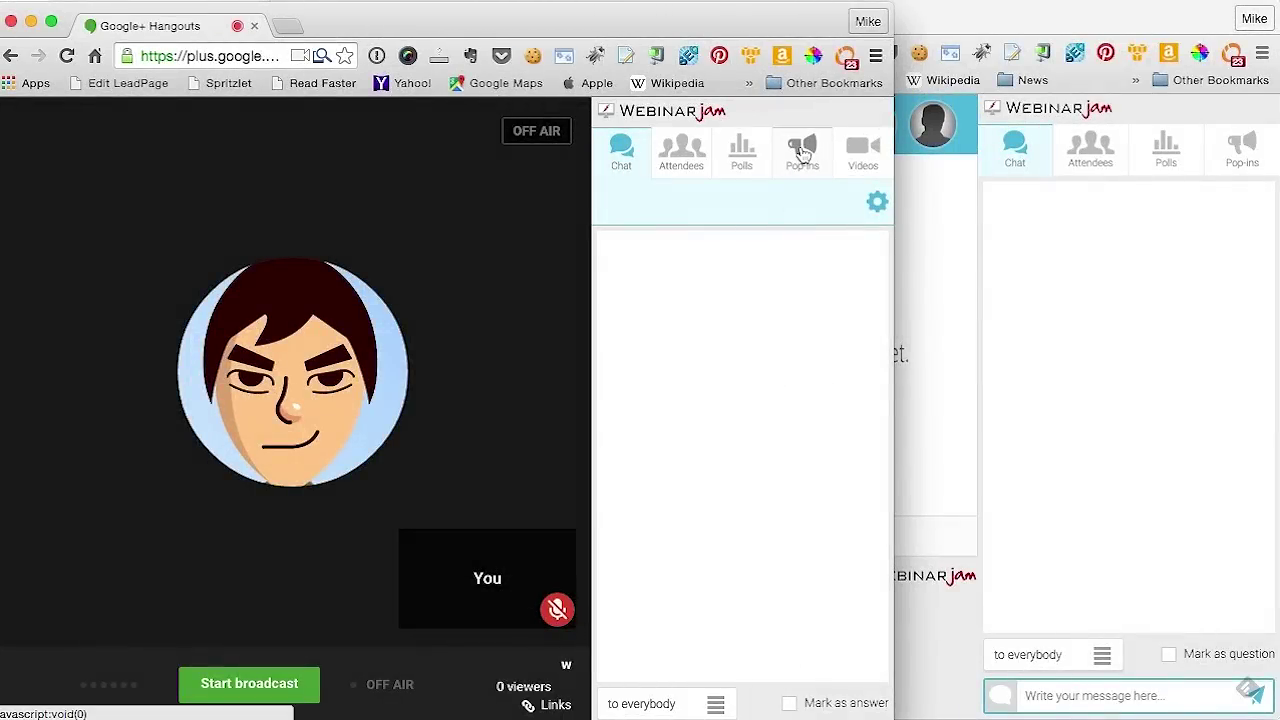
Load the My product offer from the Pop-ins tab and display it to attendees
left_click(803, 152)
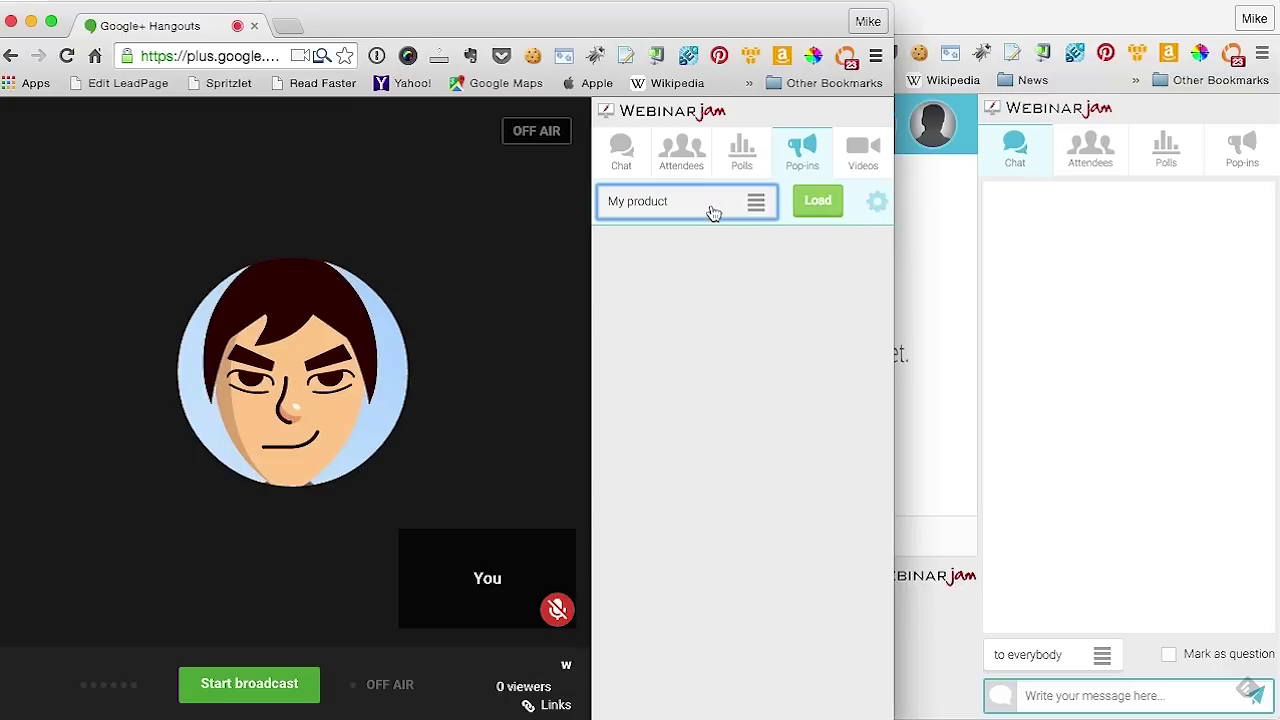
left_click(713, 213)
left_click(663, 286)
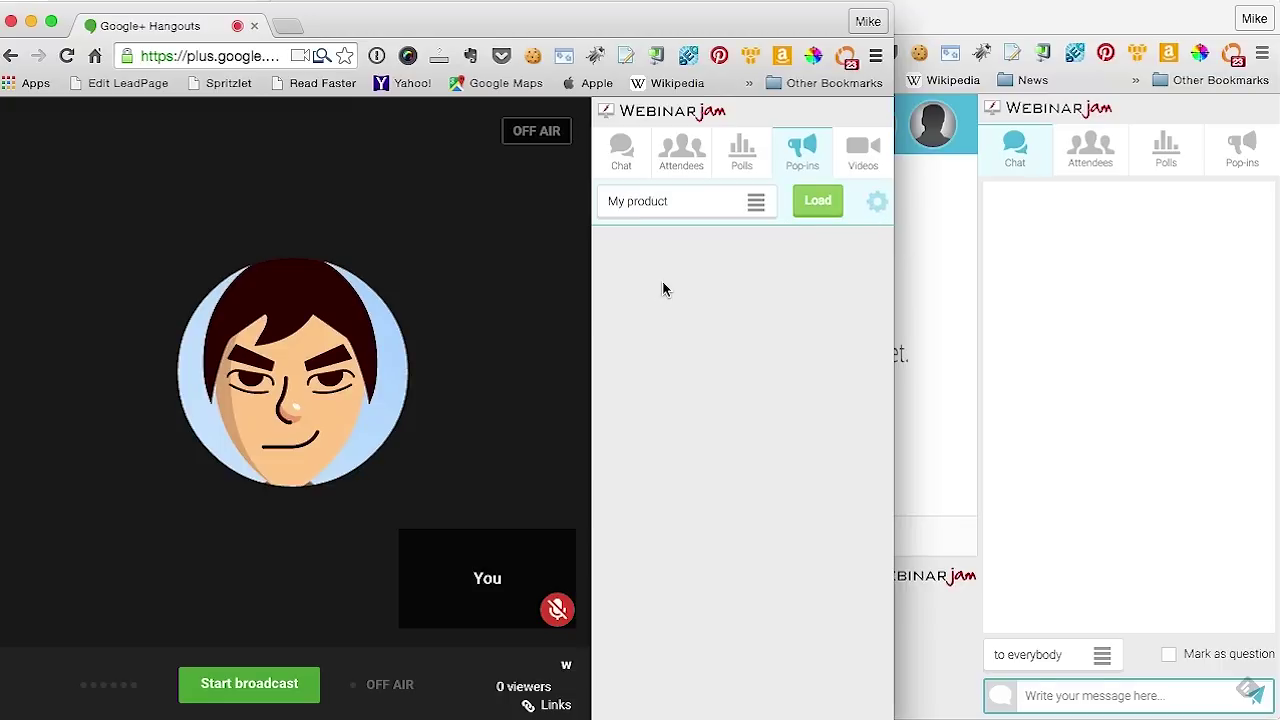
left_click(815, 201)
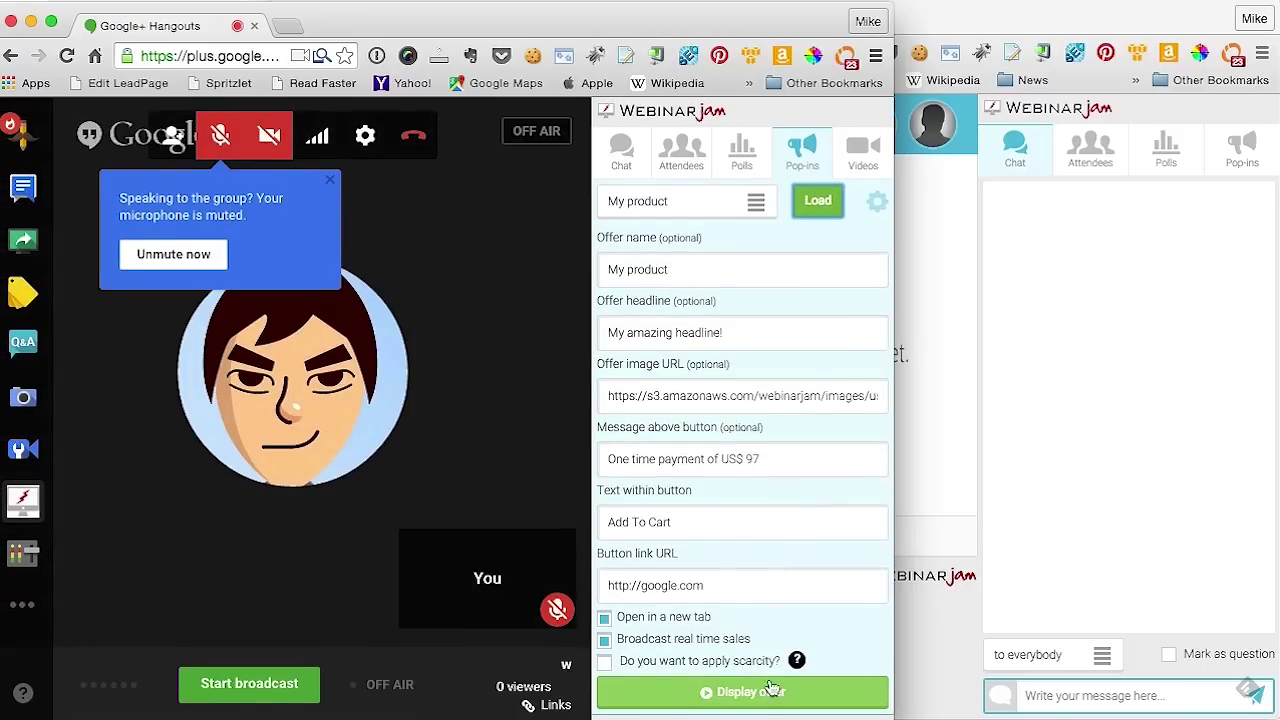
left_click(748, 690)
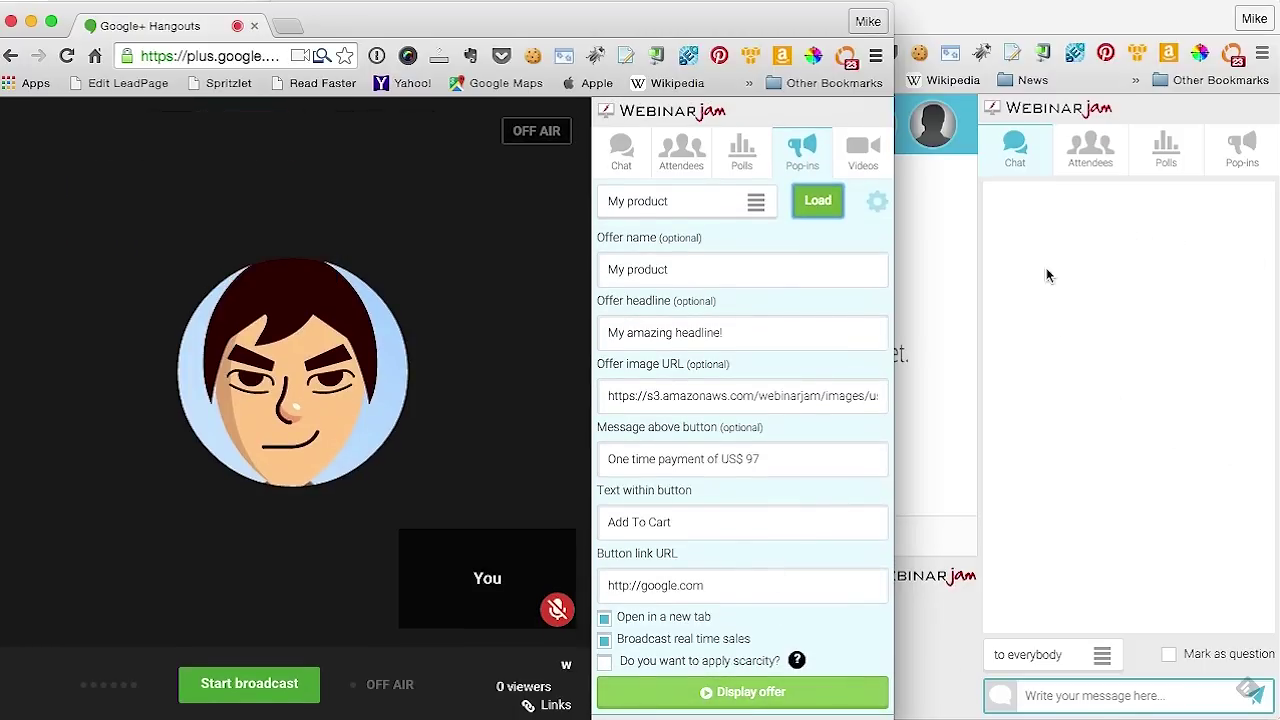
Check the 'My amazing headline!' US$ 97 offer on the attendee page, then return to Hangouts
left_click(1085, 35)
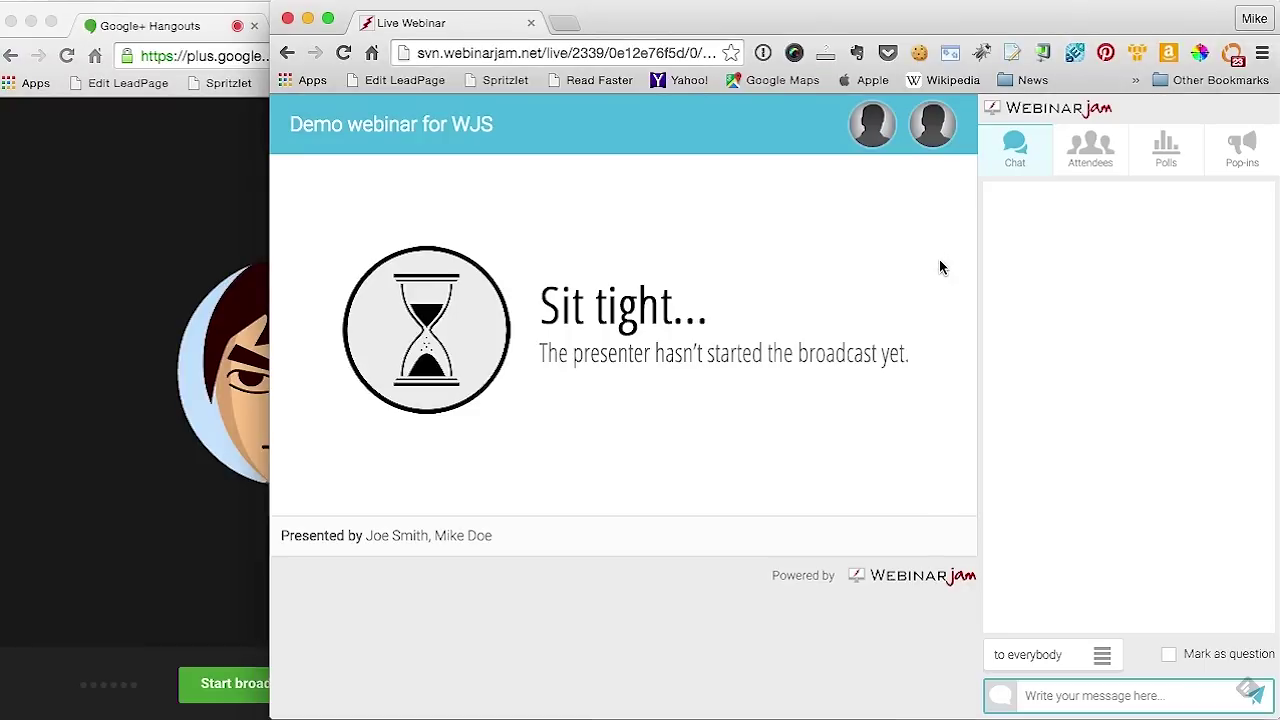
key("super+Tab")
left_click(749, 692)
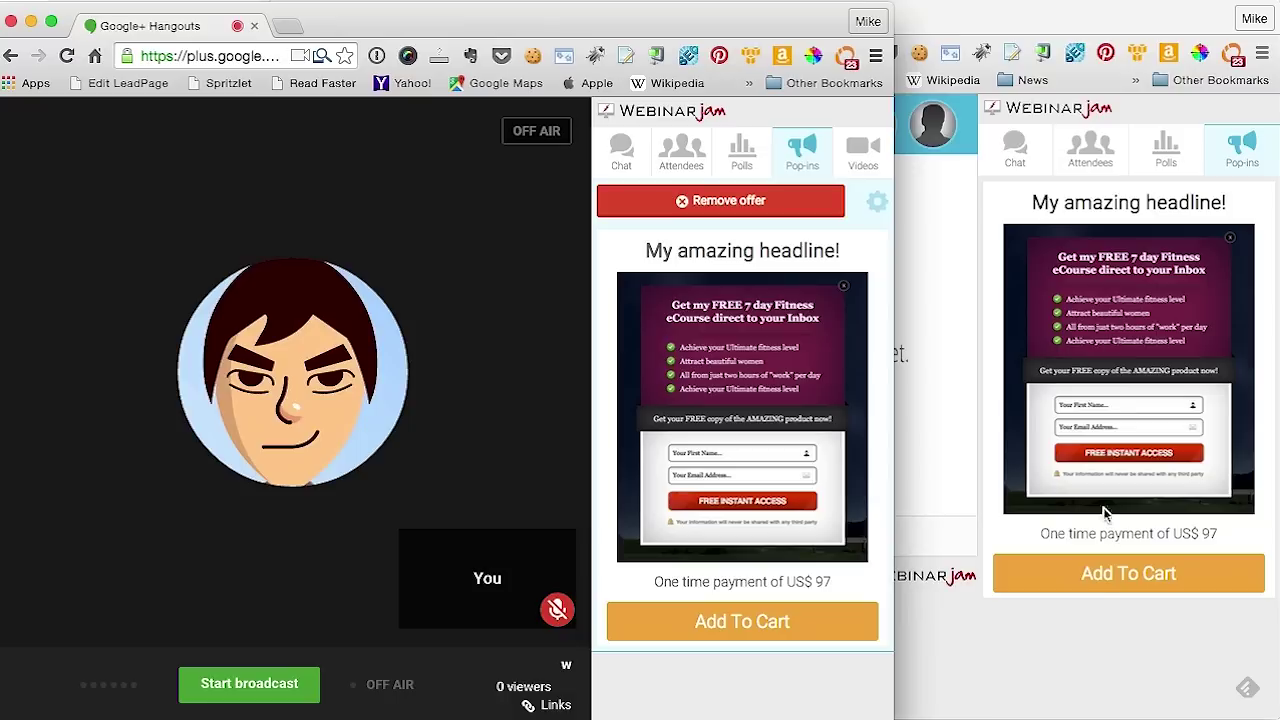
left_click(1109, 628)
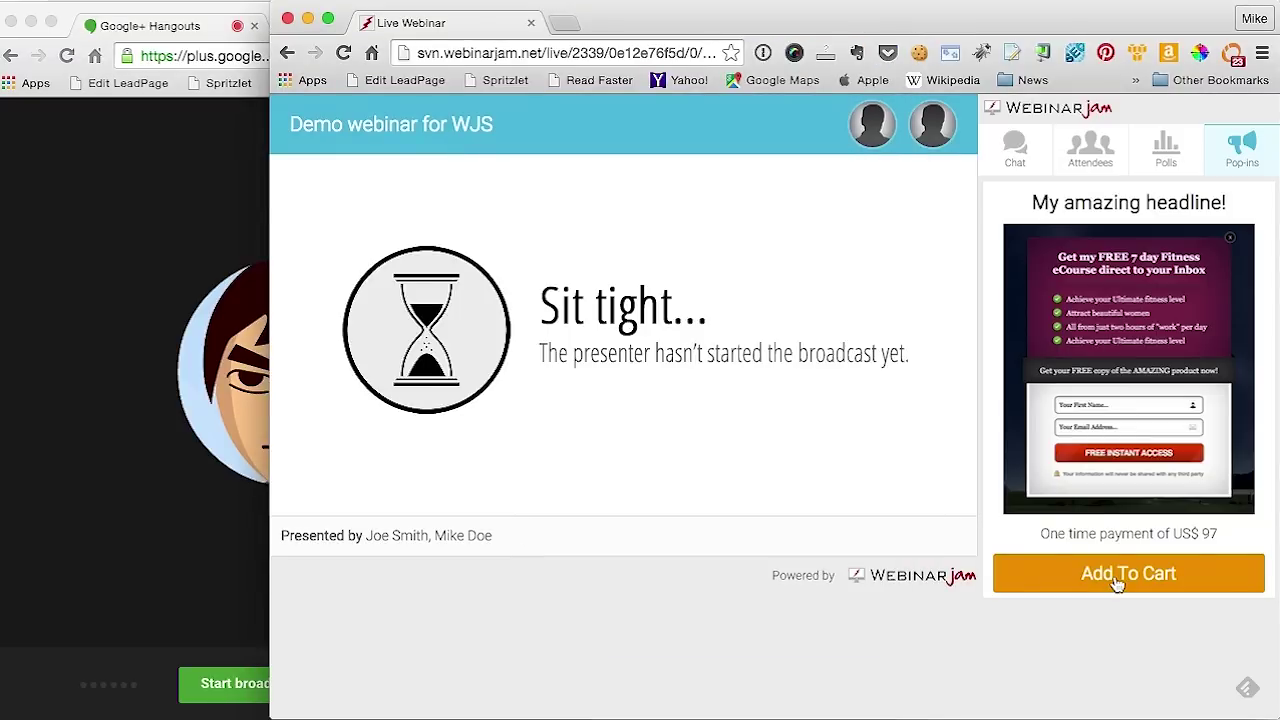
left_click(209, 529)
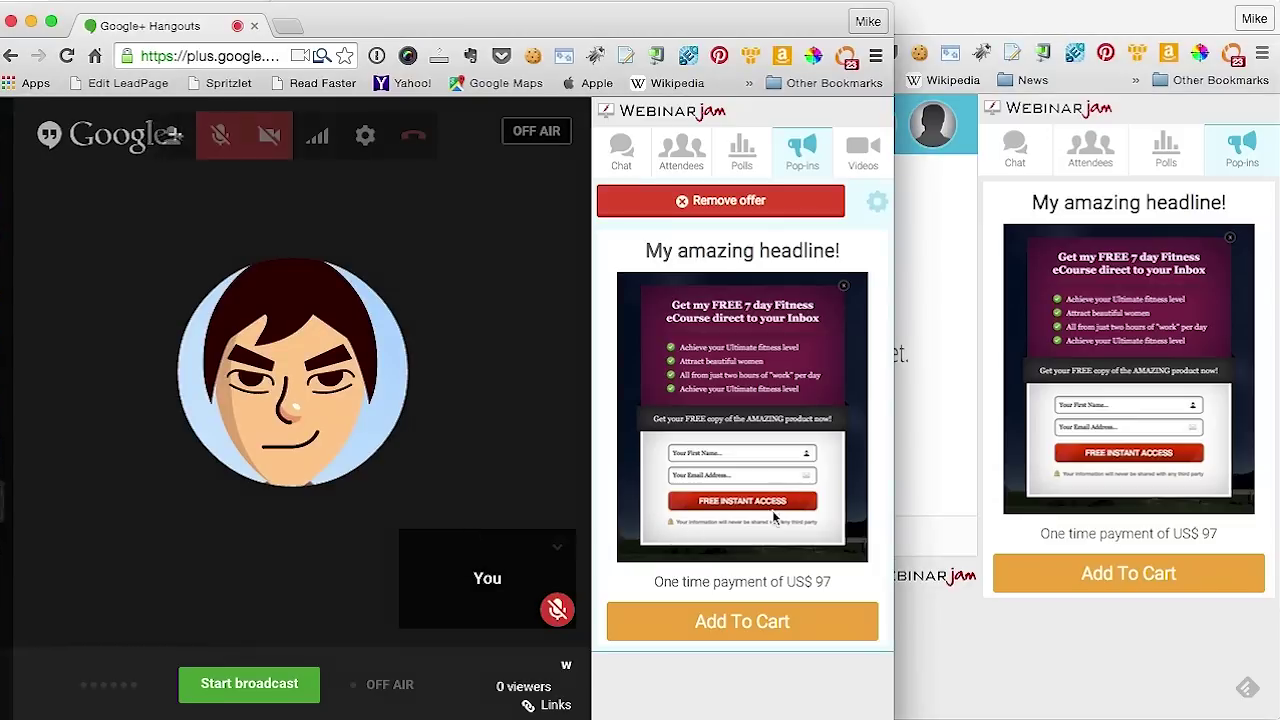
Take the current offer down and reload the My product offer
left_click(755, 203)
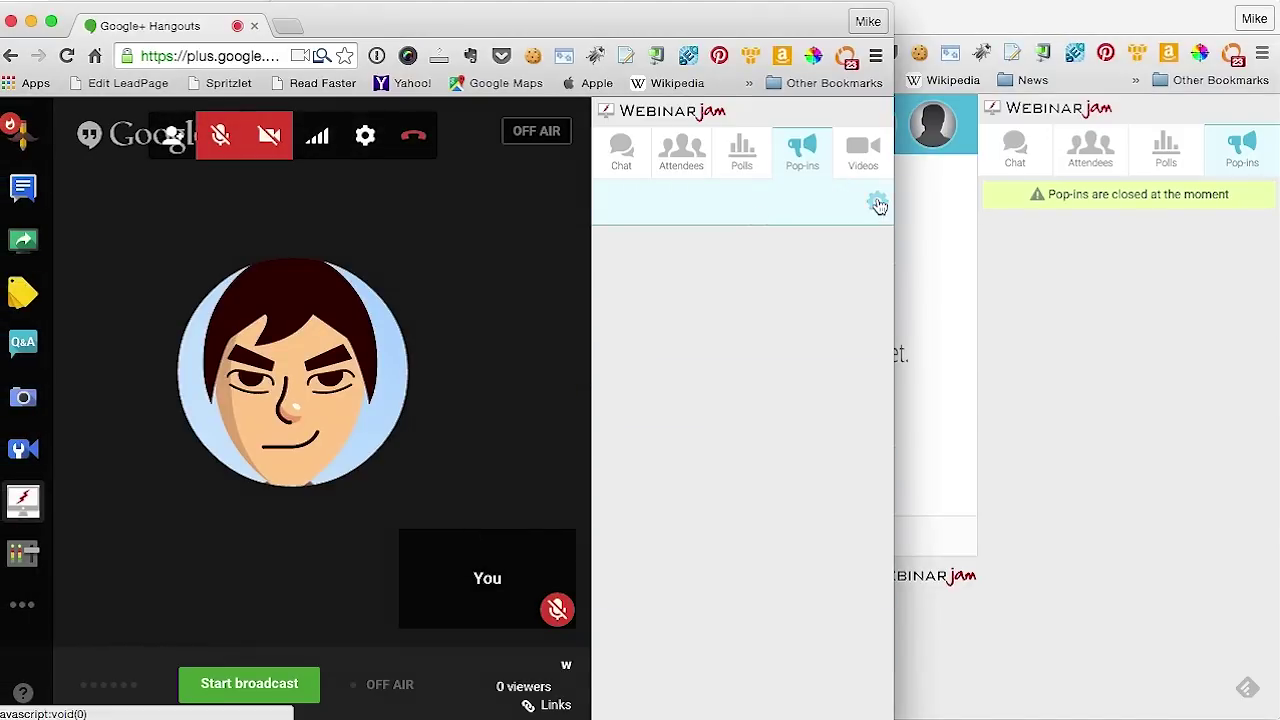
left_click(737, 208)
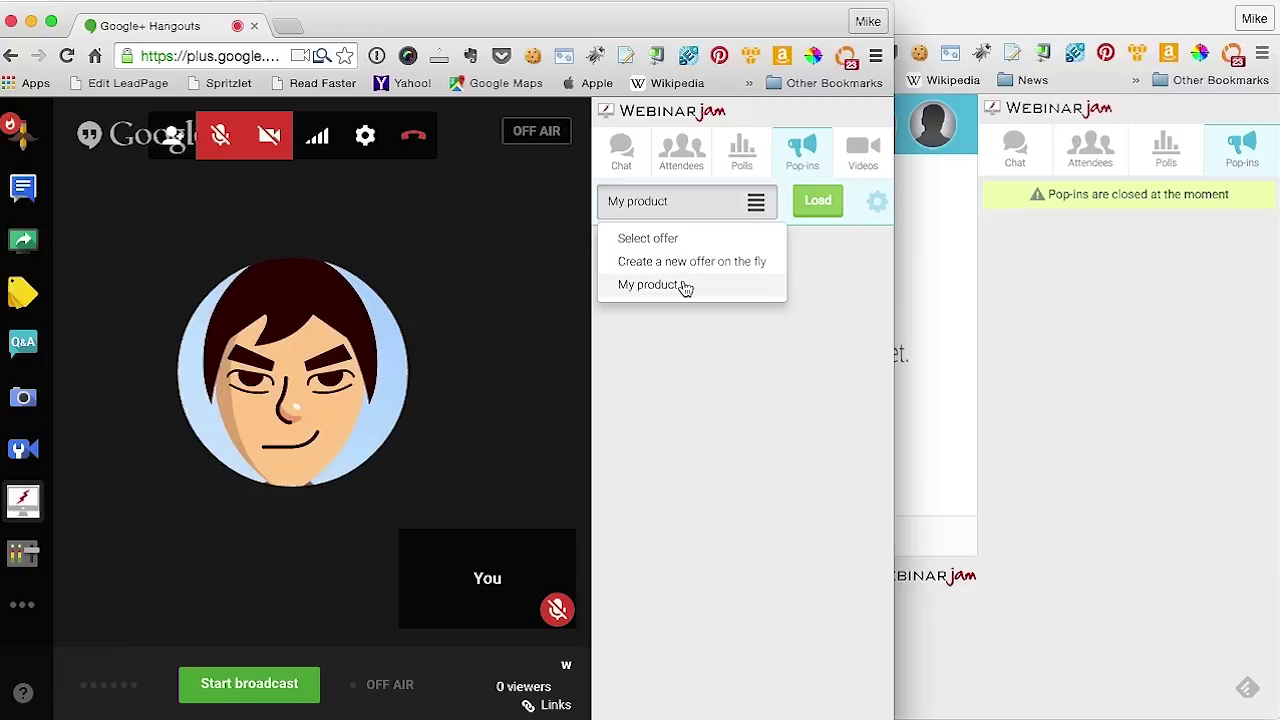
left_click(686, 285)
left_click(817, 200)
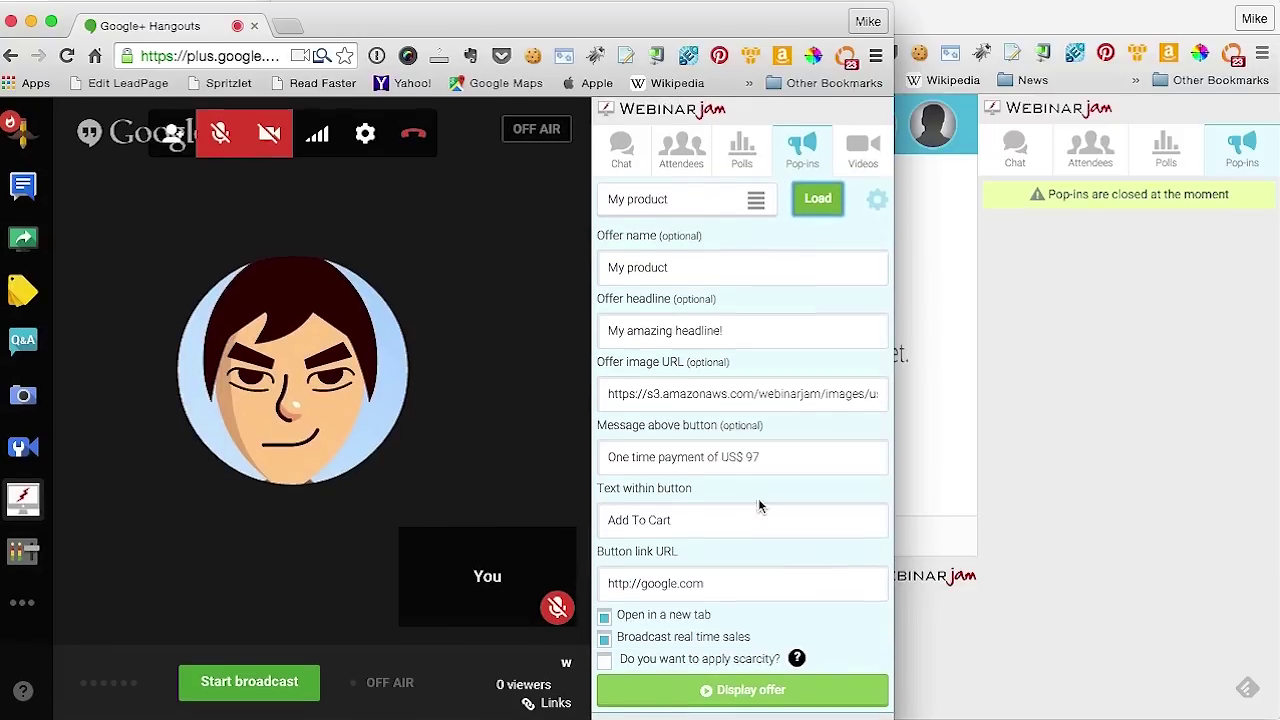
Display My product with a 5-minute time-based scarcity countdown, then remove it again
left_click(618, 668)
scroll(786, 551, "down", 1)
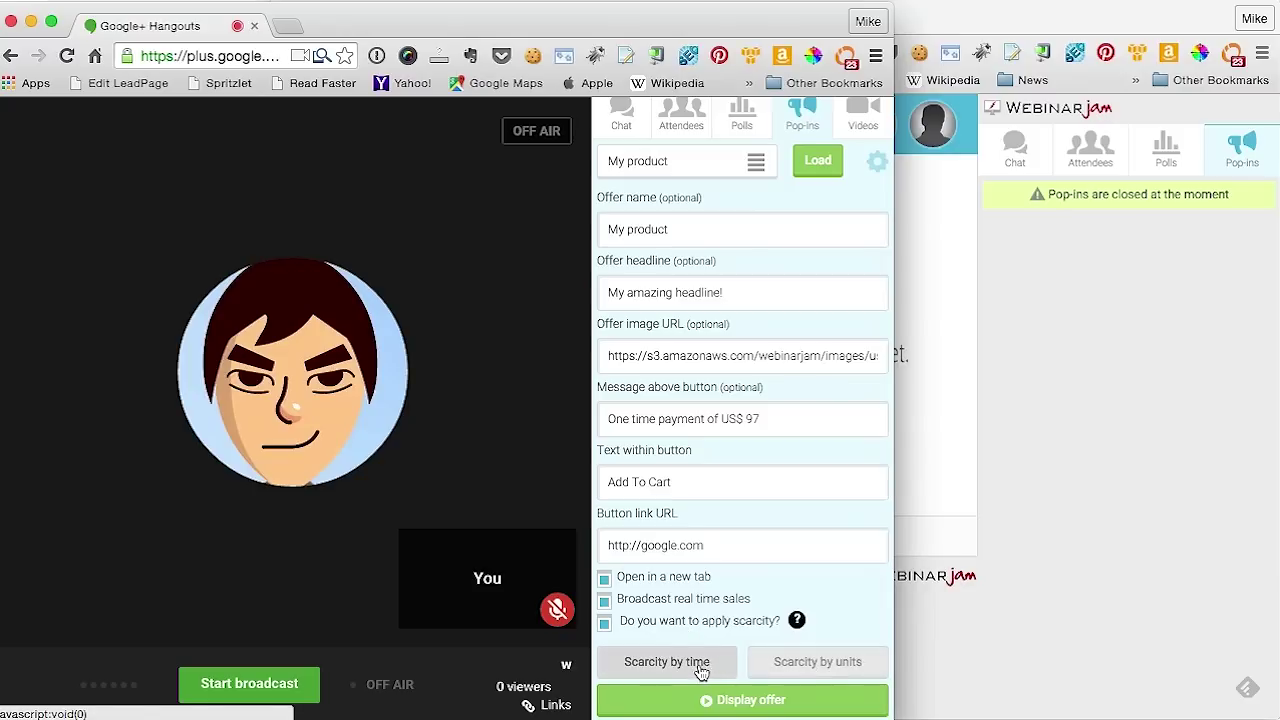
left_click(668, 668)
scroll(690, 630, "down", 2)
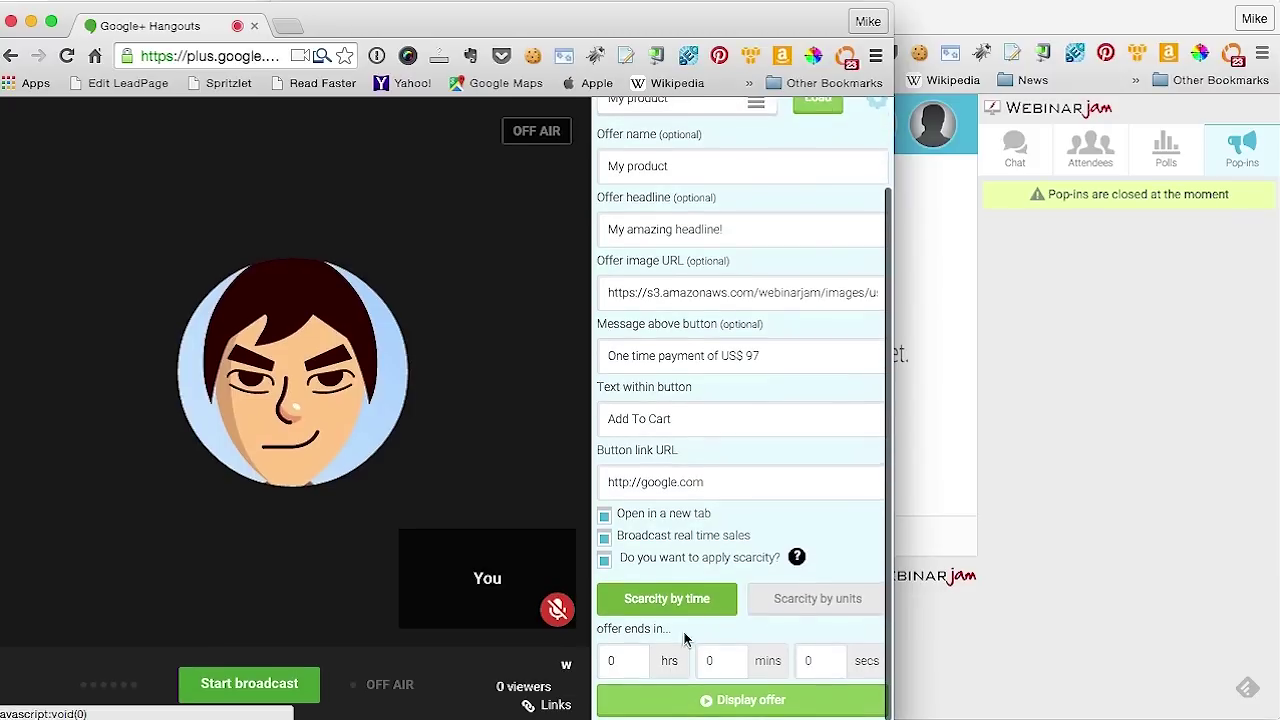
double_click(632, 664)
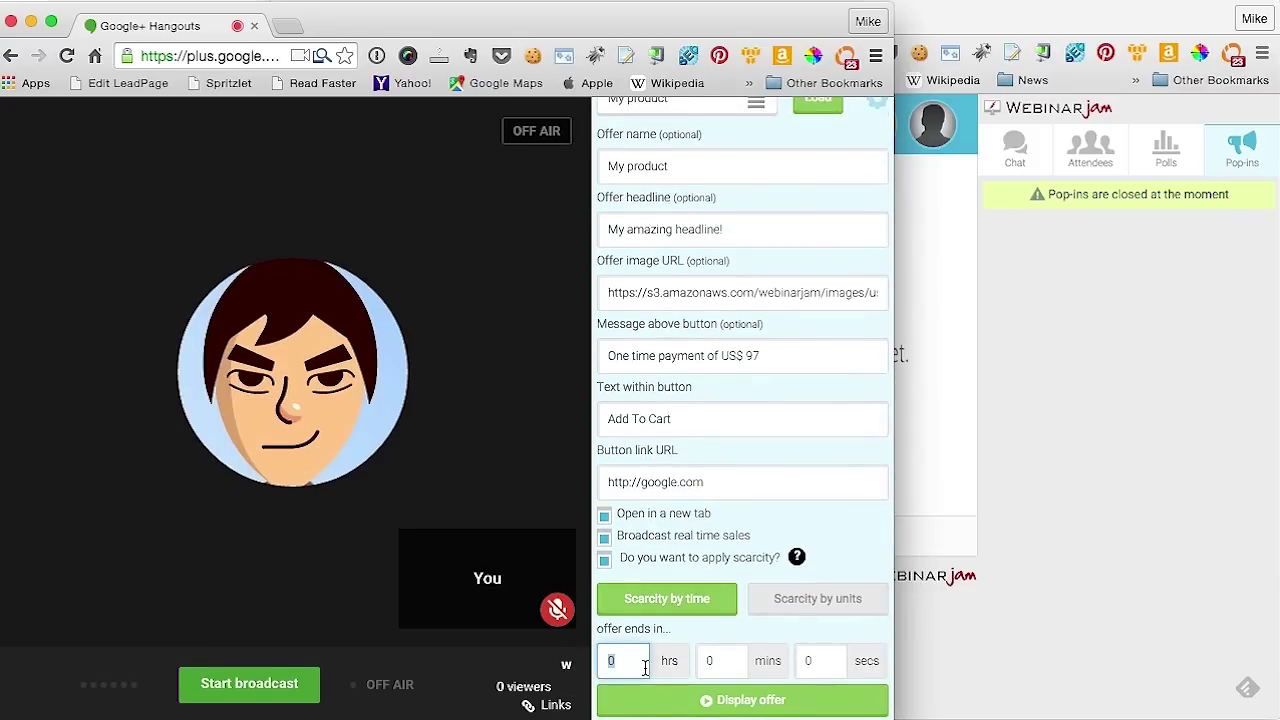
double_click(720, 660)
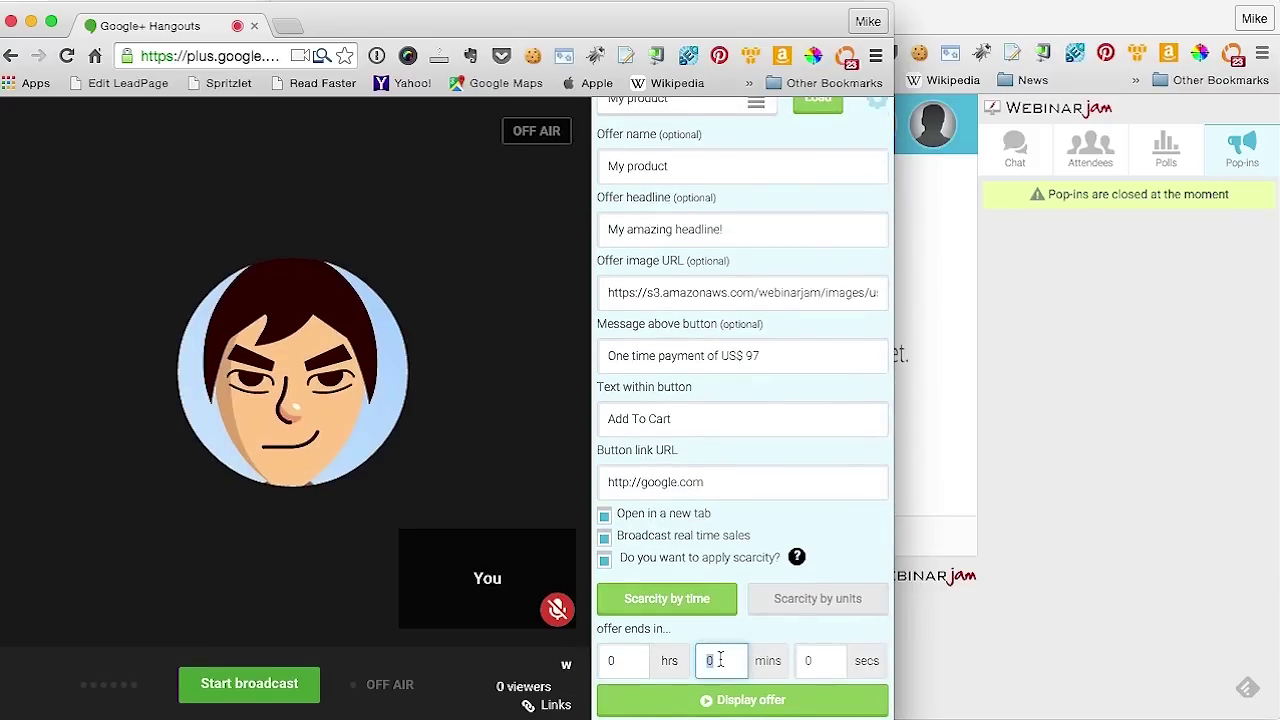
type("5")
left_click(812, 660)
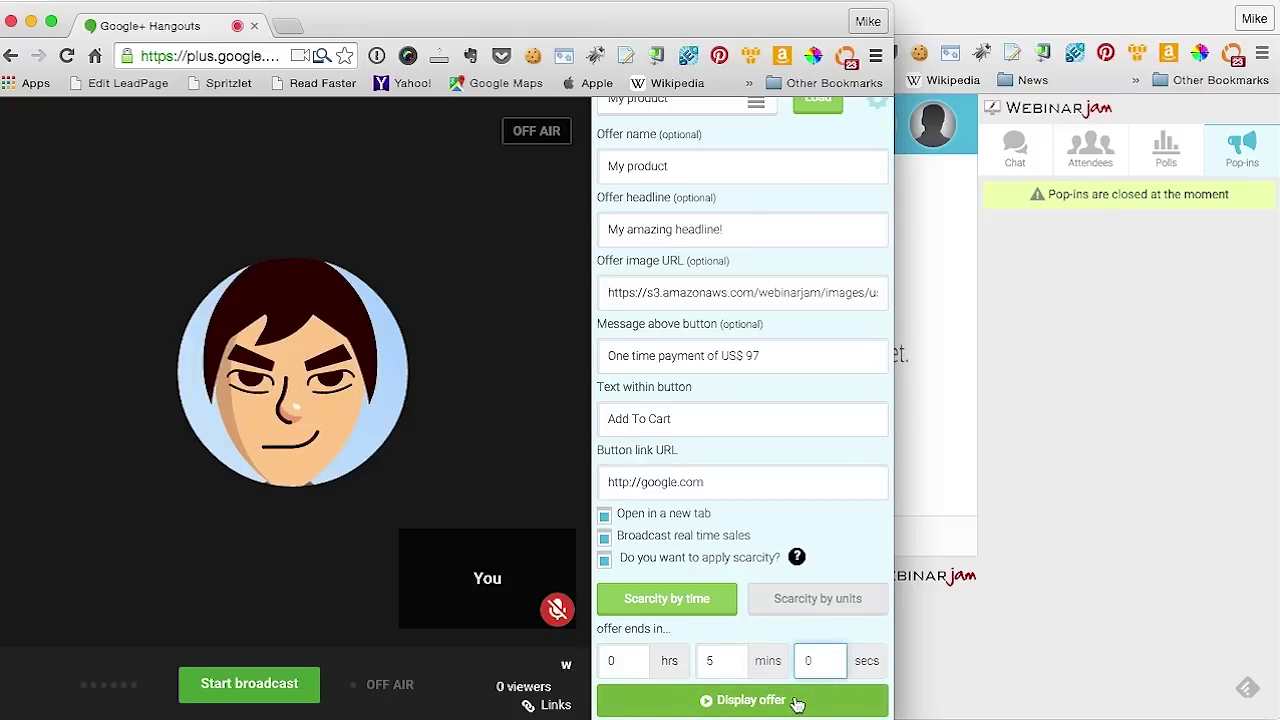
left_click(797, 703)
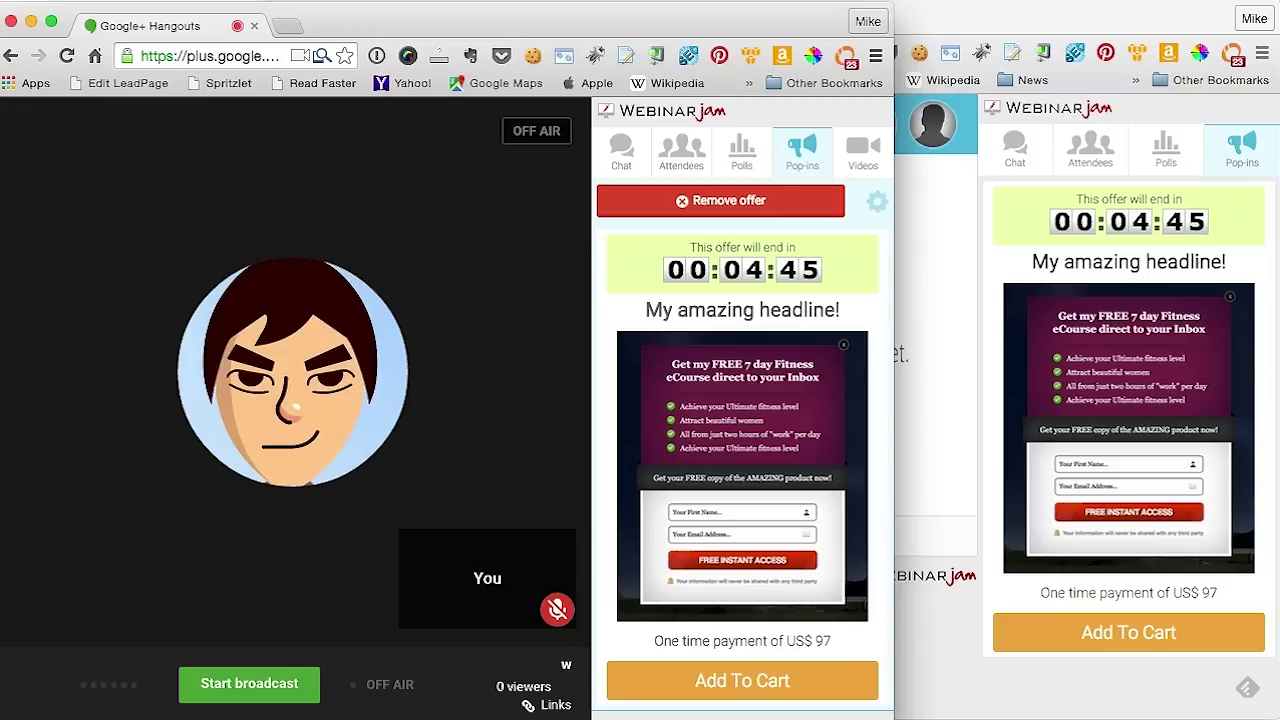
left_click(766, 203)
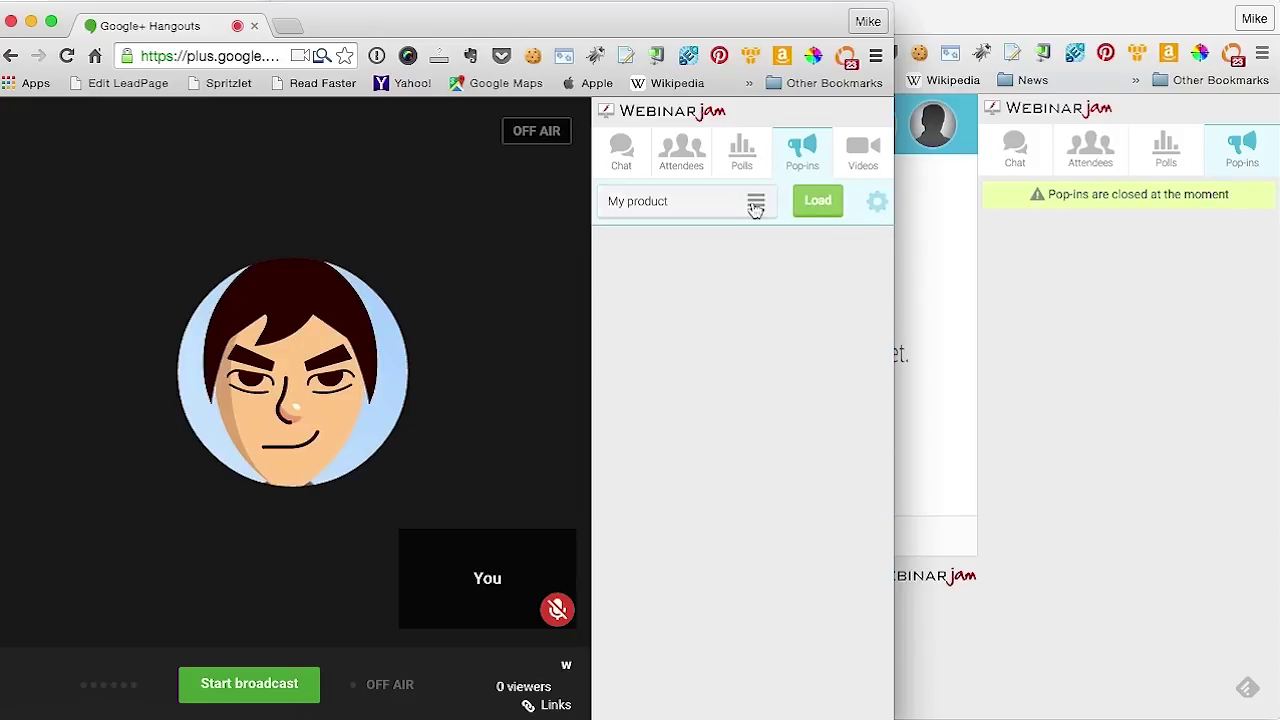
Reload My product with scarcity limited to 25 units and display it to attendees
left_click(755, 203)
left_click(697, 286)
left_click(820, 200)
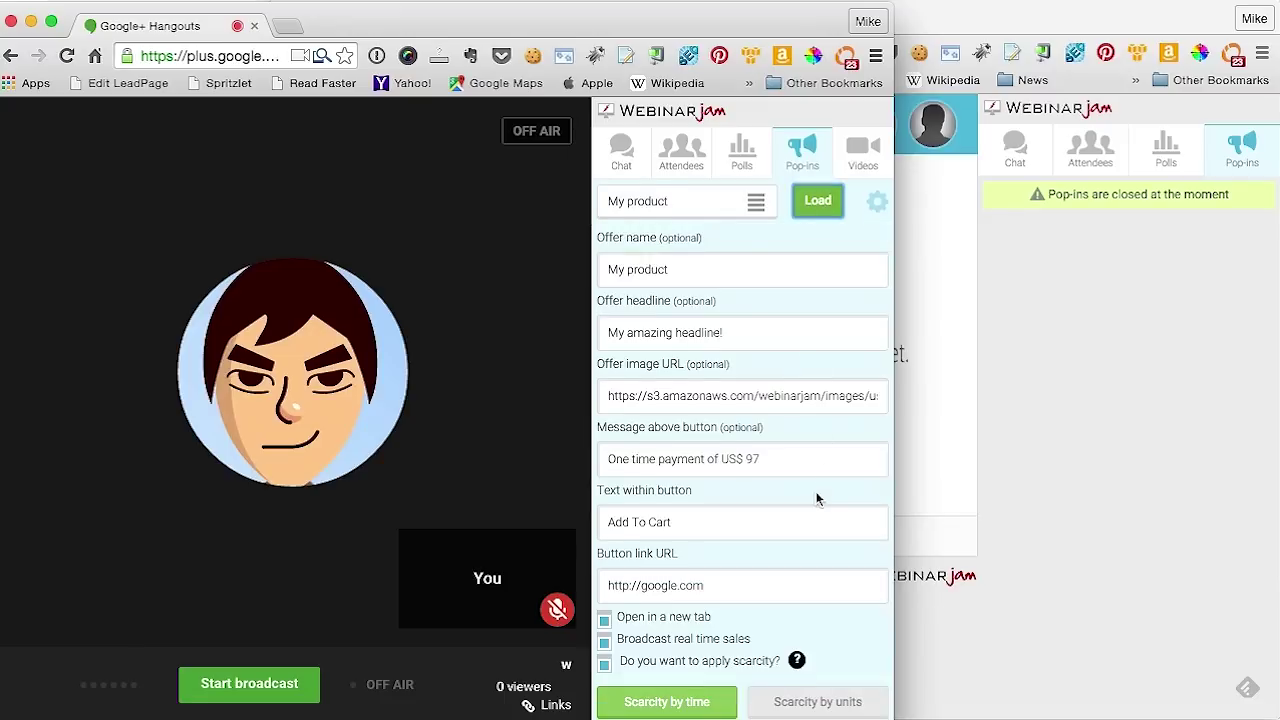
scroll(820, 510, "down", 2)
left_click(835, 604)
scroll(808, 500, "down", 1)
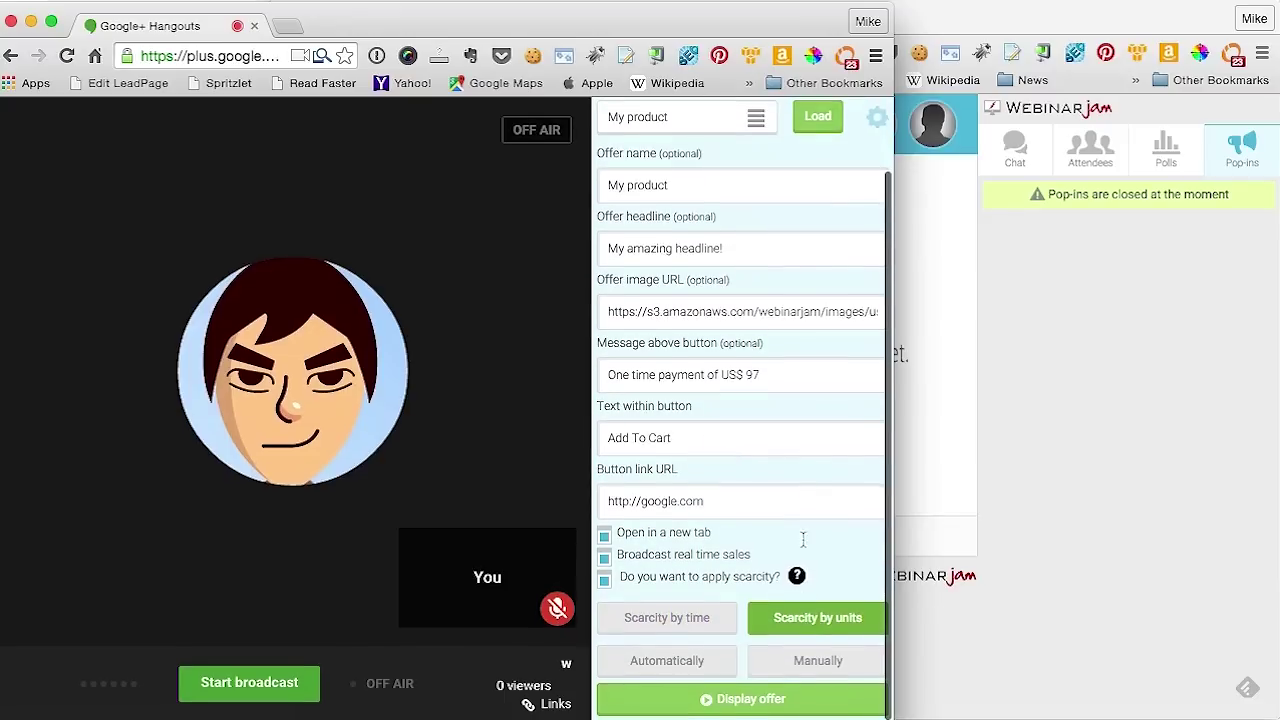
left_click(814, 662)
scroll(780, 607, "down", 1)
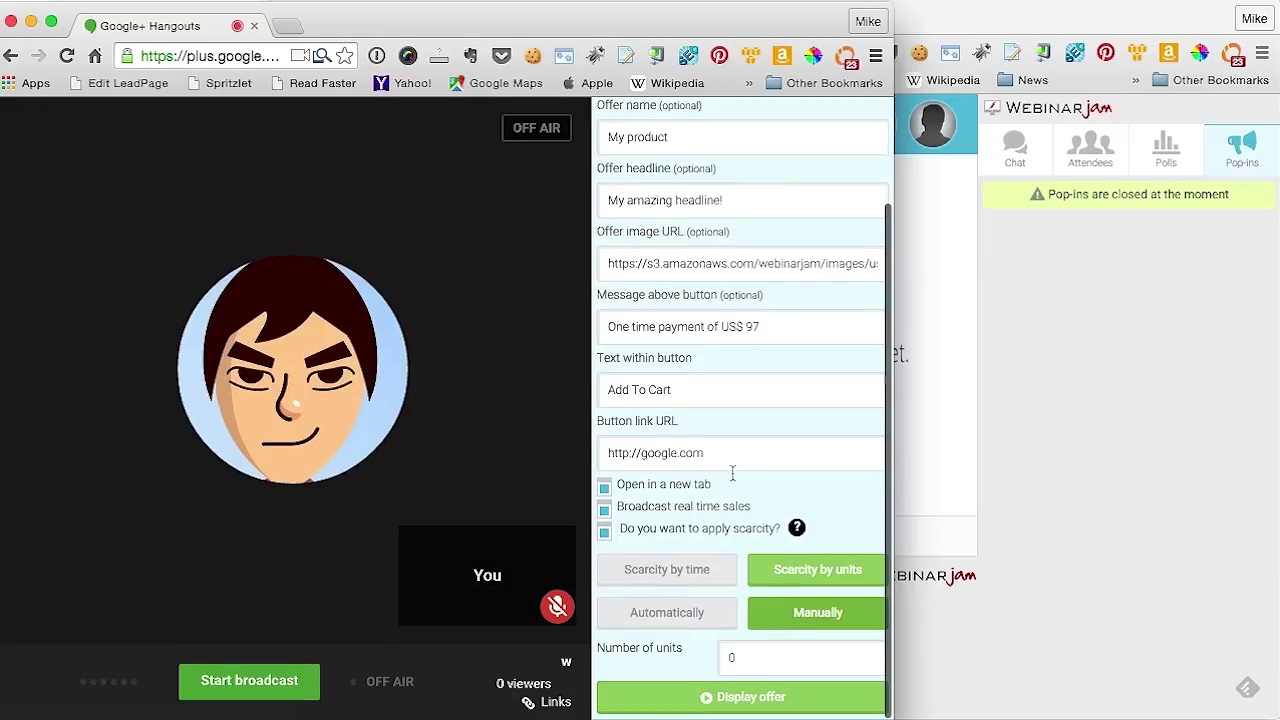
double_click(757, 660)
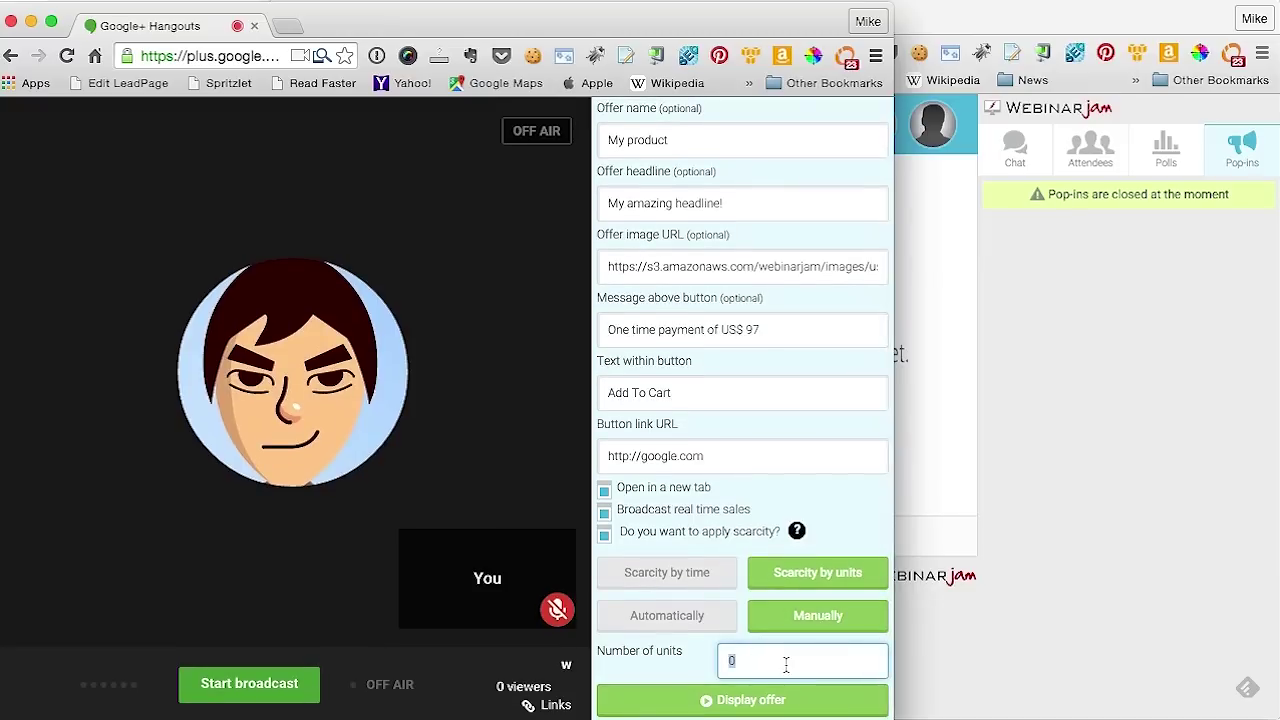
type("25")
left_click(772, 703)
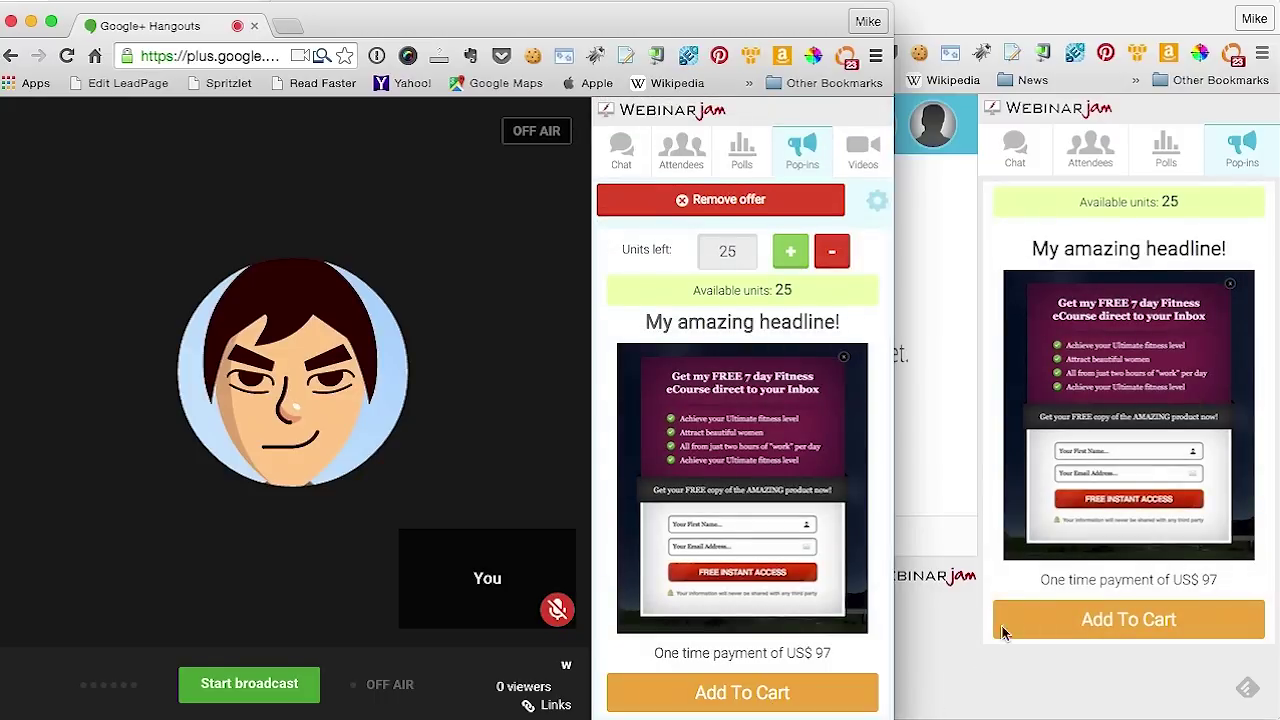
Check the available units count on the attendee page, then return to the Hangout window
left_click(1190, 206)
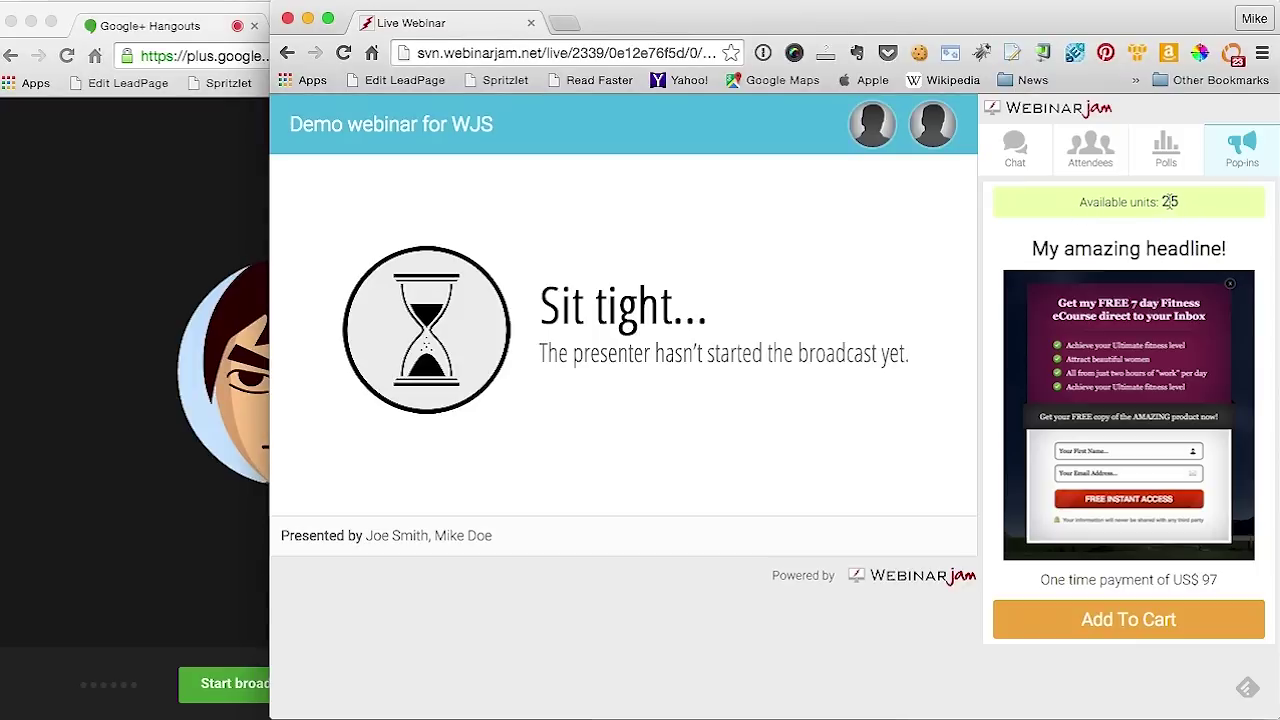
left_click_drag(1181, 204, 1087, 218)
left_click(1076, 219)
left_click(132, 460)
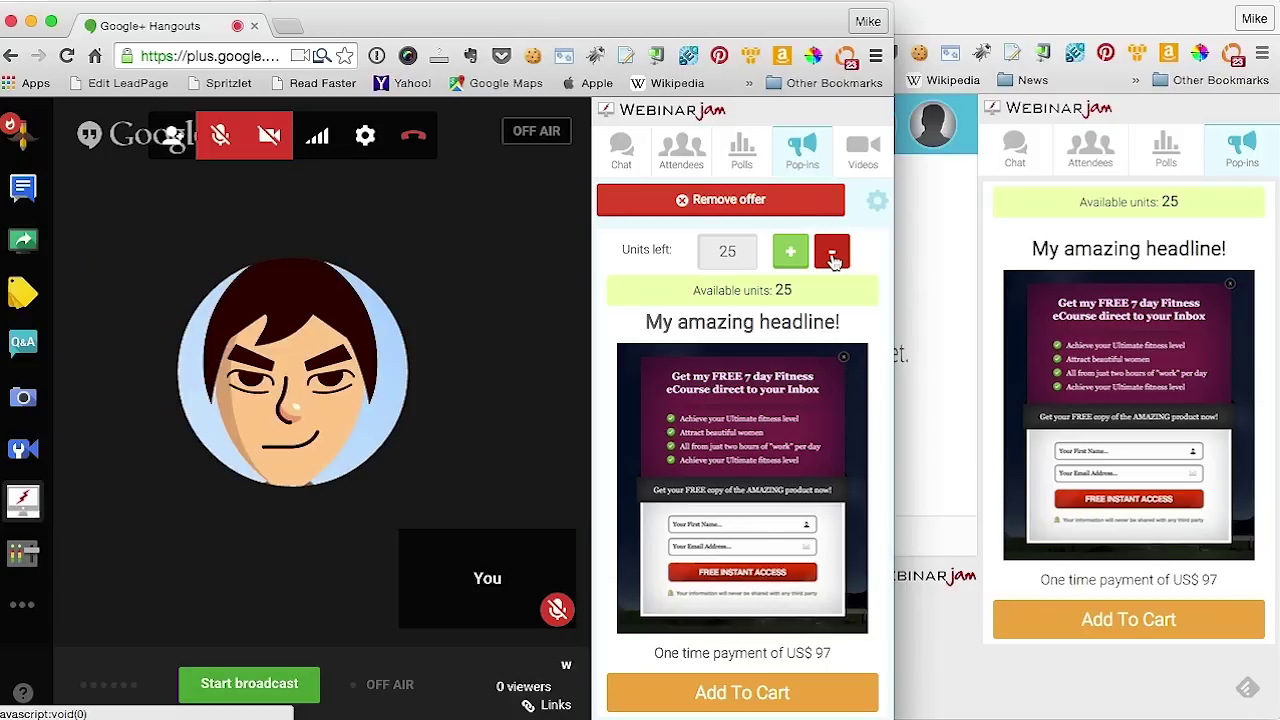
Reduce the units left to 23, confirm it on the attendee page, and return to the Hangout
left_click(834, 259)
left_click(834, 259)
left_click(1183, 208)
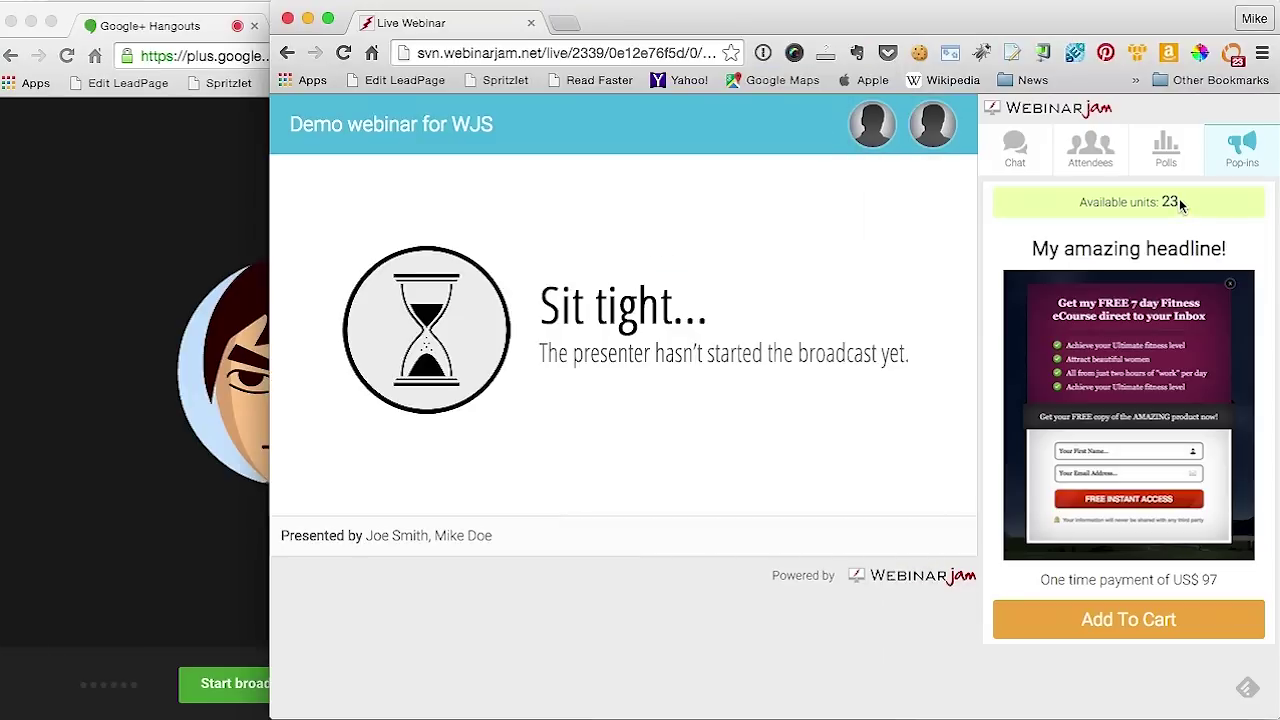
left_click_drag(1179, 198, 1161, 202)
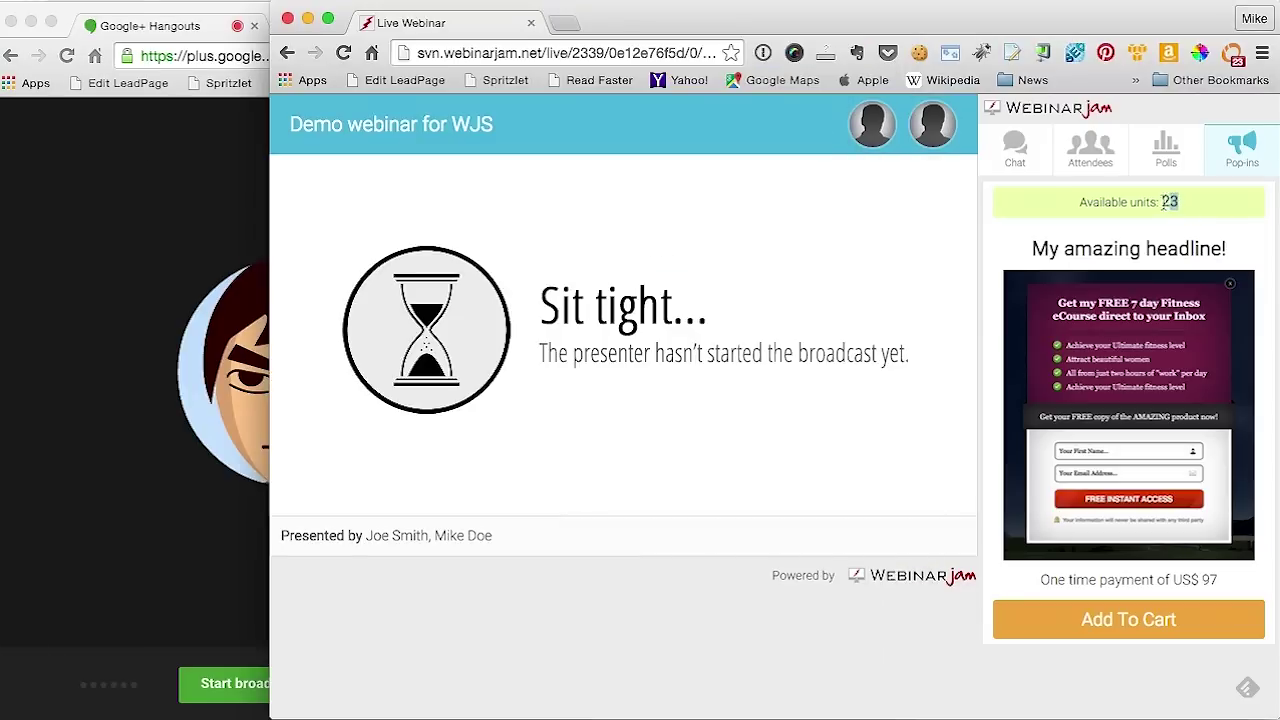
left_click(140, 541)
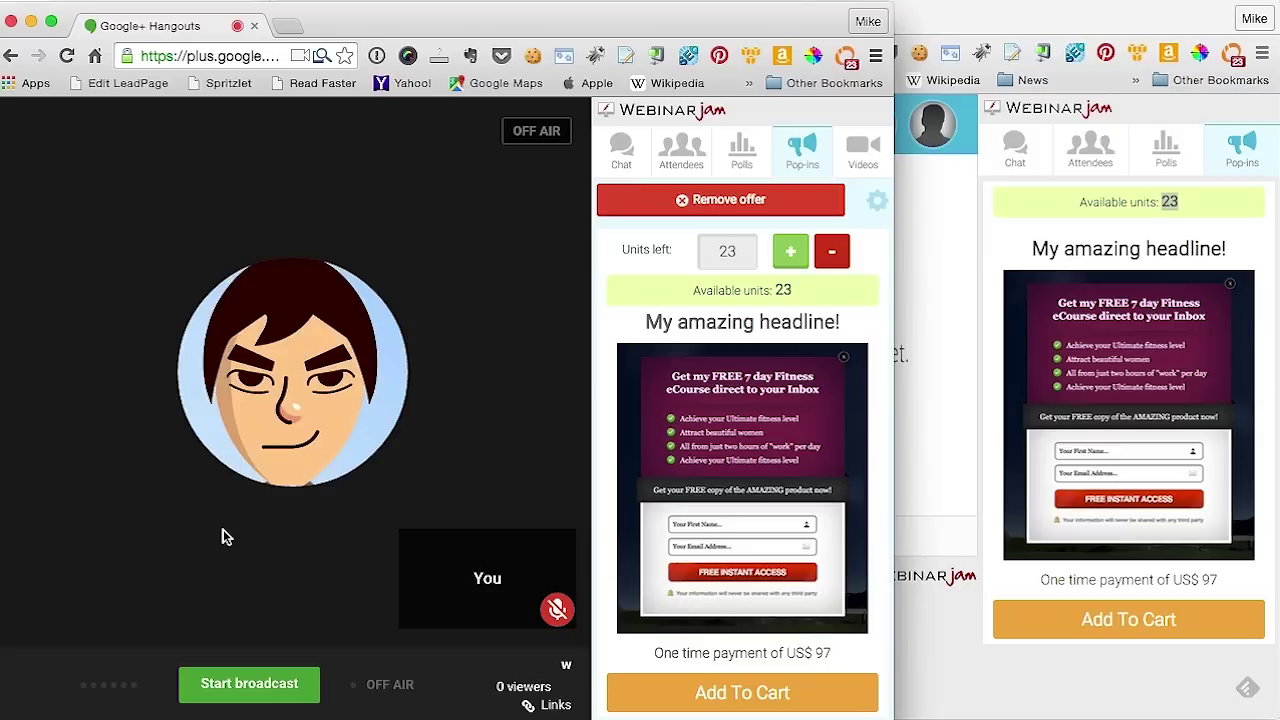
left_click_drag(1057, 206, 1055, 228)
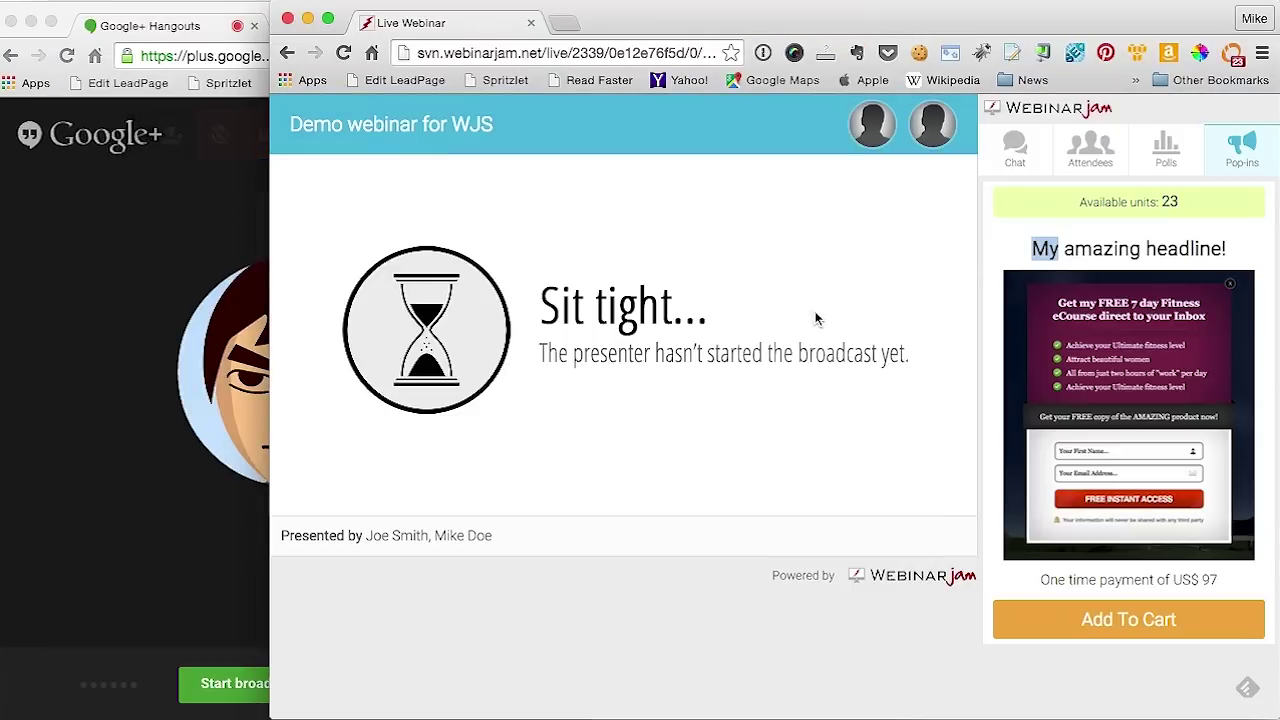
left_click(1015, 243)
left_click(190, 553)
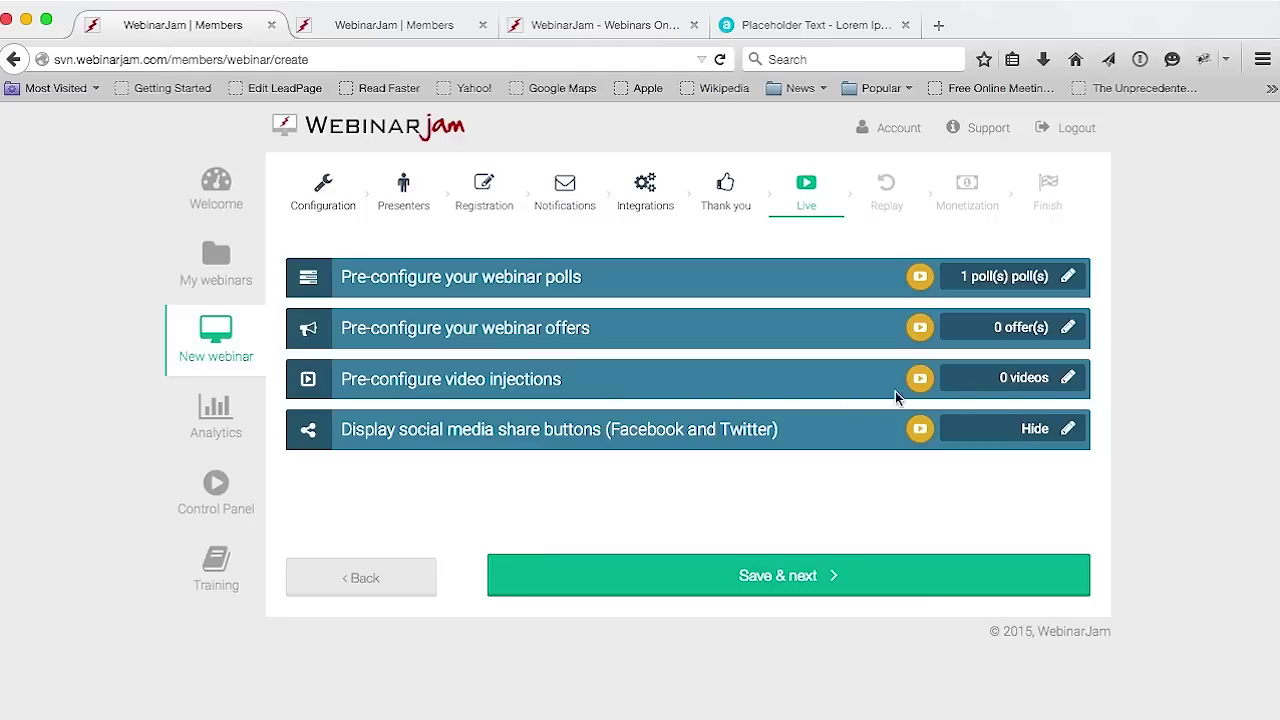
Open the settings on the 'Pre-configure video injections' row
left_click(1068, 379)
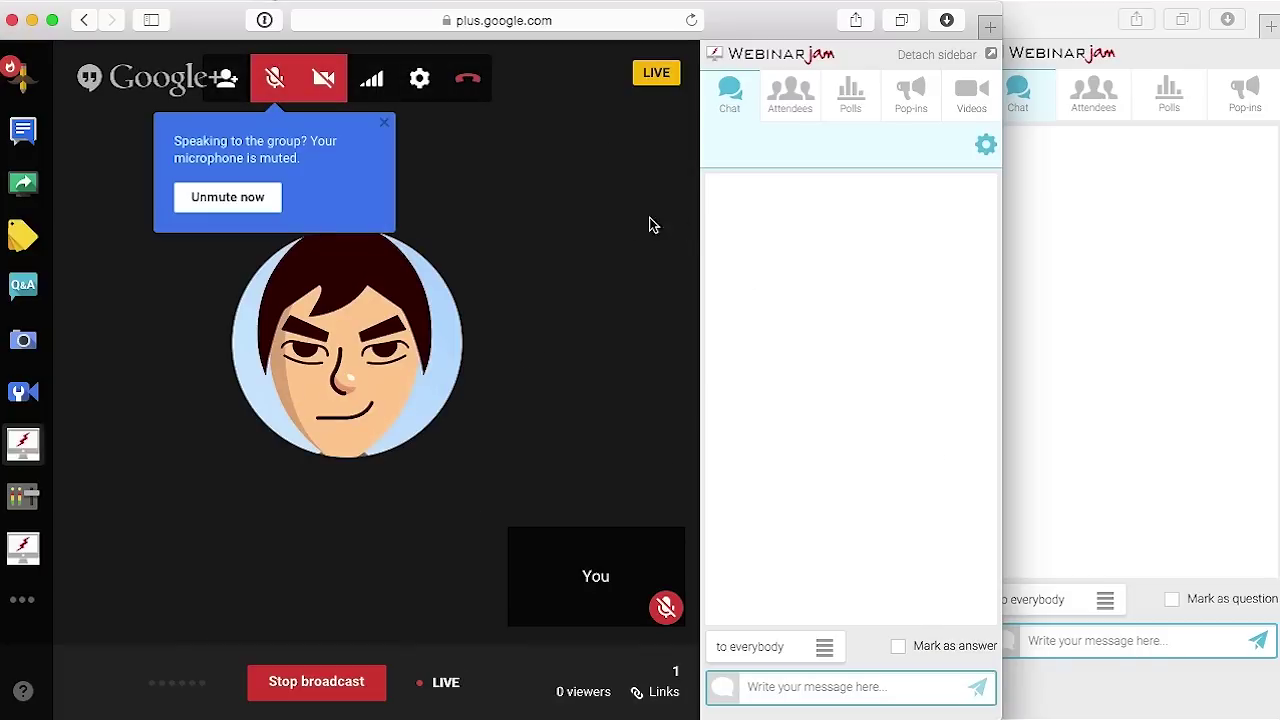
Dismiss the mute notice, set the Hangout beside the attendee page, and show the sidebar's Videos section
left_click(433, 249)
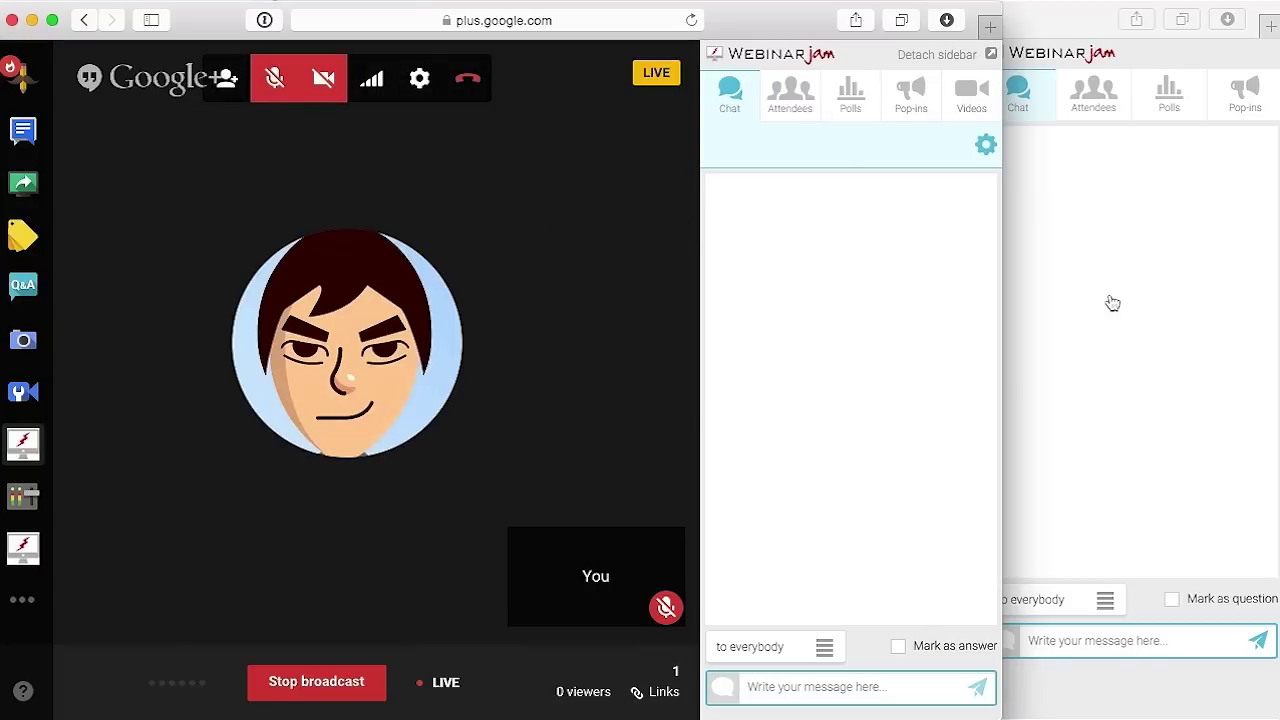
left_click_drag(777, 20, 680, 24)
left_click(979, 190)
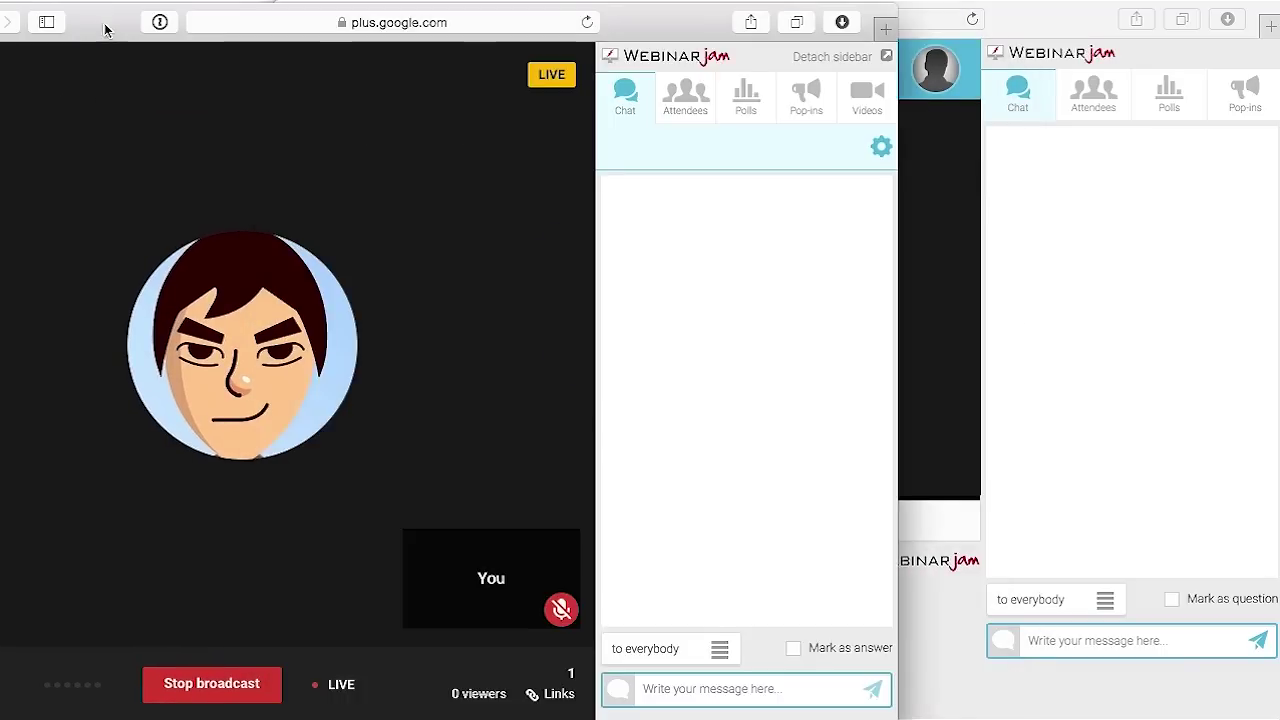
left_click_drag(106, 29, 206, 26)
mouse_move(471, 329)
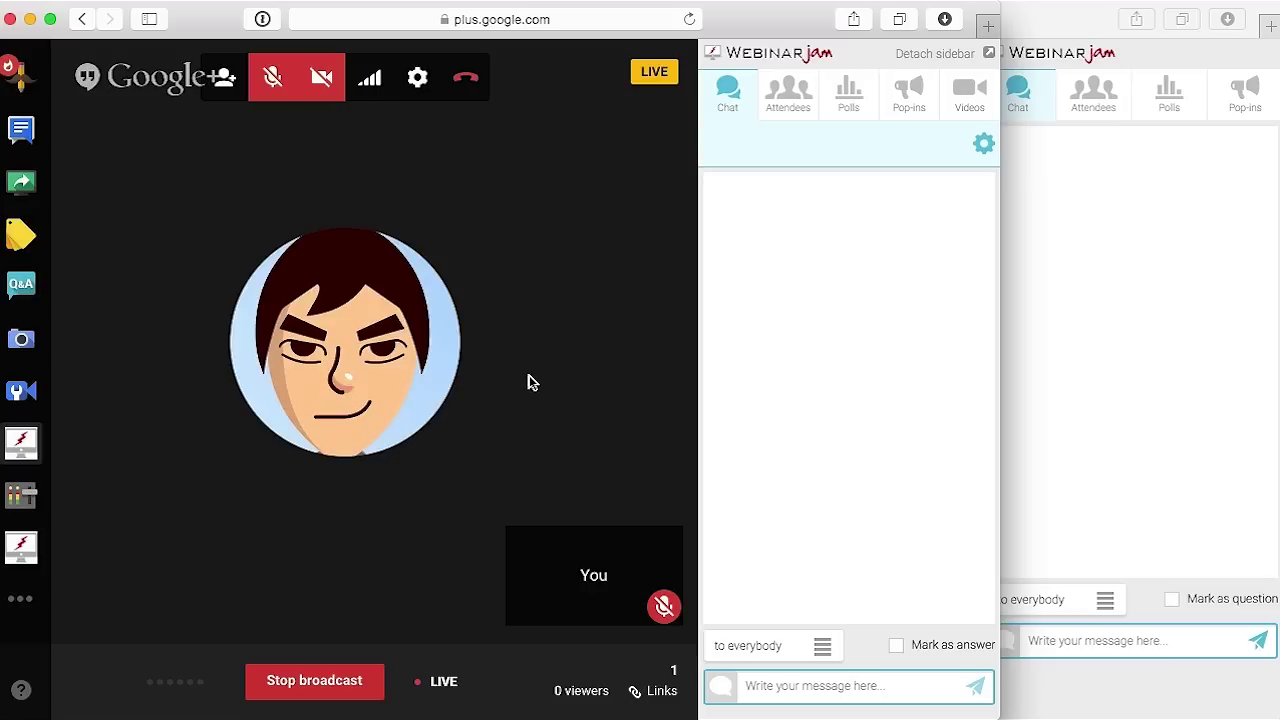
left_click_drag(777, 21, 202, 22)
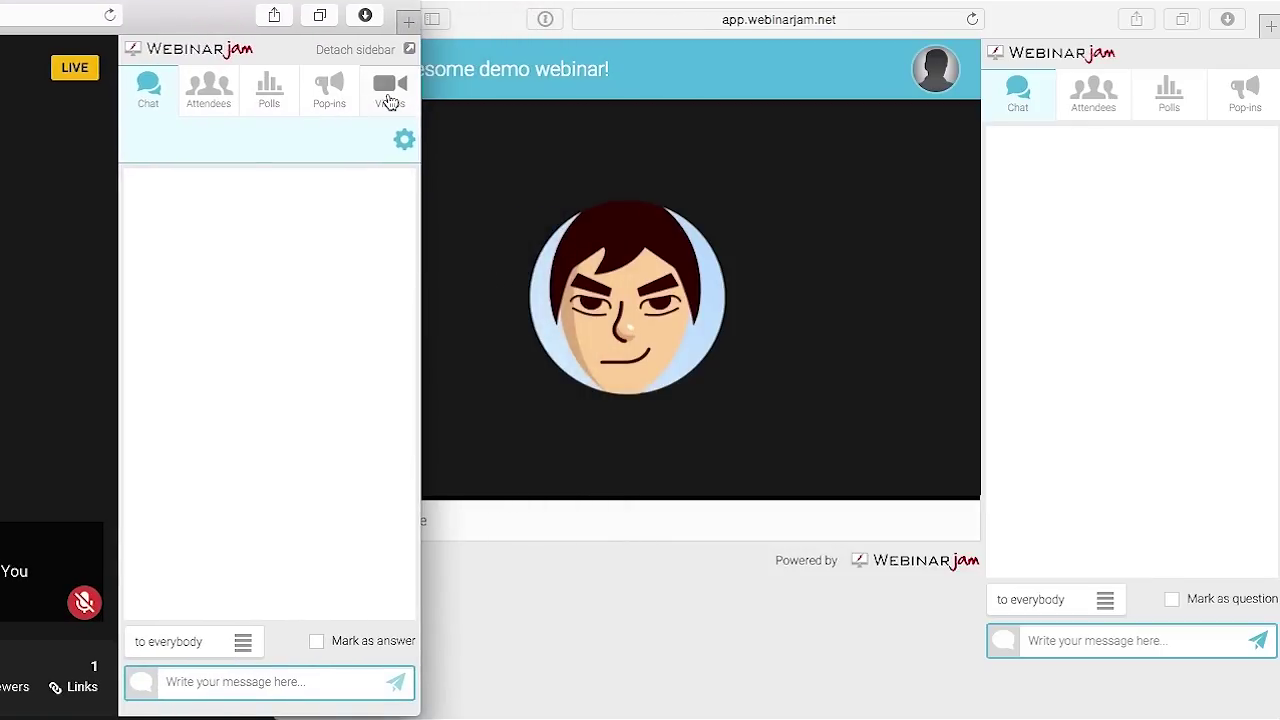
left_click(391, 95)
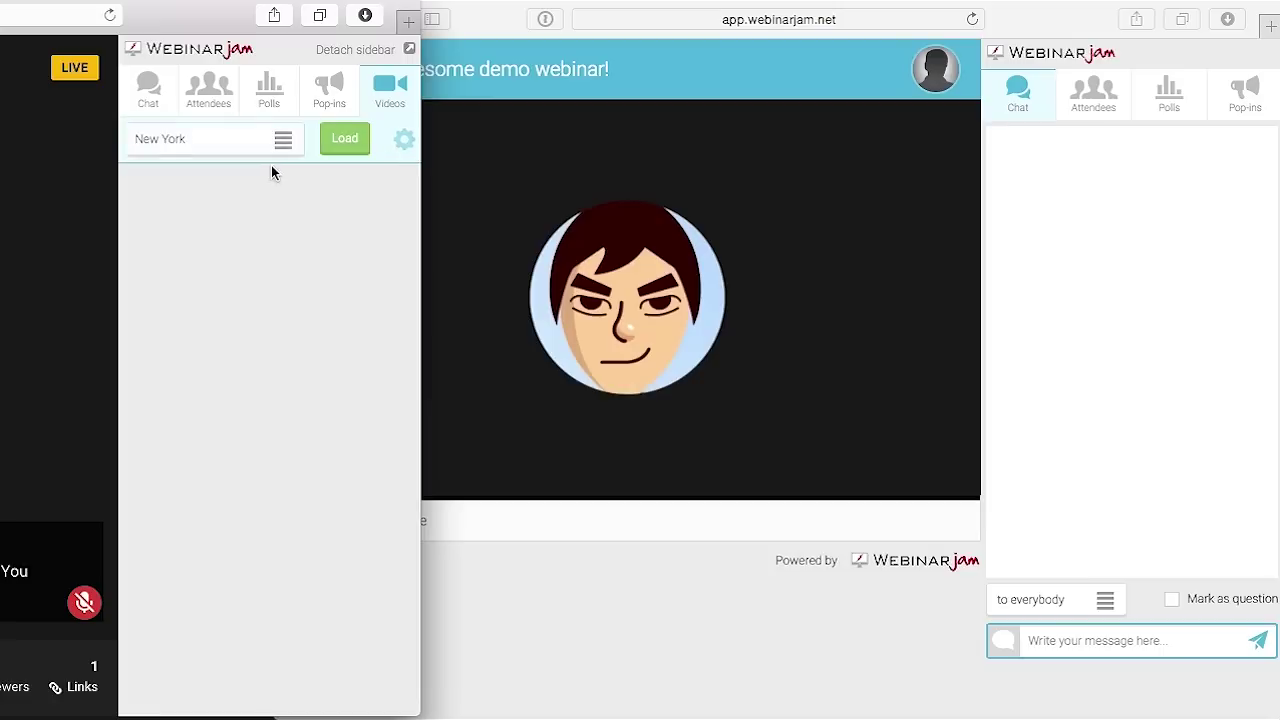
Select the New York video and load it into the player
left_click(283, 140)
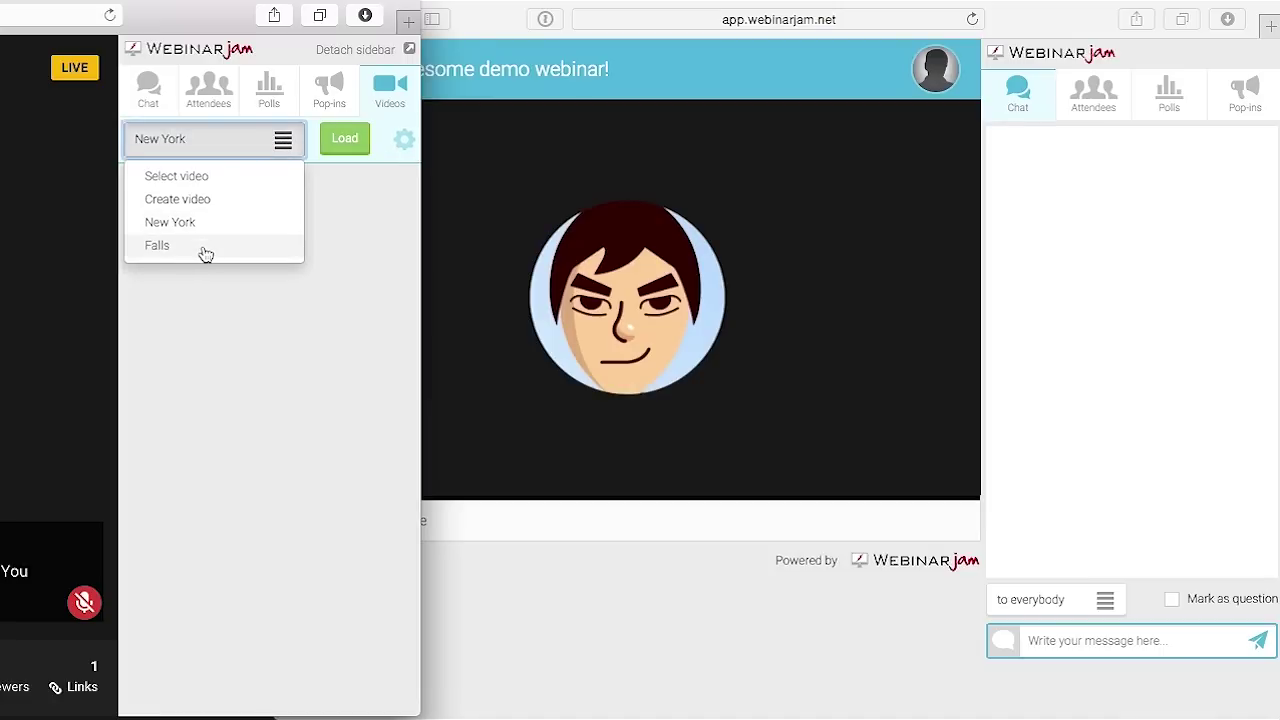
left_click(187, 227)
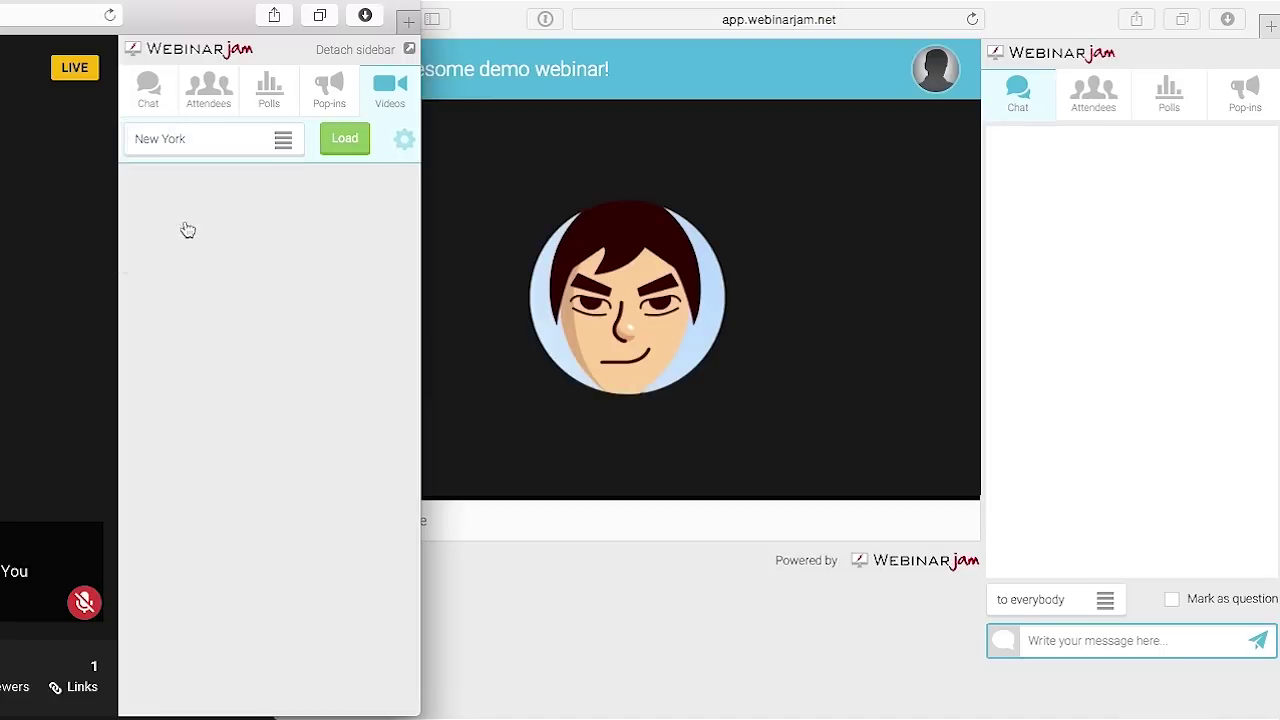
left_click(344, 138)
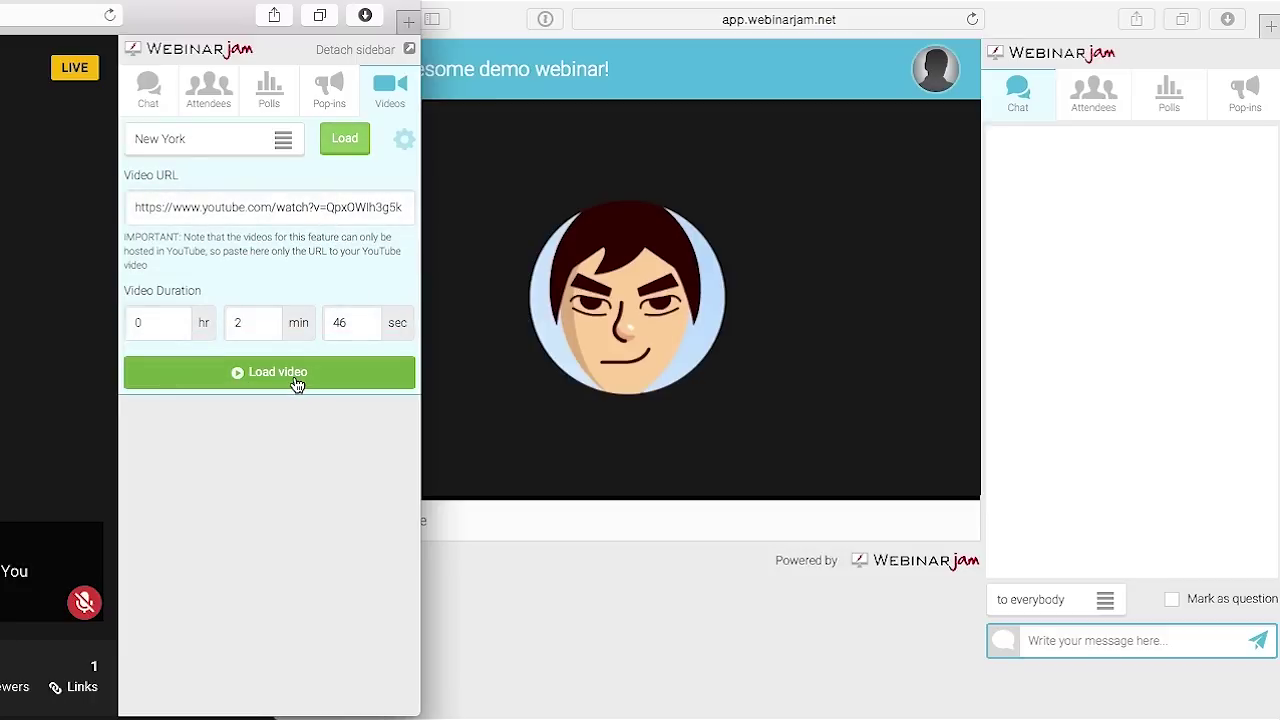
left_click(295, 385)
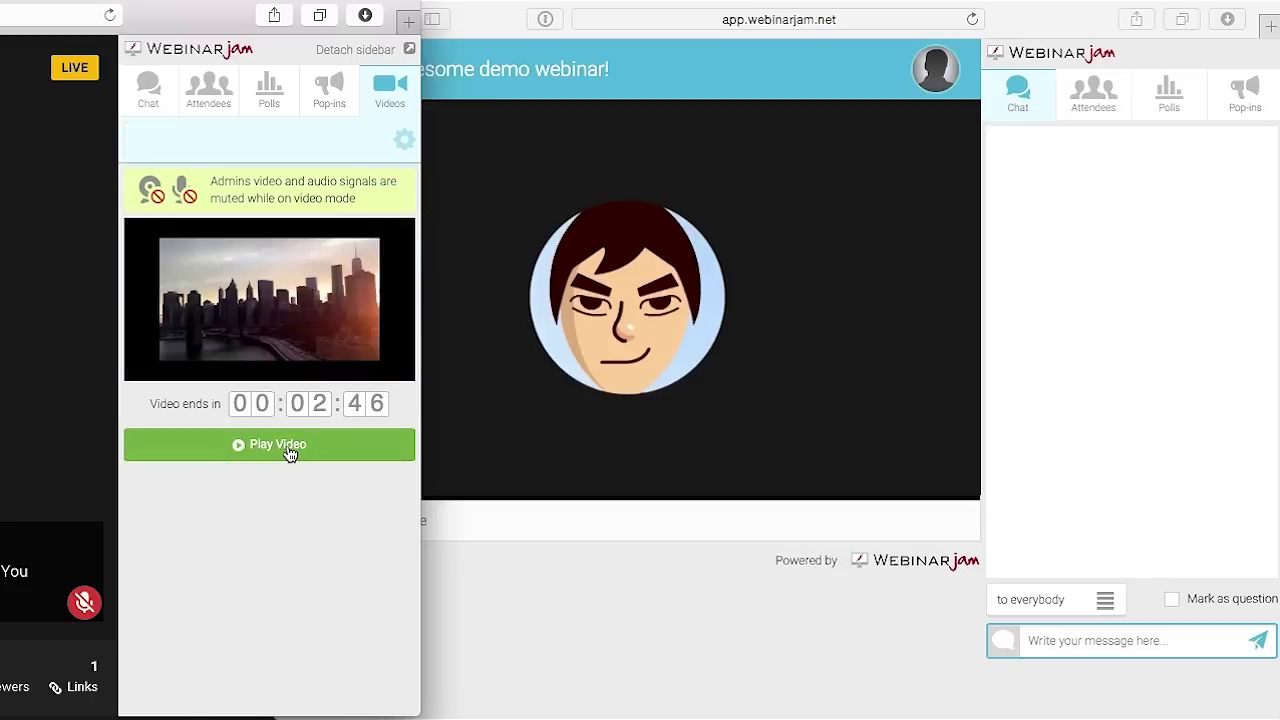
Play New York to attendees, end it to resume the hangout, and load the Falls video
left_click(287, 450)
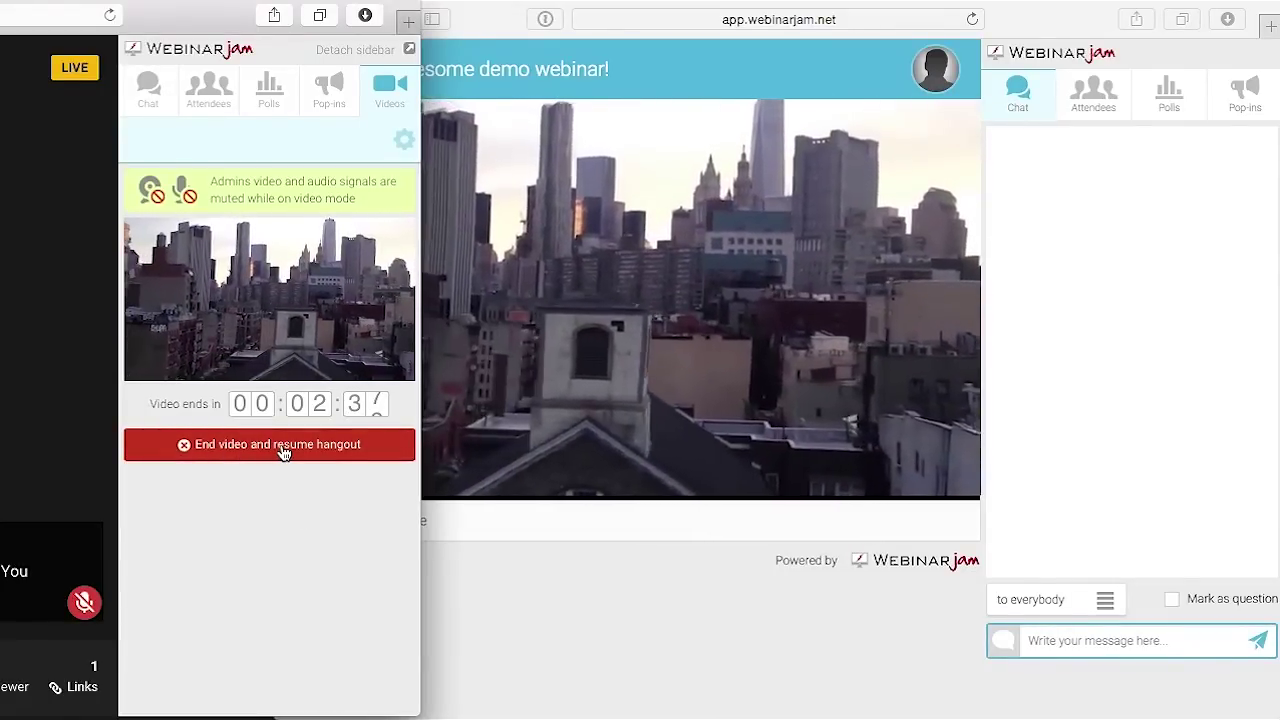
left_click(281, 444)
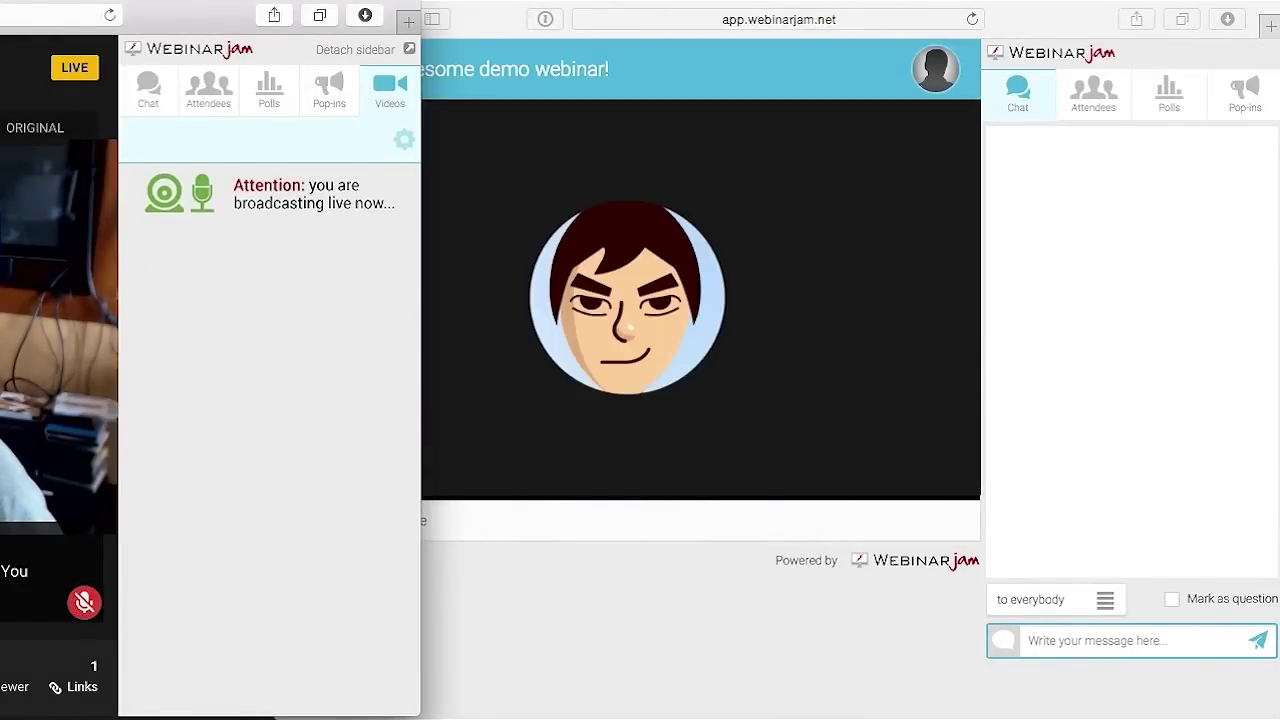
left_click(343, 140)
Play the Falls waterfall video to attendees, then end it to resume the hangout
left_click(313, 364)
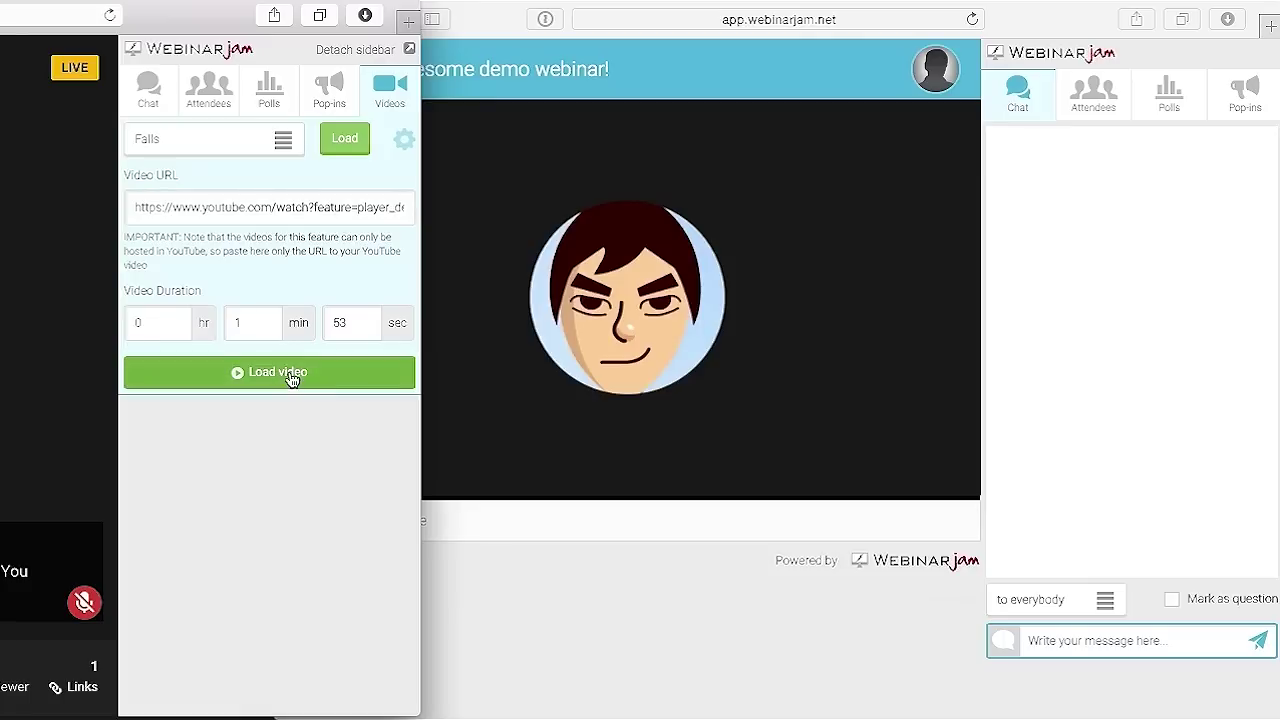
left_click(294, 446)
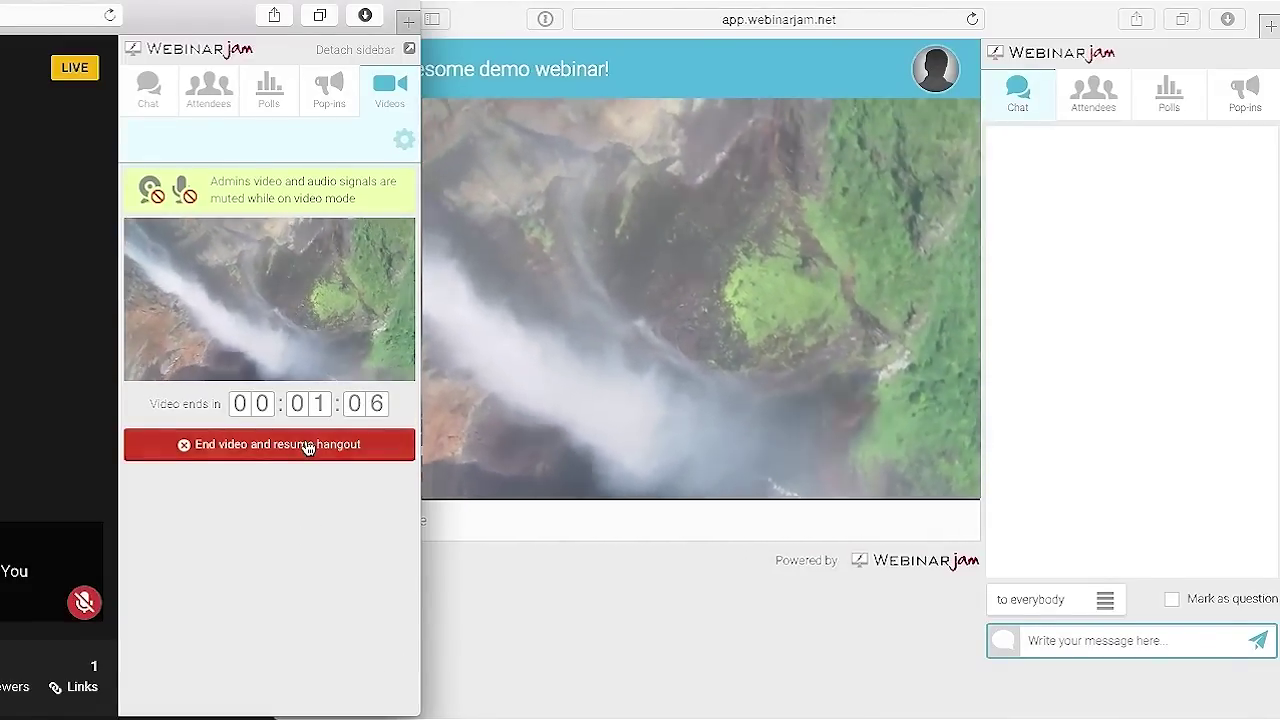
left_click(305, 444)
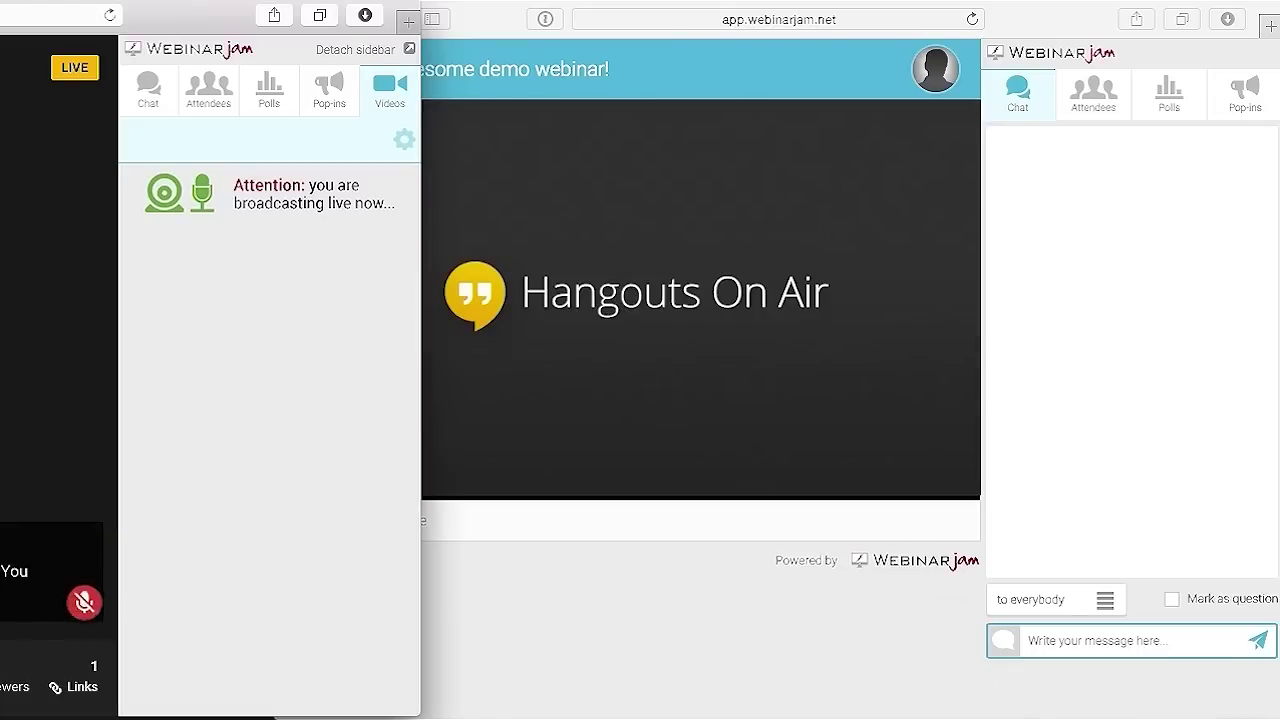
Bring the attendee page forward, move the Hangout window, and open the Replay step's contents settings
left_click(463, 607)
left_click_drag(191, 14, 406, 20)
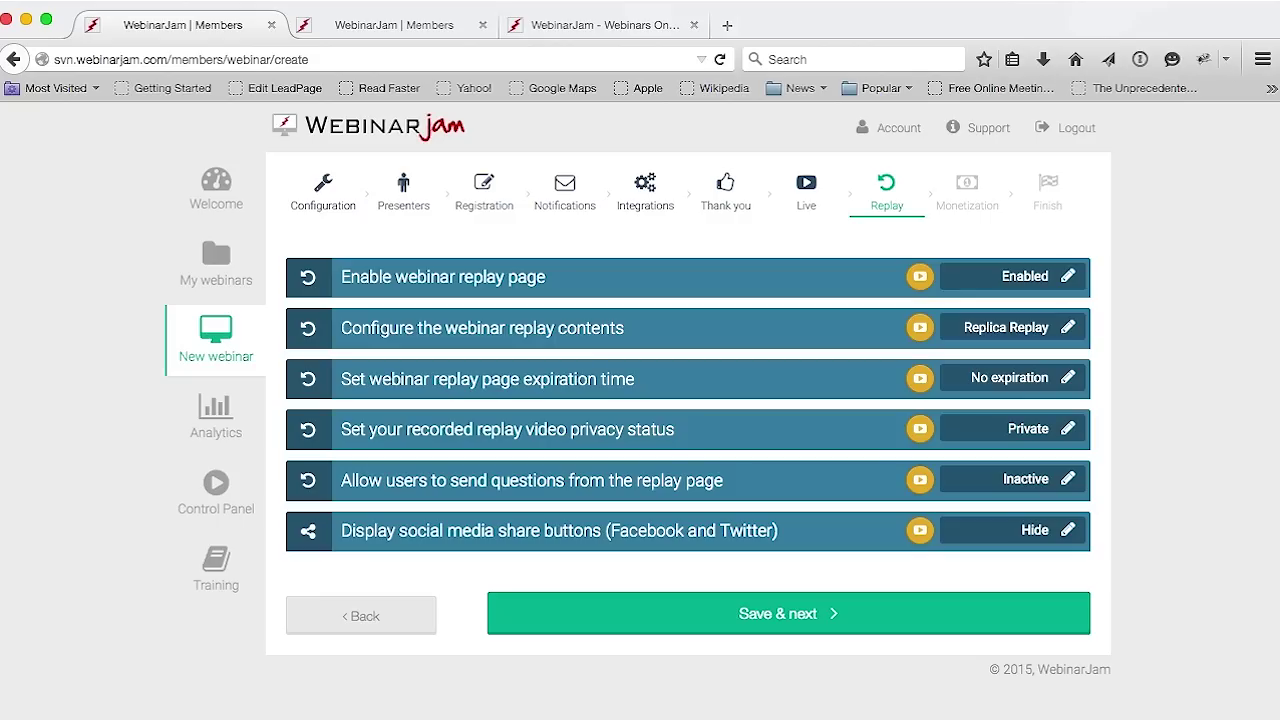
left_click(1066, 330)
Choose Custom video as the replay content, revealing the video URL and duration fields
scroll(1155, 490, "down", 1)
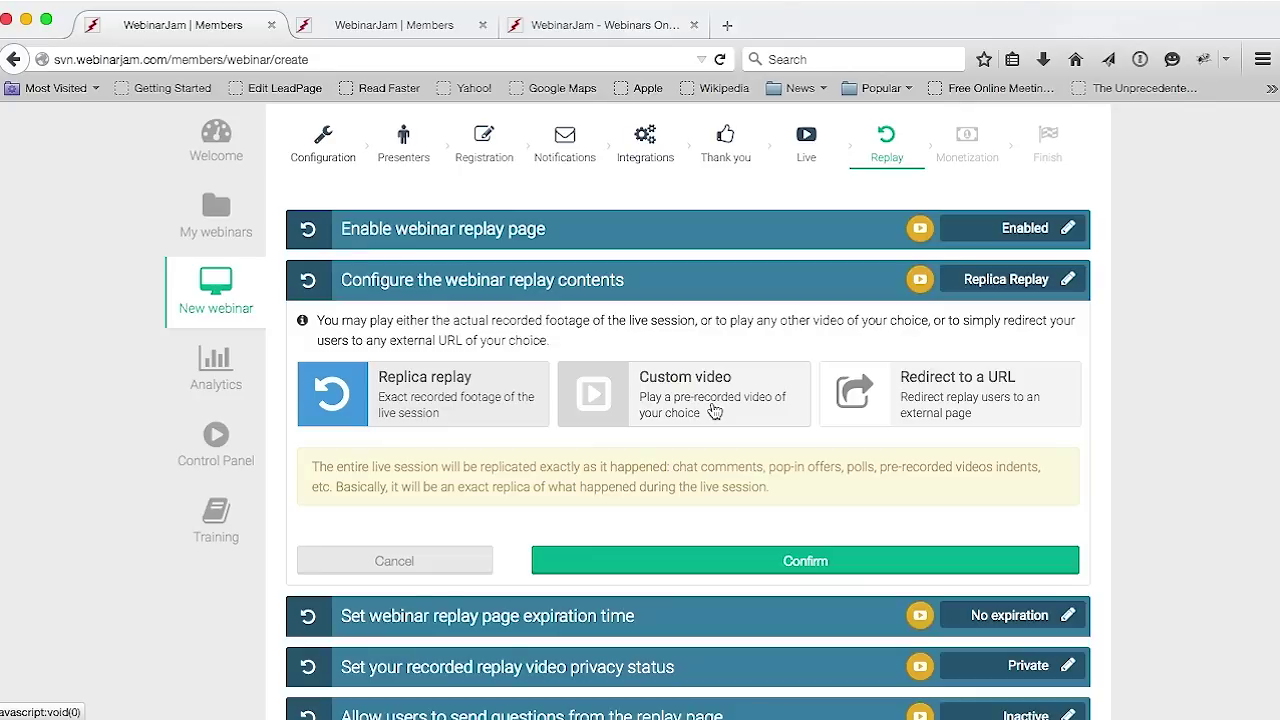
left_click(714, 411)
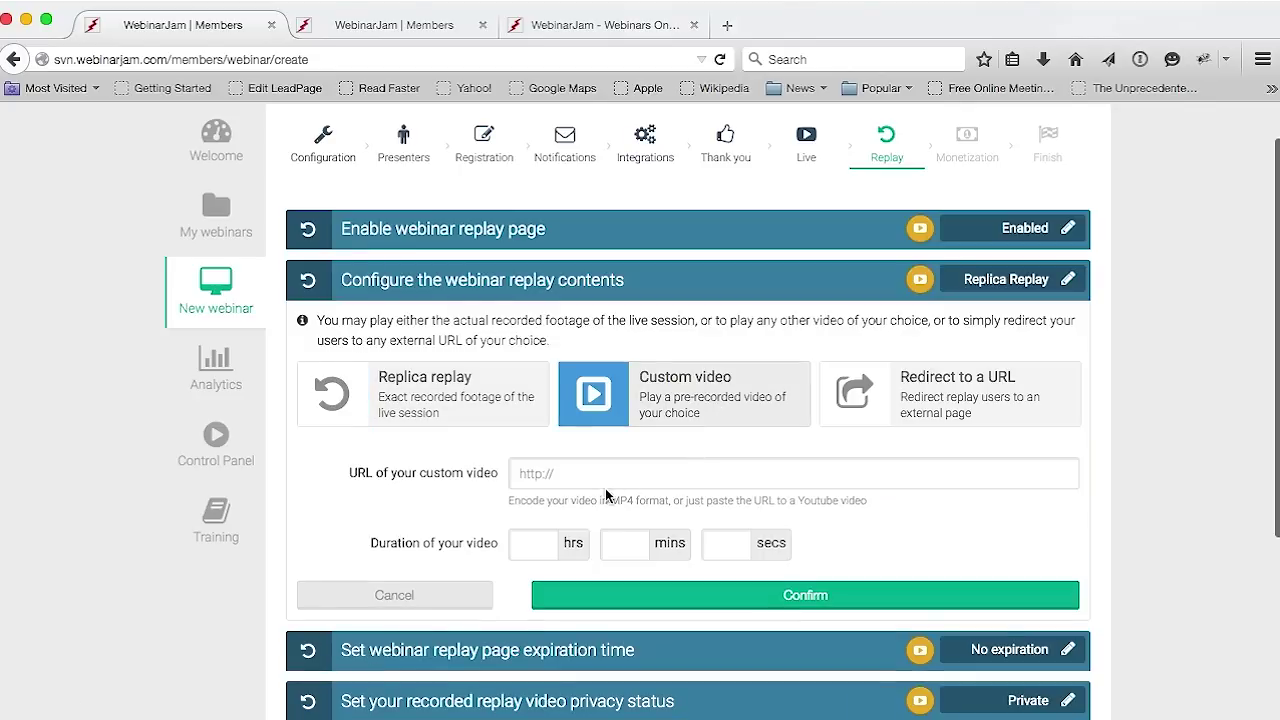
Preview the custom-video and redirect-to-URL replay options, then cancel to keep Replica replay
left_click(687, 476)
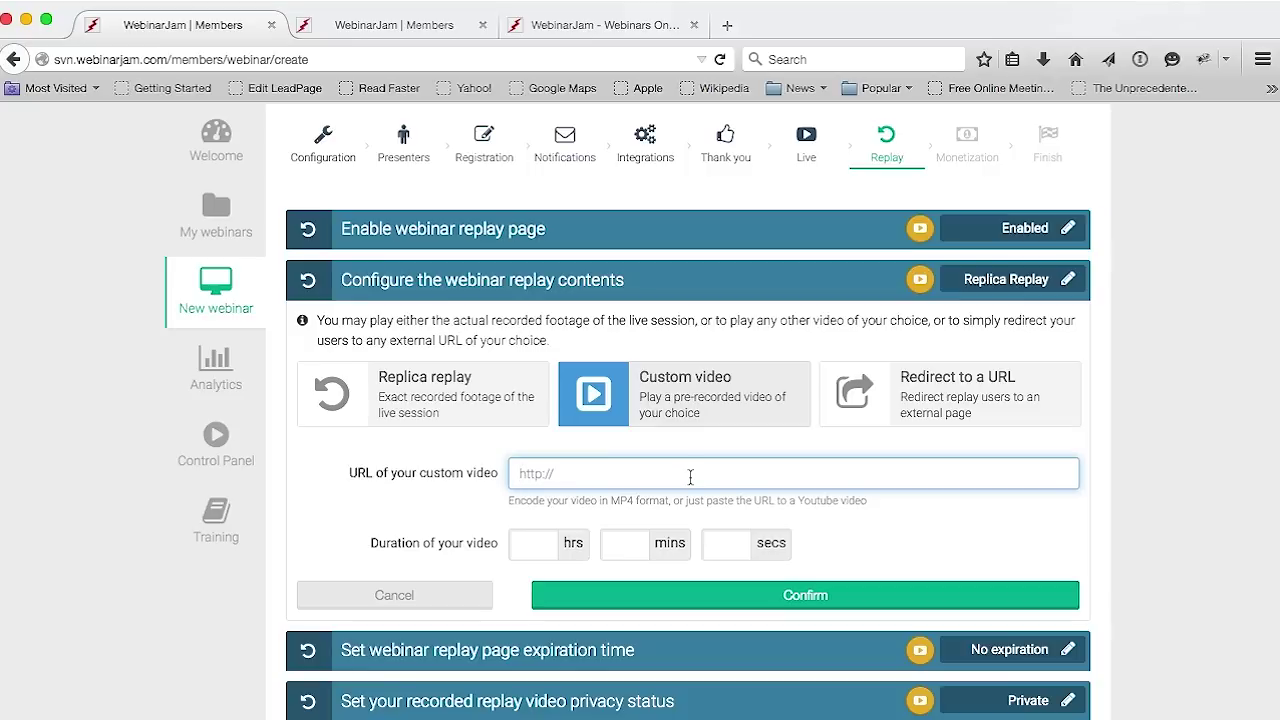
left_click(1115, 460)
left_click(967, 404)
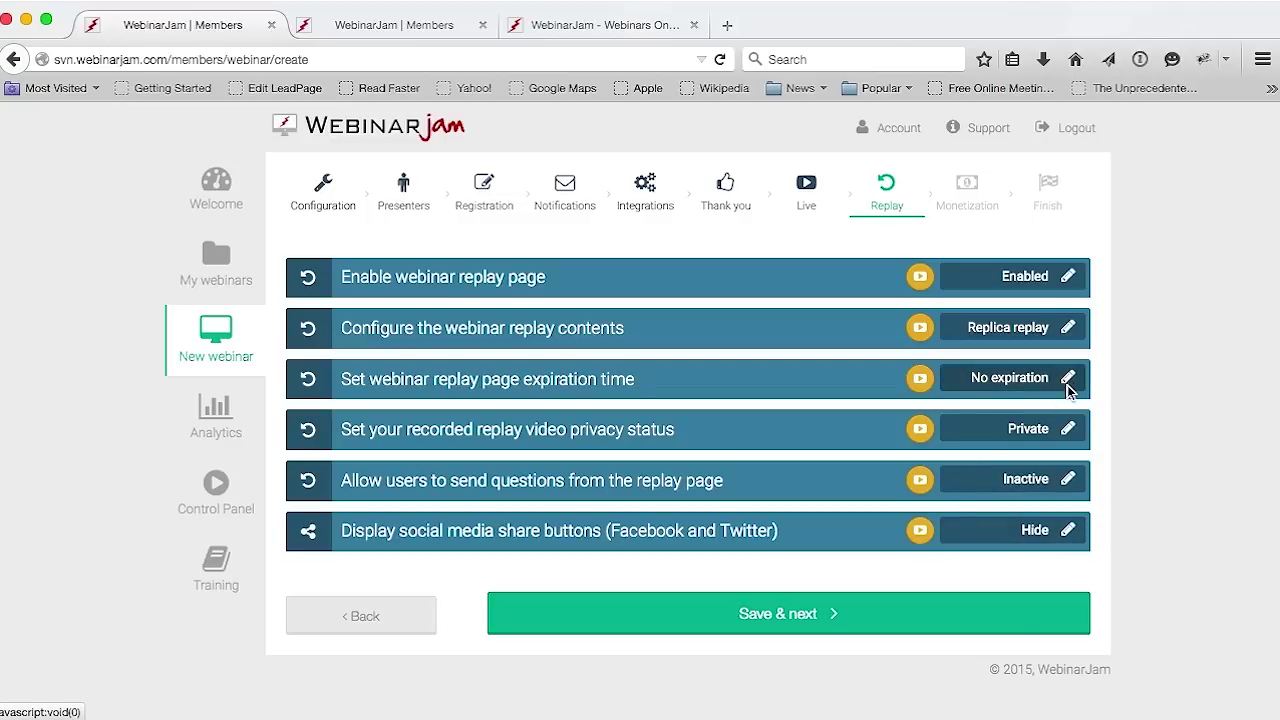
left_click(1068, 380)
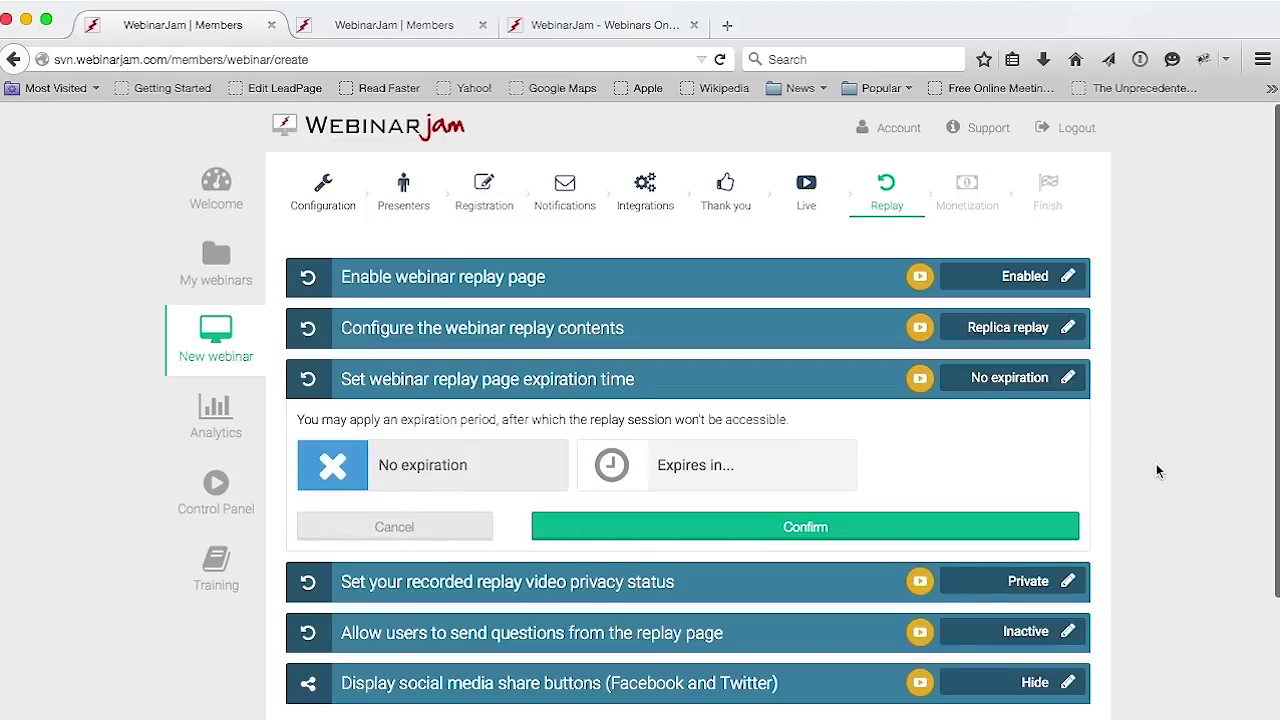
Set the replay page to expire after 72 hours
left_click(736, 484)
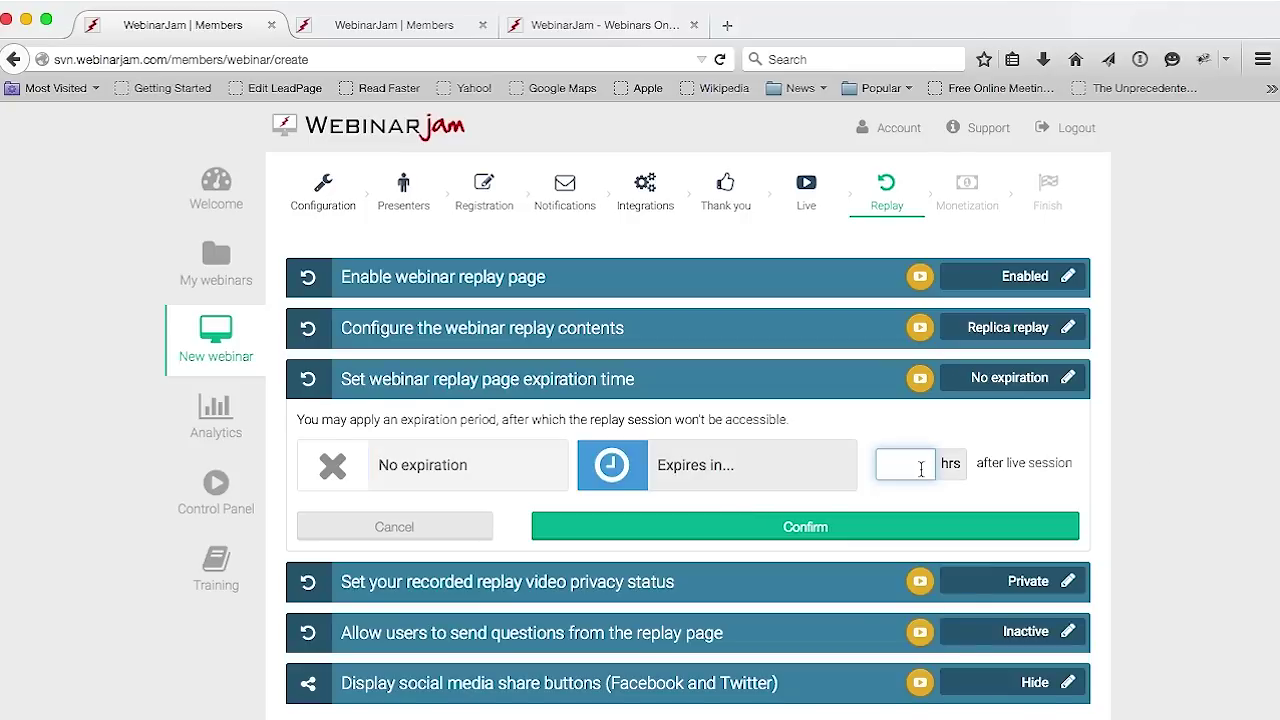
type("72")
left_click(1082, 472)
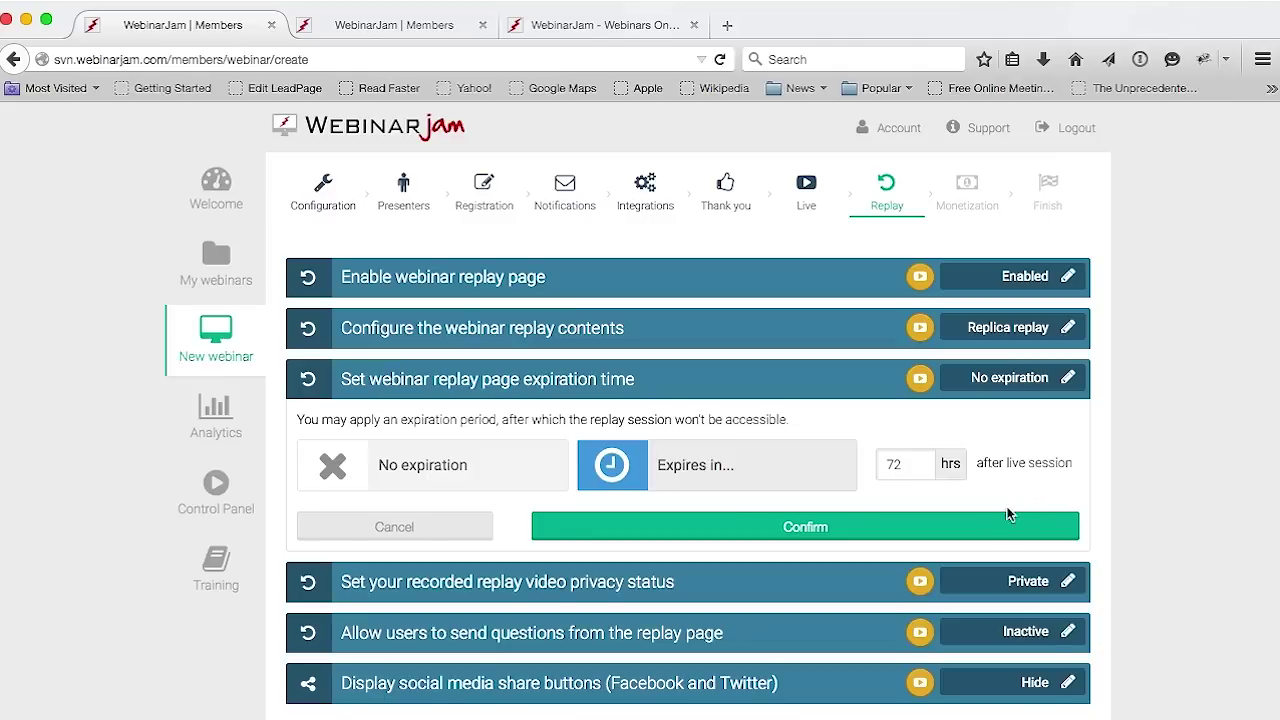
left_click(983, 532)
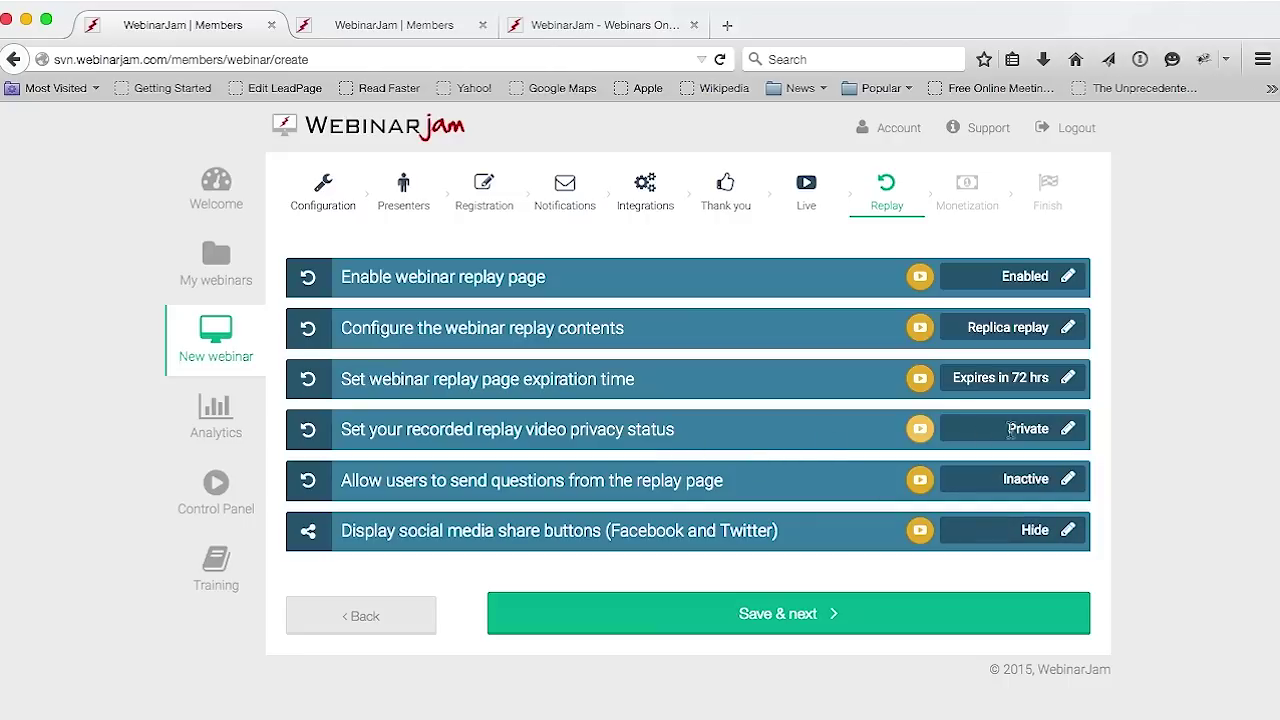
Try making the replay video public, then close the panel, leaving it Private
left_click(1068, 429)
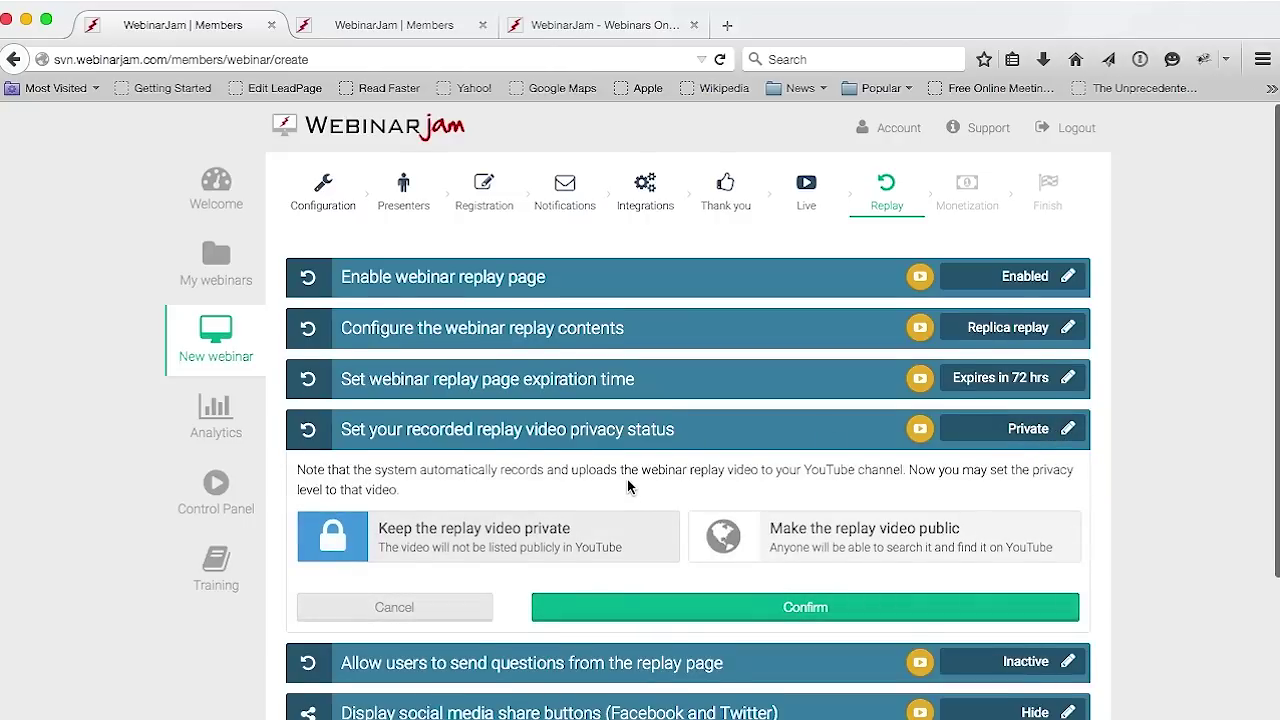
scroll(630, 485, "down", 1)
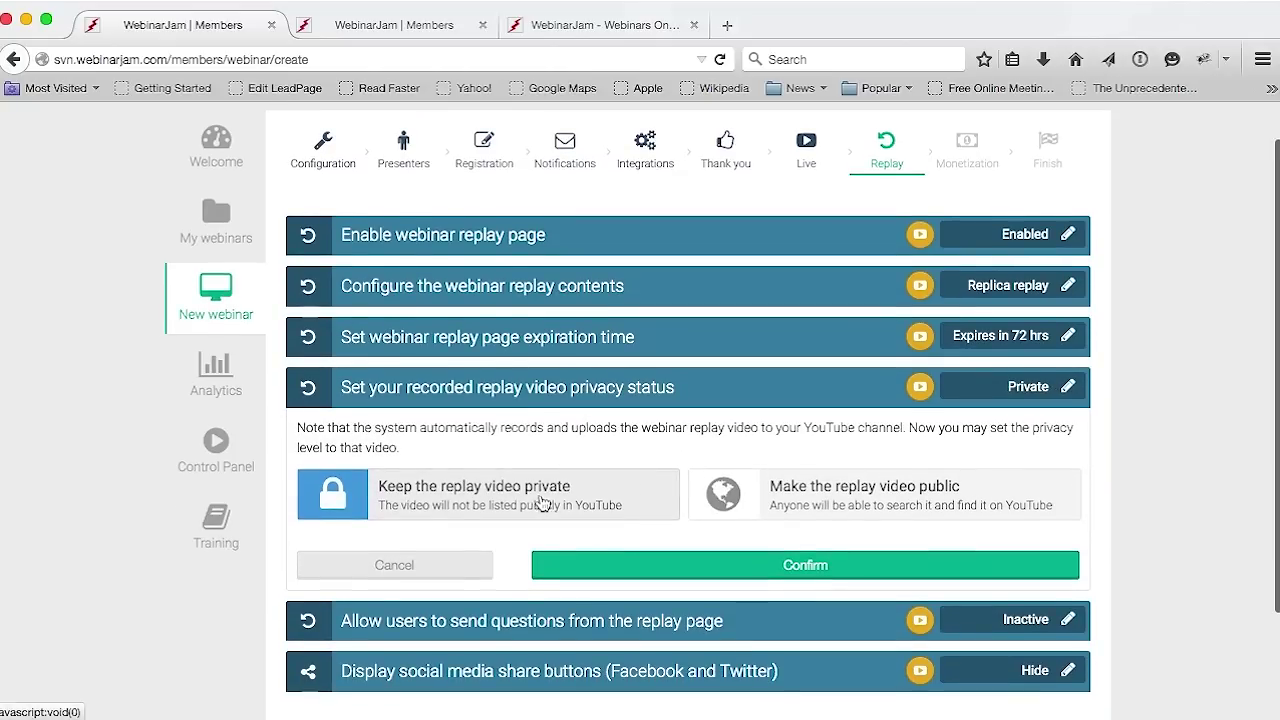
left_click(805, 510)
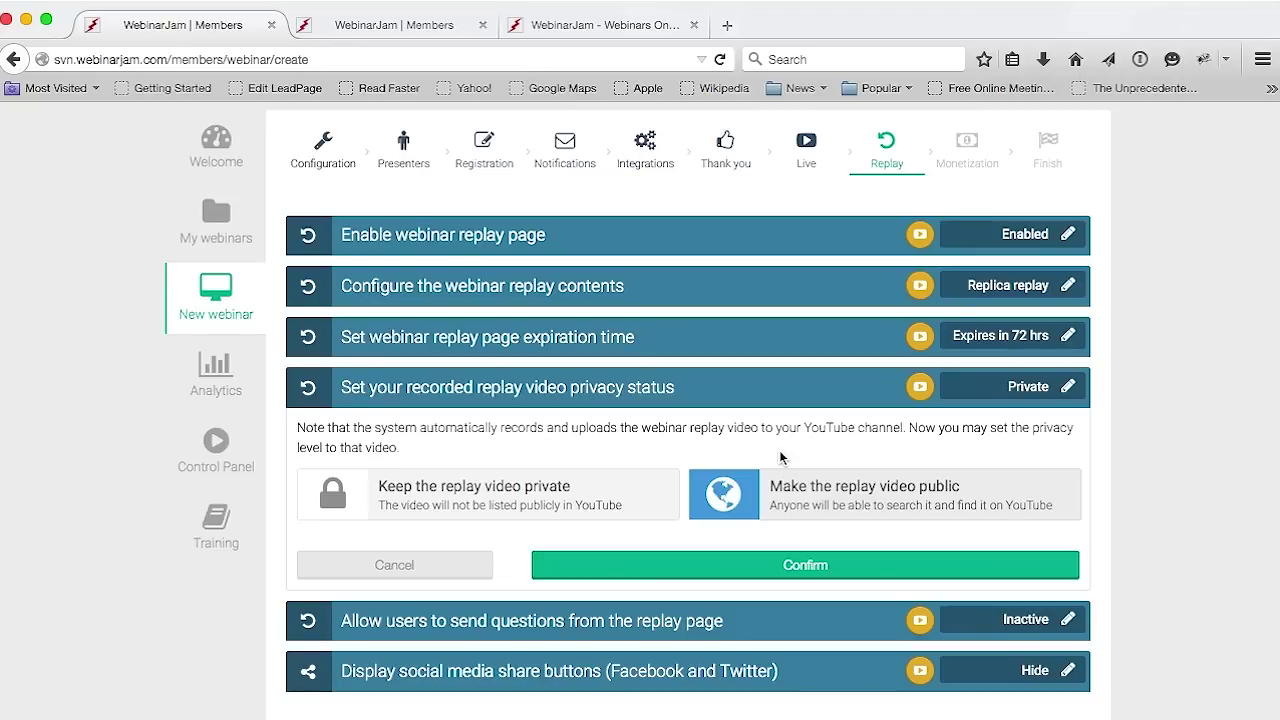
left_click(440, 565)
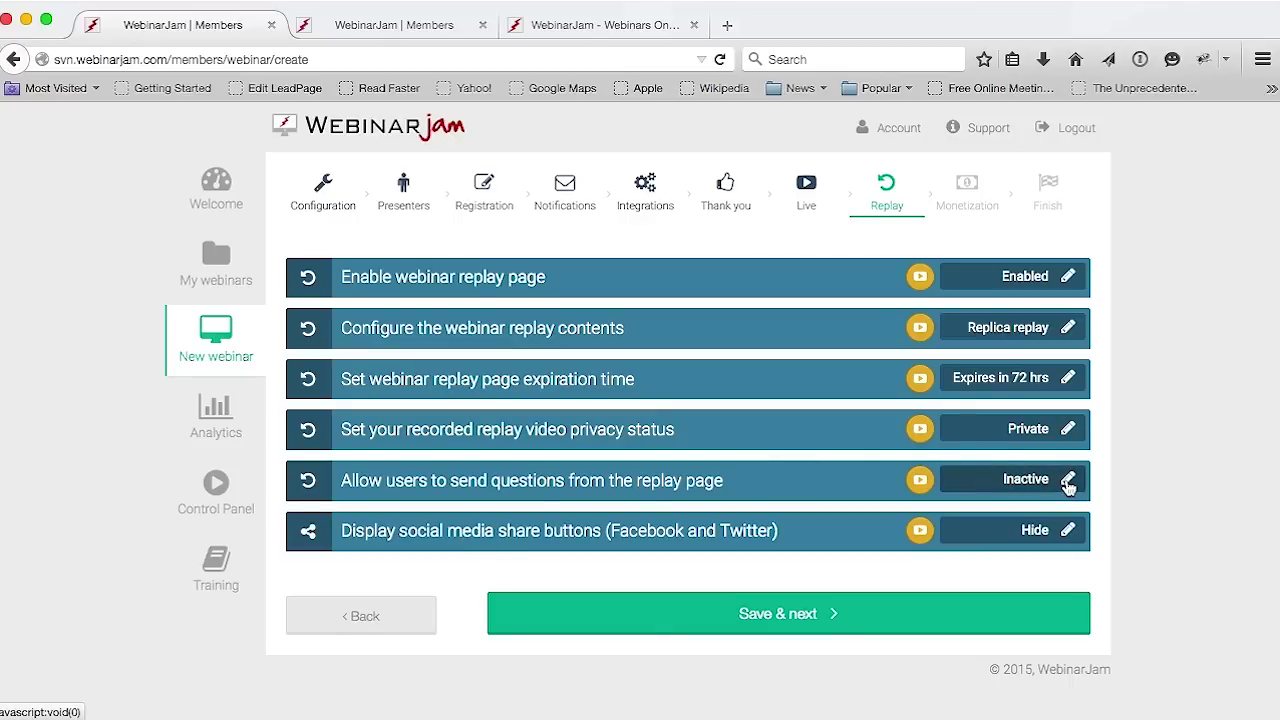
left_click(1068, 480)
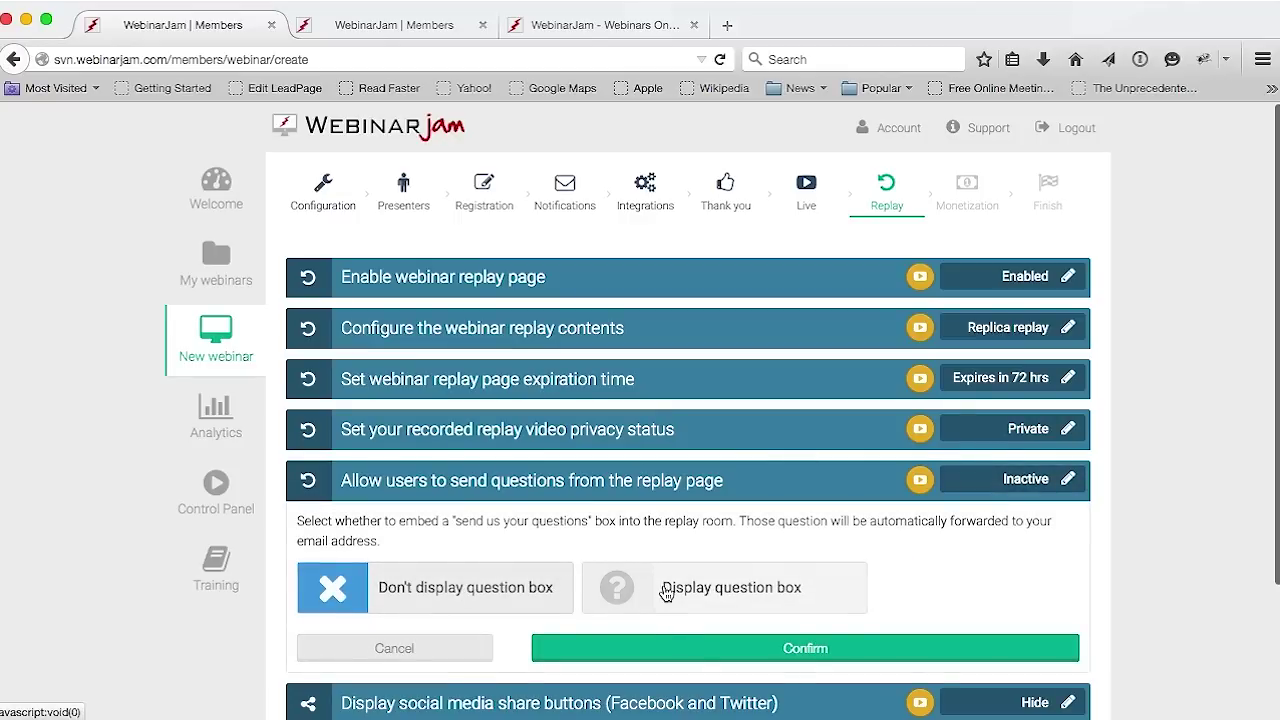
Try a replay-page question box with an email address field, then cancel, leaving questions Inactive
left_click(667, 593)
left_click(936, 579)
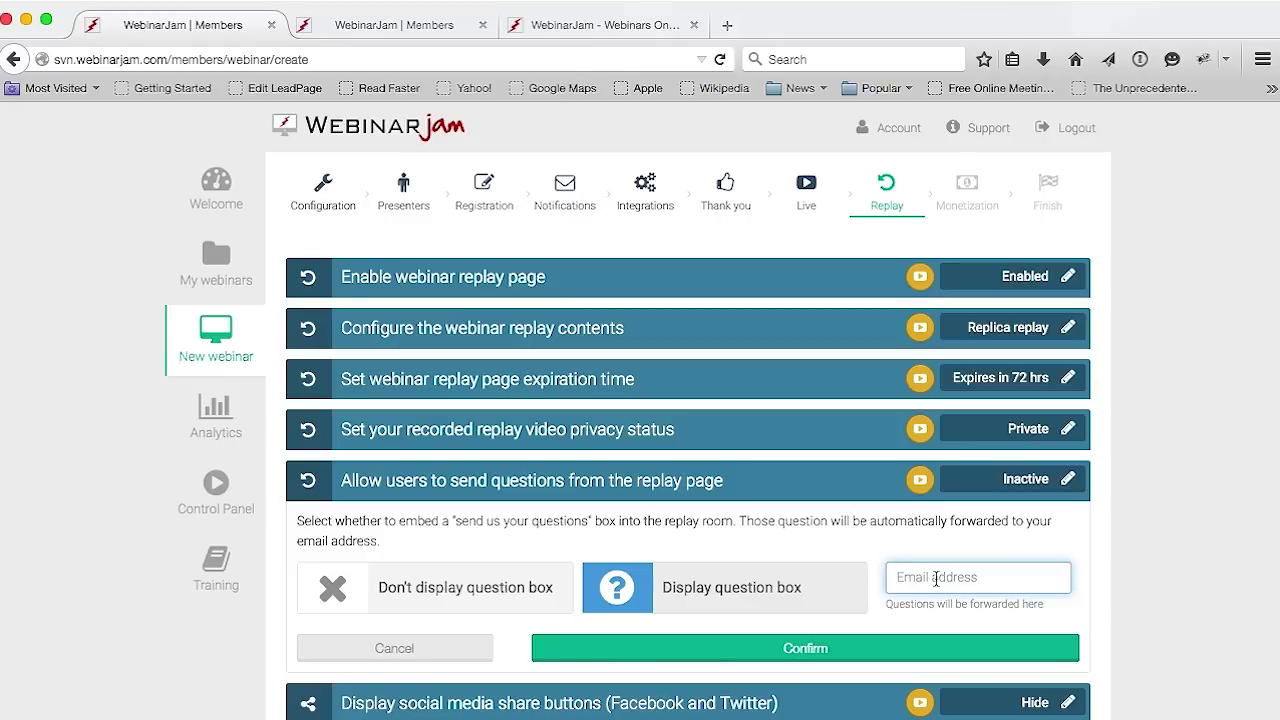
scroll(940, 578, "down", 1)
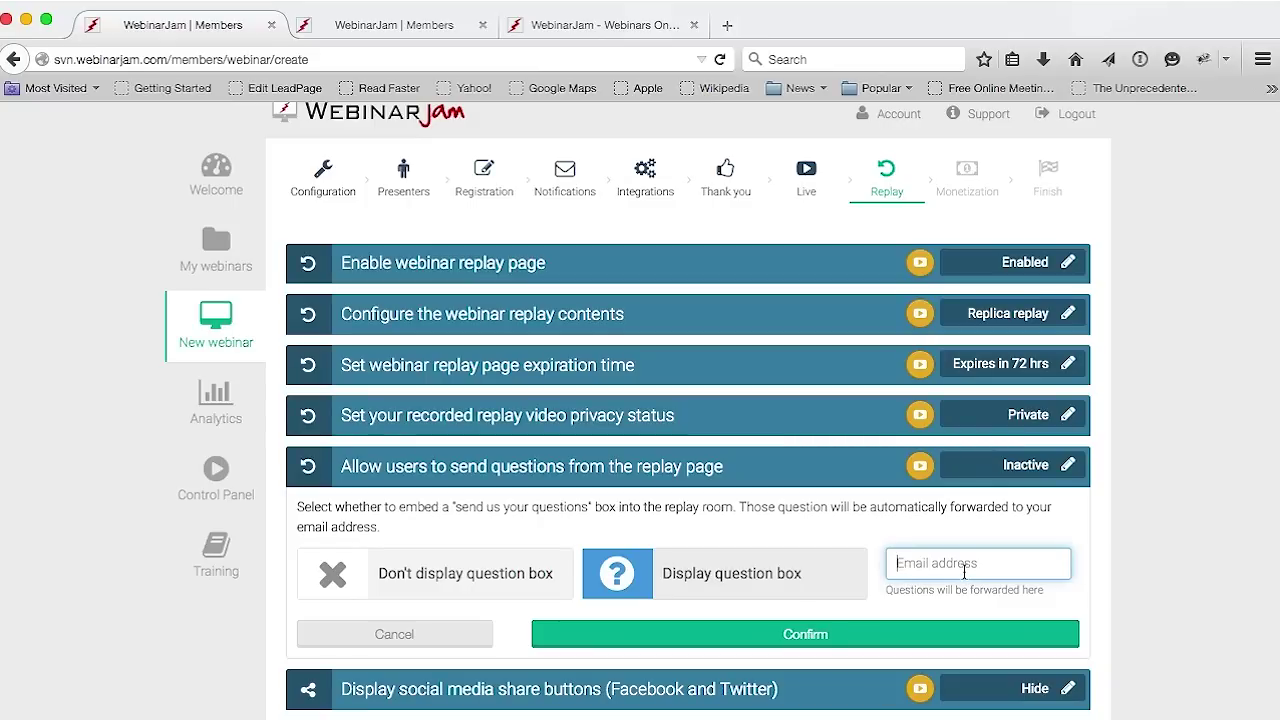
left_click(394, 634)
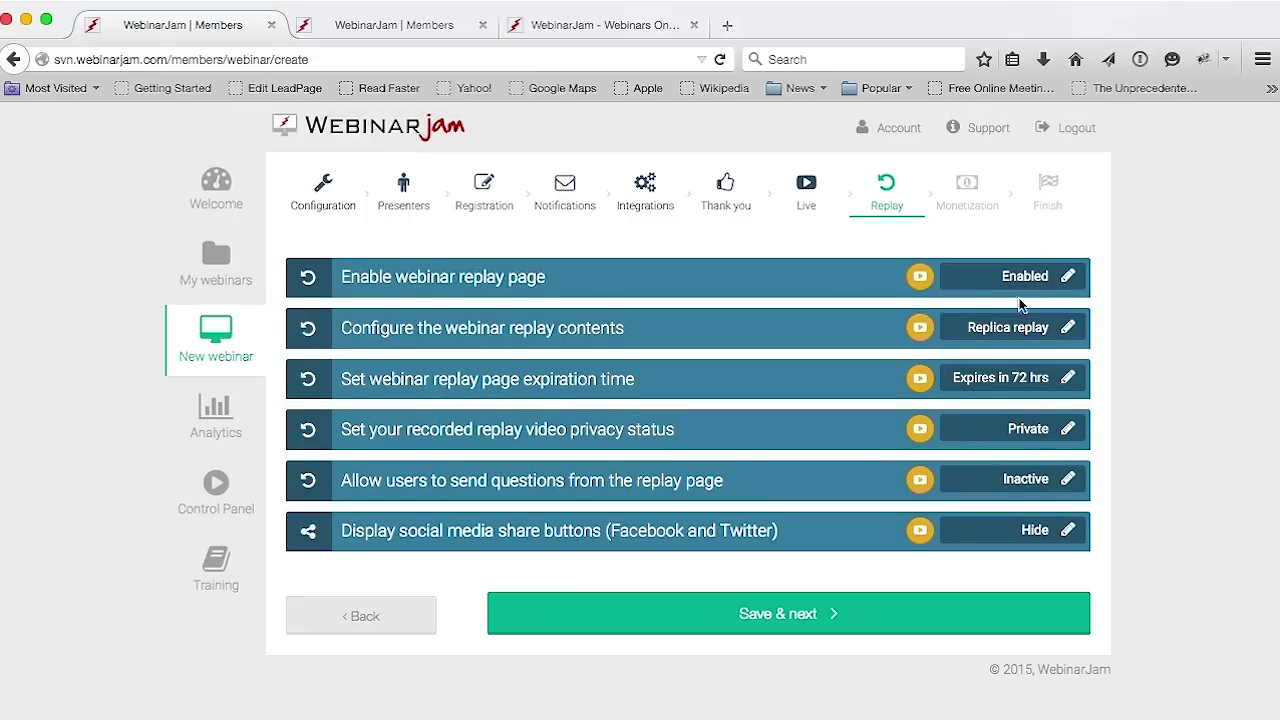
Save the Replay step settings and continue to the Monetization step
left_click(837, 628)
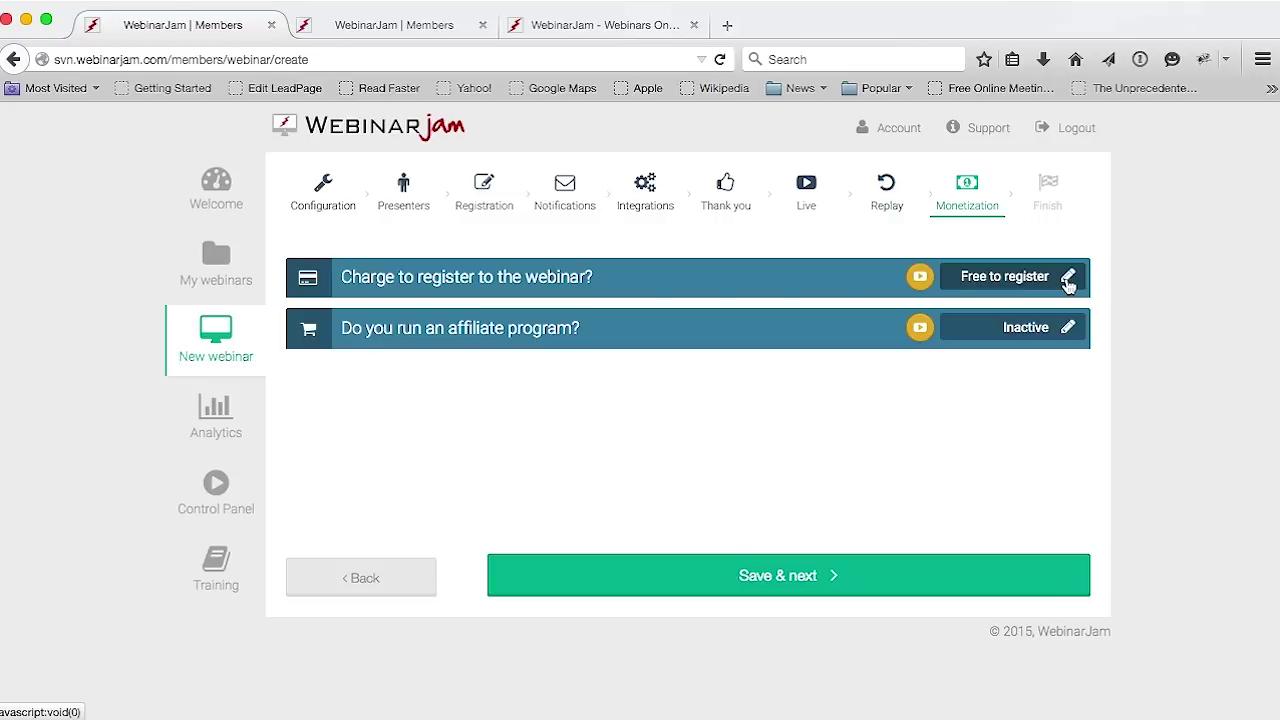
Try a 20 USD registration fee, then discard it to keep the webinar Free to register
left_click(1068, 280)
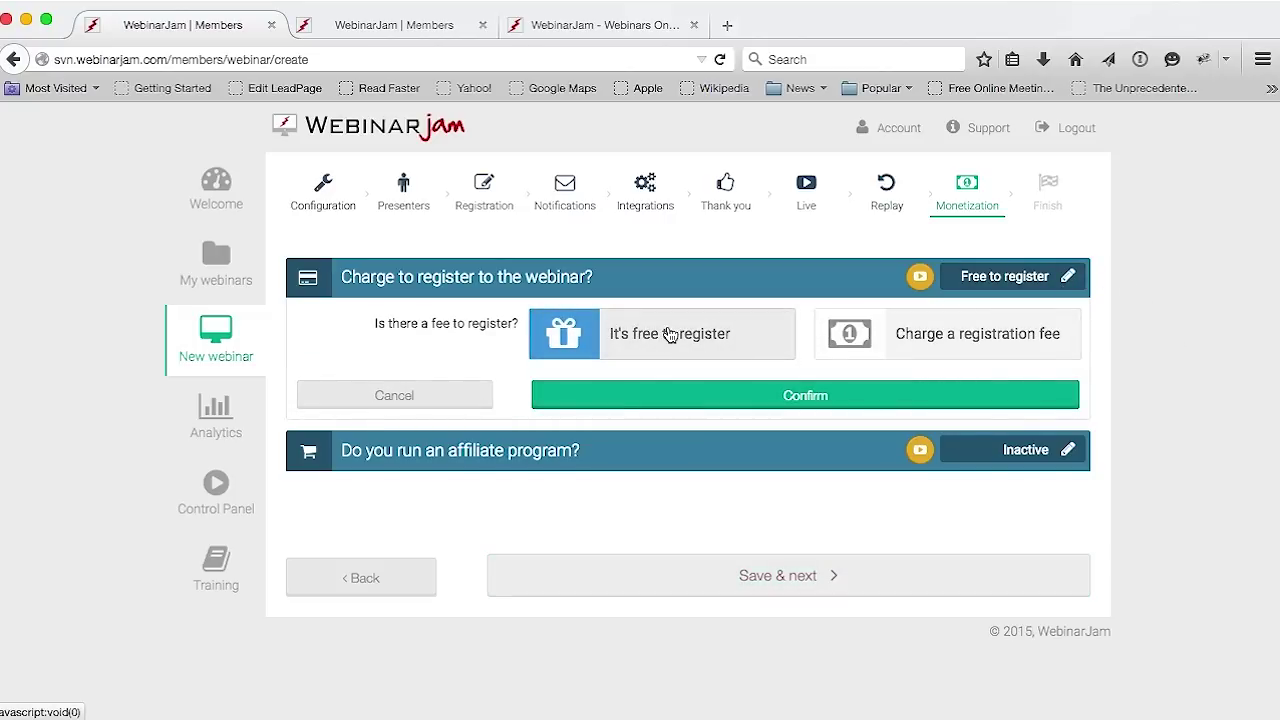
left_click(918, 340)
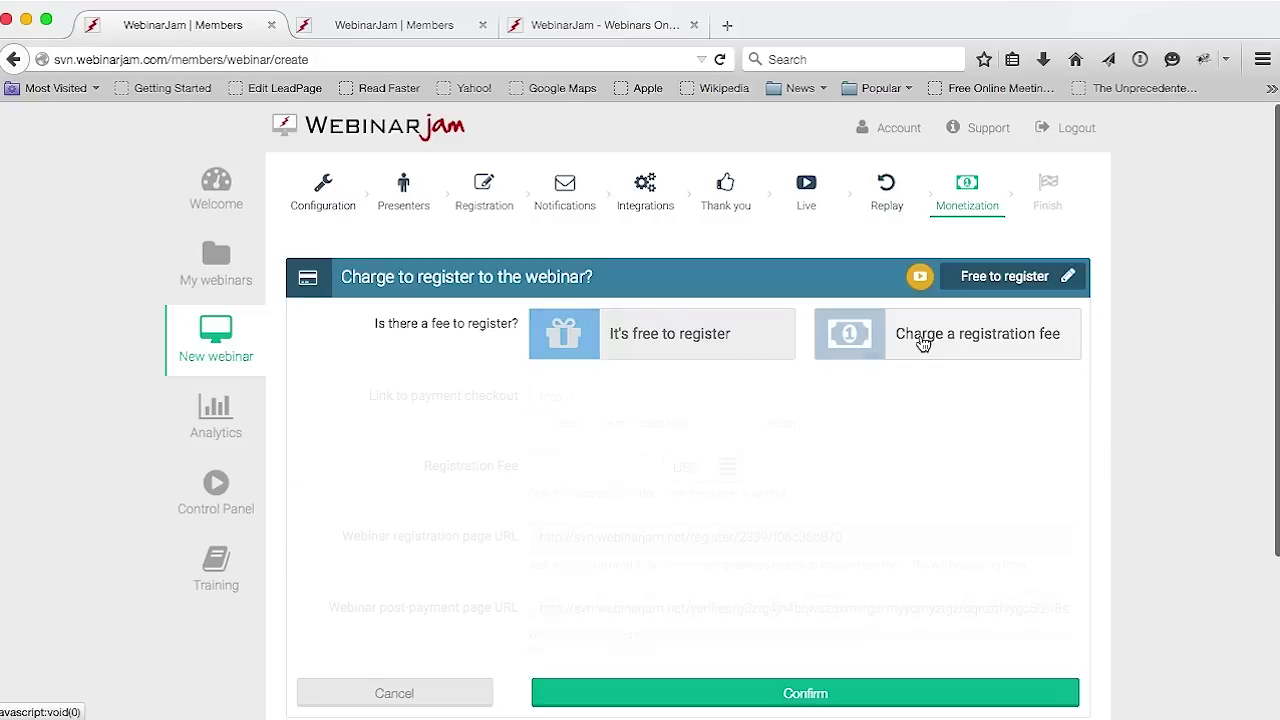
scroll(580, 450, "down", 2)
left_click(553, 438)
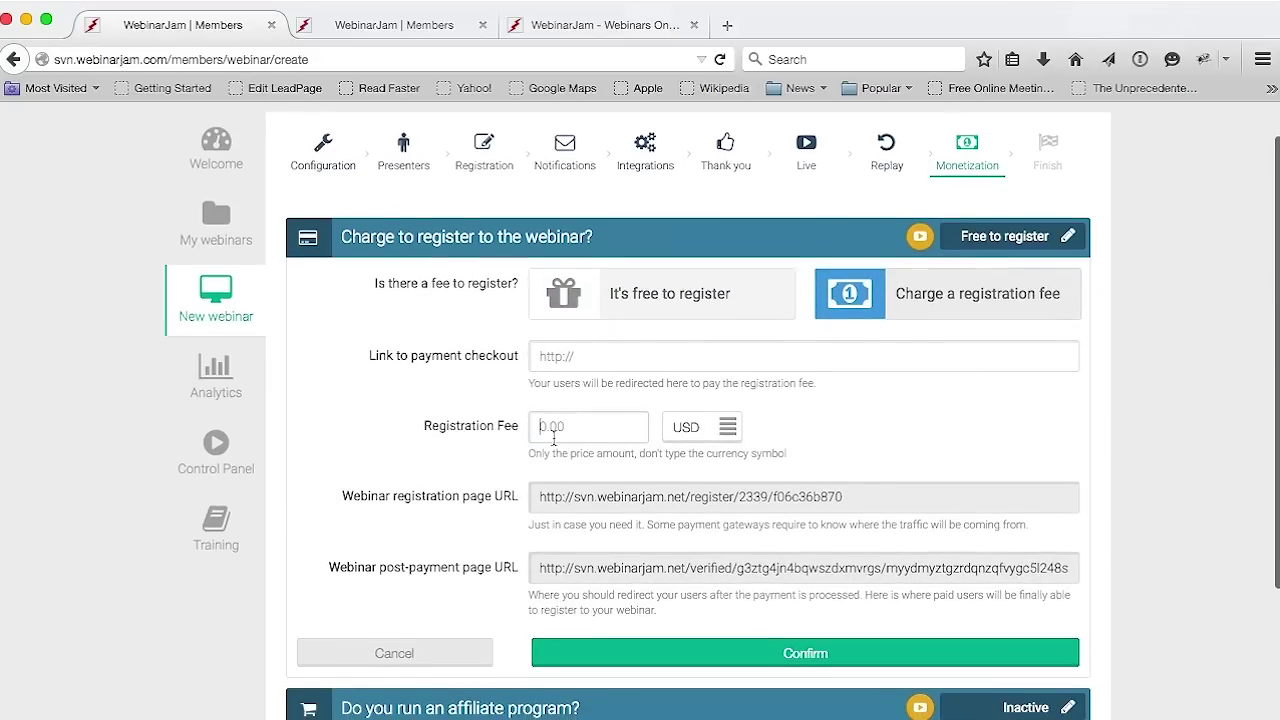
type("2")
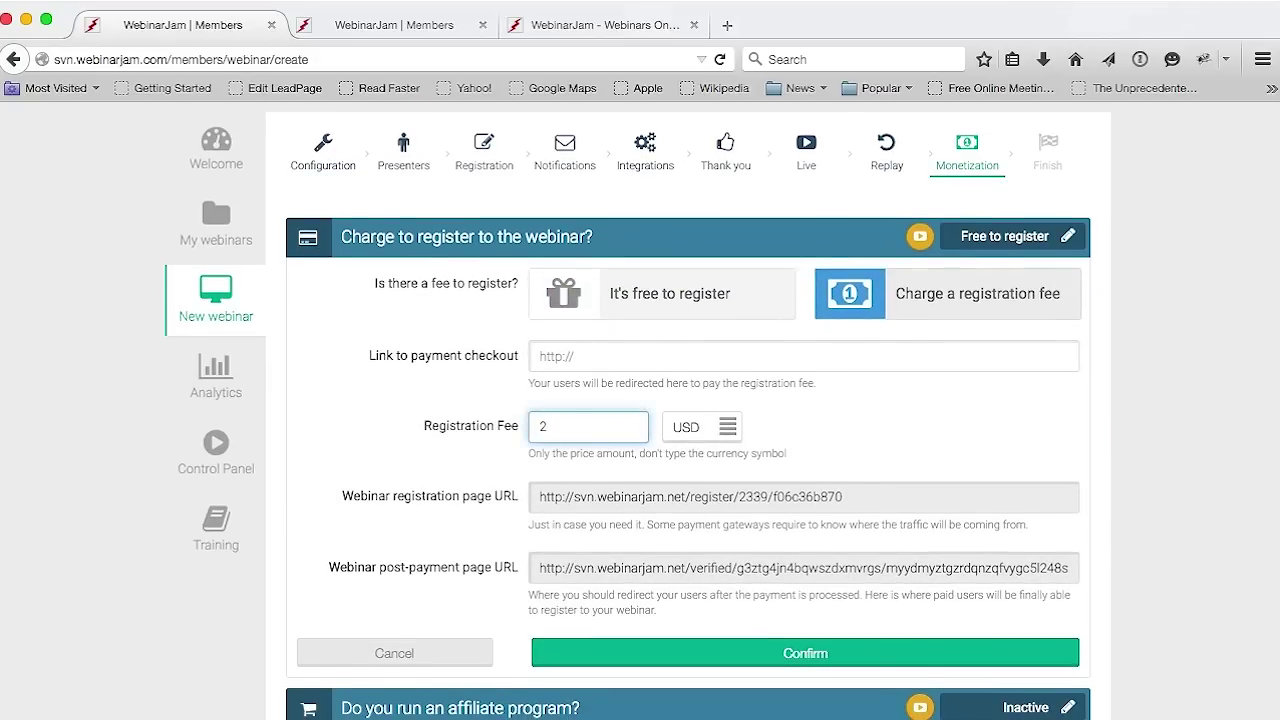
type("0")
left_click(816, 413)
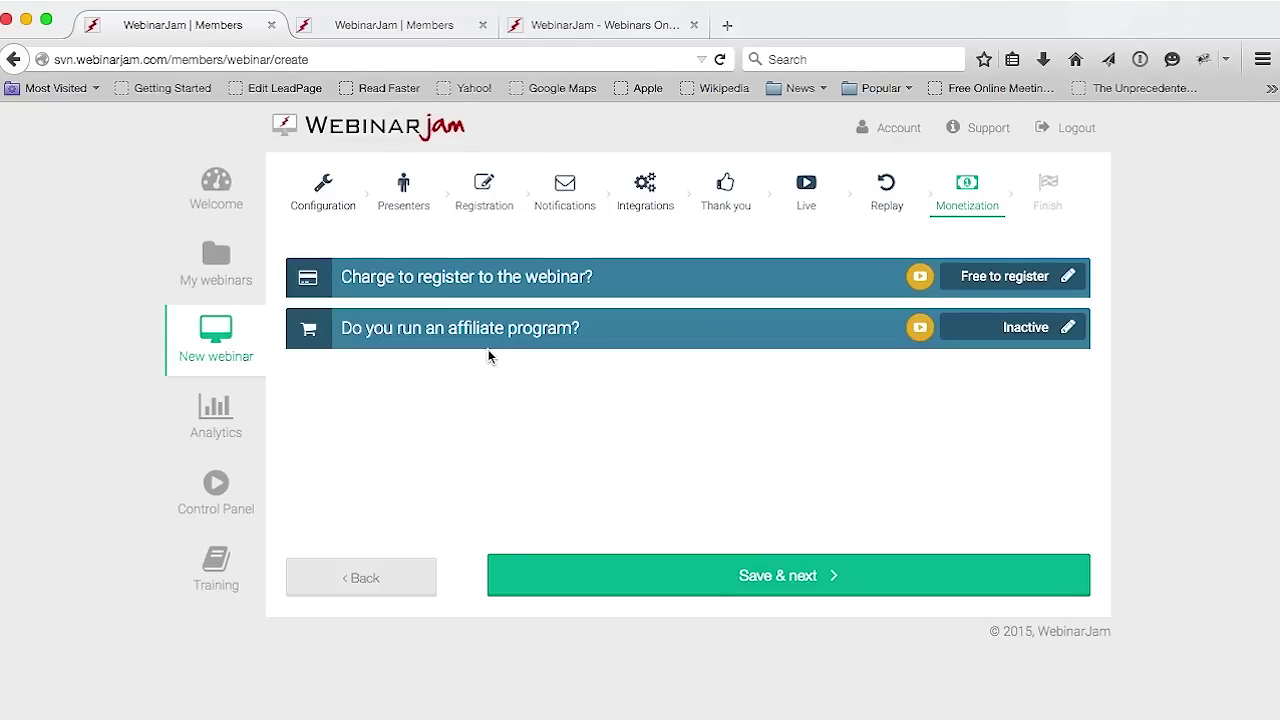
left_click(1067, 330)
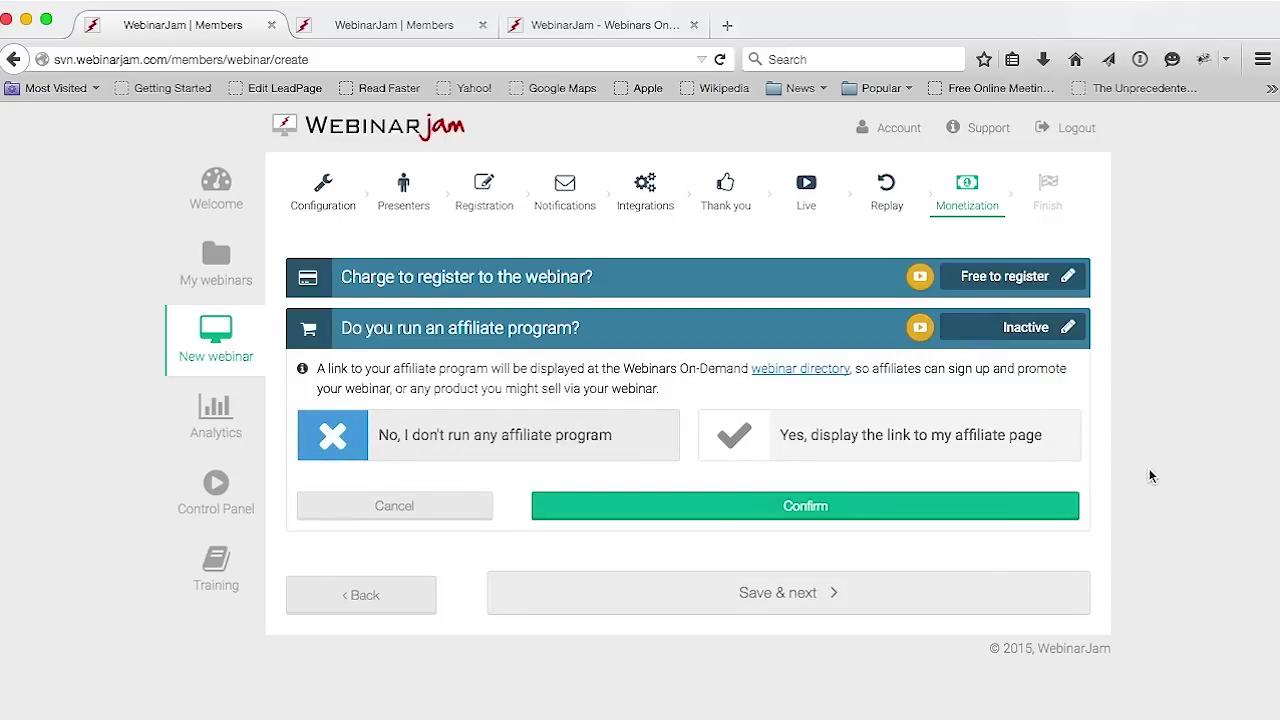
Discard the affiliate page link option, leaving affiliates Inactive, and save Monetization to finish setup
left_click(920, 437)
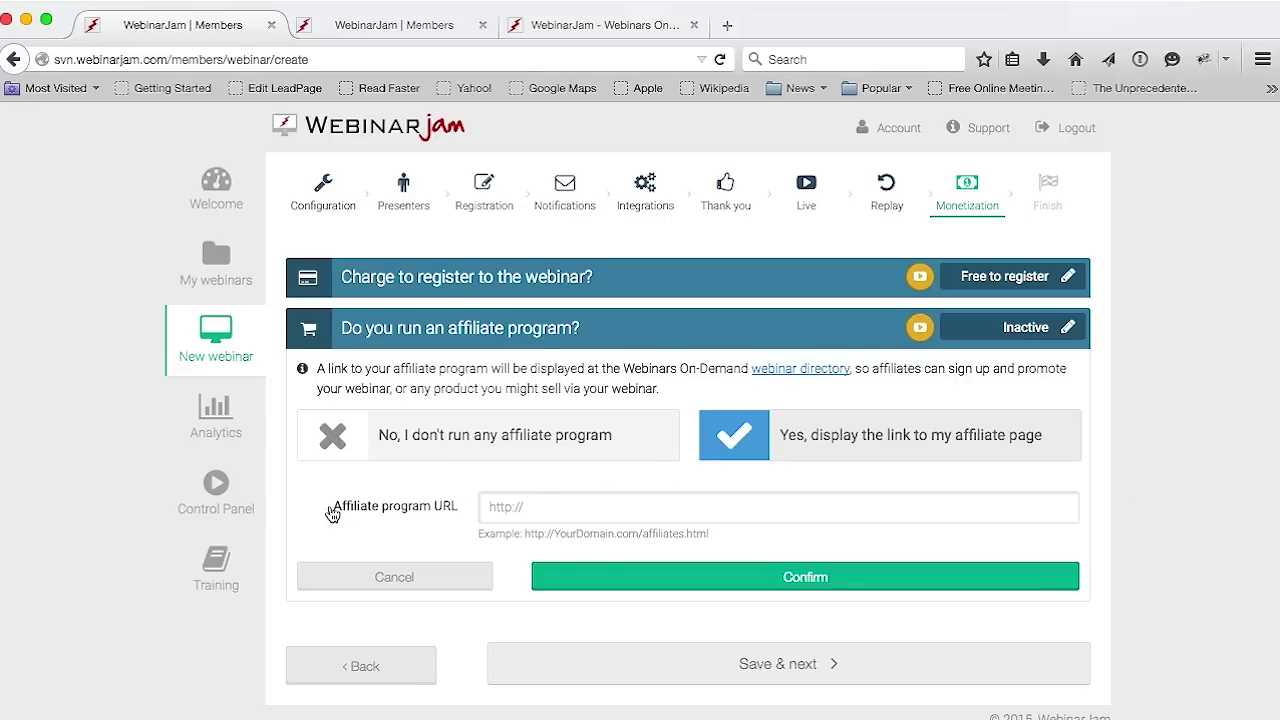
left_click_drag(329, 508, 468, 512)
left_click(525, 506)
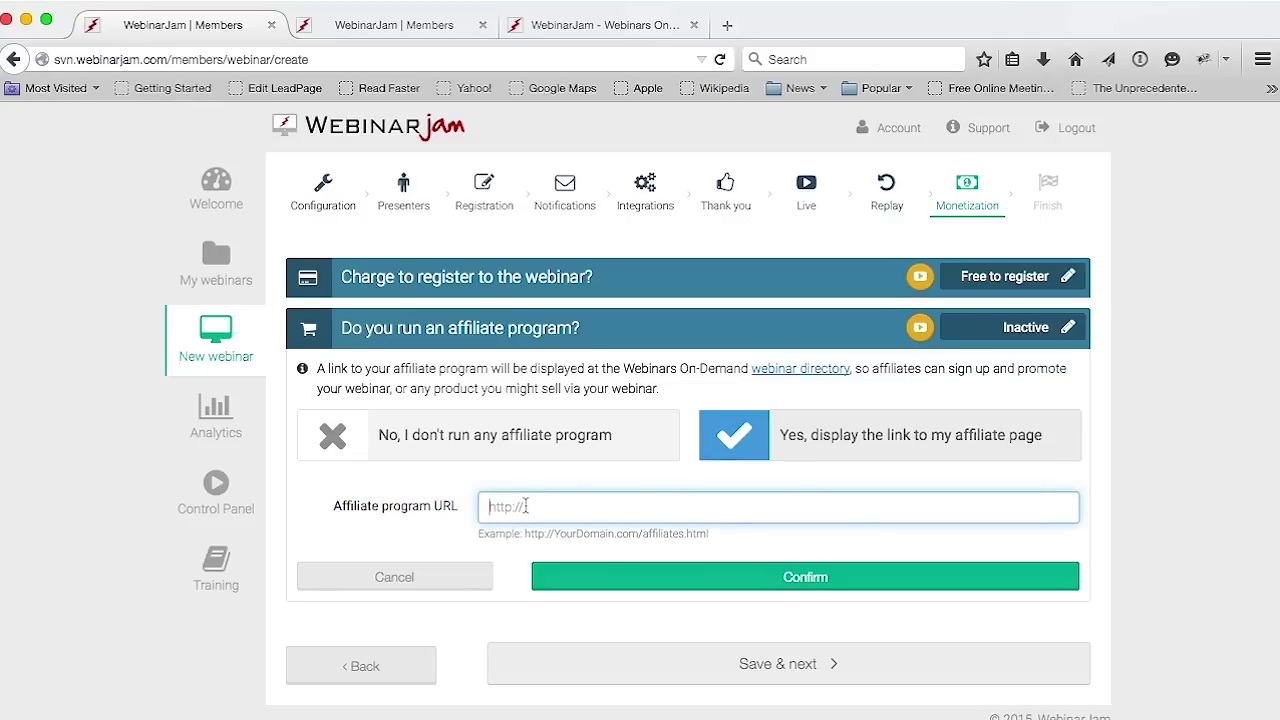
left_click(457, 577)
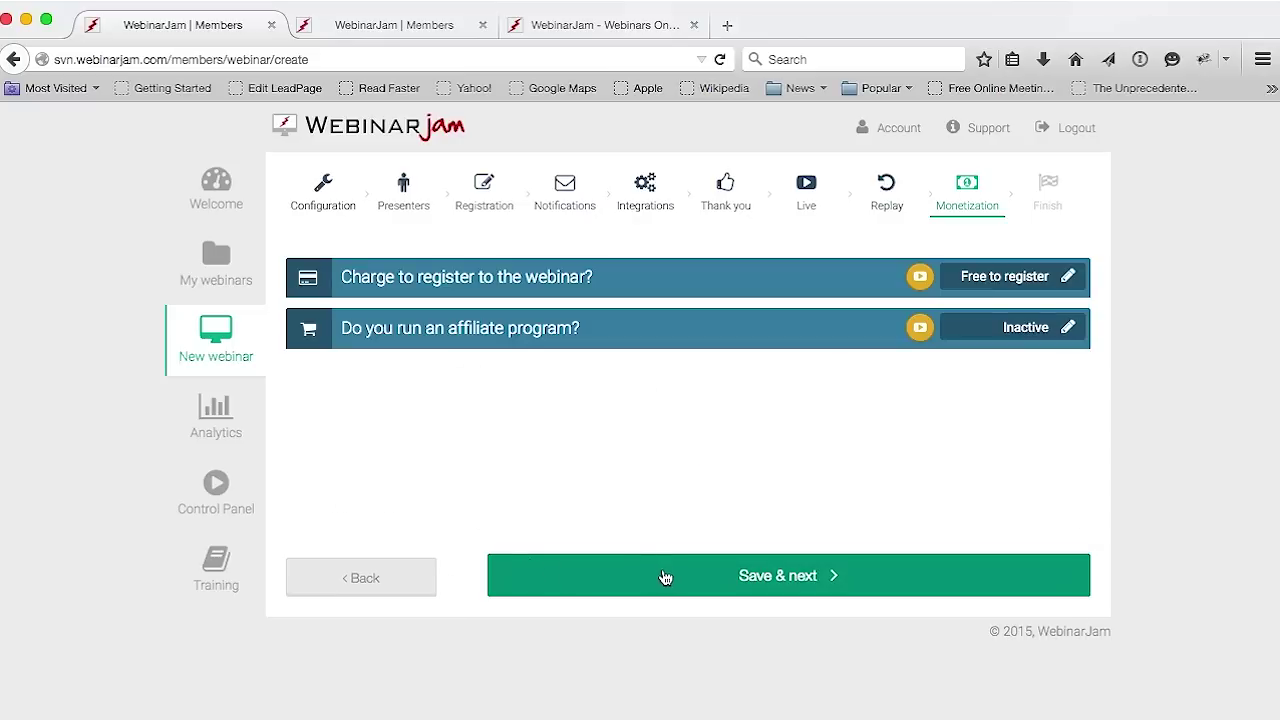
left_click(772, 578)
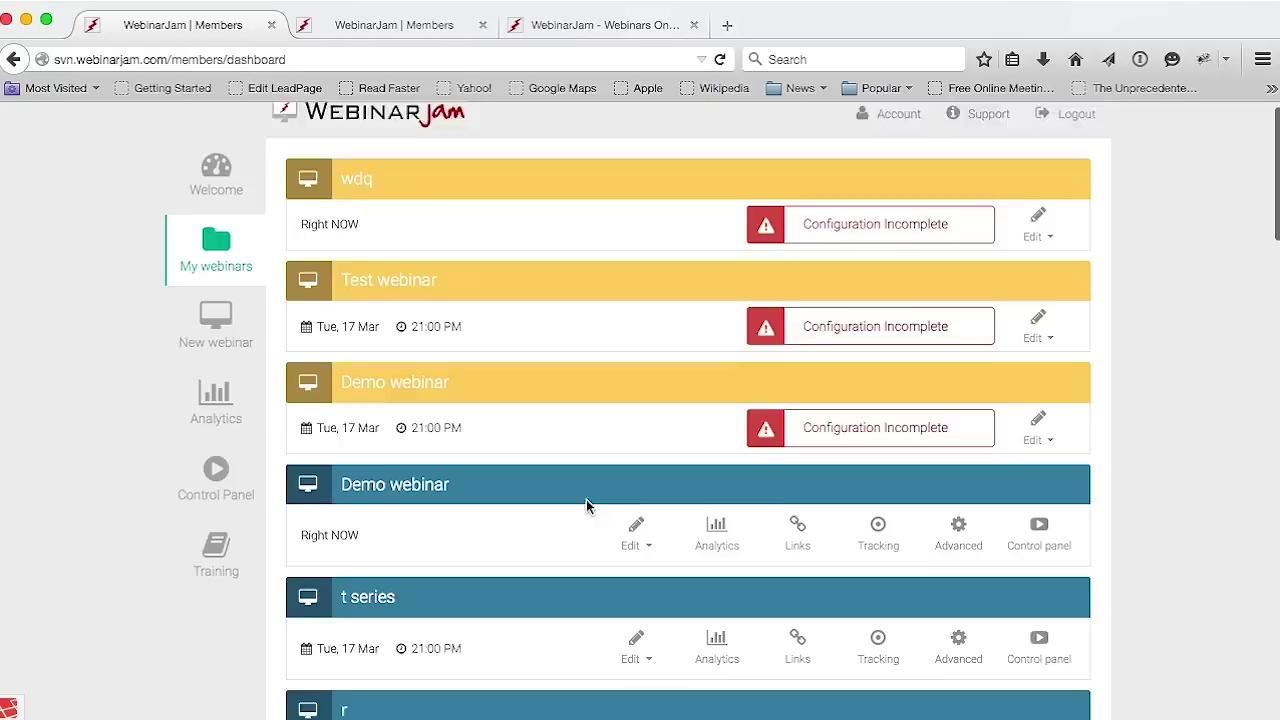
Drag the Demo webinar's super admin live room link into another browser to open the Admin Control Panel
scroll(845, 547, "down", 1)
left_click(798, 474)
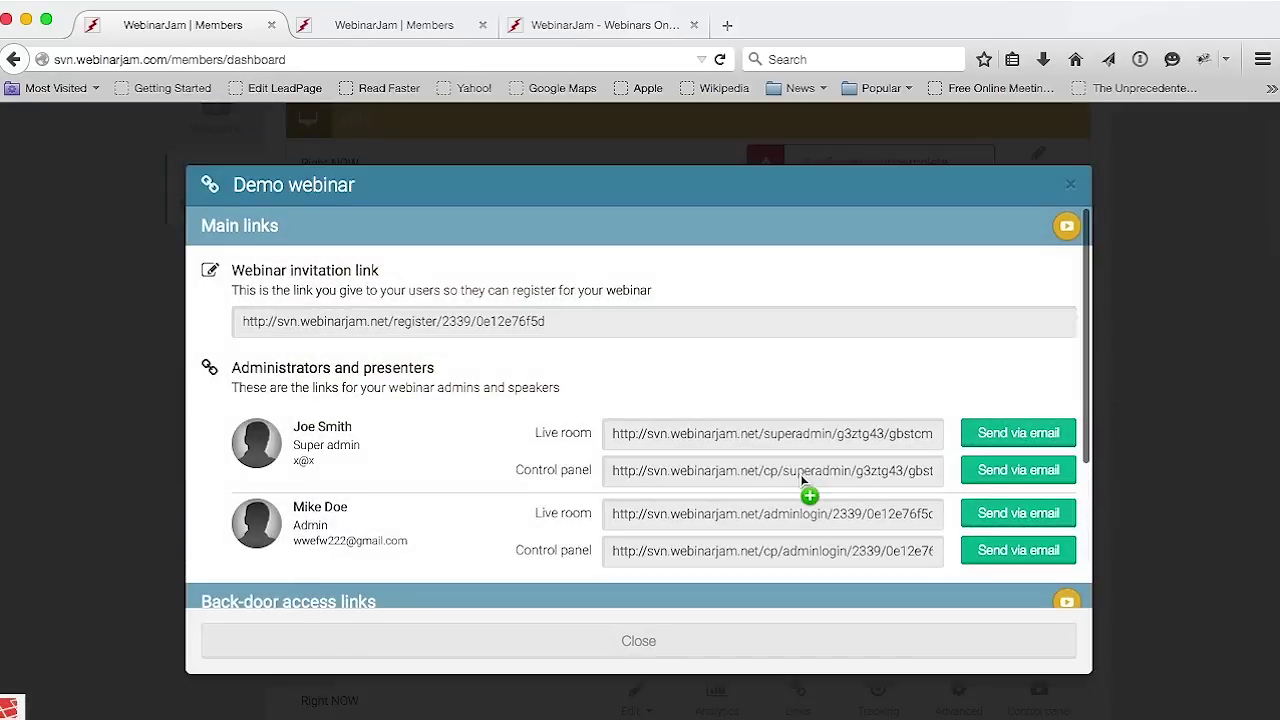
left_click_drag(561, 328, 648, 429)
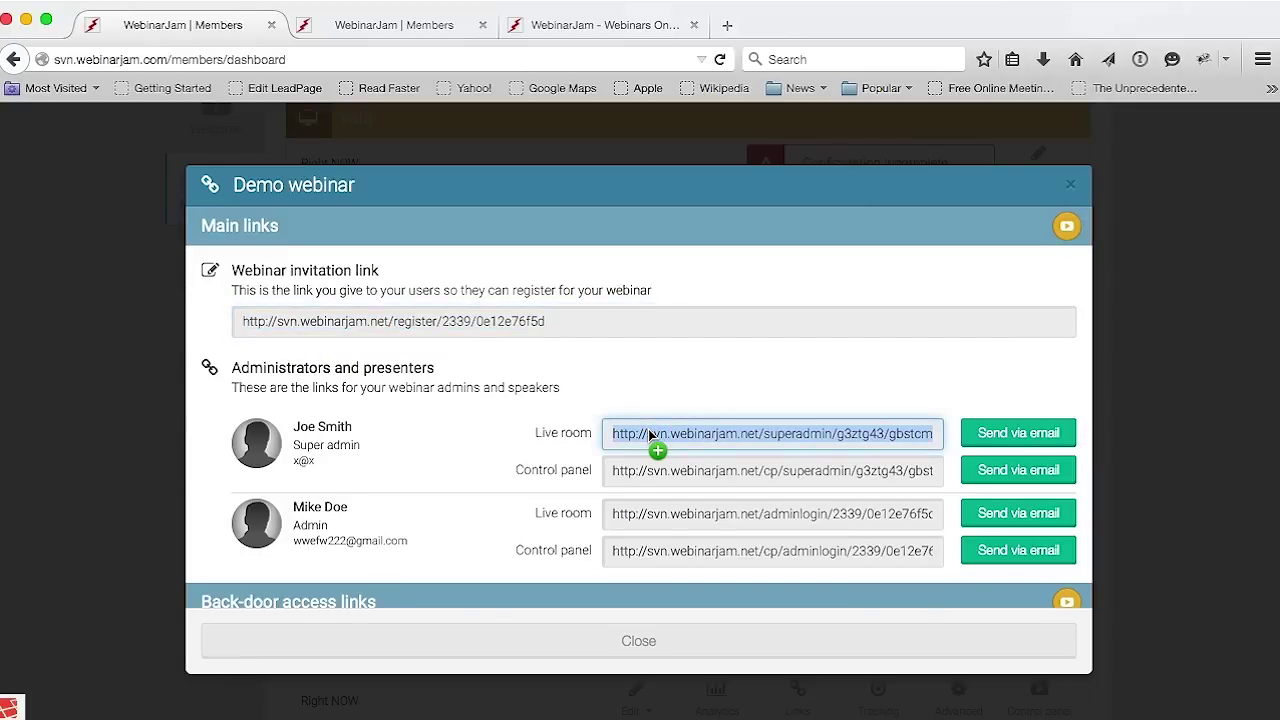
left_click_drag(648, 429, 642, 469)
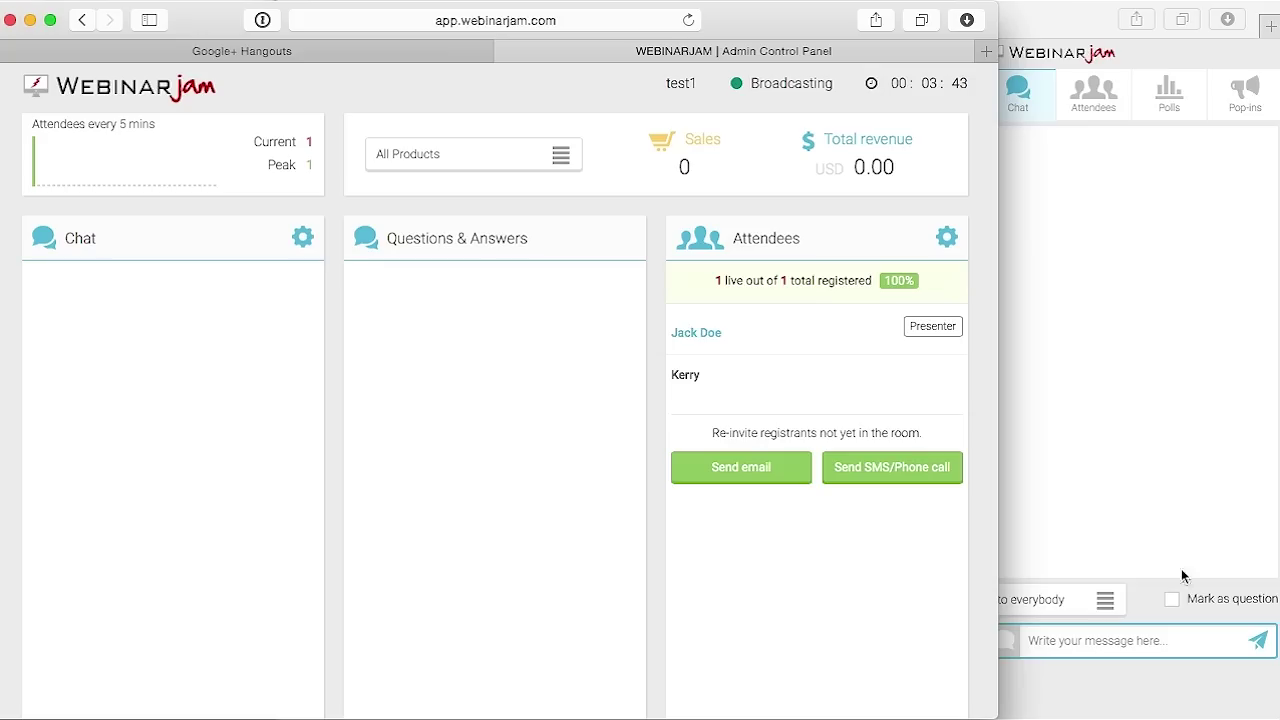
scroll(460, 428, "down", 2)
scroll(460, 428, "up", 2)
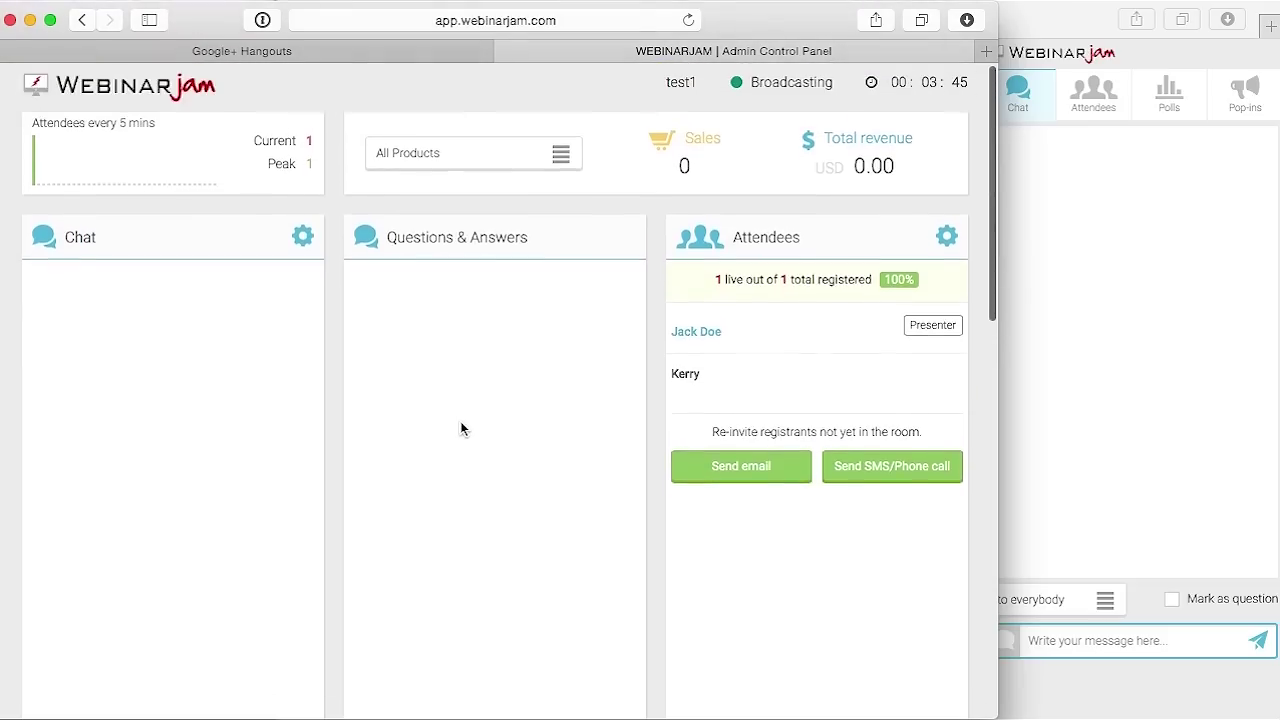
left_click(390, 51)
left_click(786, 118)
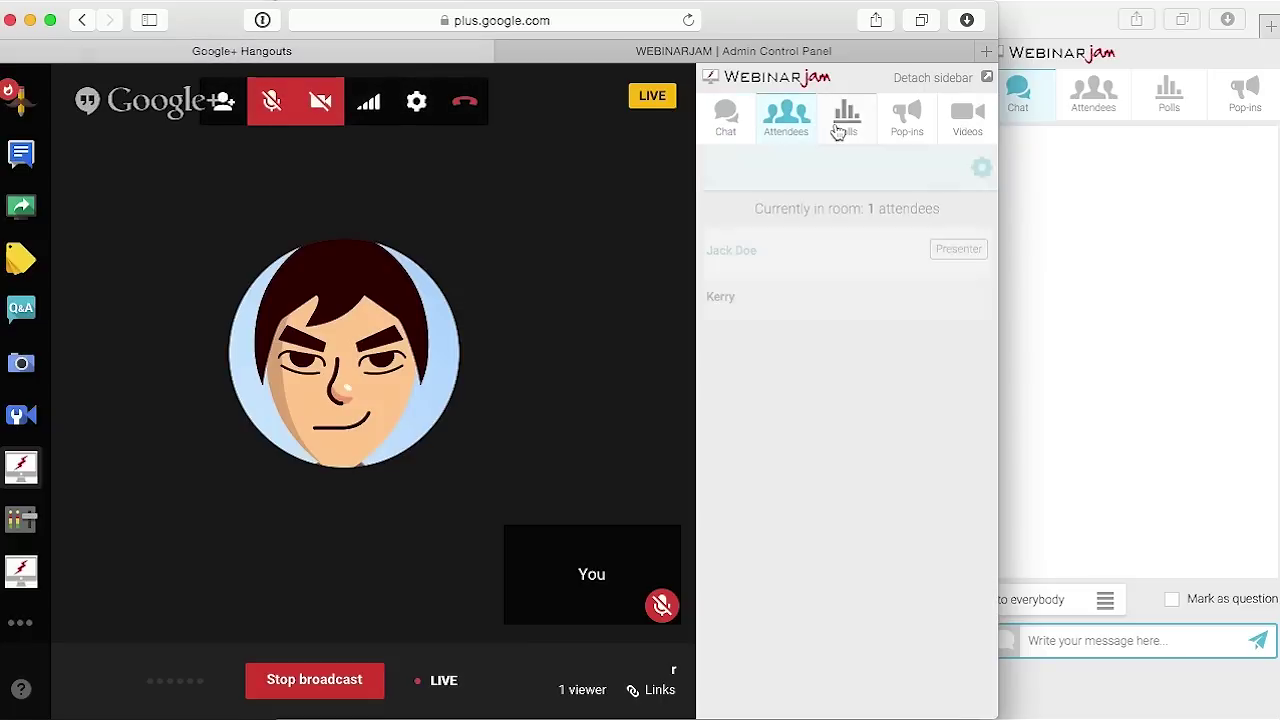
left_click(846, 118)
left_click(907, 118)
left_click(752, 52)
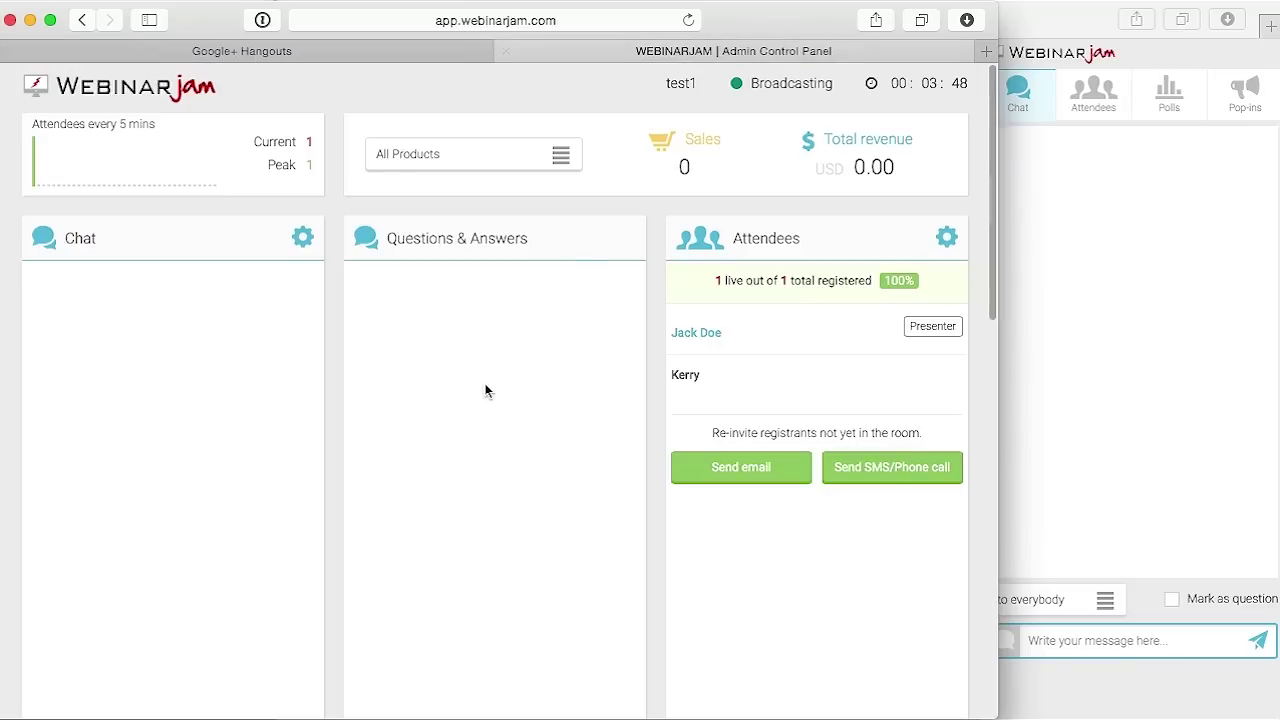
scroll(486, 416, "down", 3)
scroll(486, 416, "up", 2)
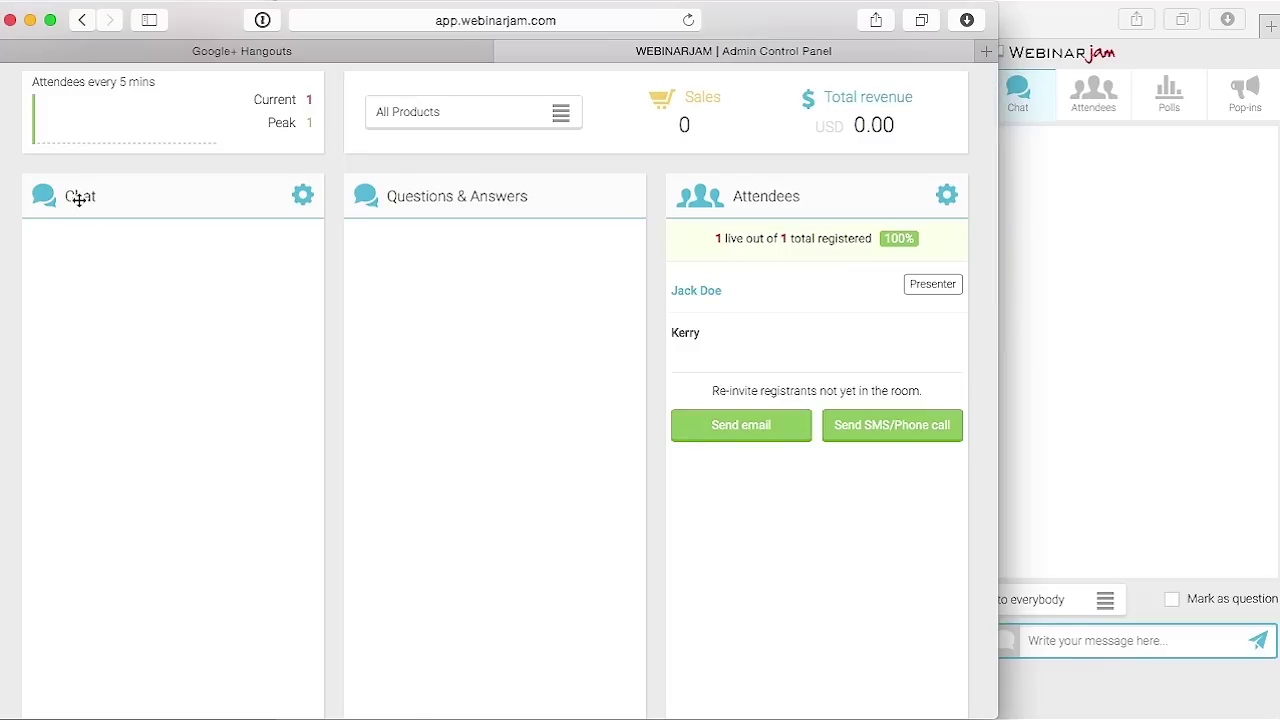
scroll(125, 324, "down", 1)
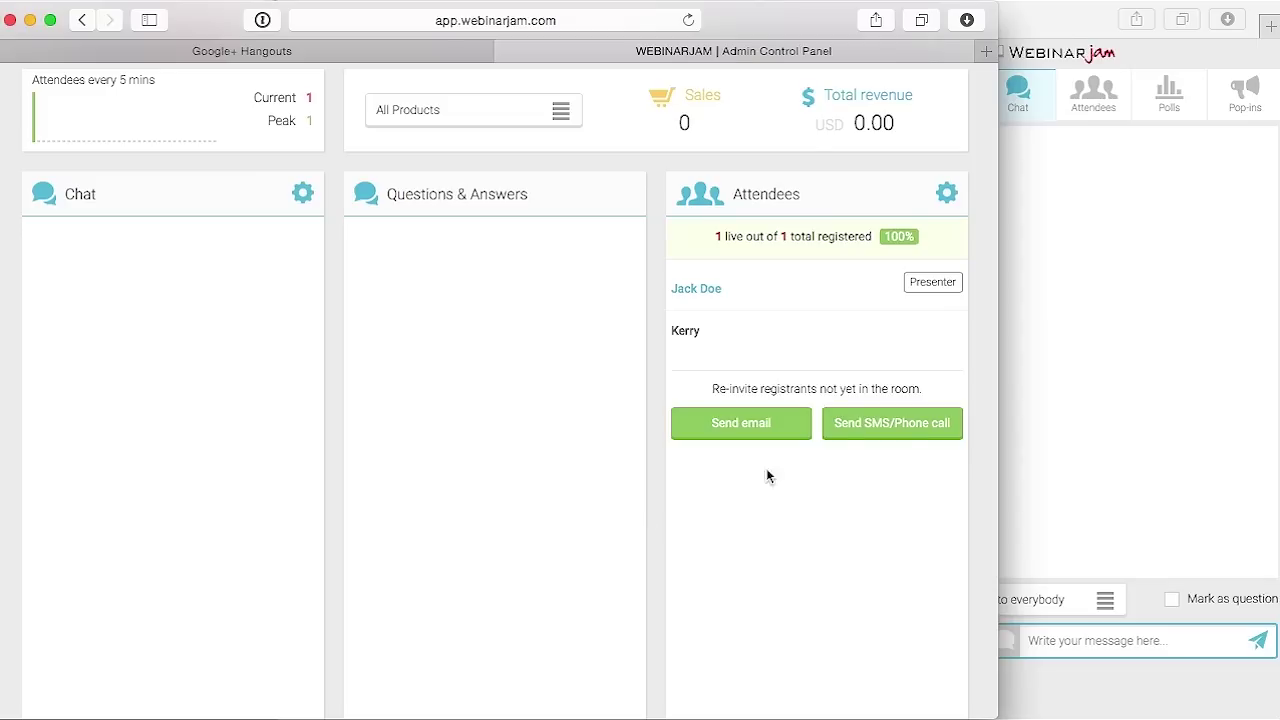
Post 'Hello everybody' in the attendee chat and verify it appears in the admin panel
left_click(1081, 437)
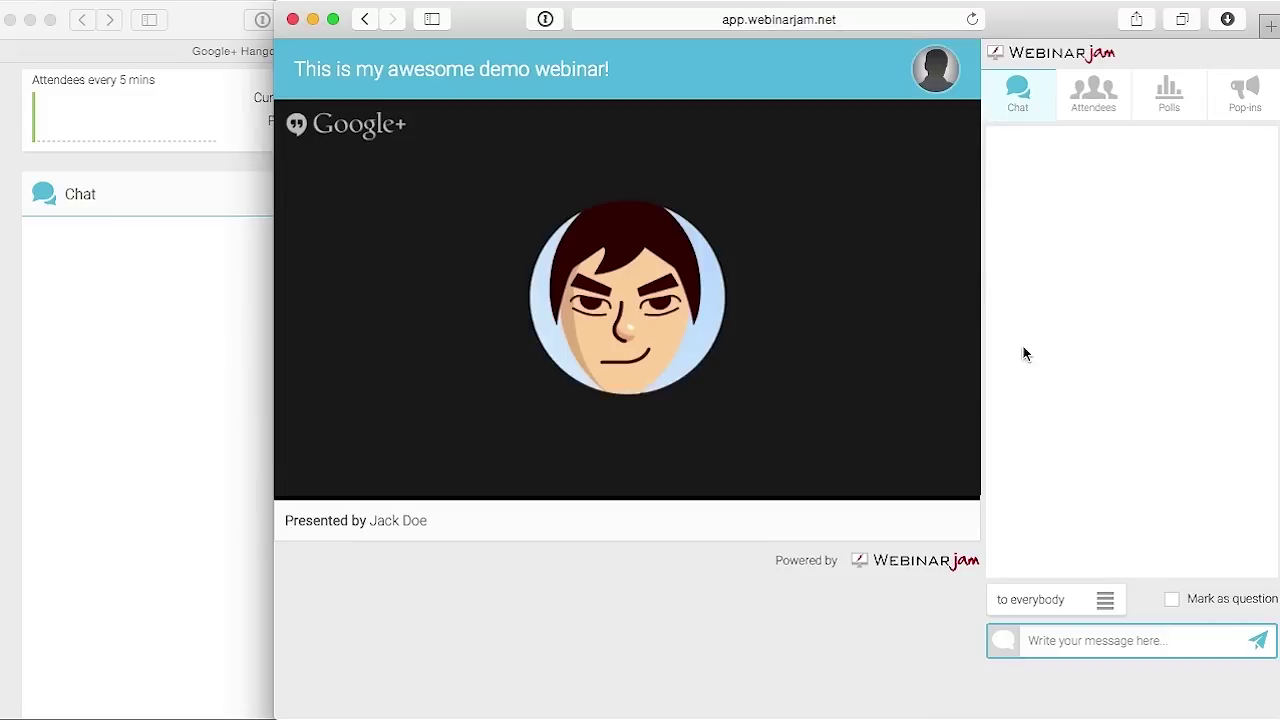
left_click(1088, 636)
type("Hello everybody")
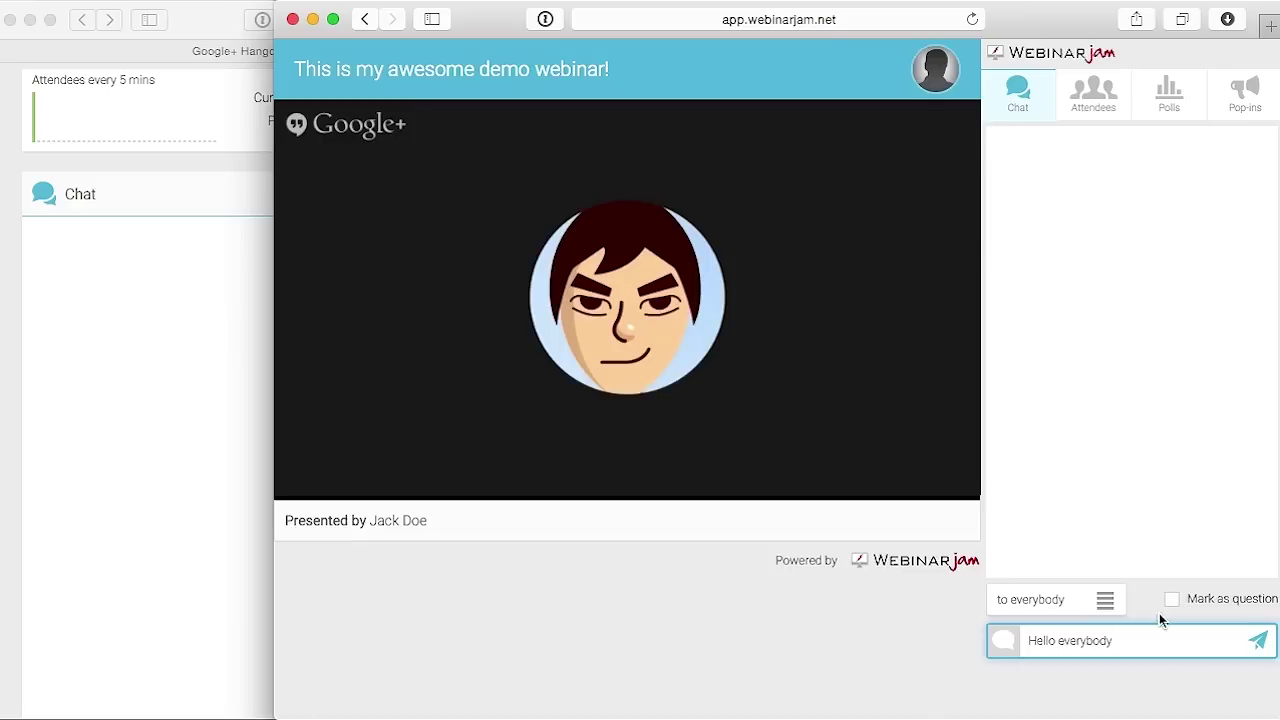
key("Return")
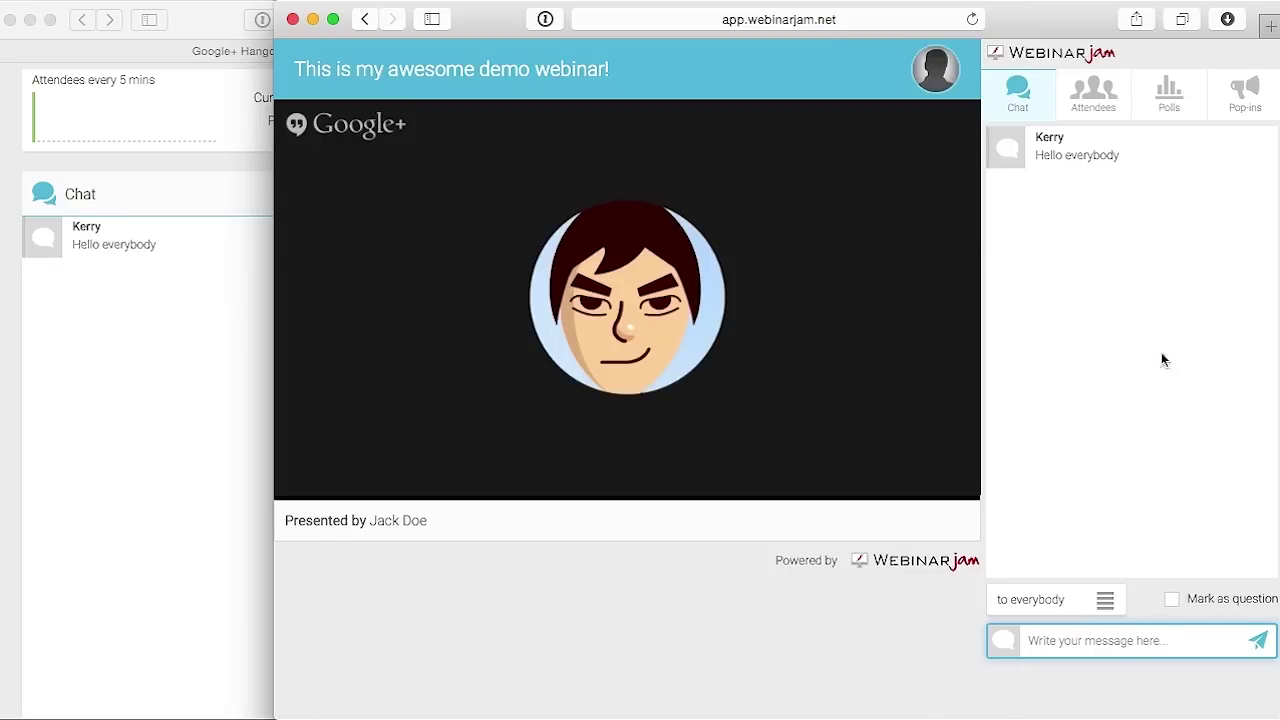
left_click(91, 286)
mouse_move(40, 240)
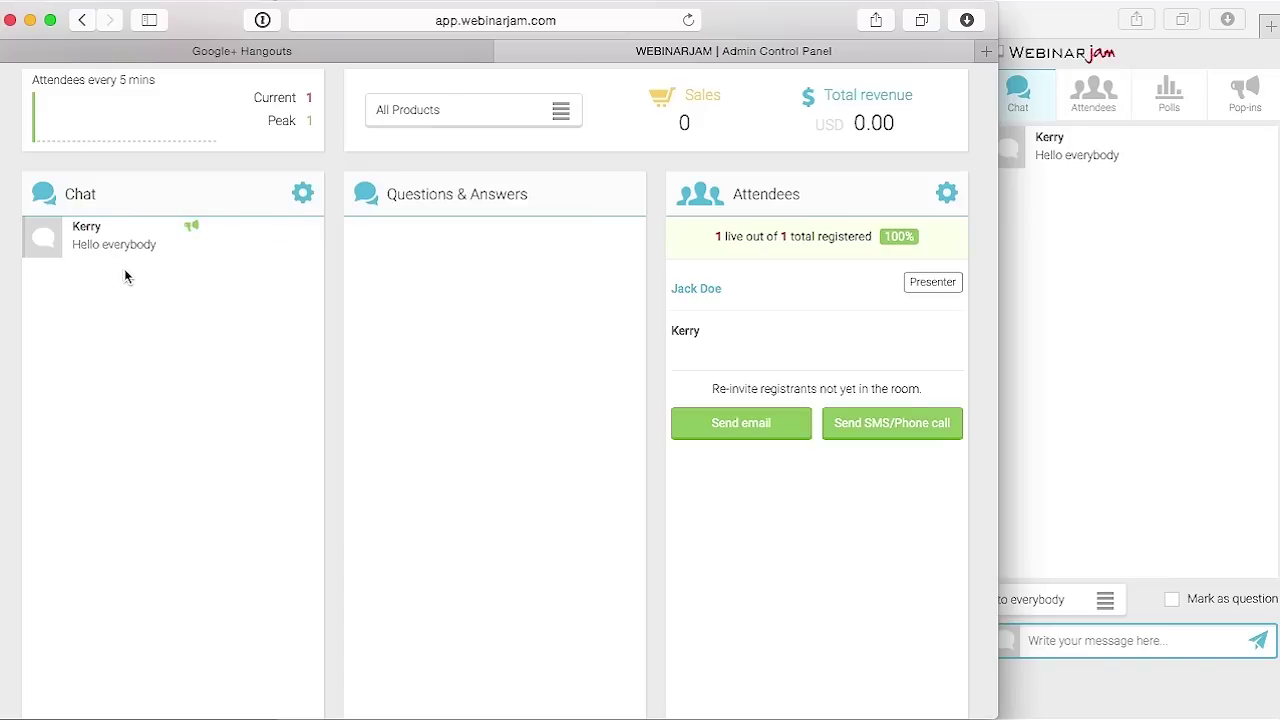
left_click(1140, 506)
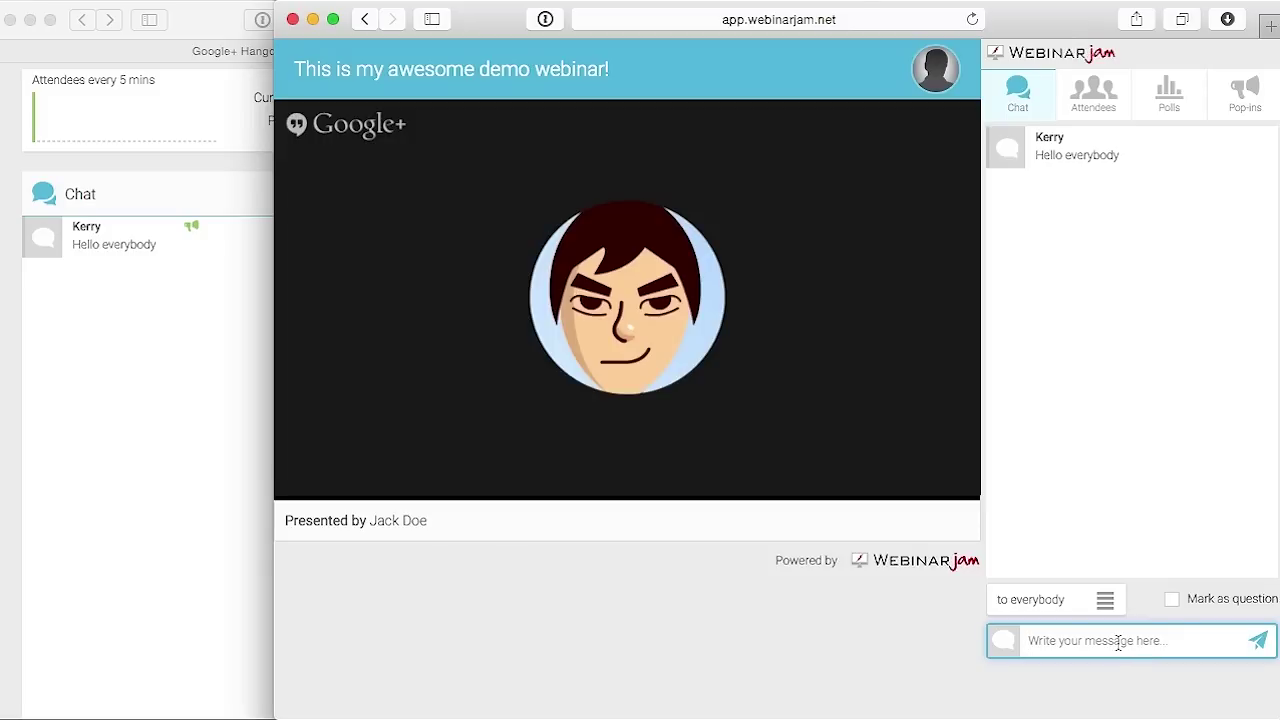
Send 'Do you have a money back guarantee' from the attendee chat, marked as a question
type("Do you")
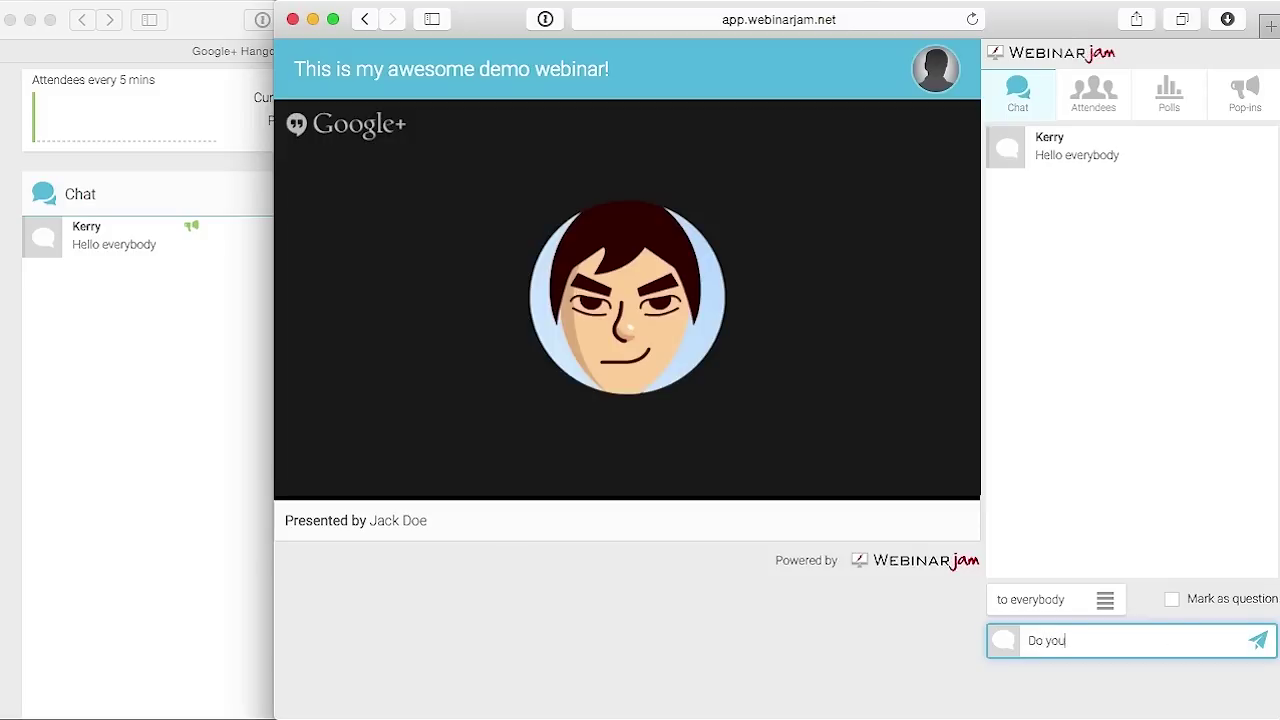
type(" have a money back guarantee")
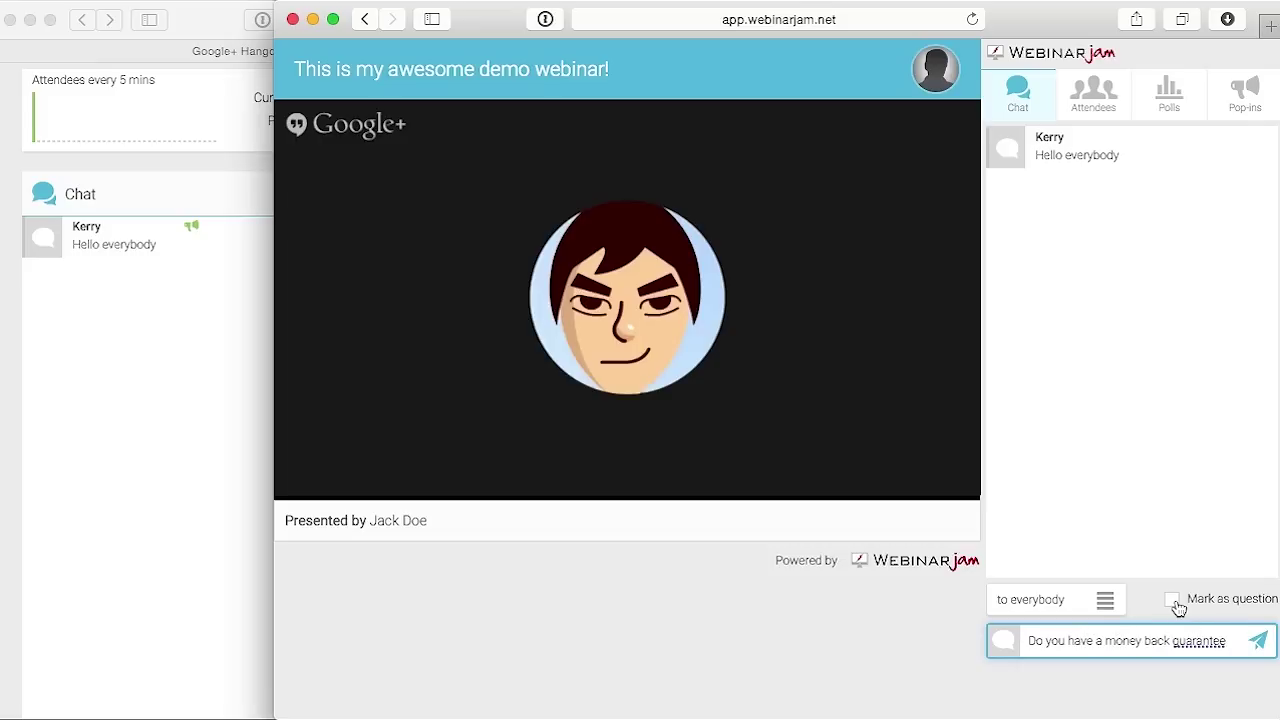
left_click(1172, 599)
key("Return")
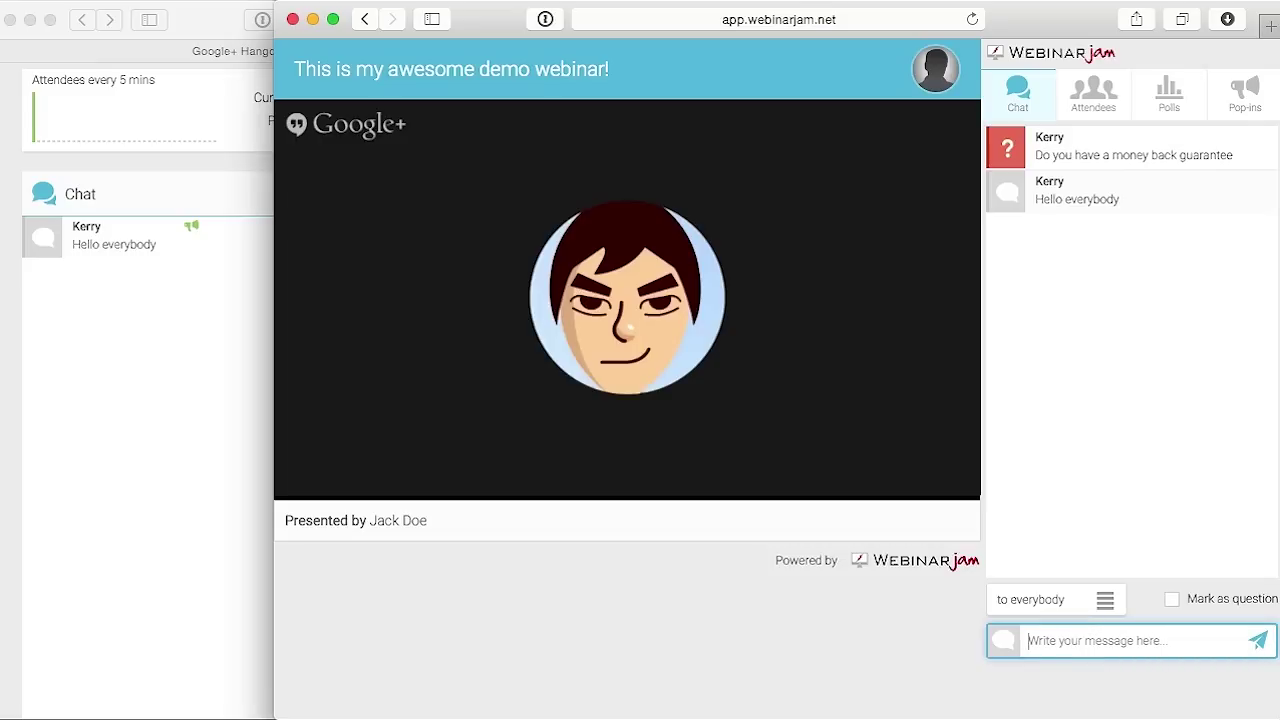
mouse_move(1003, 154)
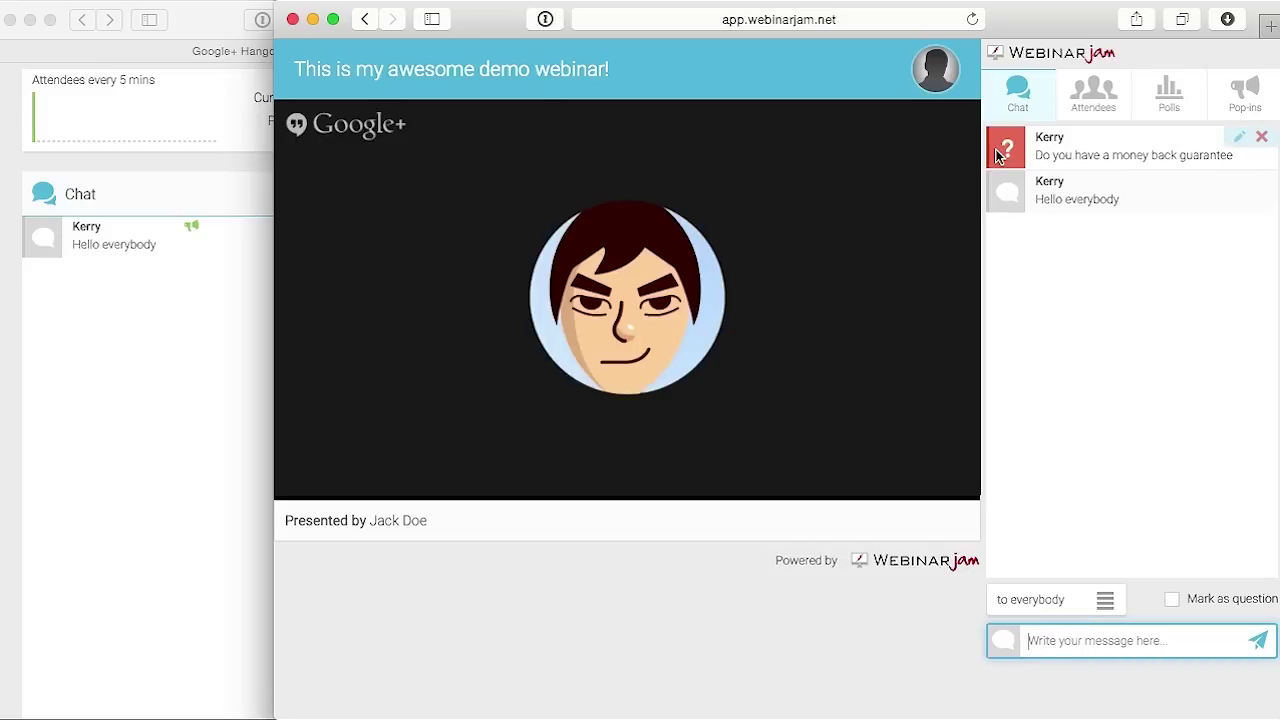
Check the question listed under Questions & Answers in the Admin Control Panel
left_click(123, 400)
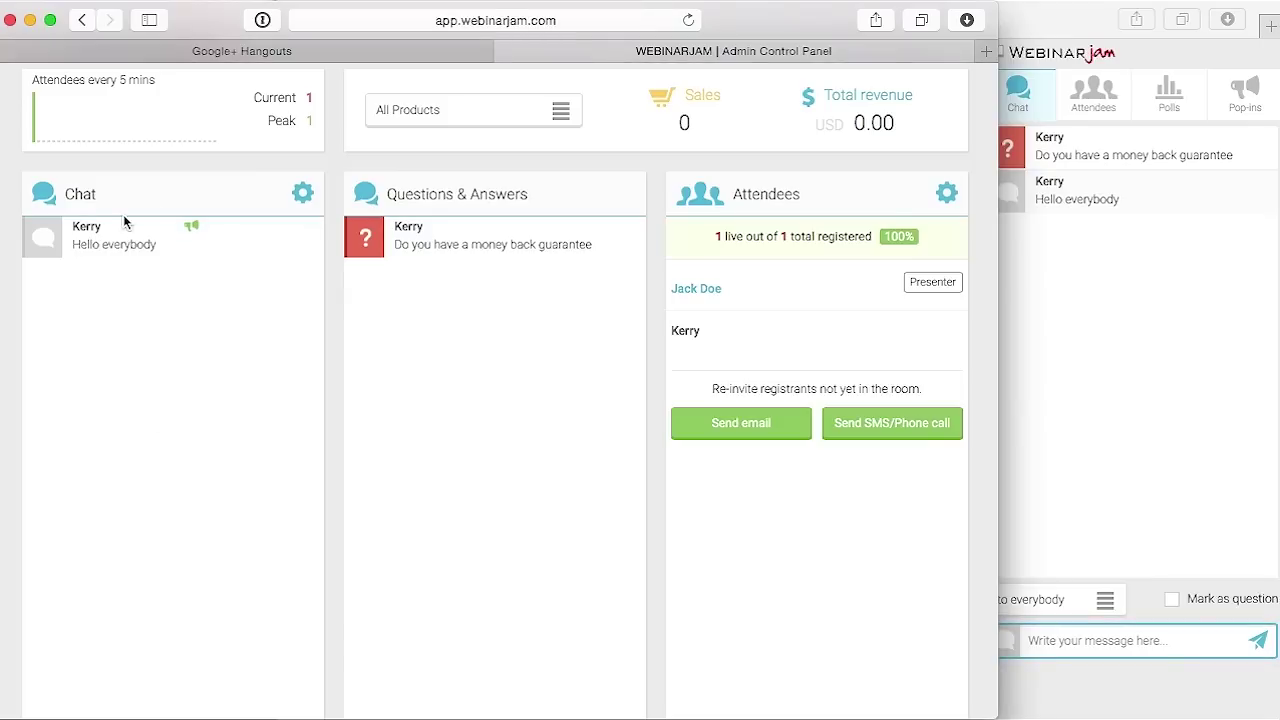
mouse_move(398, 232)
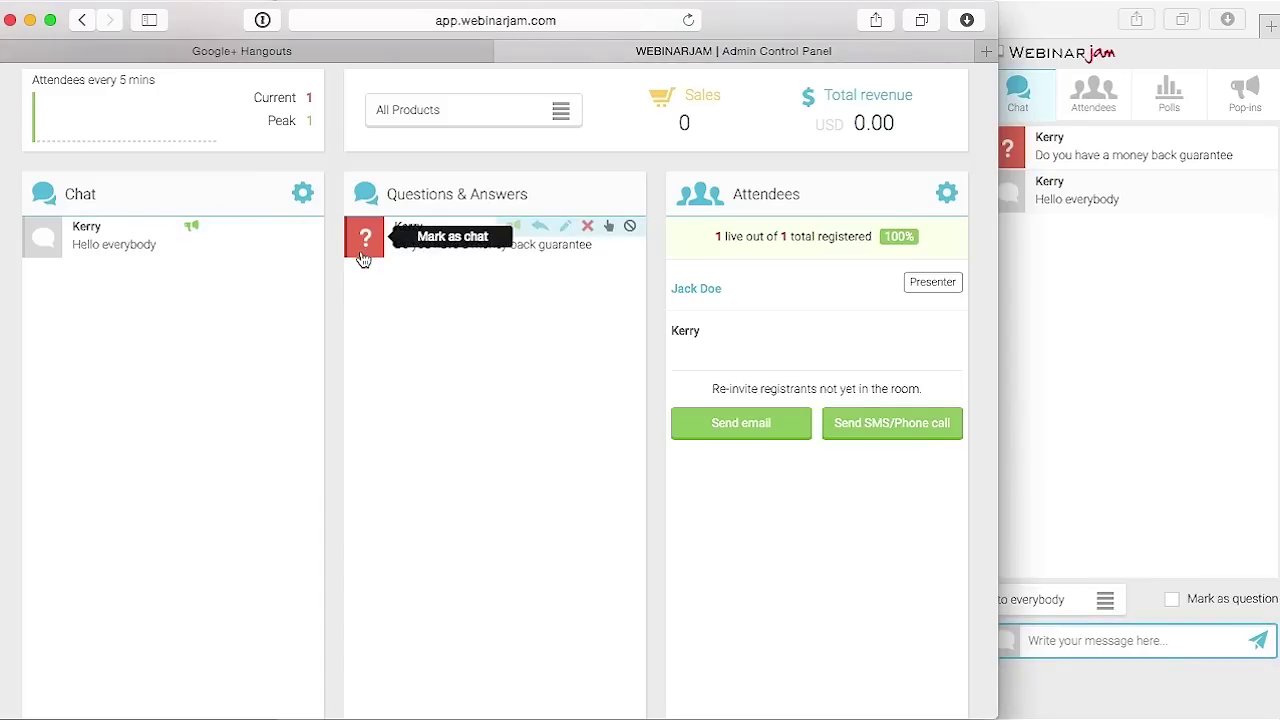
scroll(457, 390, "down", 2)
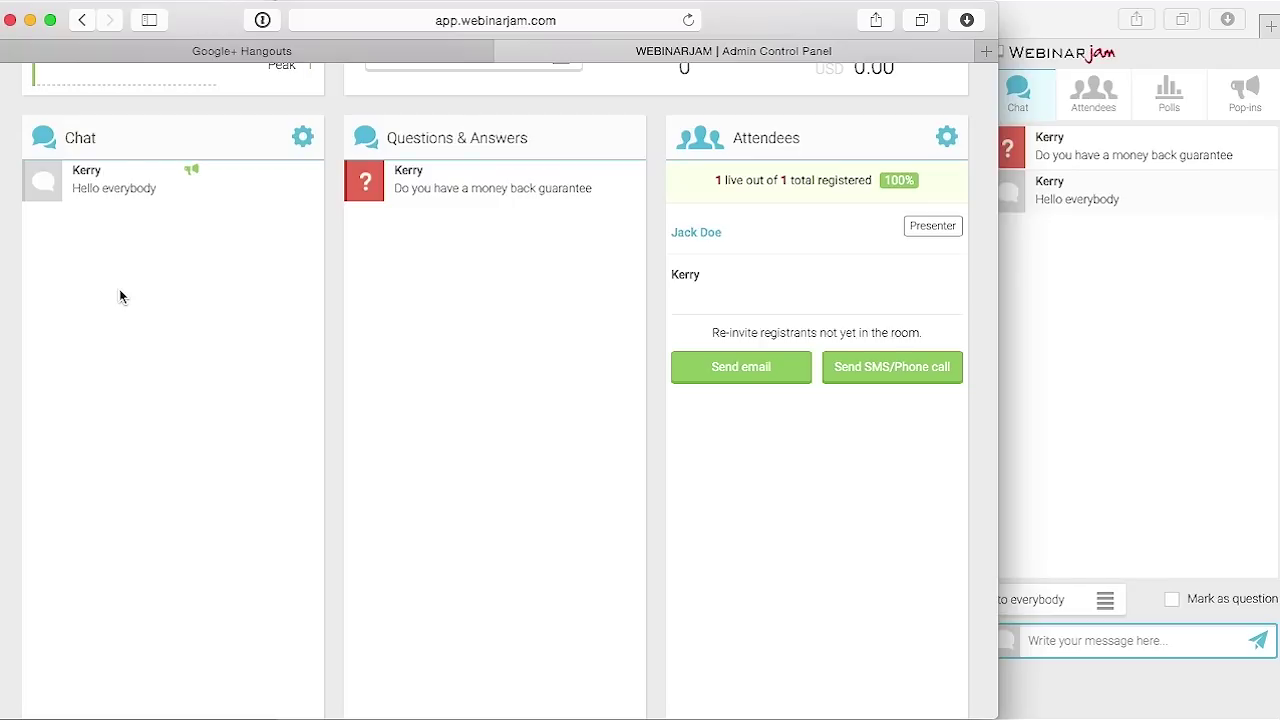
mouse_move(564, 165)
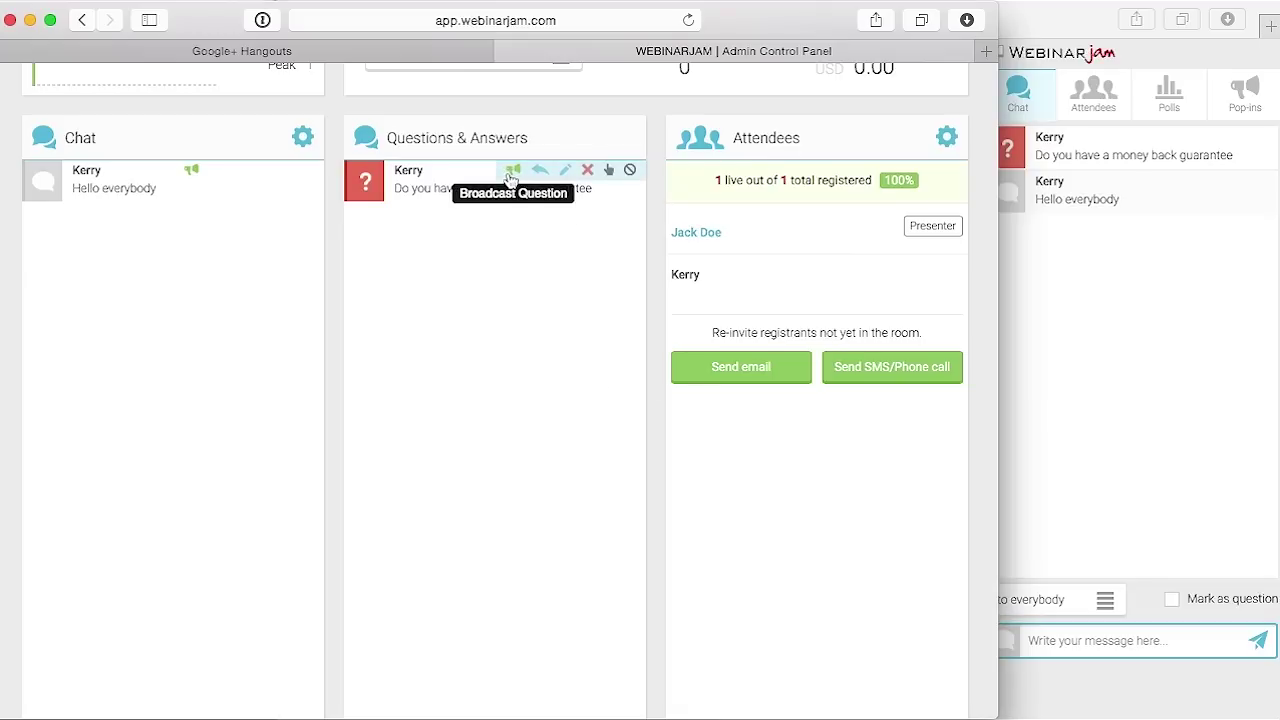
Broadcast the money back guarantee question and confirm it shows as a banner in the attendee room
left_click_drag(775, 30, 357, 30)
left_click(820, 229)
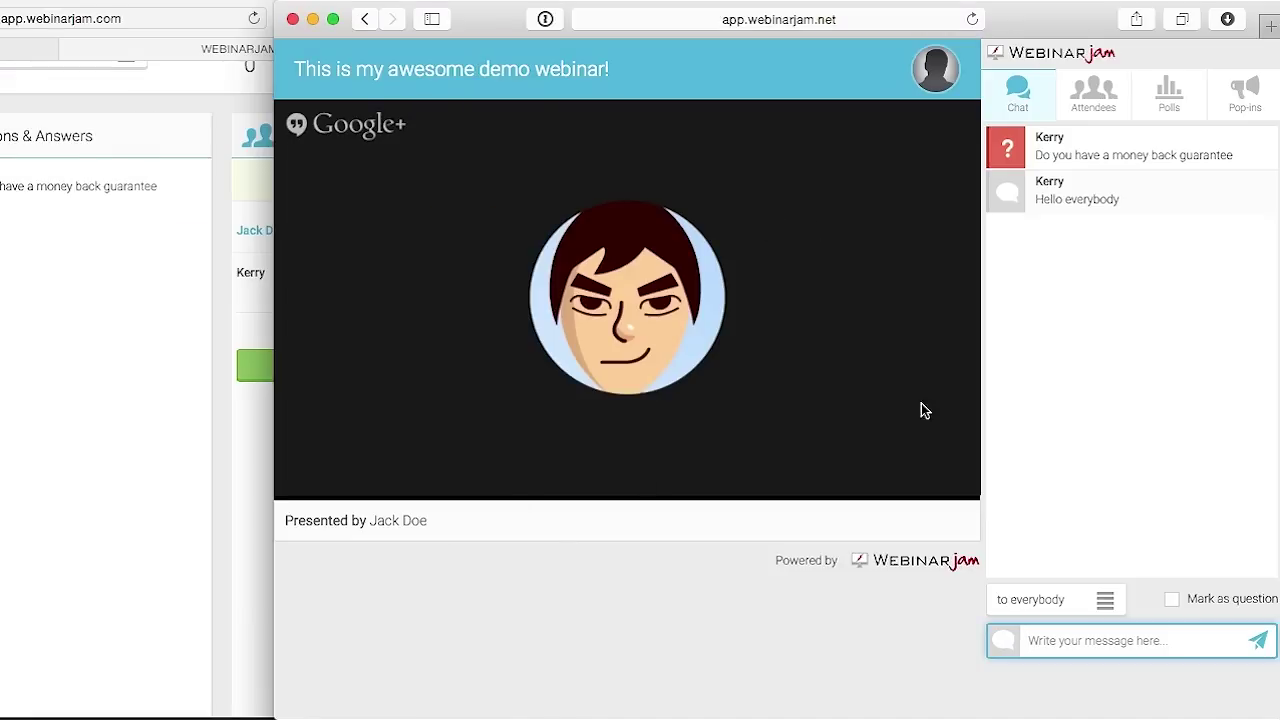
left_click(169, 428)
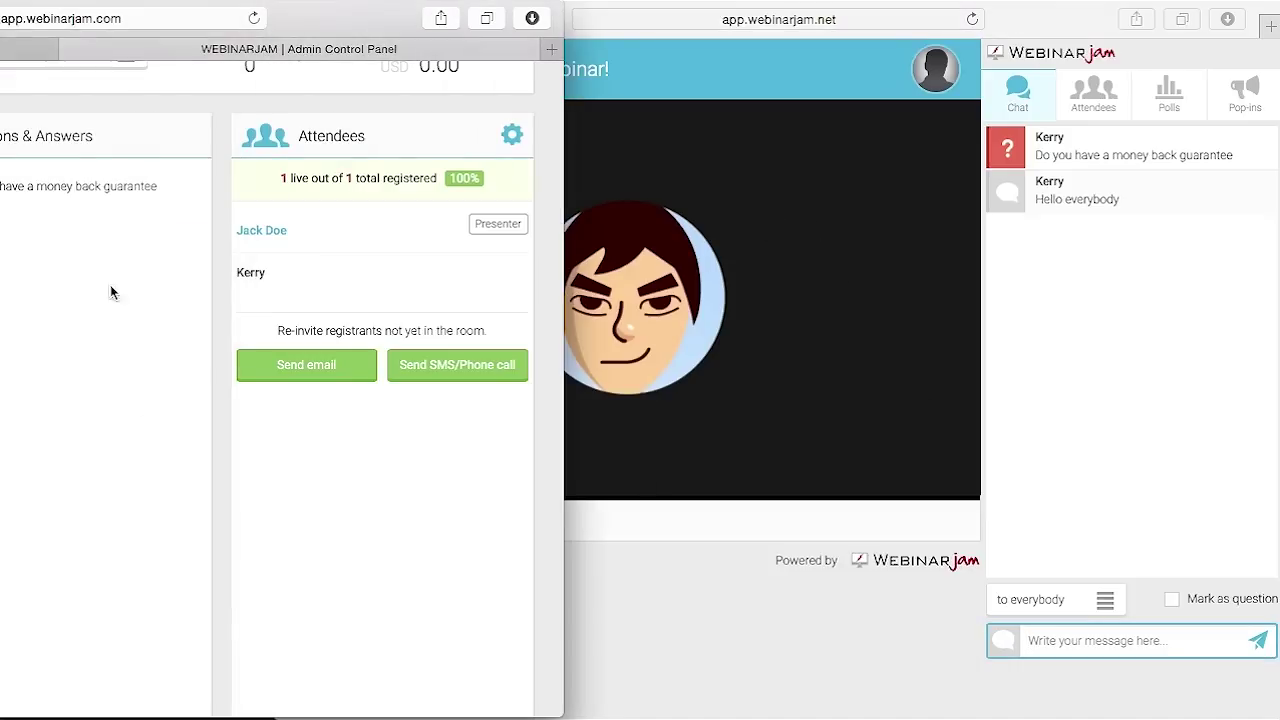
mouse_move(109, 163)
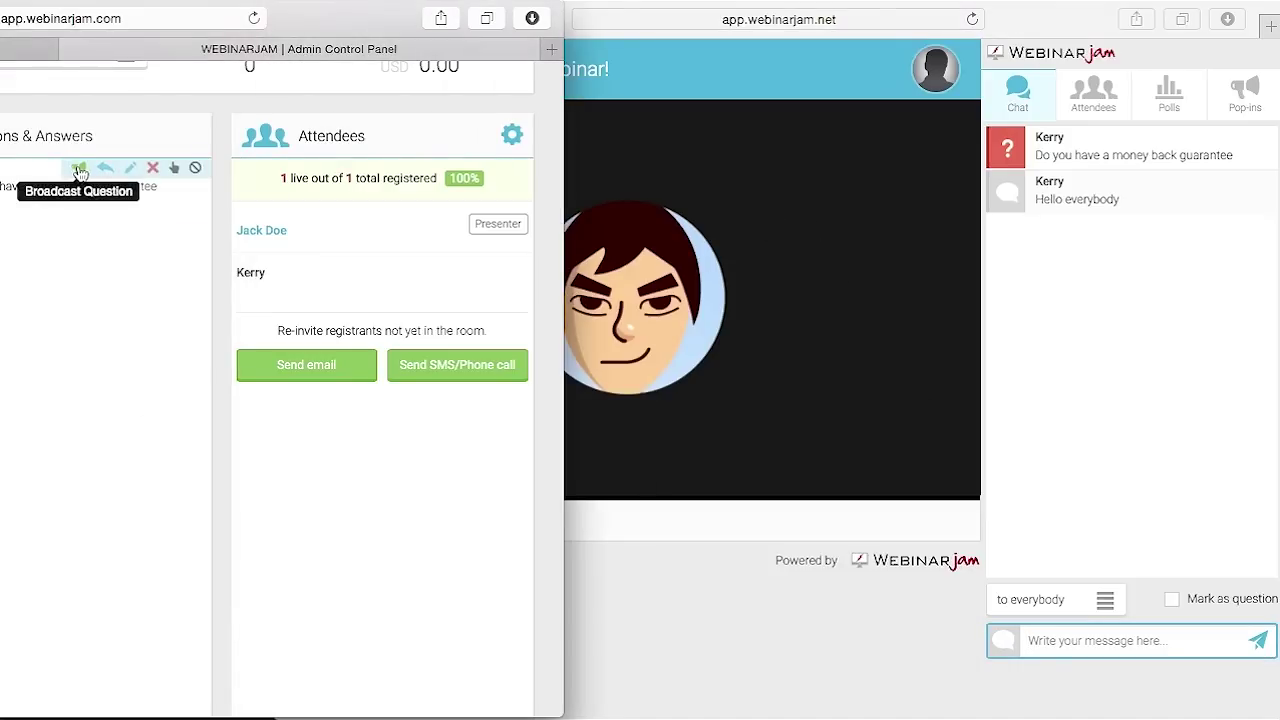
left_click(80, 170)
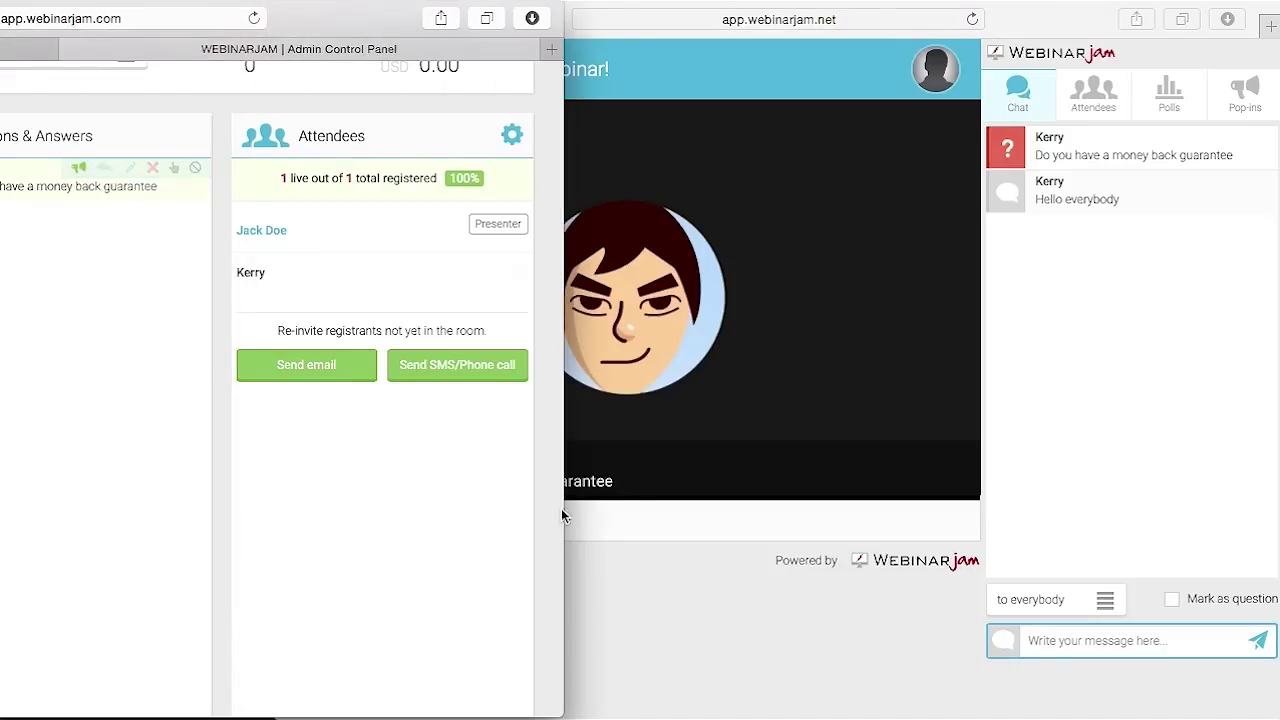
left_click(769, 634)
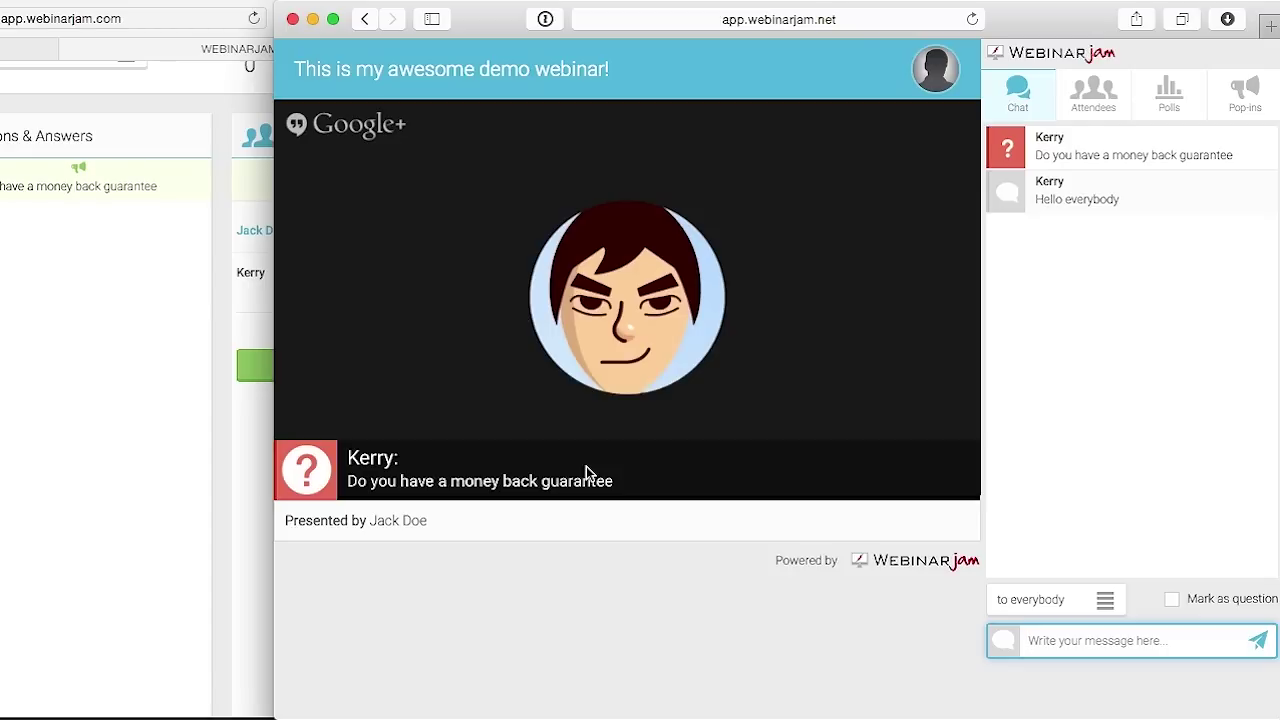
left_click(104, 292)
Post the answer 'We have a 30 day refund policy' and broadcast it over the attendee video
scroll(99, 413, "down", 2)
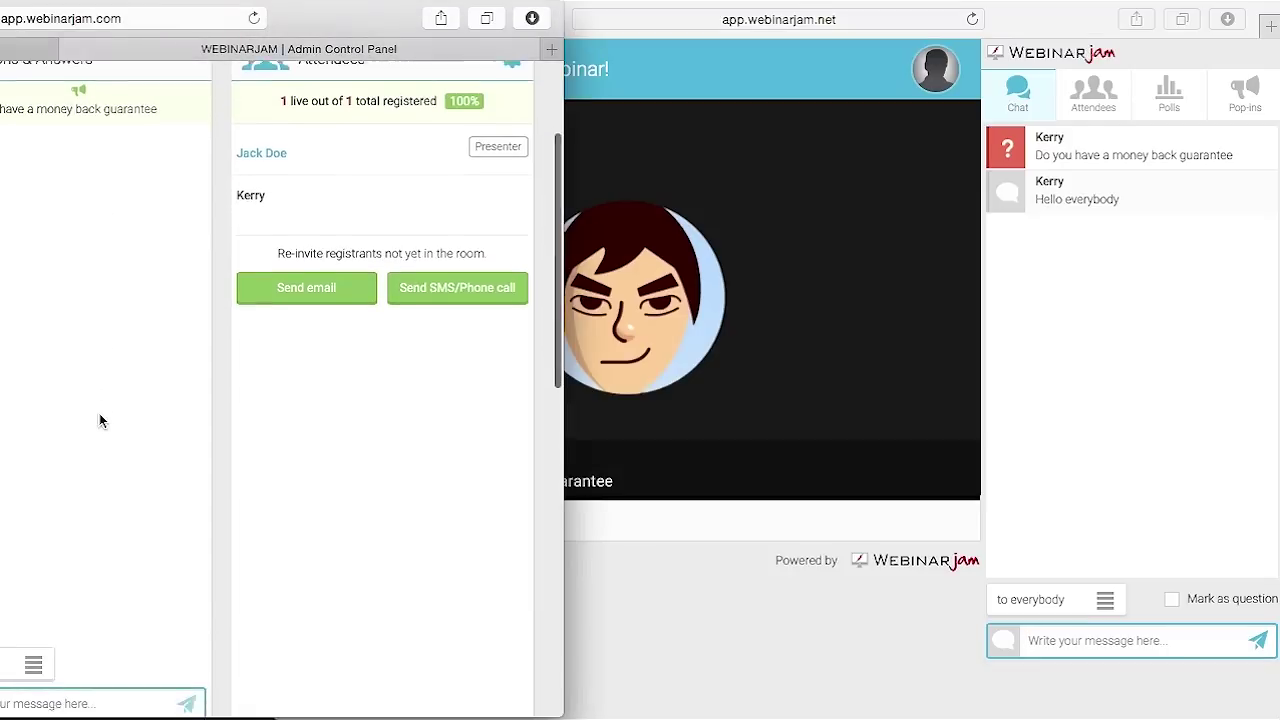
scroll(99, 413, "down", 1)
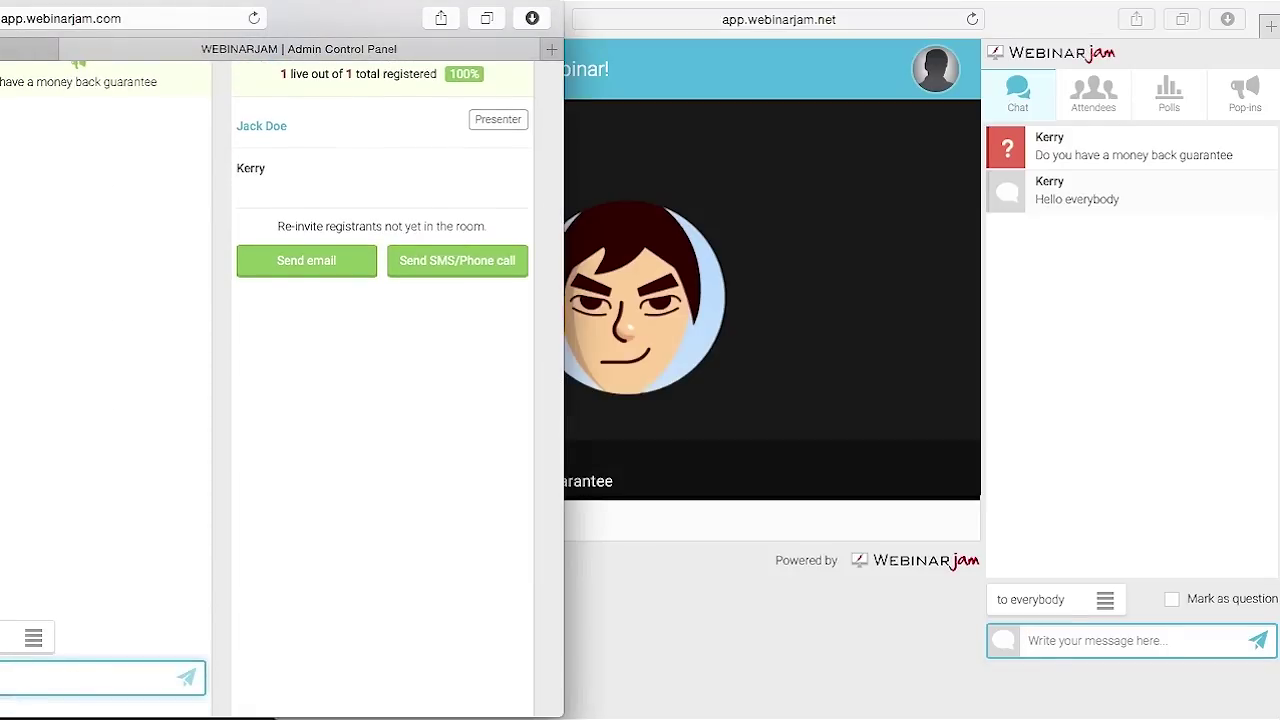
type("We have a 30 day refund policy")
key("Return")
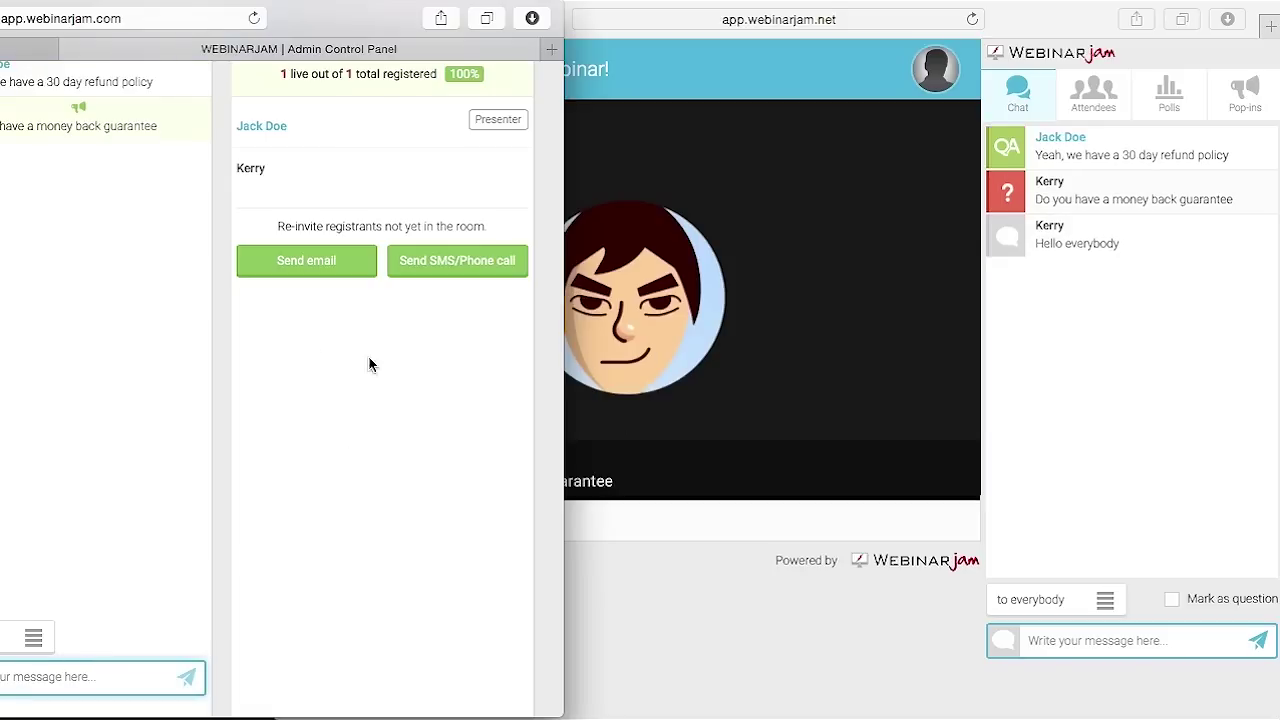
scroll(165, 355, "up", 2)
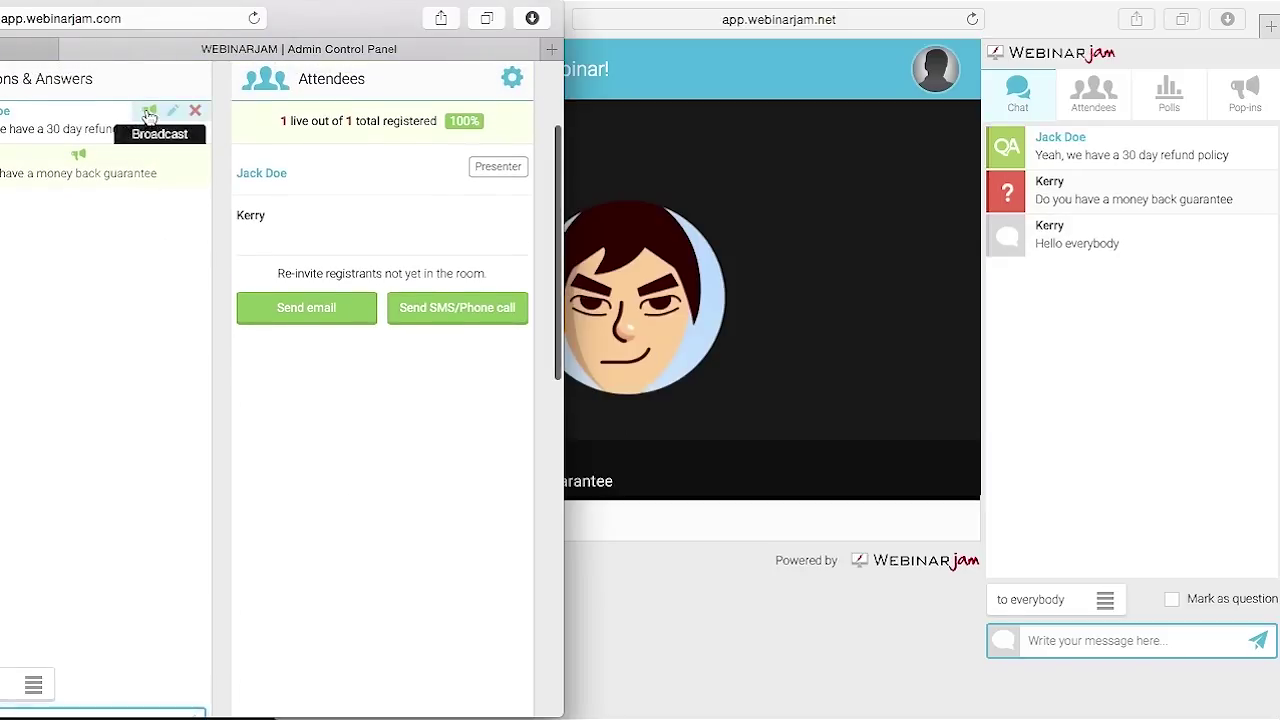
left_click(148, 115)
left_click(715, 628)
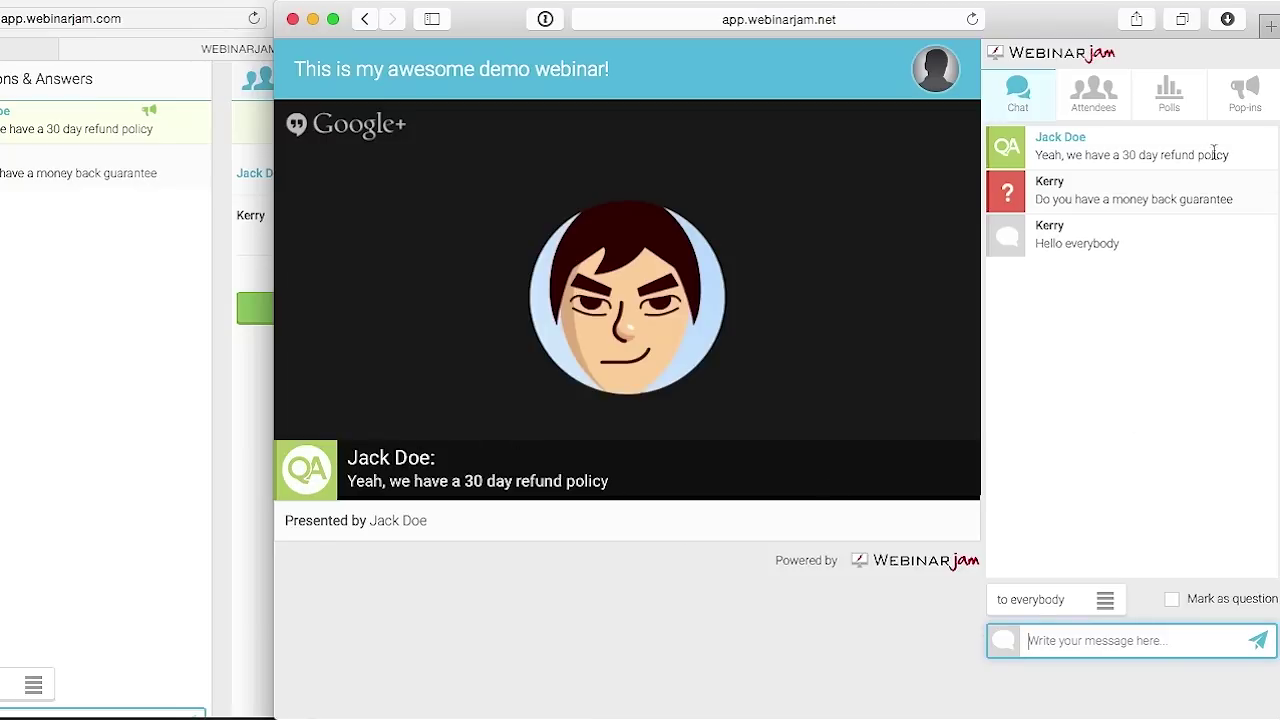
Restore the admin panel to full view and reposition the Questions & Answers panel in the middle column
mouse_move(1008, 190)
left_click(149, 486)
left_click_drag(339, 20, 763, 20)
scroll(538, 340, "up", 3)
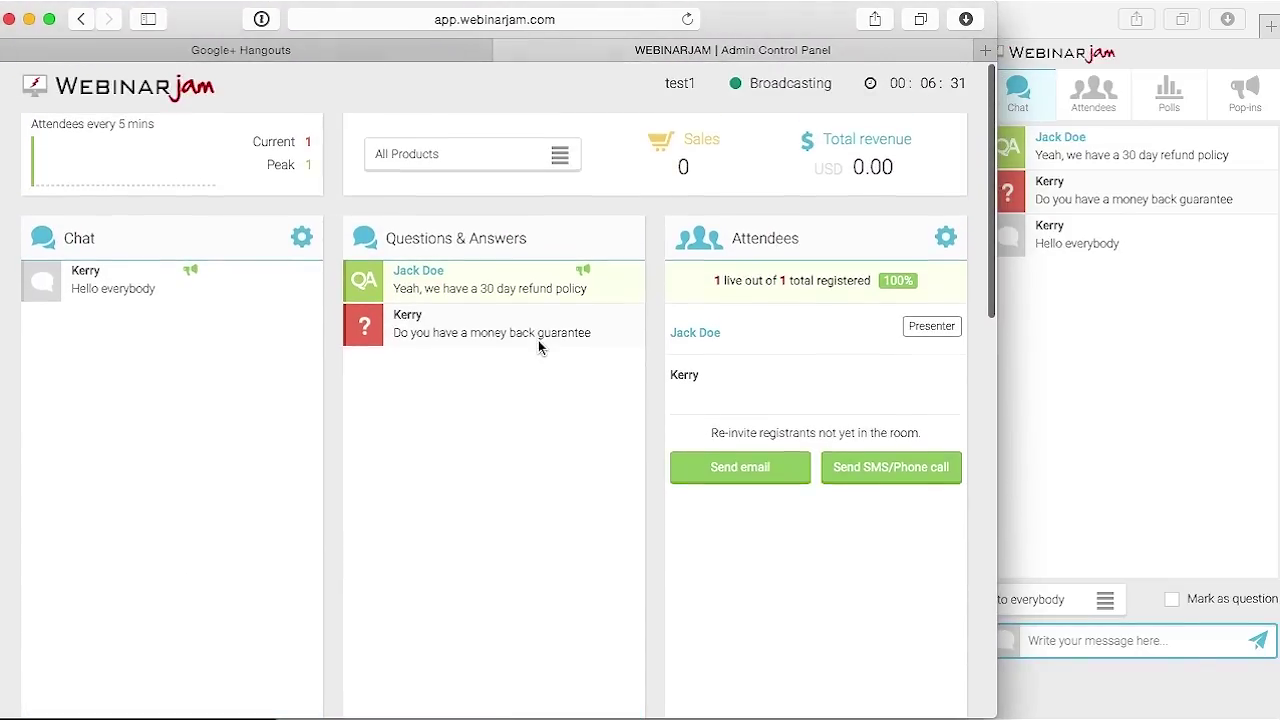
mouse_move(507, 325)
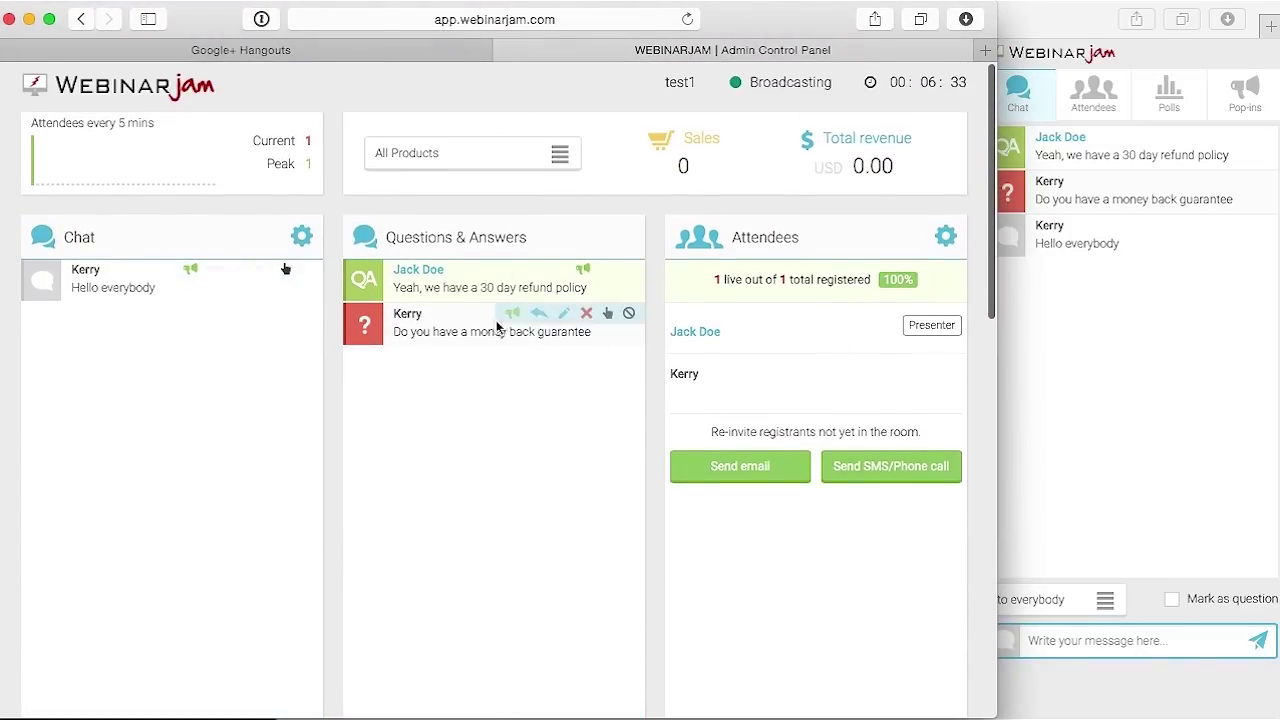
left_click_drag(591, 235, 540, 240)
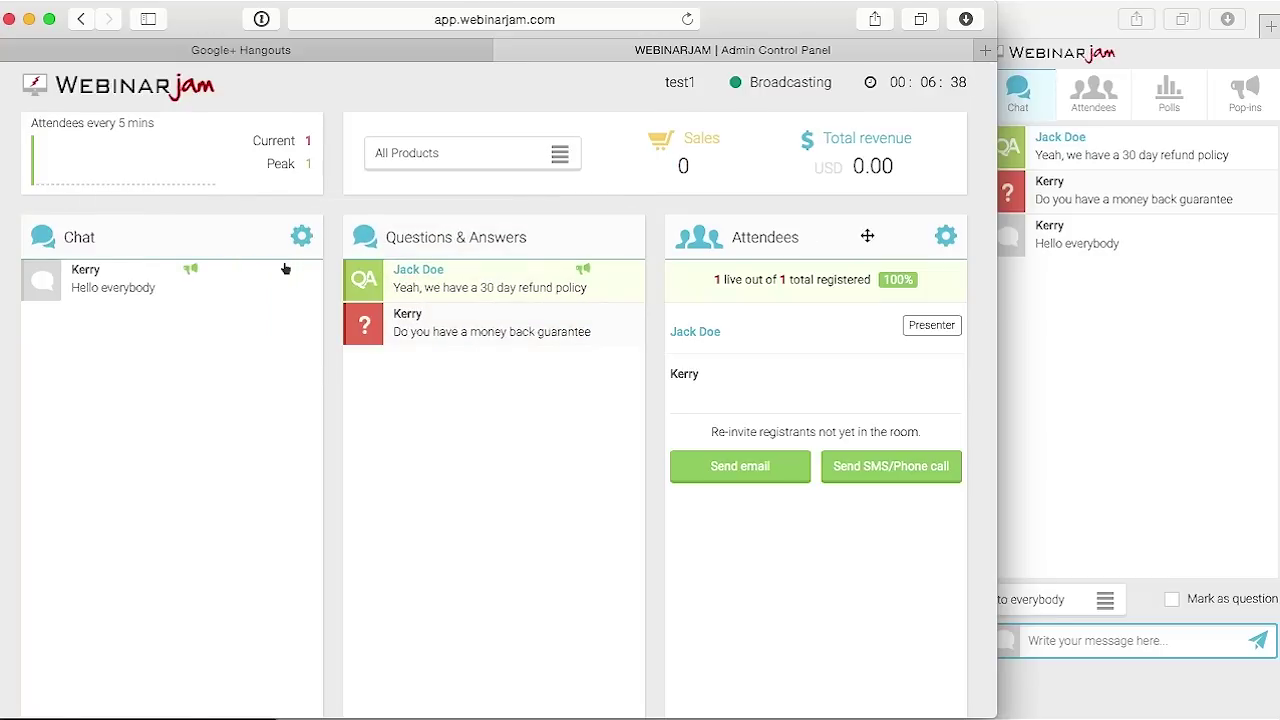
left_click_drag(853, 238, 706, 224)
left_click(945, 237)
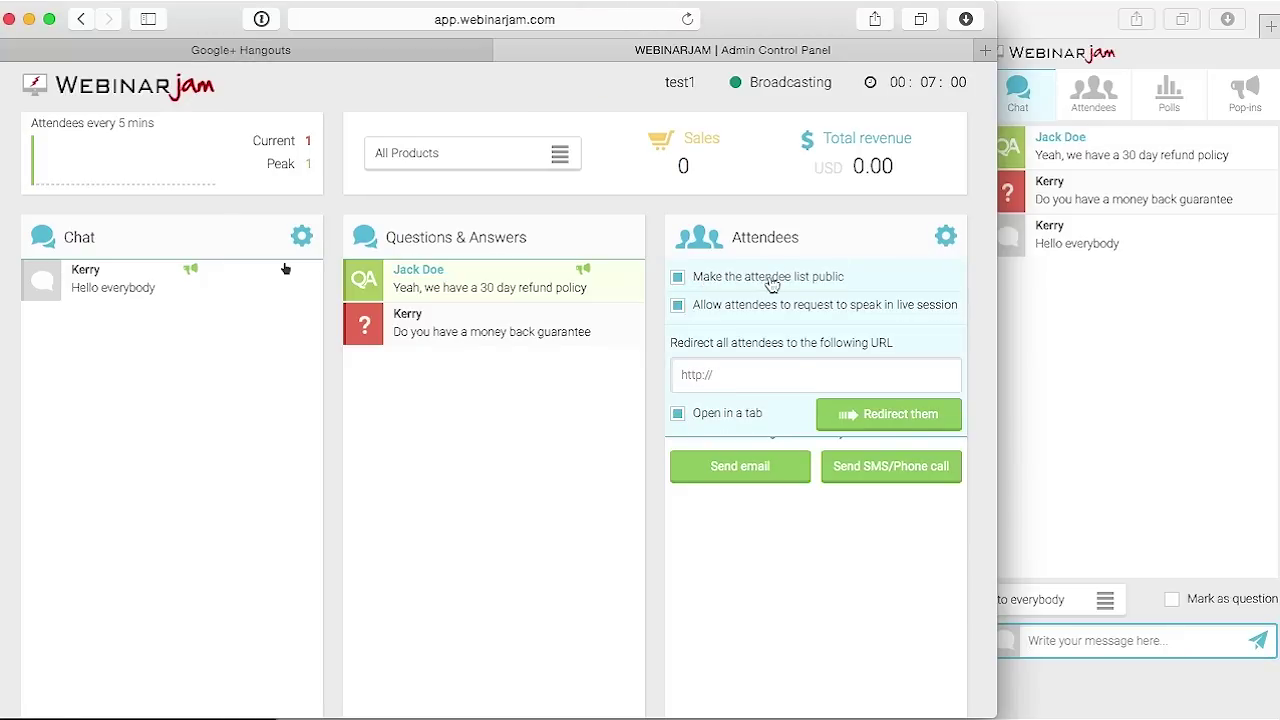
left_click(678, 279)
left_click(754, 378)
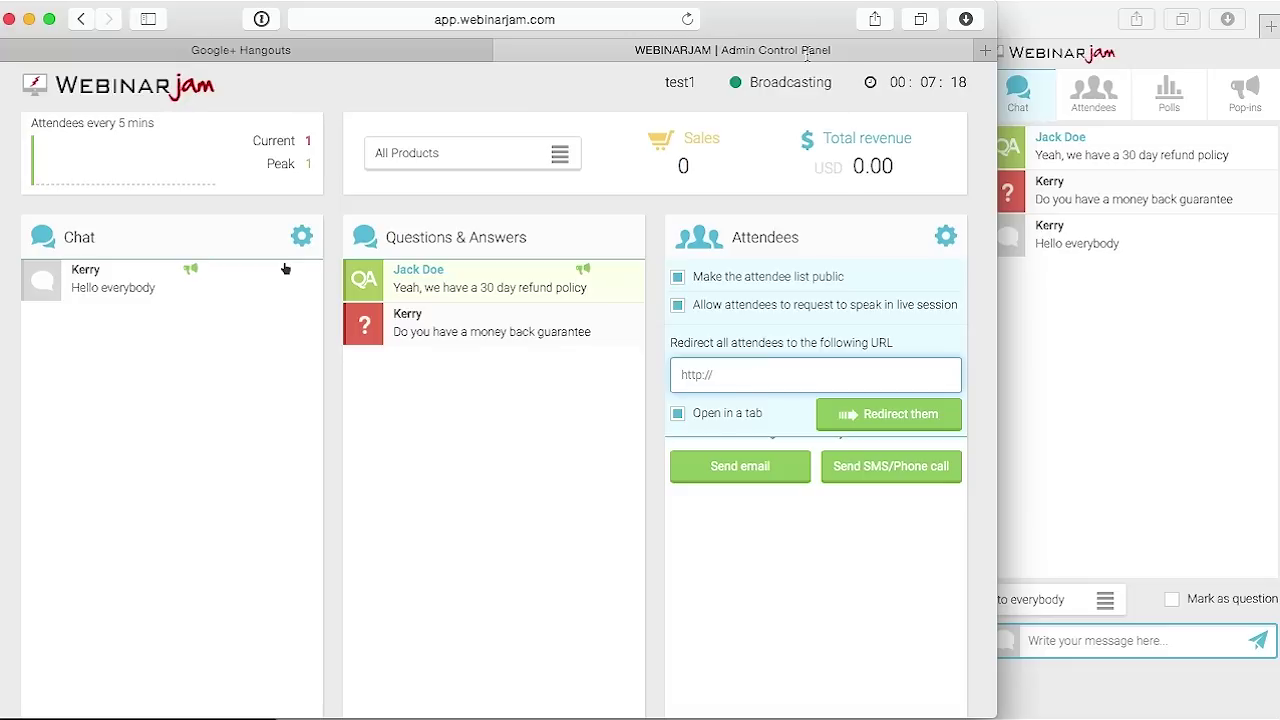
left_click_drag(805, 30, 244, 30)
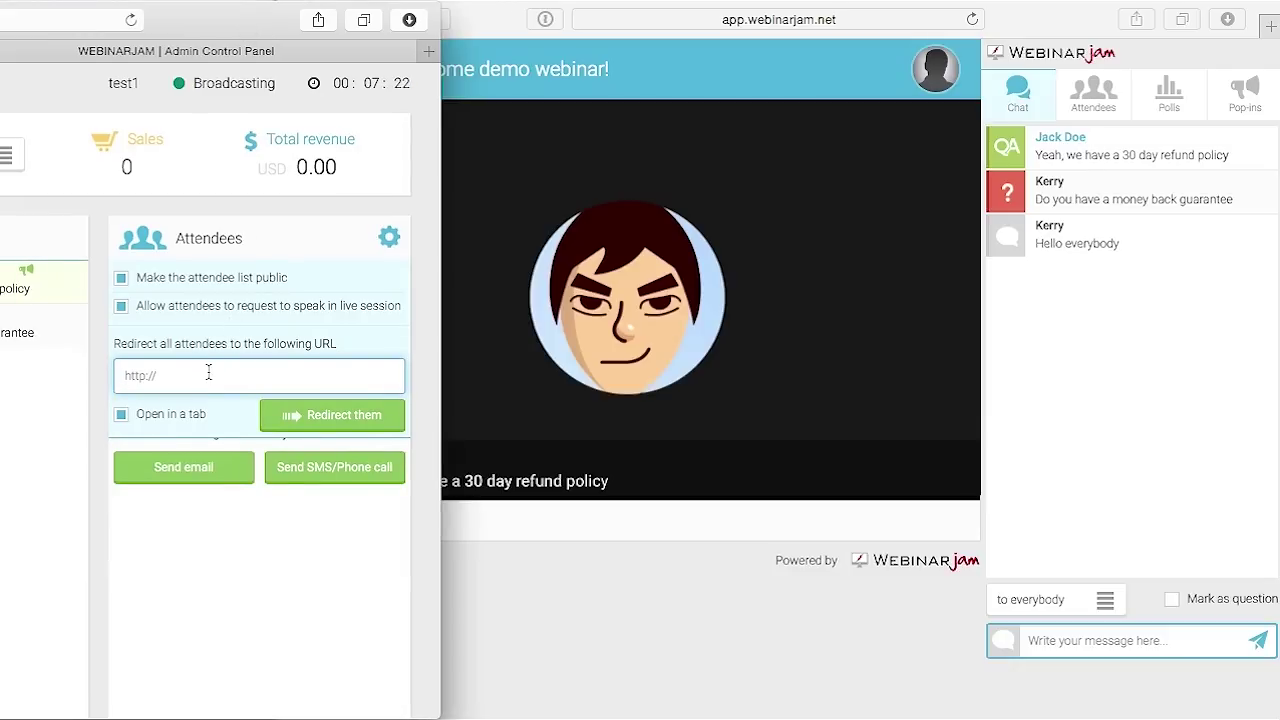
type("http://cnn.com")
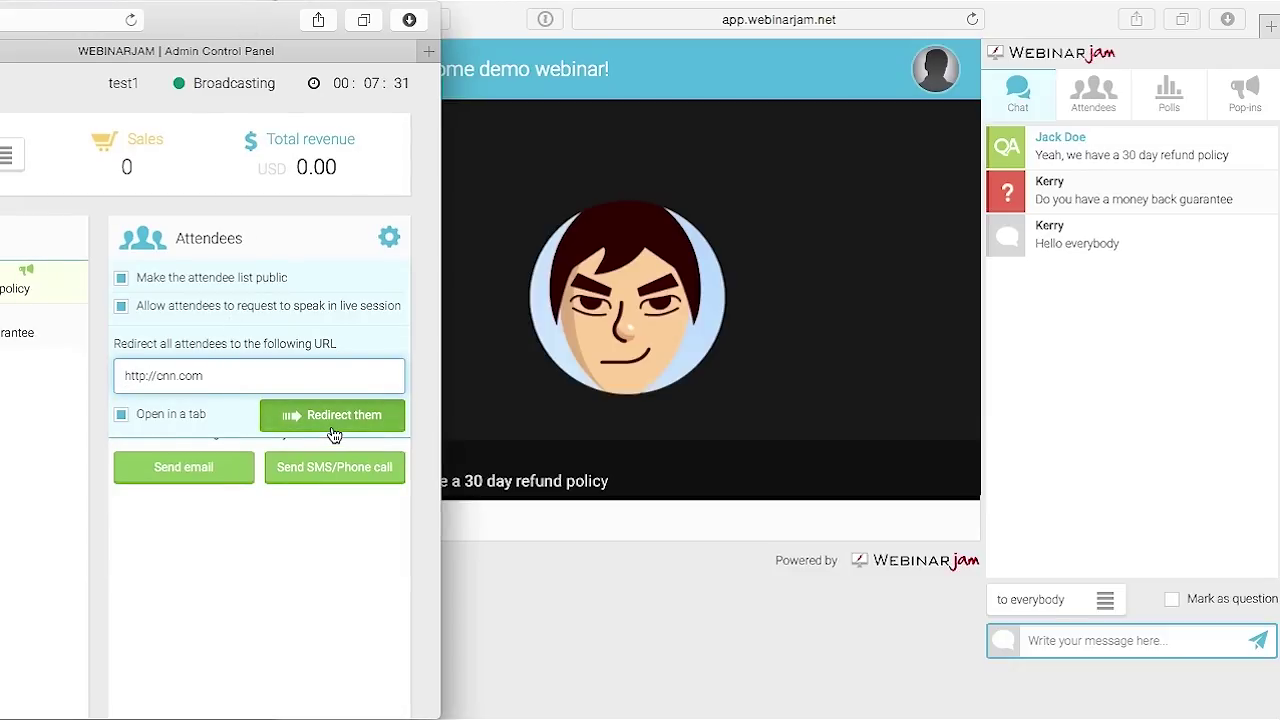
left_click(332, 426)
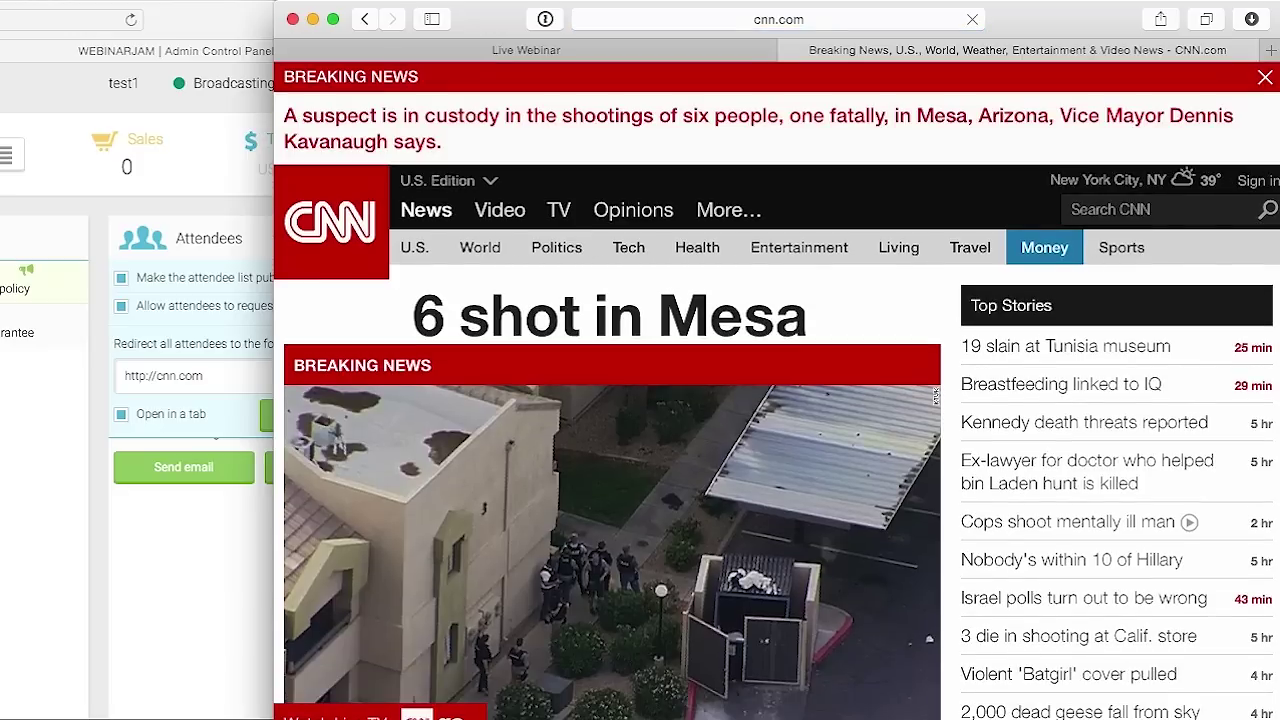
Switch the attendee browser back to the Live Webinar tab, then return to the admin control panel
left_click(548, 50)
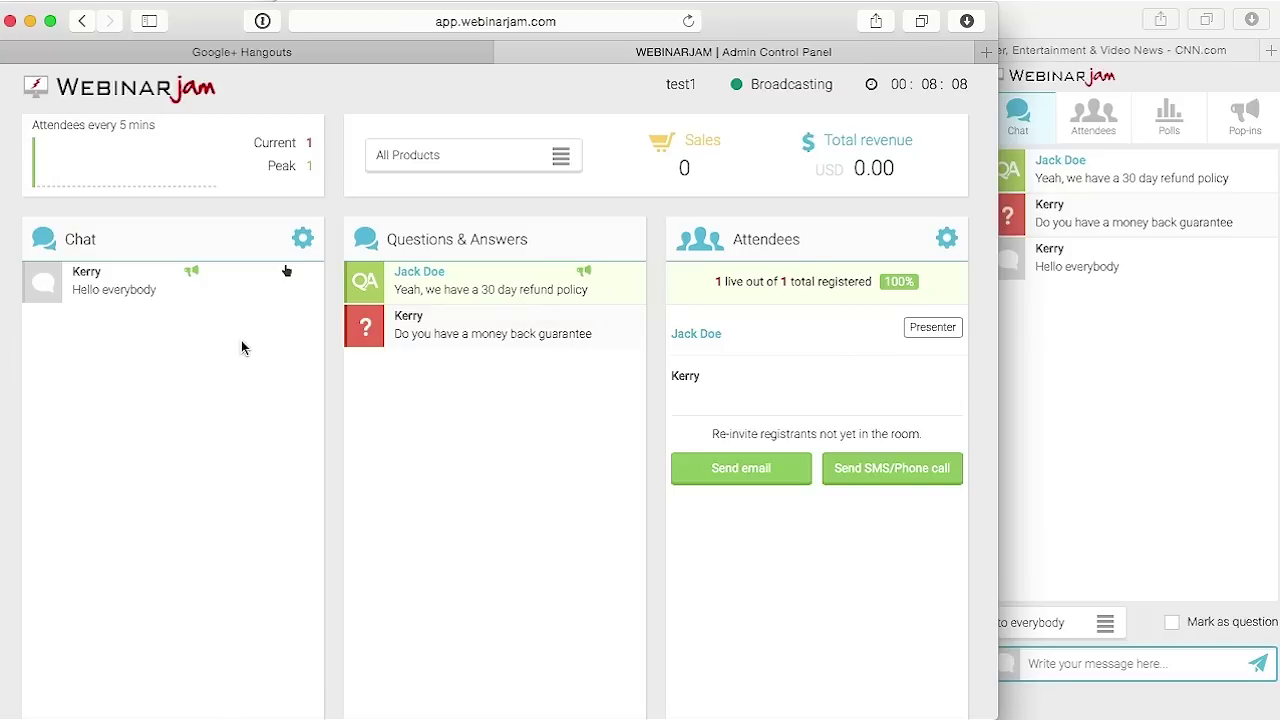
mouse_move(191, 278)
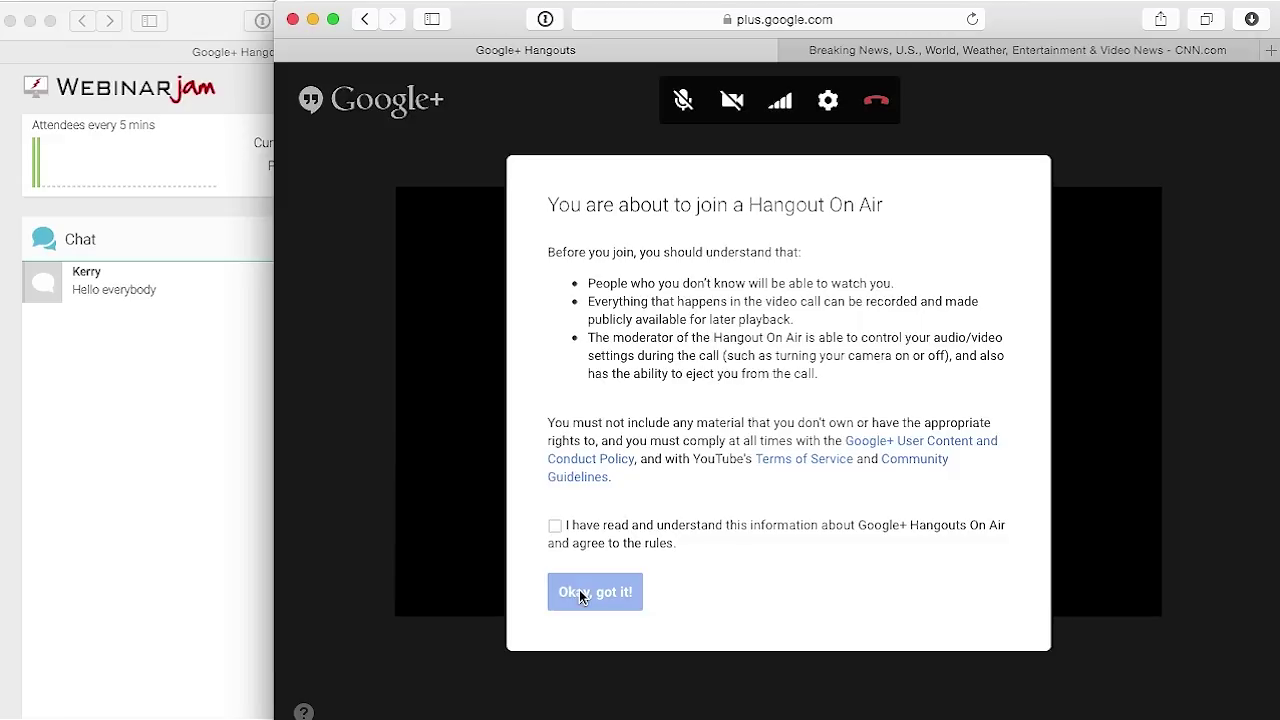
left_click(196, 366)
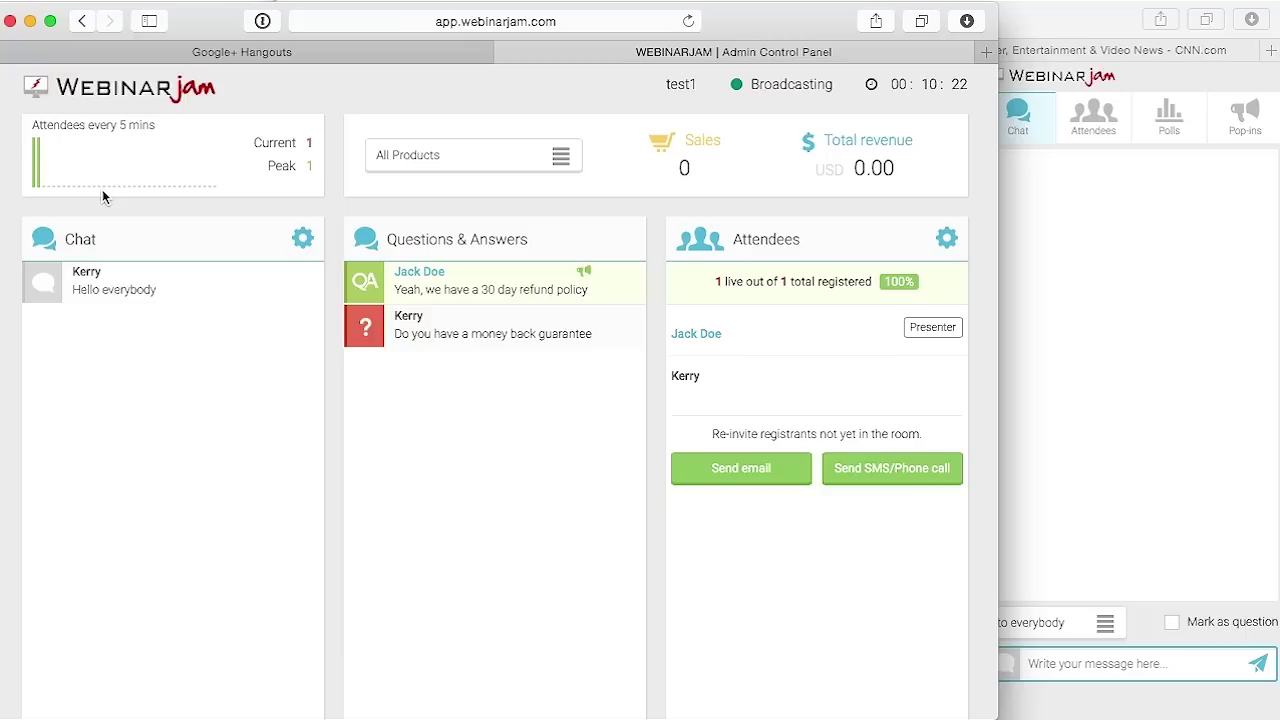
mouse_move(43, 170)
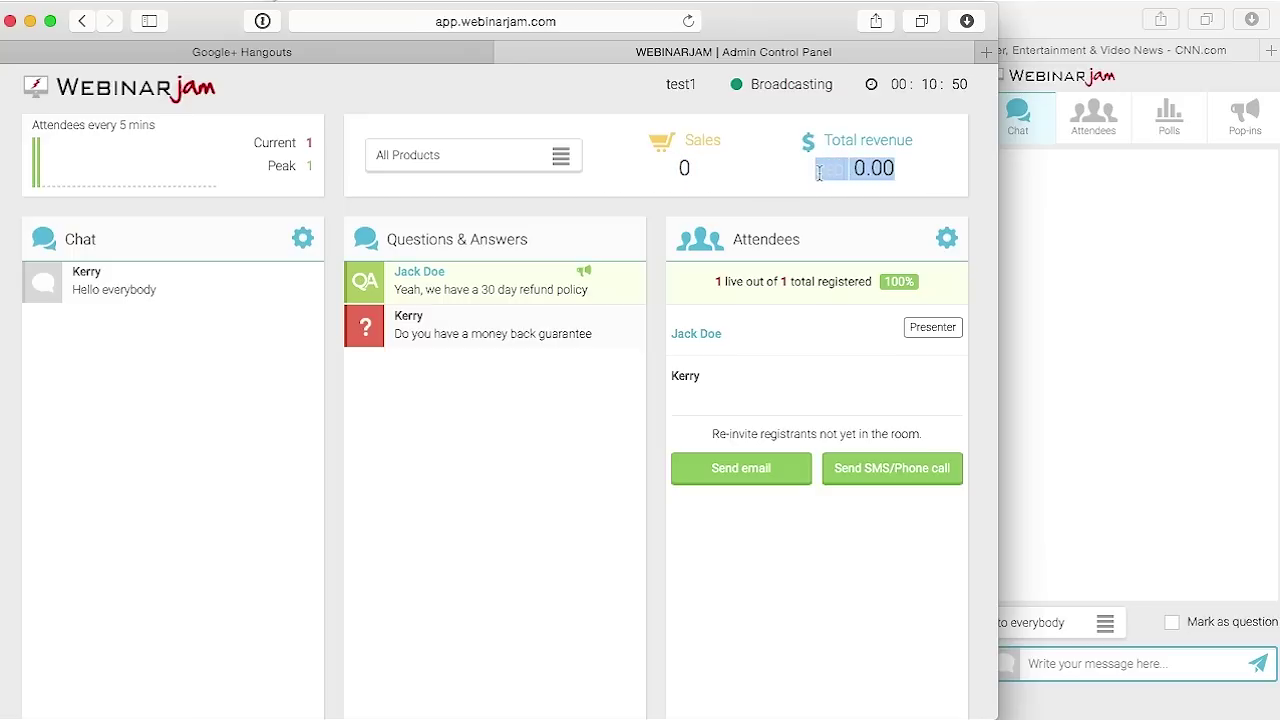
mouse_move(718, 362)
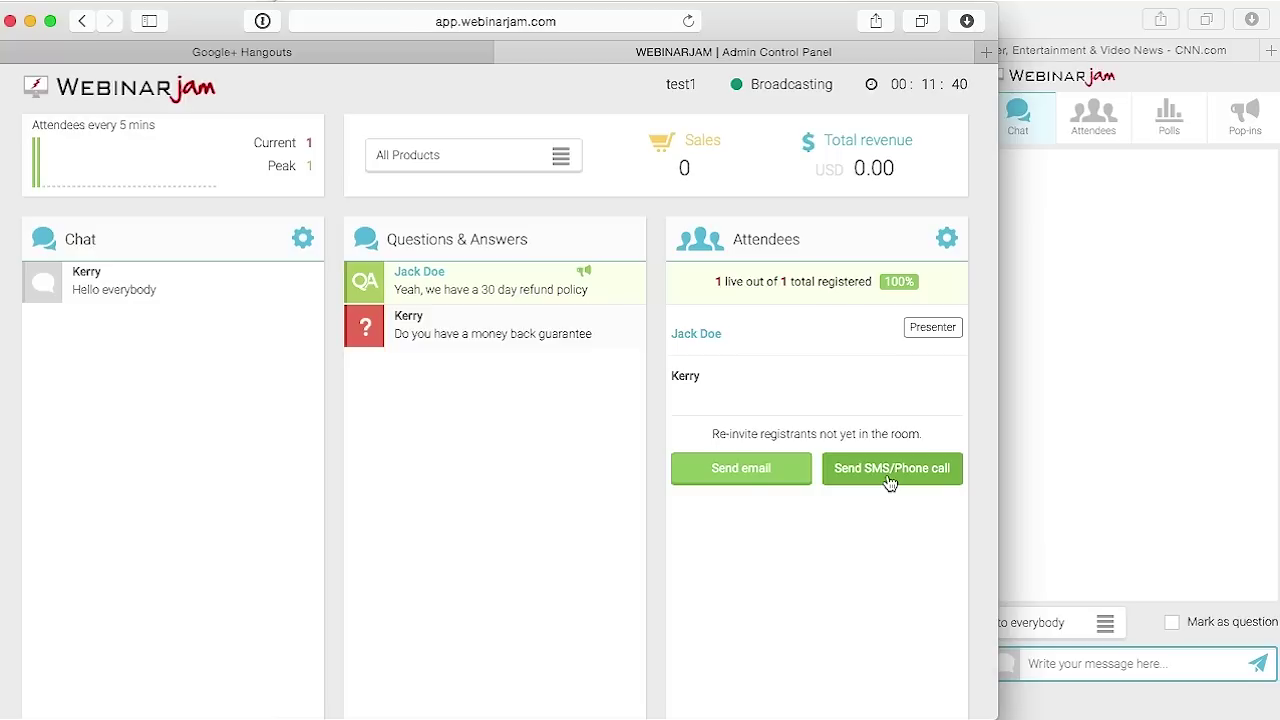
scroll(866, 540, "down", 10)
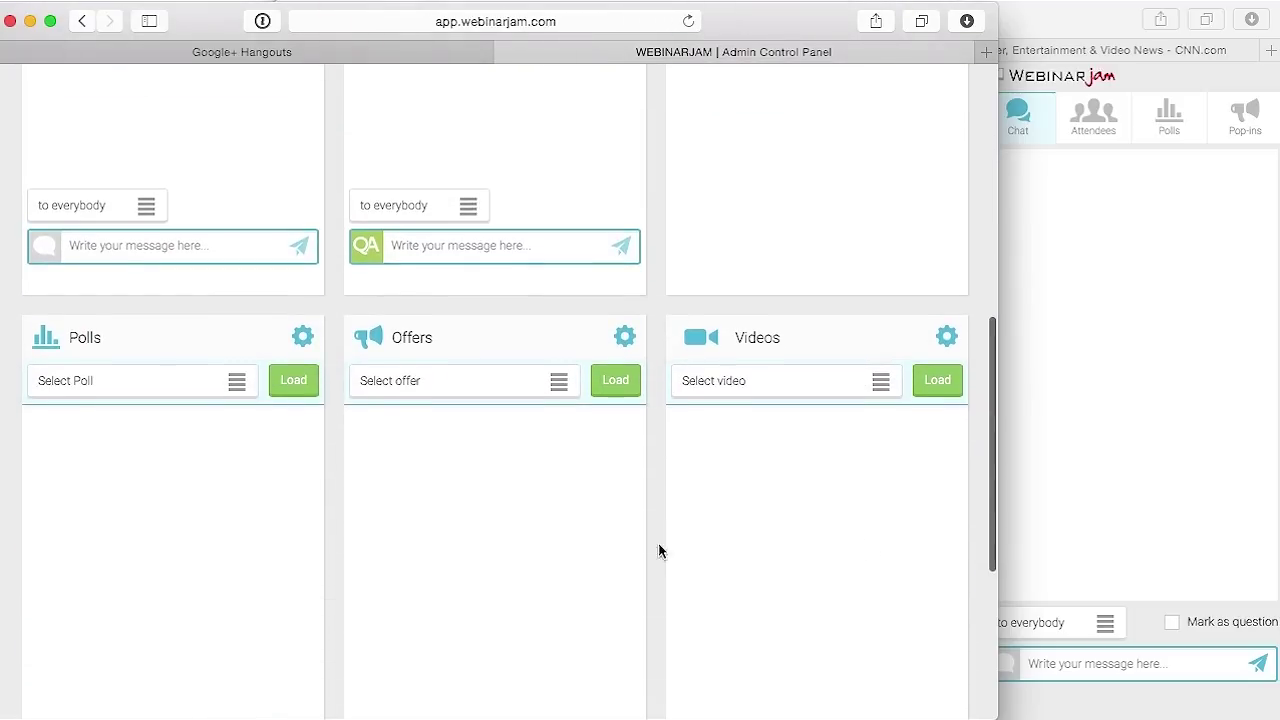
Set the poll choice to create a new poll and the offer choice to create a new offer
left_click(110, 380)
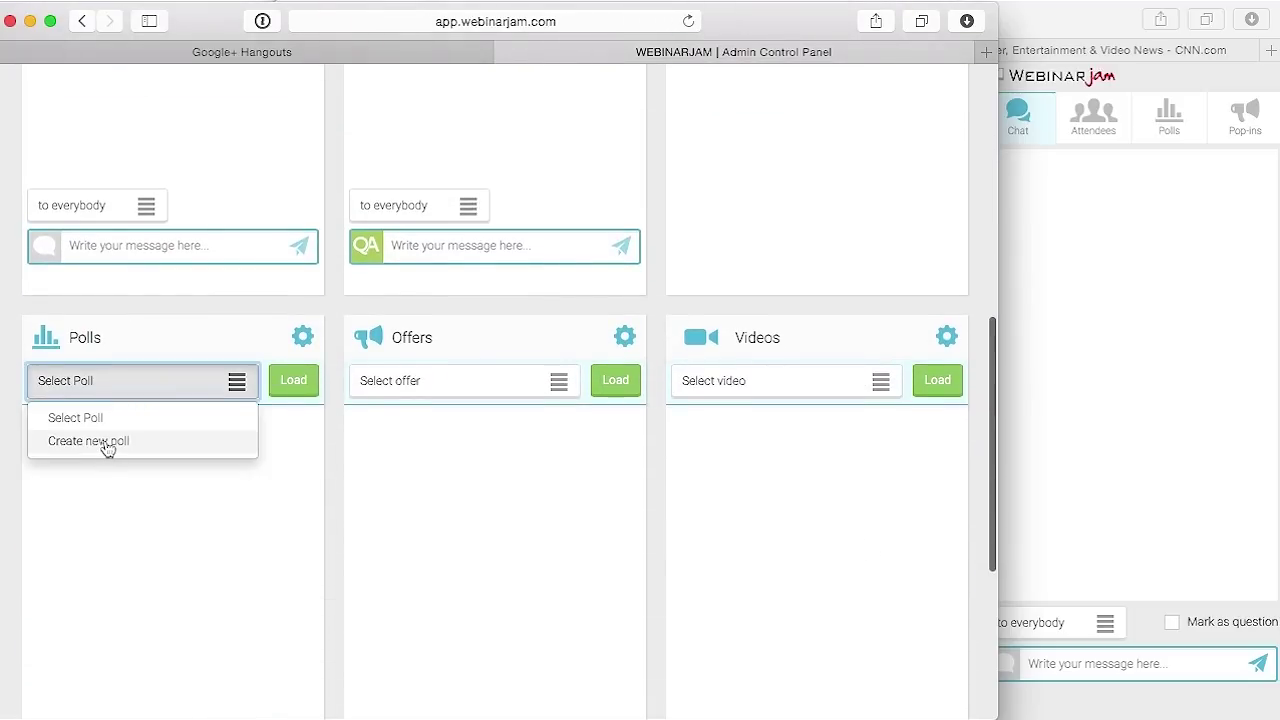
left_click(108, 441)
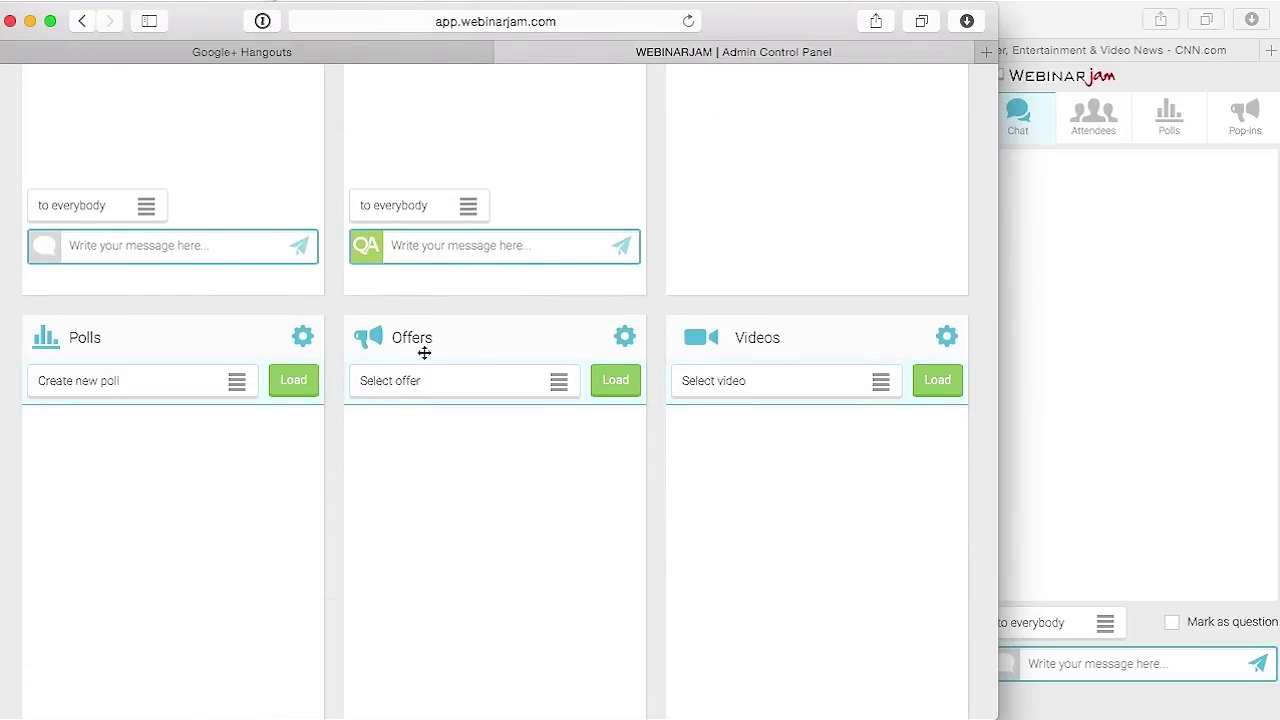
left_click(524, 388)
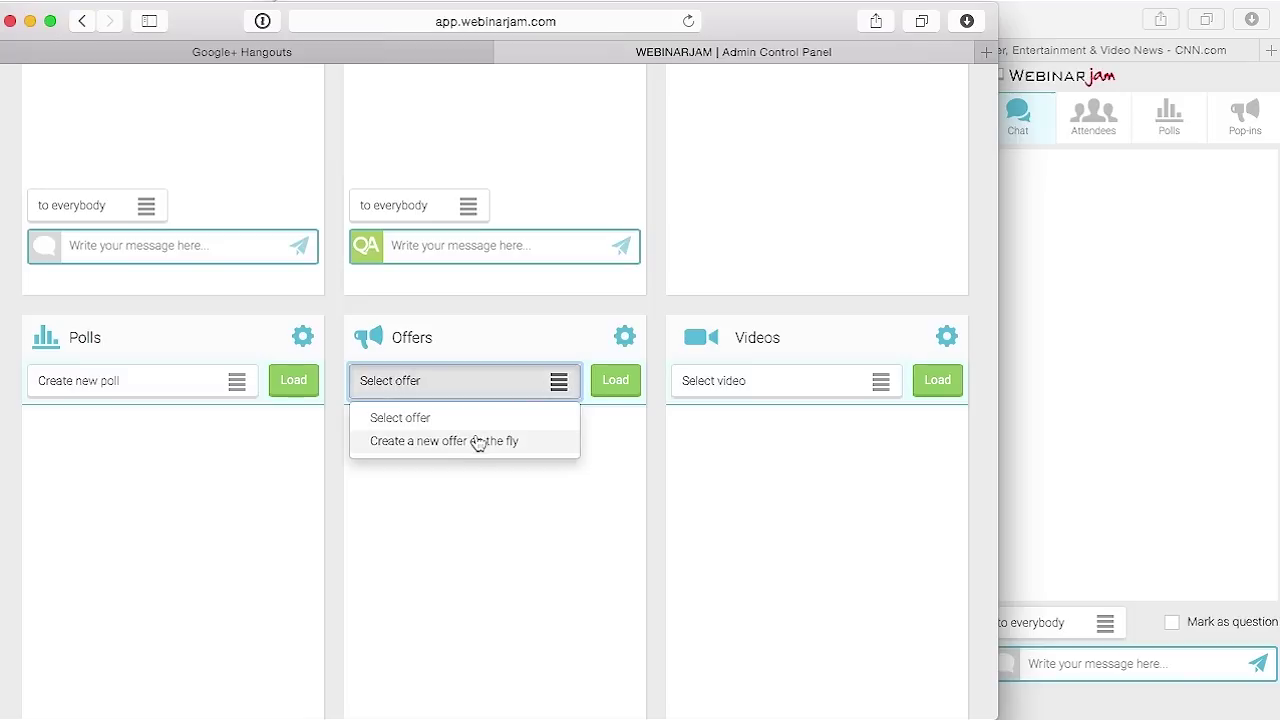
left_click(478, 441)
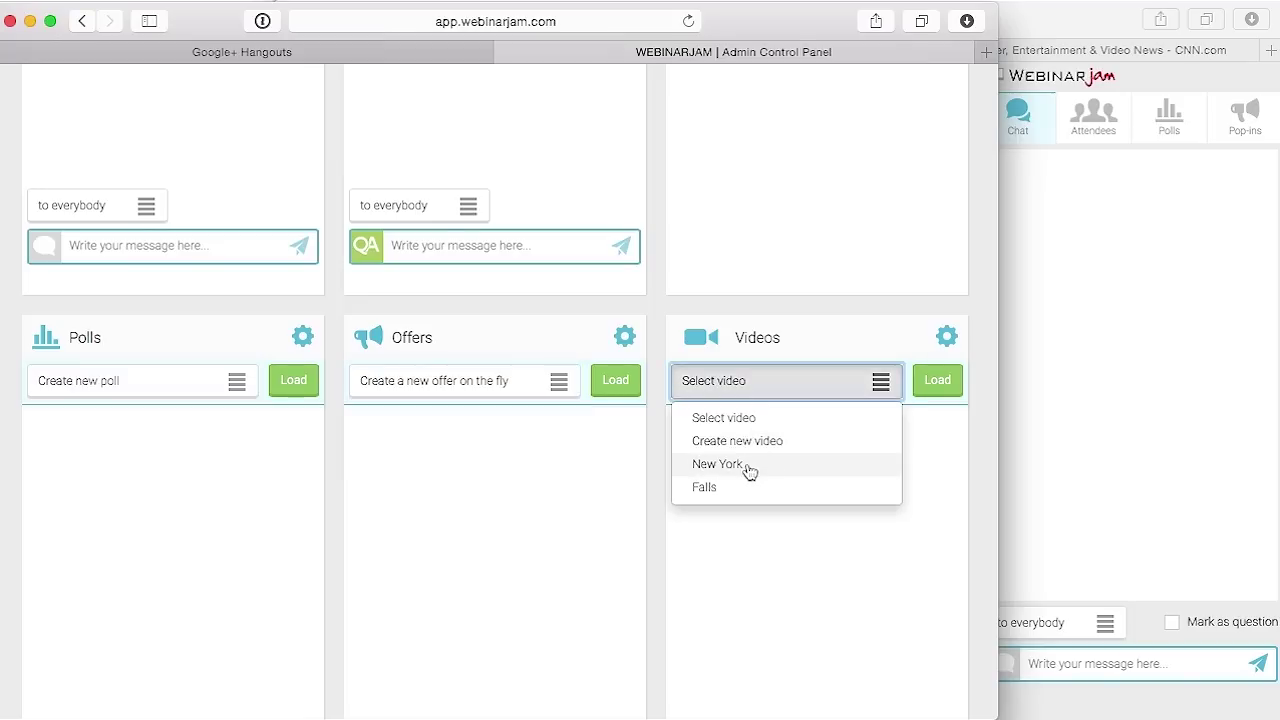
Load the Falls YouTube video and play it to the live attendees
left_click(743, 490)
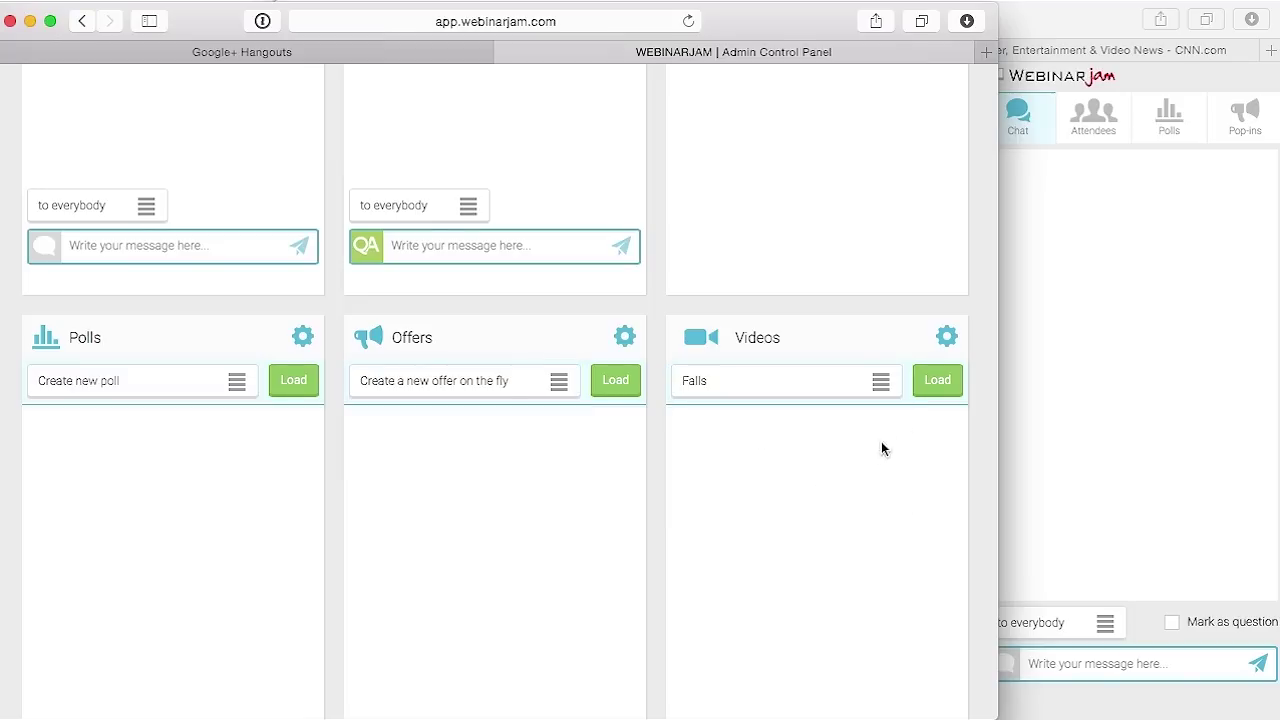
left_click(933, 388)
scroll(829, 545, "down", 2)
left_click(826, 524)
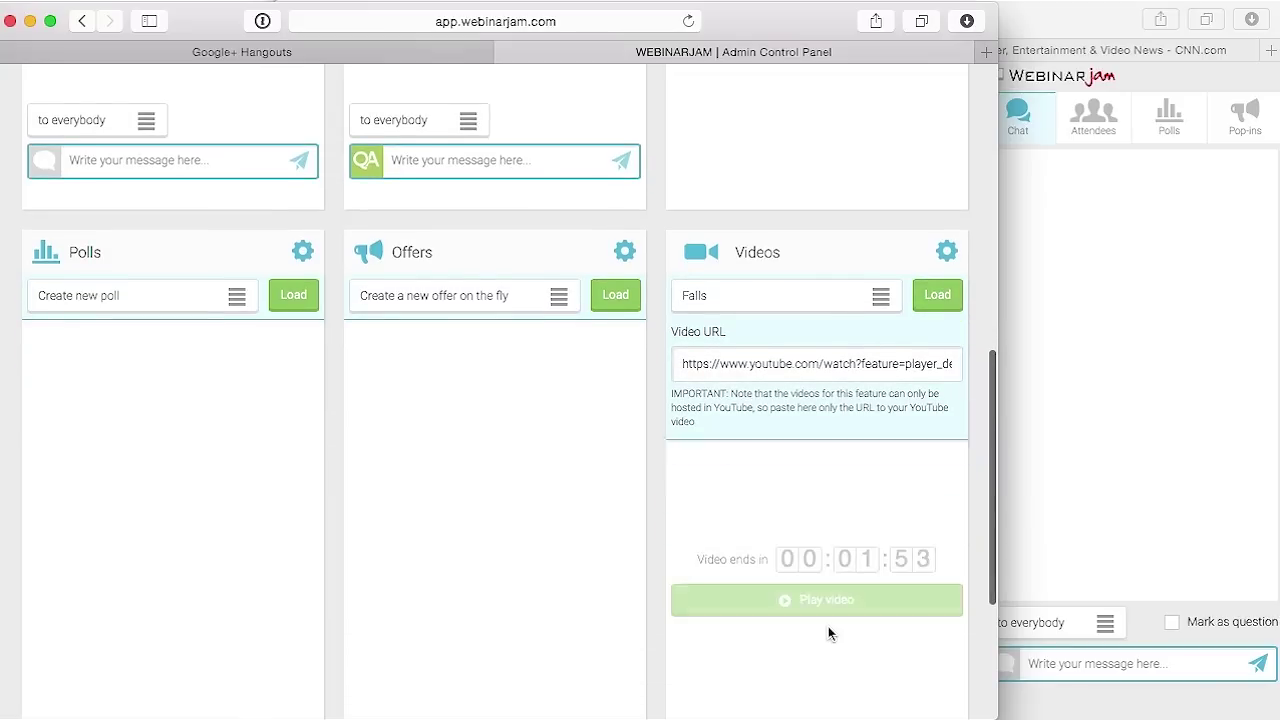
left_click(835, 606)
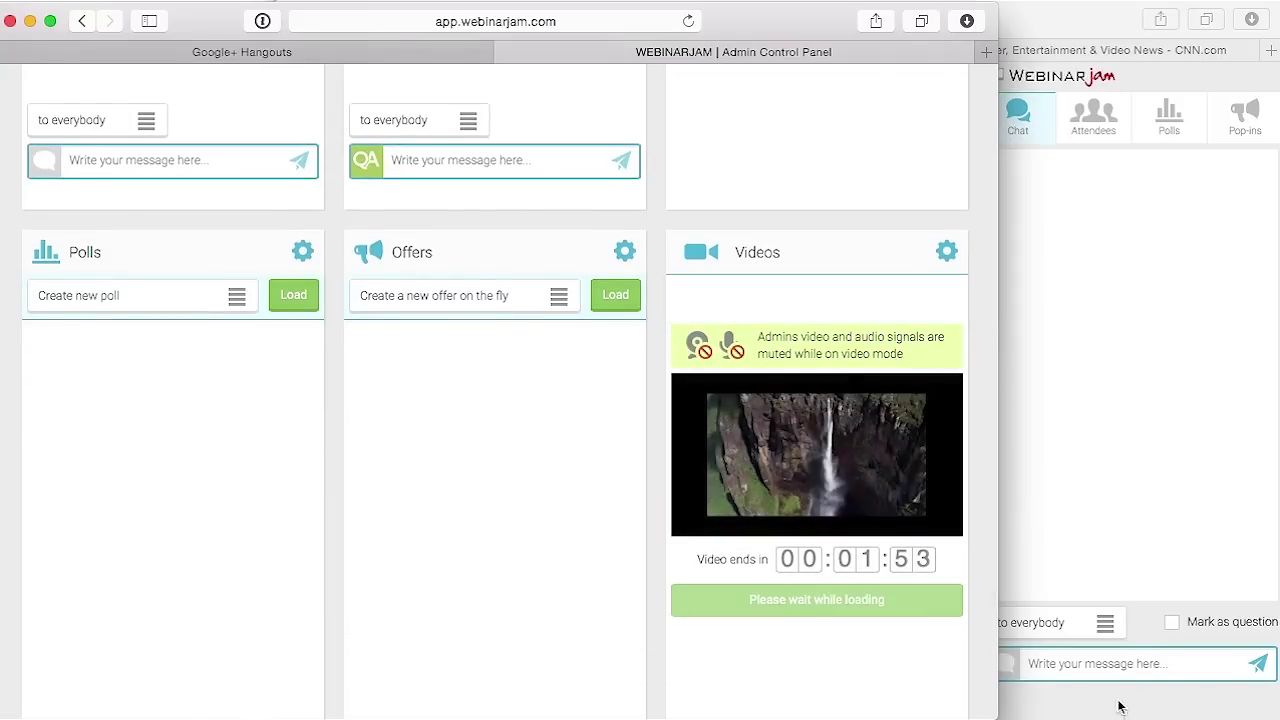
Check the Falls video in the live room, then move the admin window back into place
left_click_drag(823, 37, 337, 43)
left_click(857, 262)
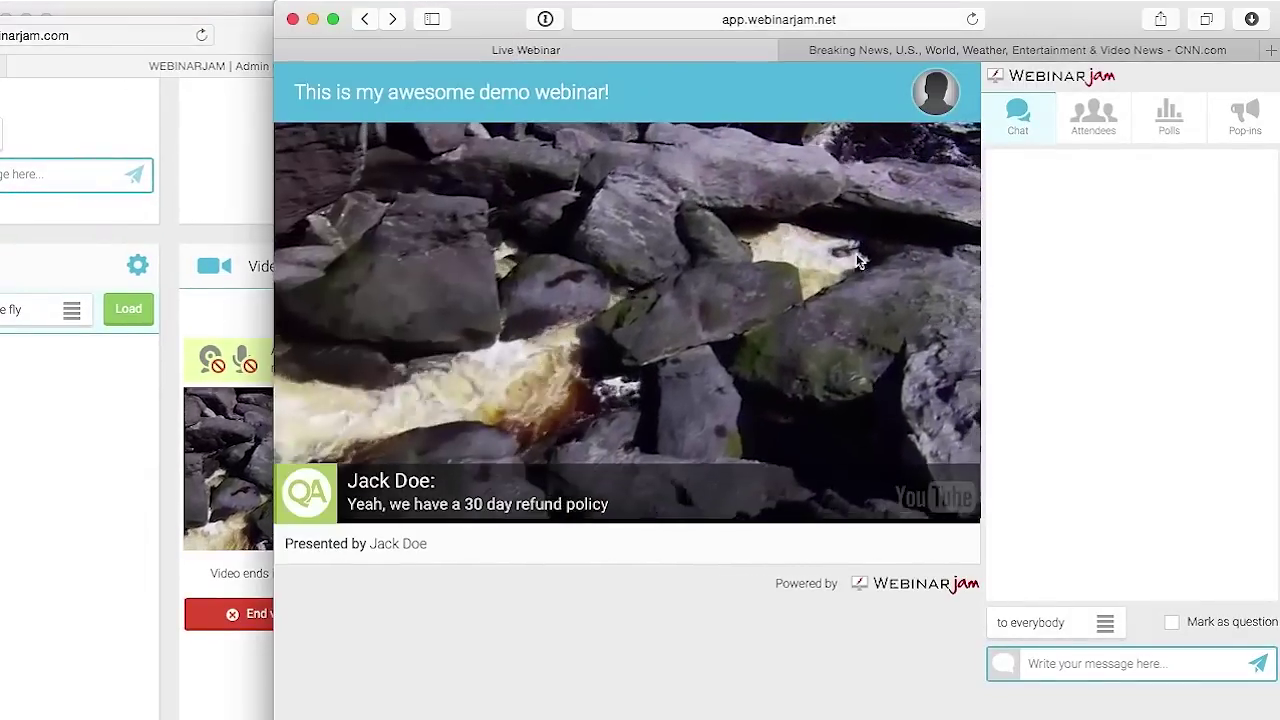
left_click(255, 645)
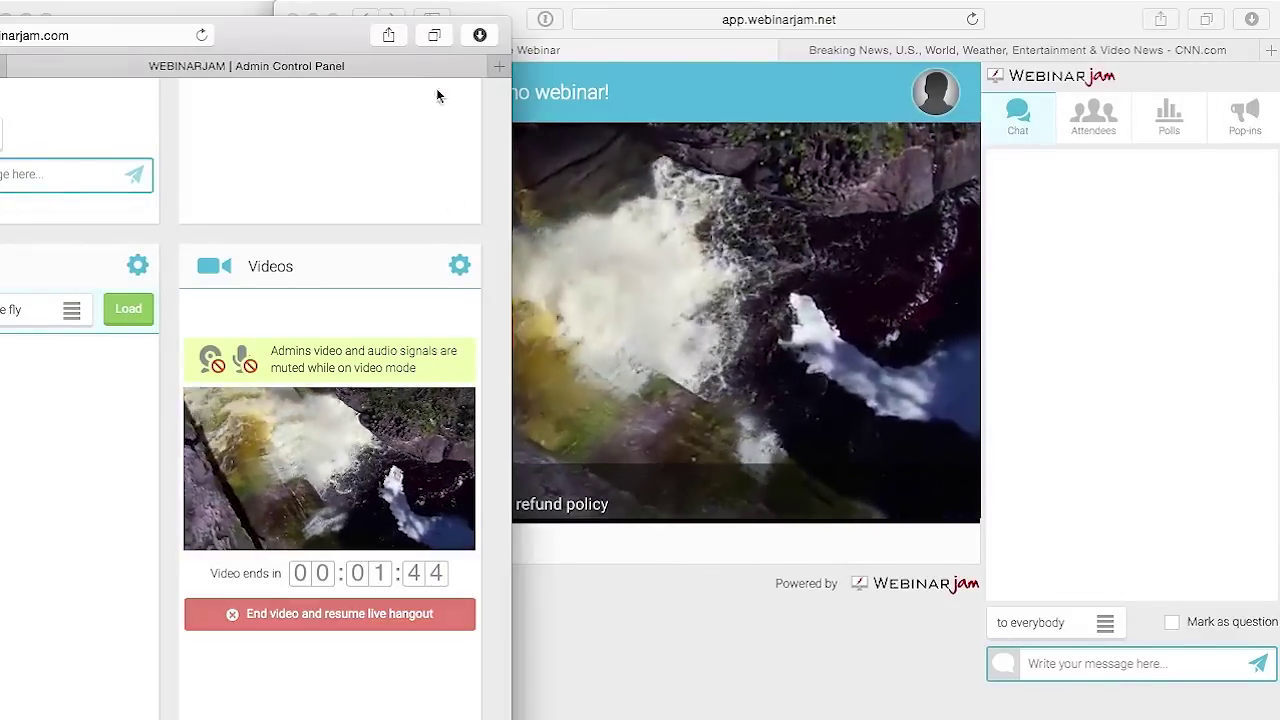
left_click_drag(310, 37, 833, 29)
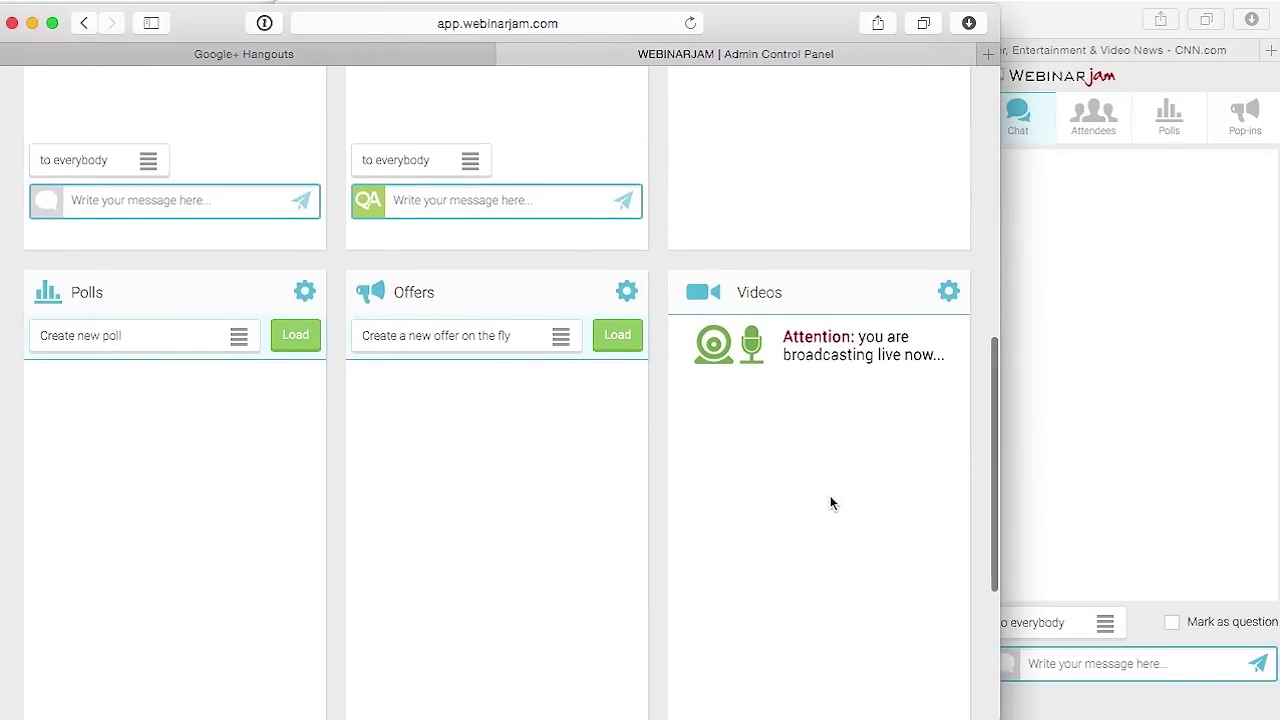
scroll(830, 496, "up", 10)
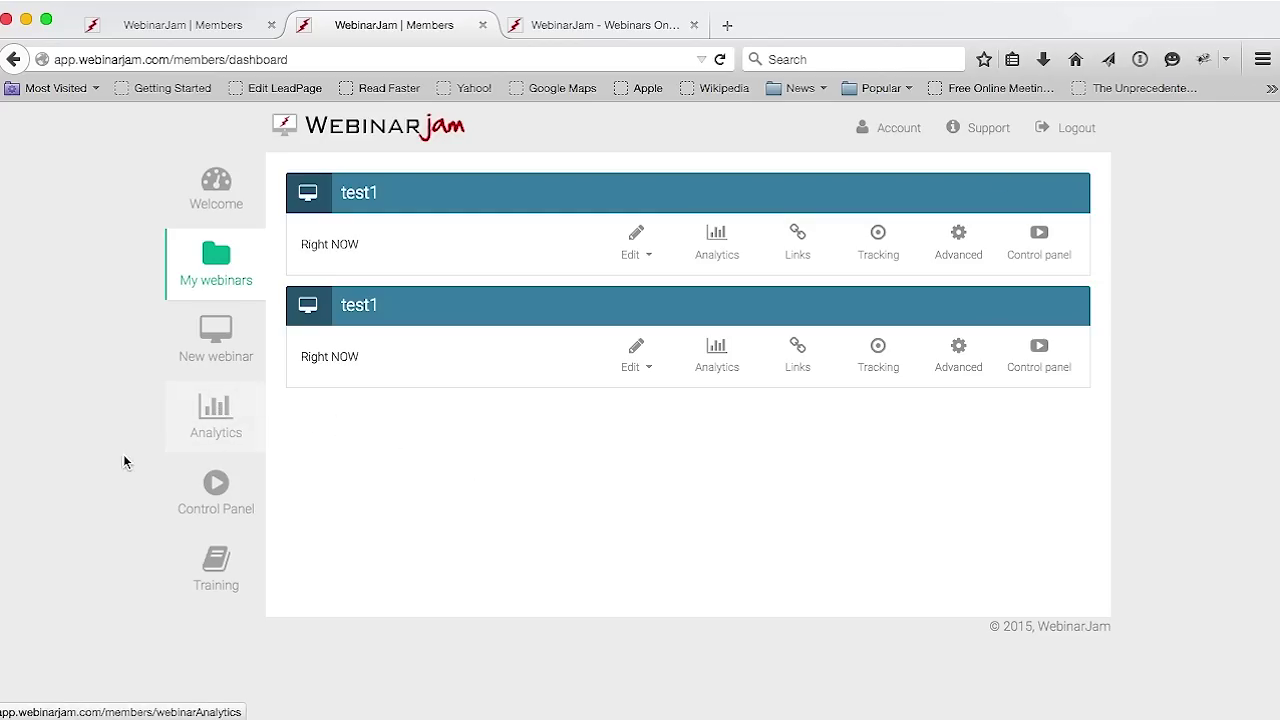
Open Analytics for the second test1 webinar and expand its traffic analytics
left_click(201, 420)
left_click(690, 257)
left_click(930, 200)
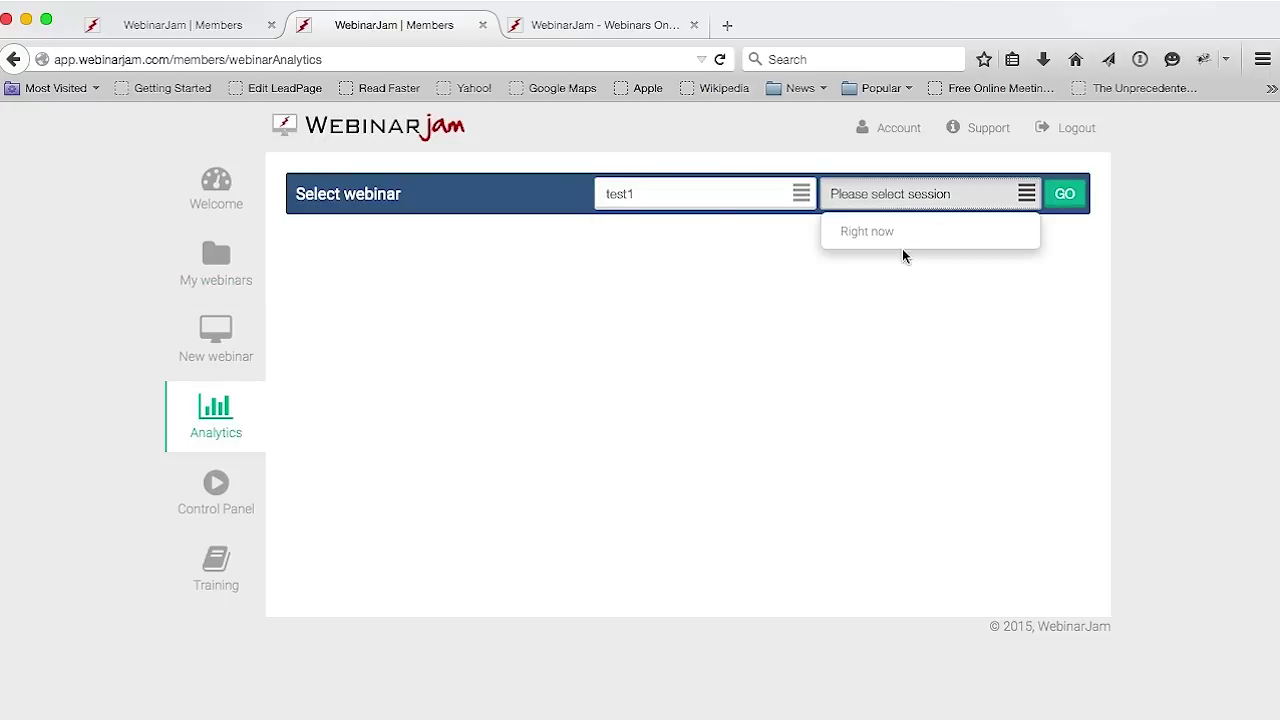
left_click(790, 200)
left_click(737, 285)
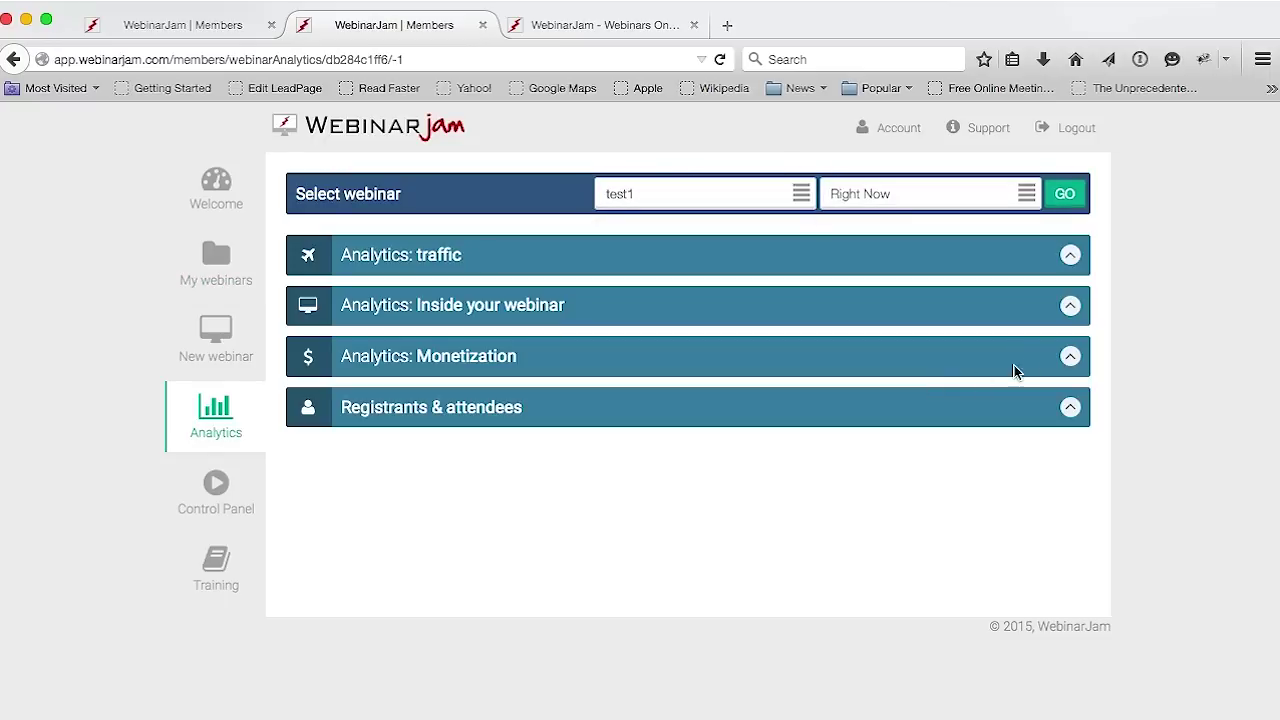
left_click(1070, 258)
Highlight the Unique visitors, Registrants, Live and Replay attendees figures, then expand Inside your webinar
left_click_drag(430, 361, 357, 362)
double_click(588, 360)
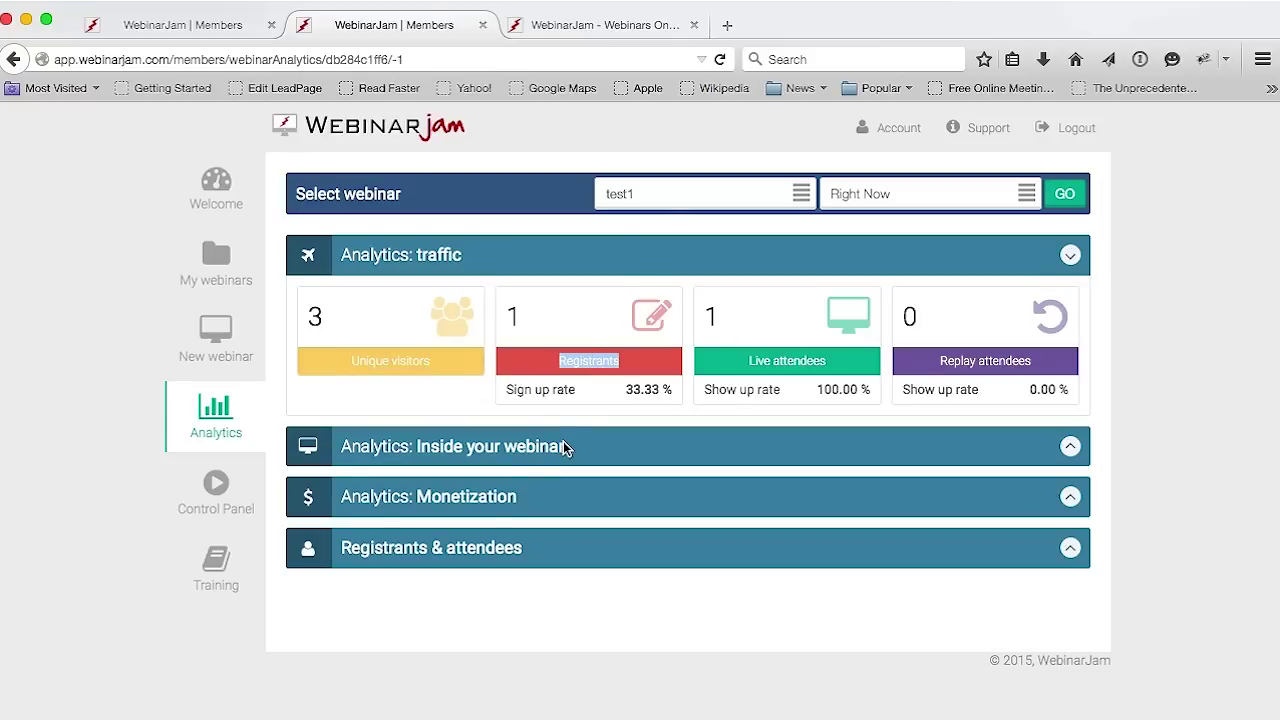
double_click(783, 366)
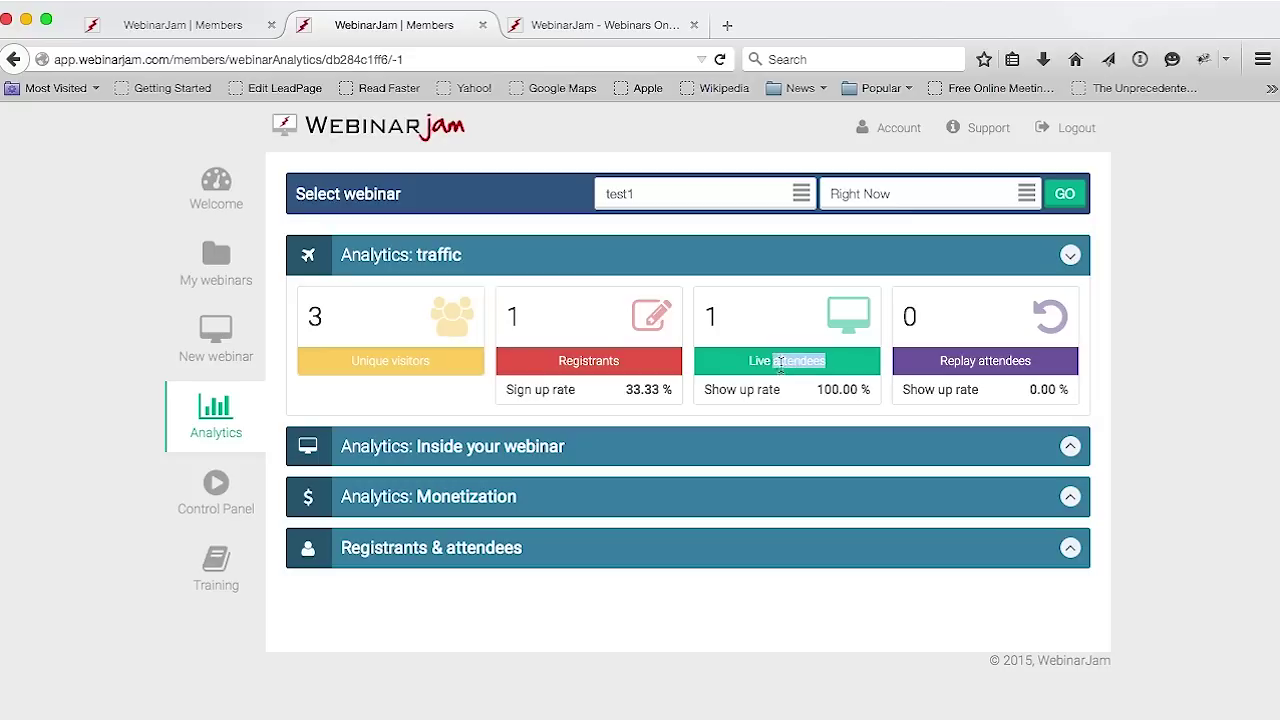
double_click(955, 364)
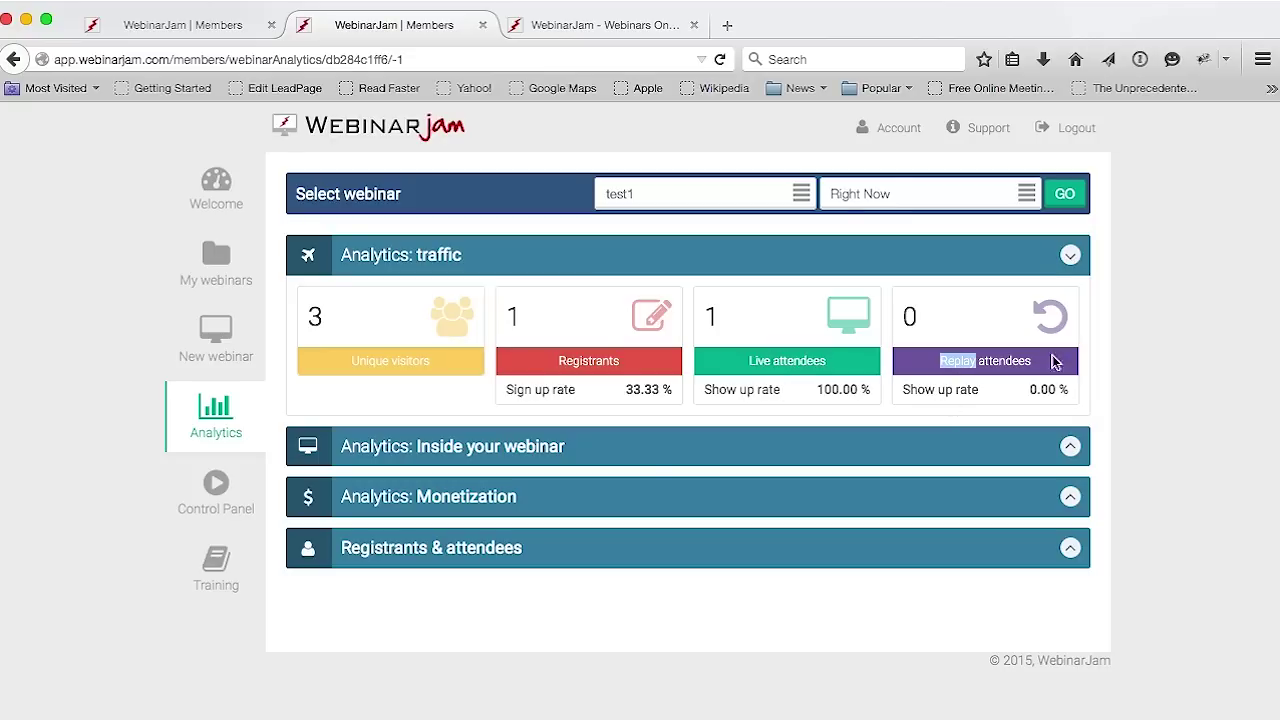
left_click(1070, 255)
Scroll the in-webinar stats, highlighting the 01:15:00 average live-room time, then expand Monetization
scroll(1221, 373, "down", 2)
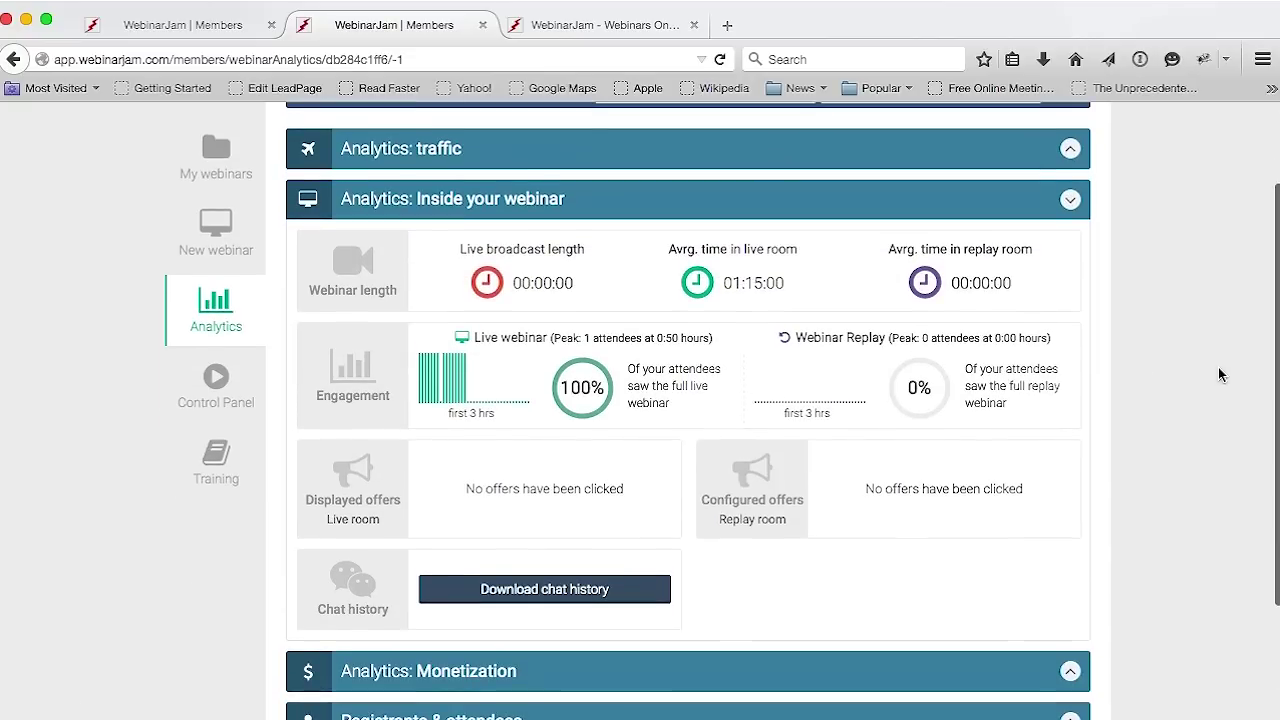
left_click_drag(792, 288, 728, 300)
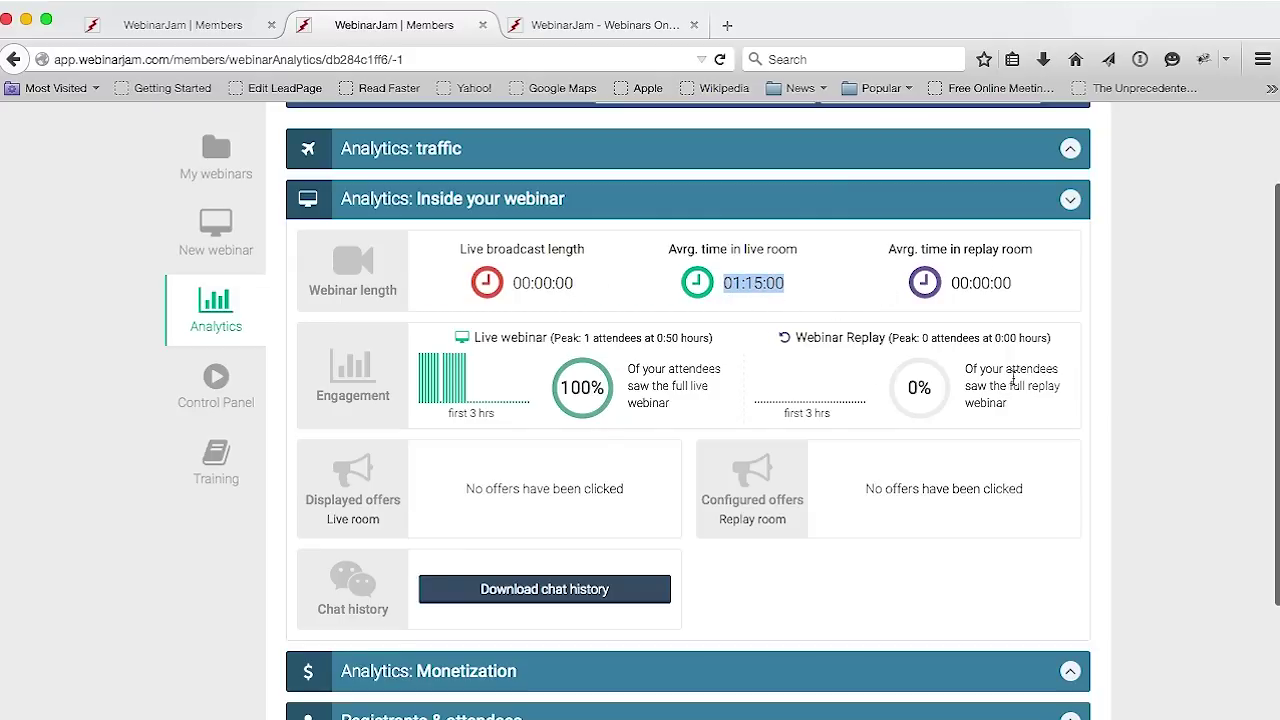
scroll(1008, 364, "down", 3)
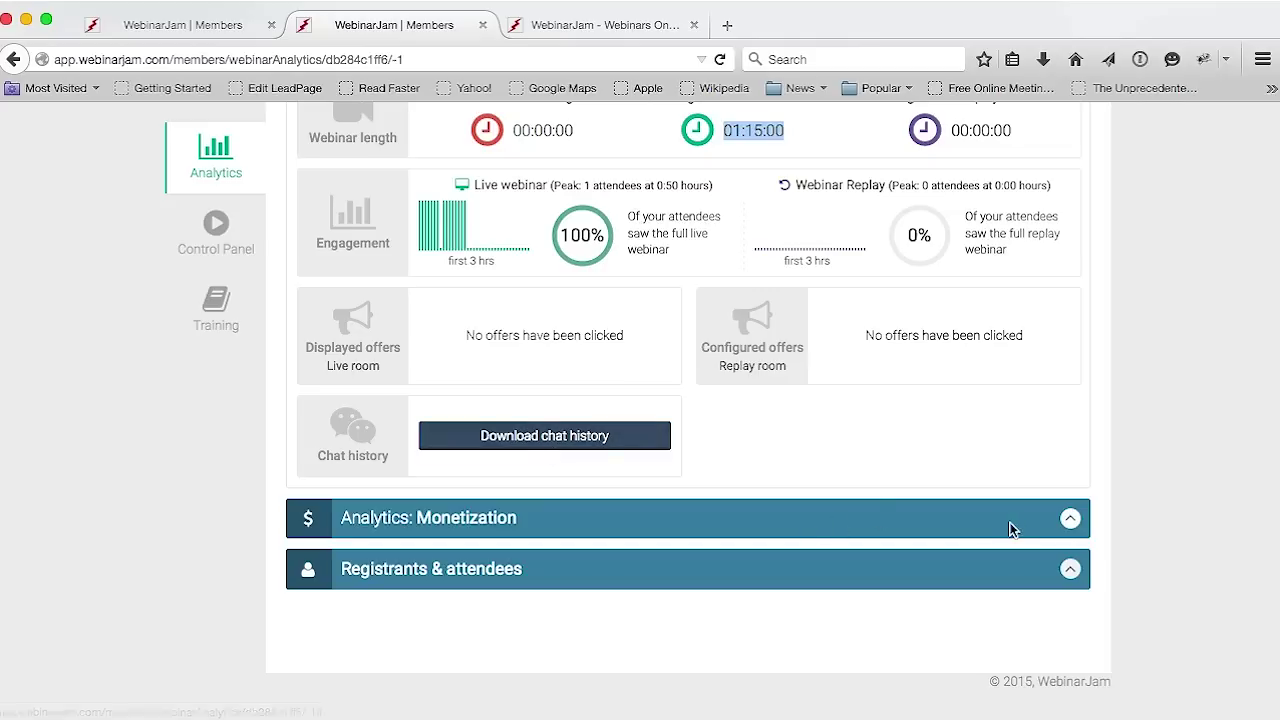
left_click(1070, 518)
Scroll through the Monetization figures showing 0 sales, 0.00% conversion and USD 0.00 revenue
scroll(1131, 378, "down", 5)
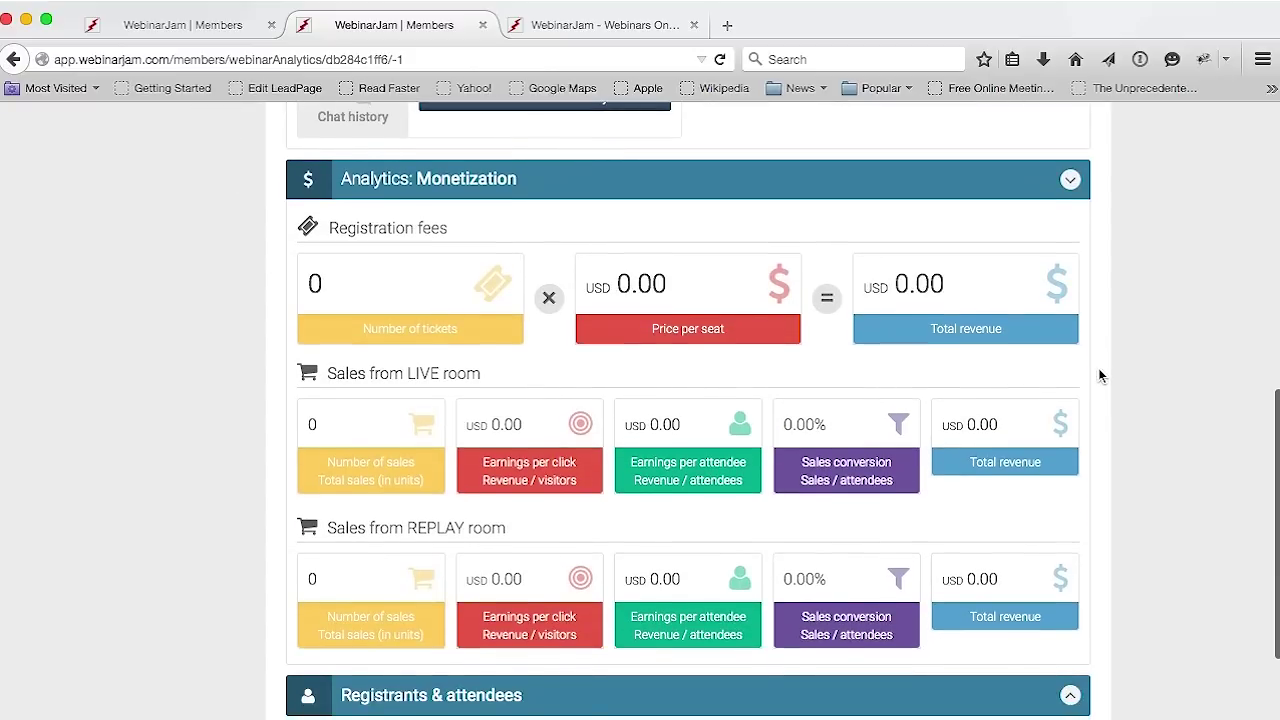
scroll(1123, 391, "down", 1)
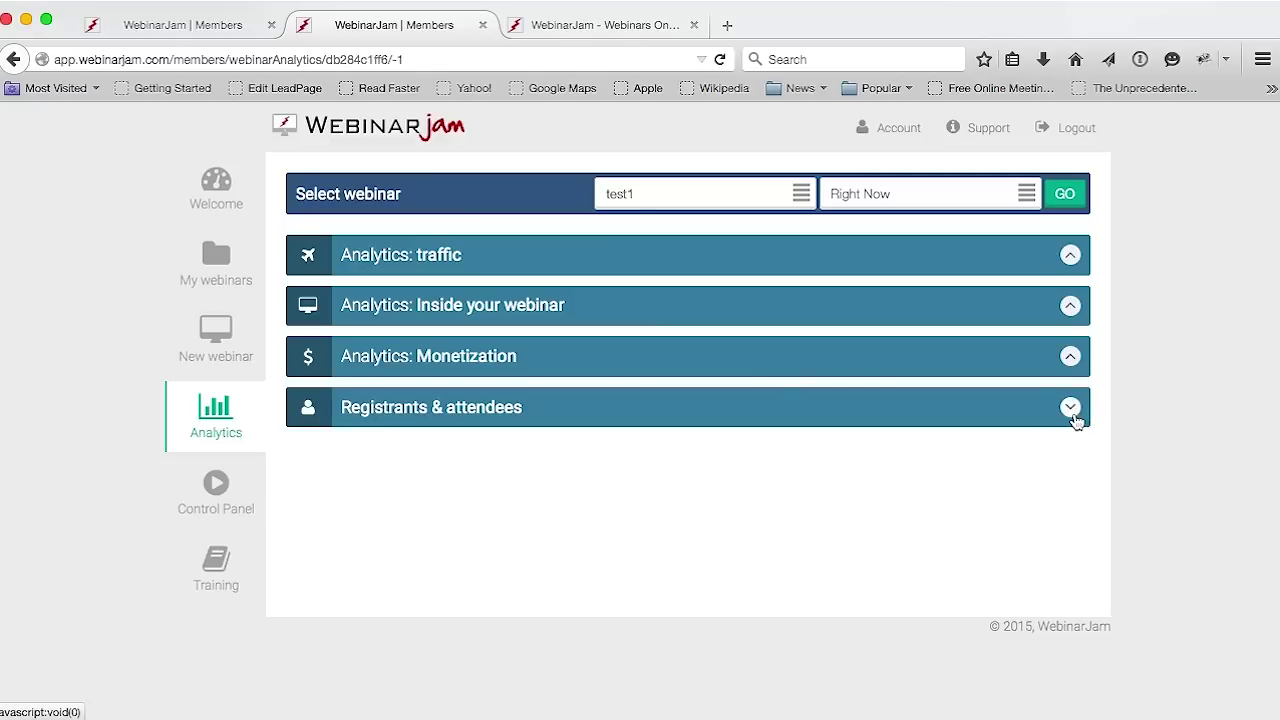
left_click(1074, 407)
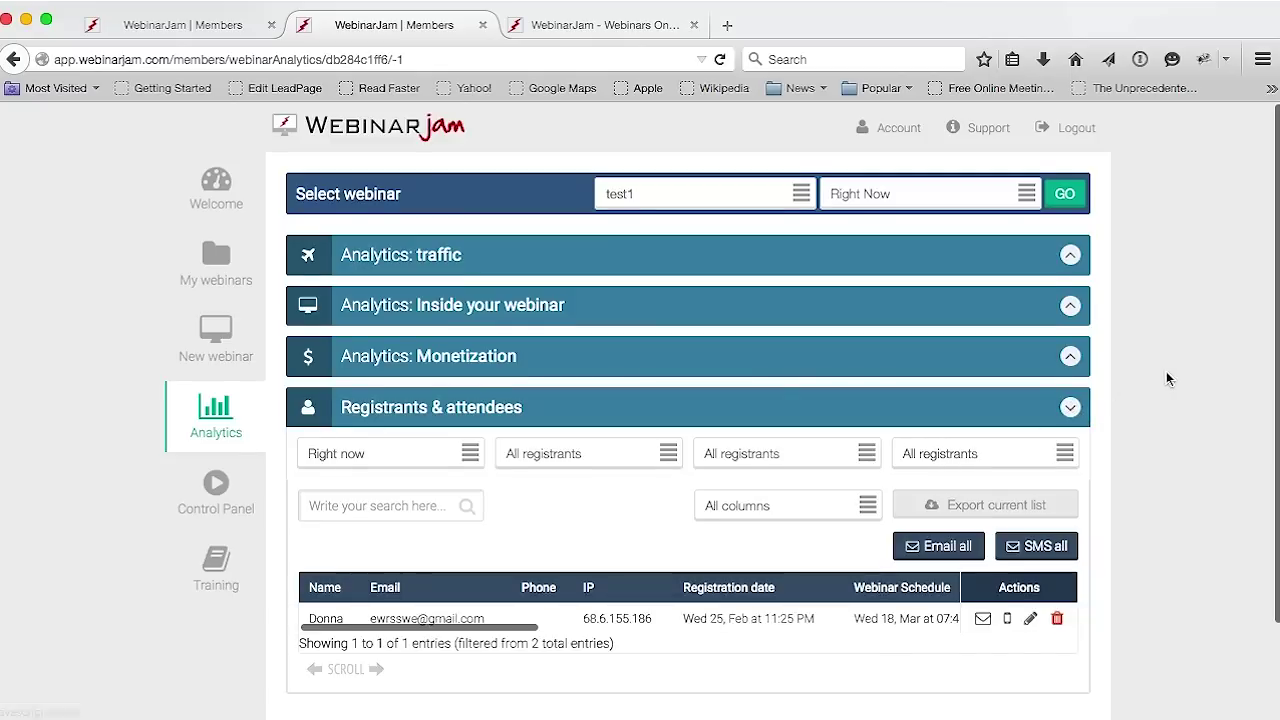
scroll(1166, 376, "down", 2)
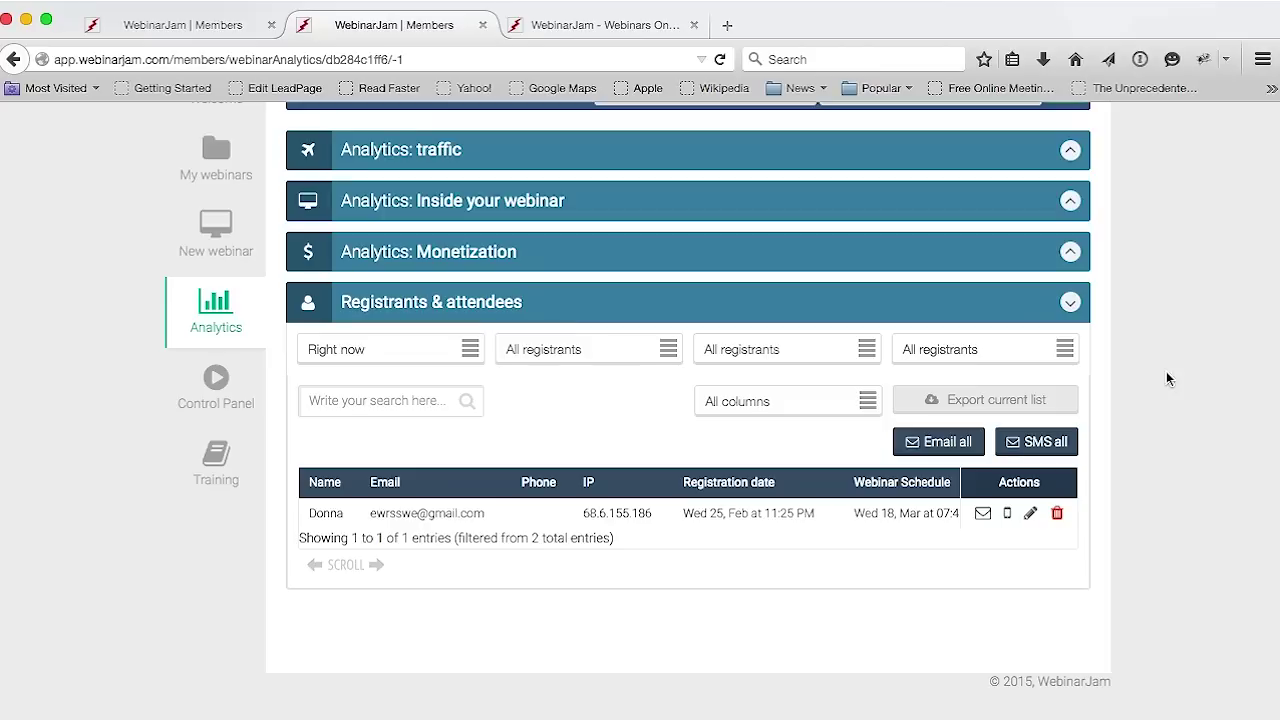
left_click(588, 349)
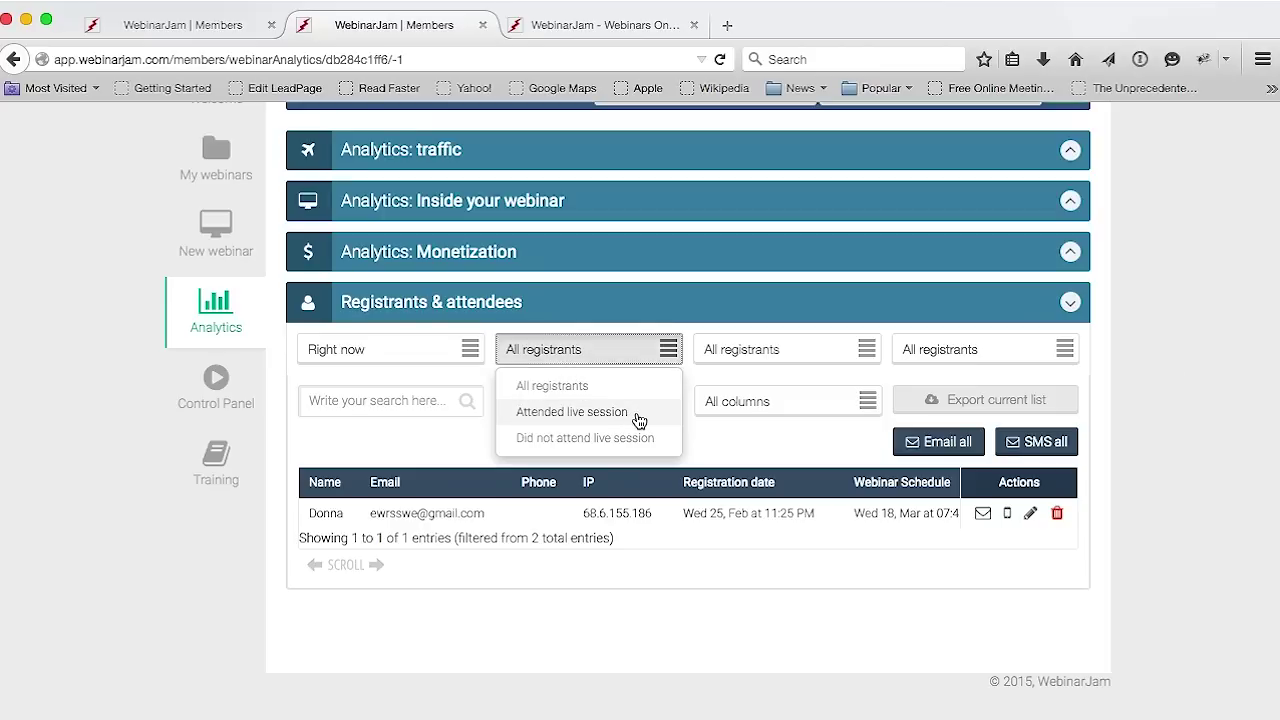
left_click(752, 355)
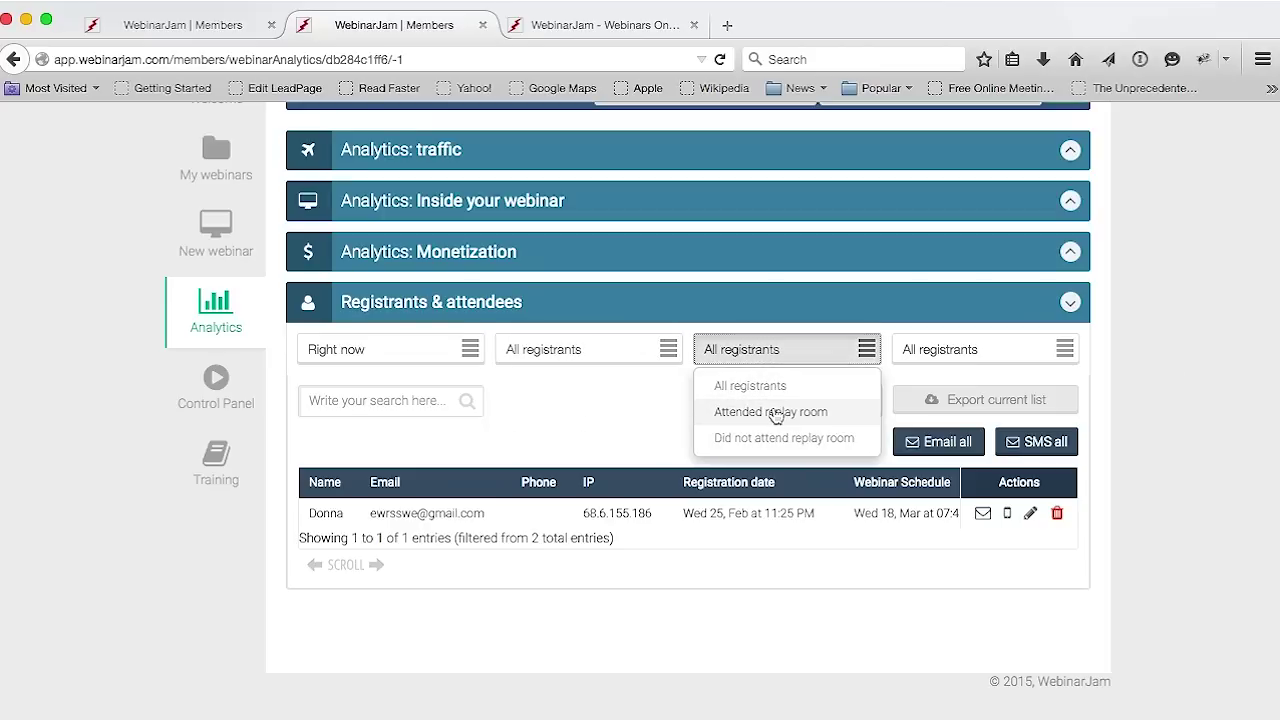
left_click(930, 352)
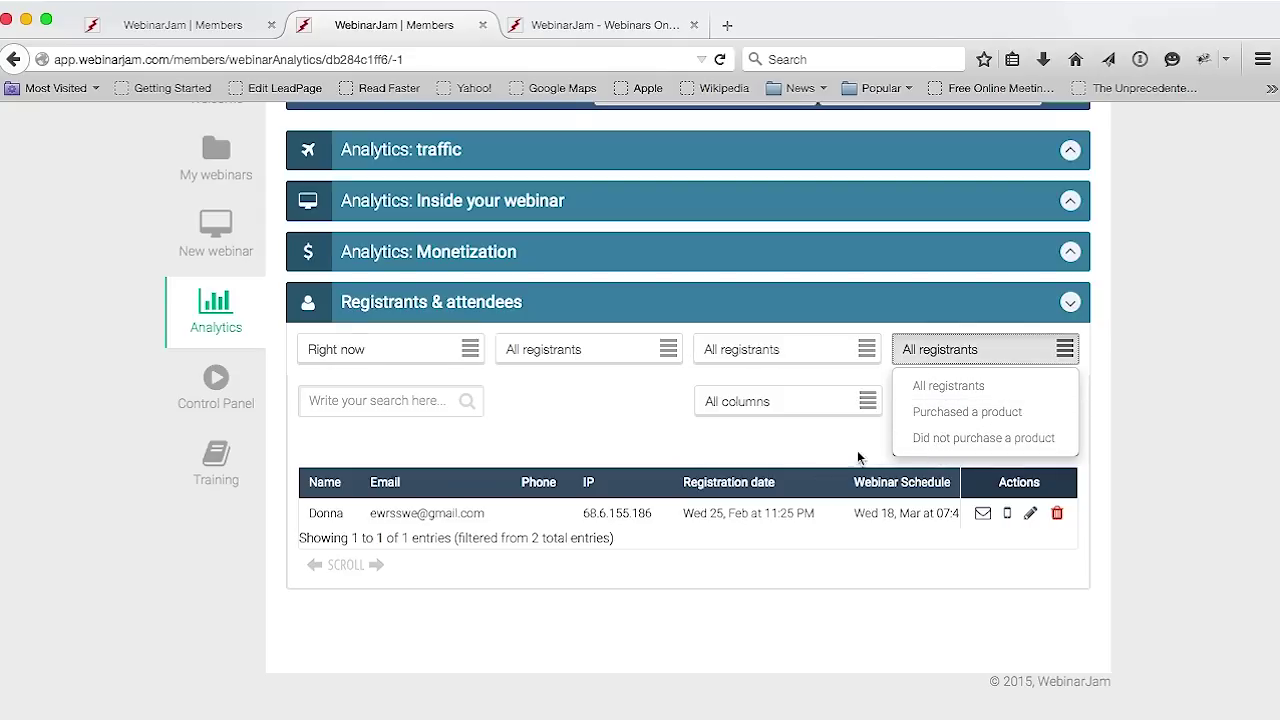
left_click(630, 432)
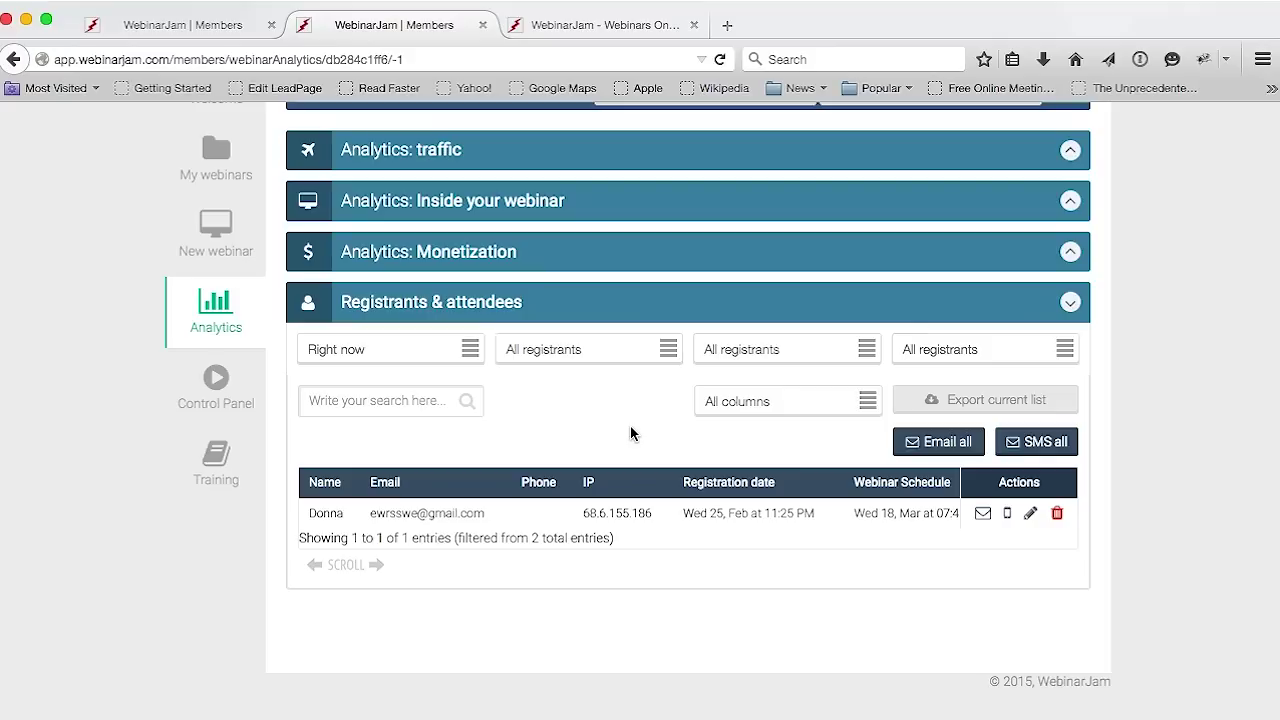